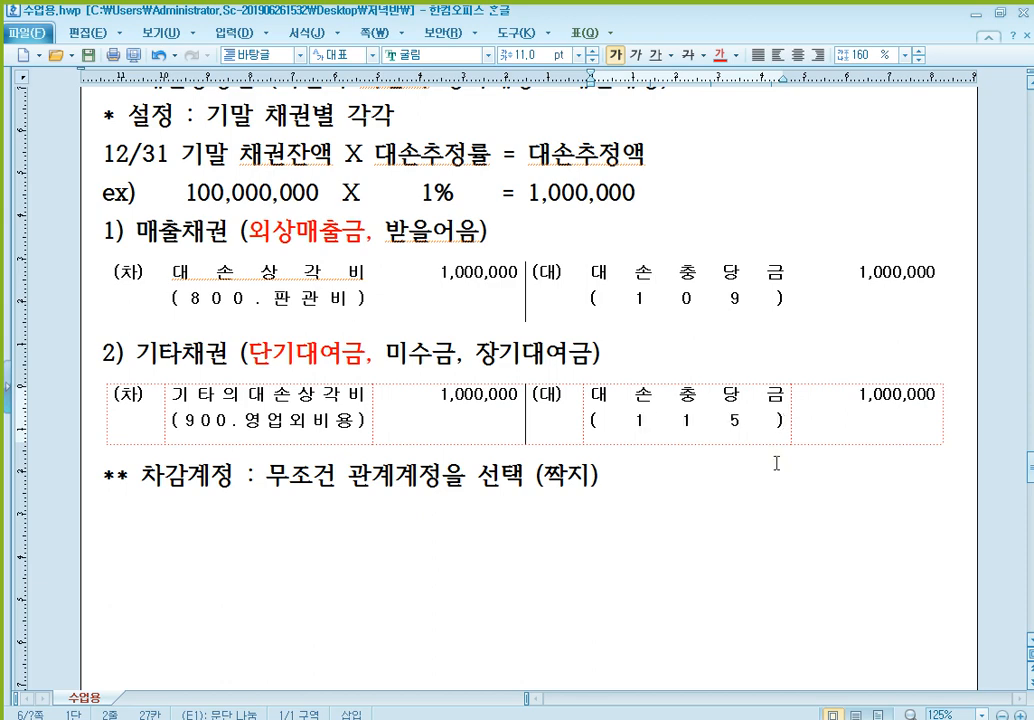
- Review the account codes in the 매출채권 and 기타채권 journal entries, comparing the two 대손충당금 codes on the credit side
scroll(700, 450, "down", 2)
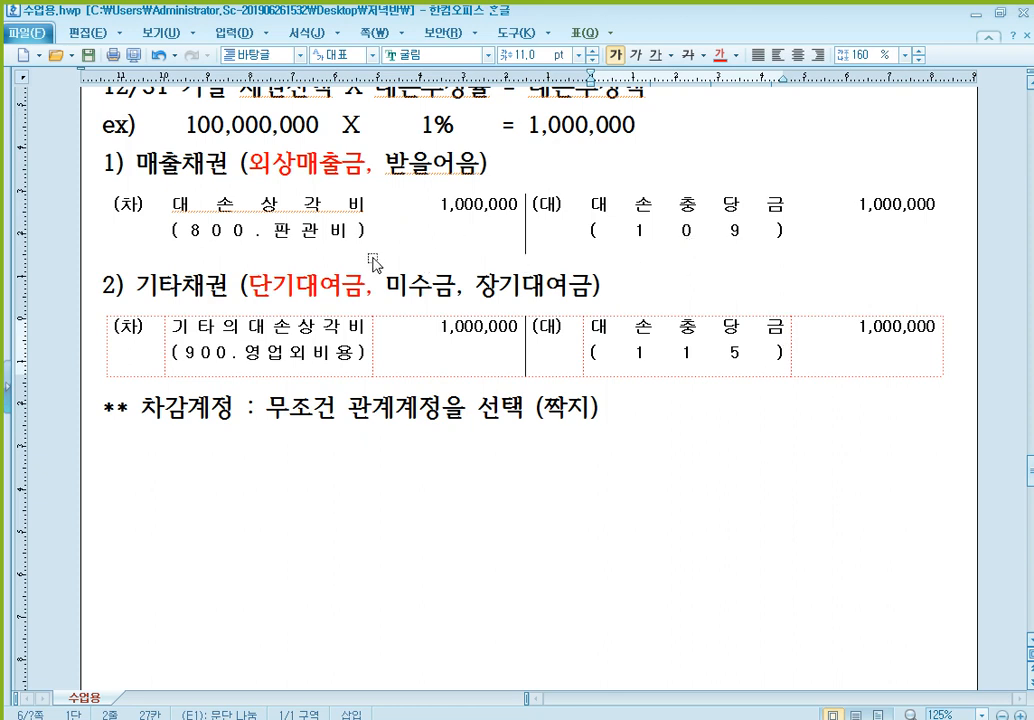
left_click(203, 352)
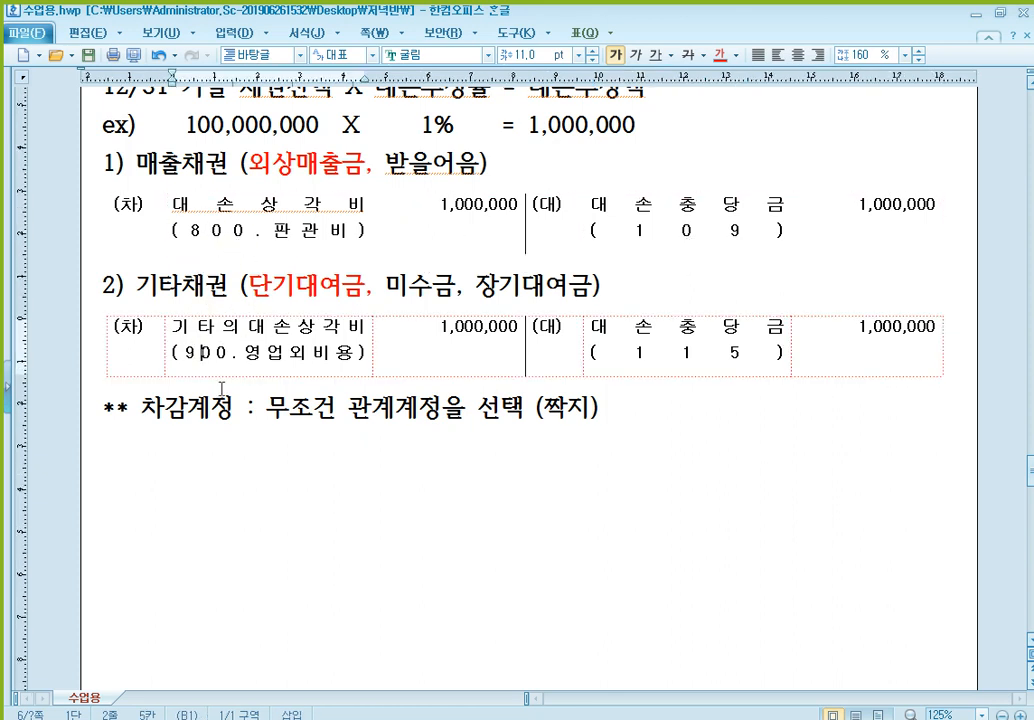
left_click(692, 236)
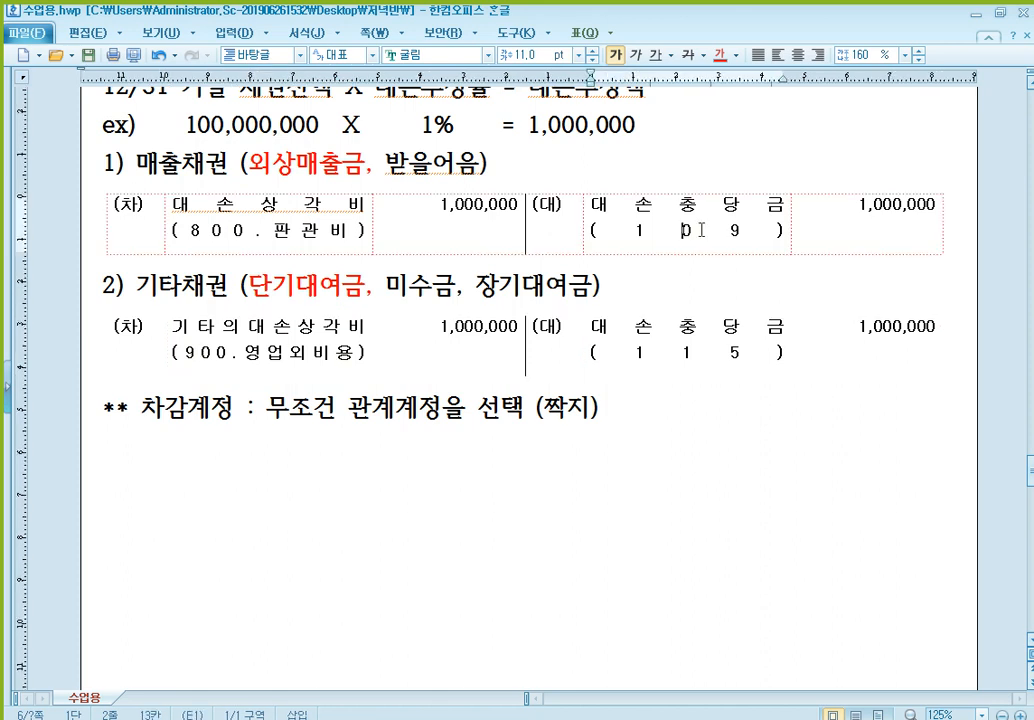
left_click(733, 354)
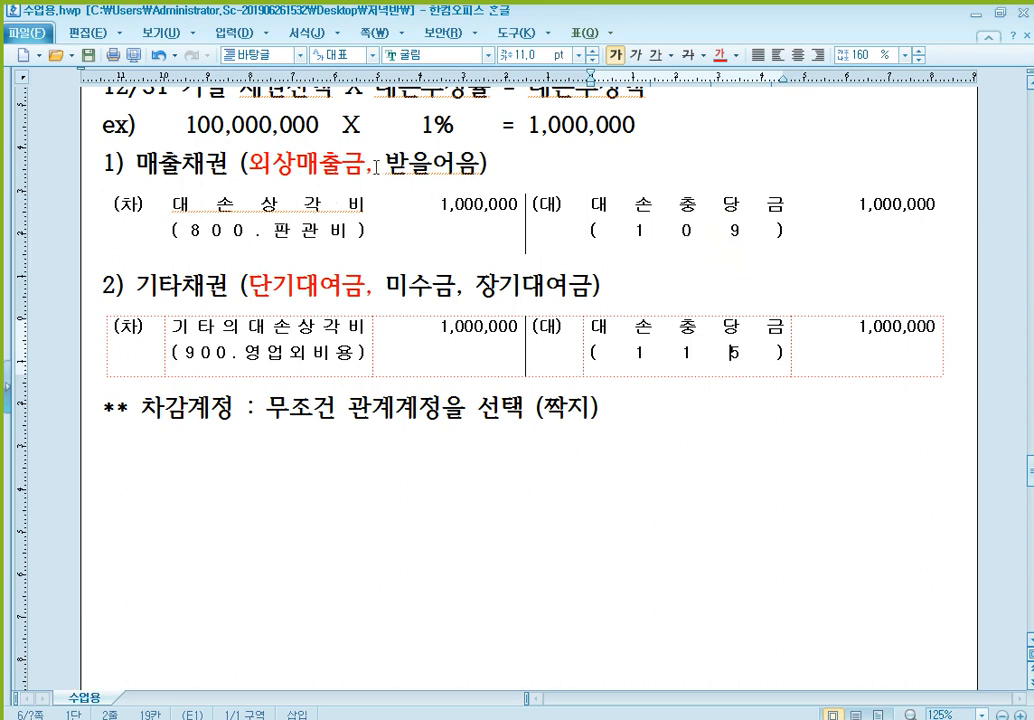
left_click(318, 164)
left_click(685, 232)
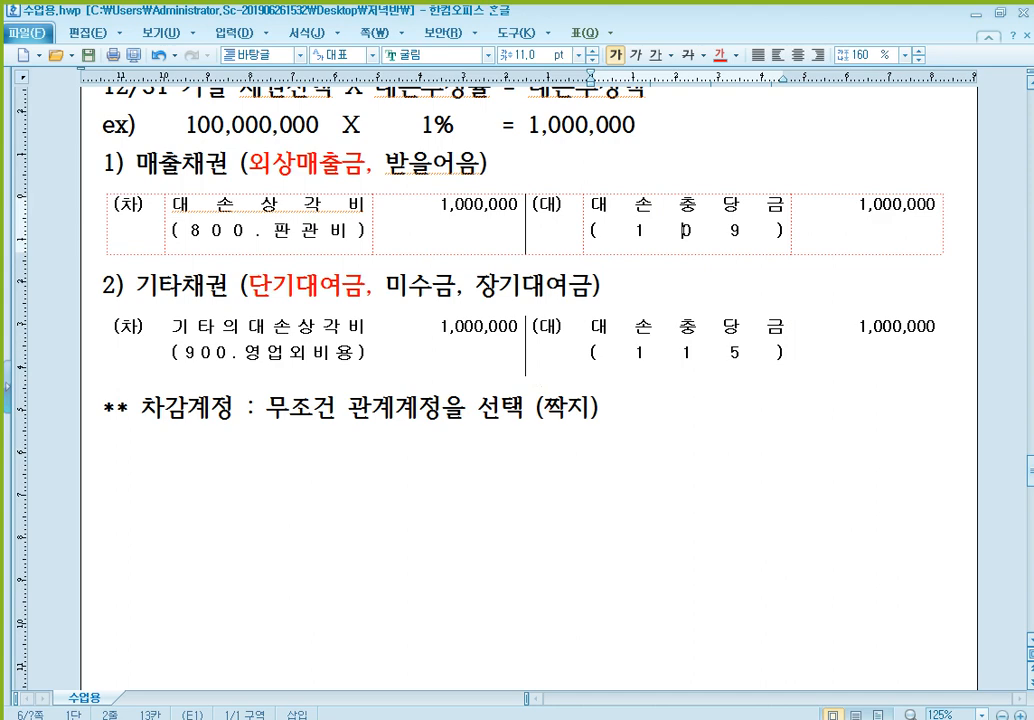
- Switch to the 일반전표입력 window, look up account codes for 대손, examine the 단기대여금 allowance account, and return to the document
left_click(578, 718)
type("대손")
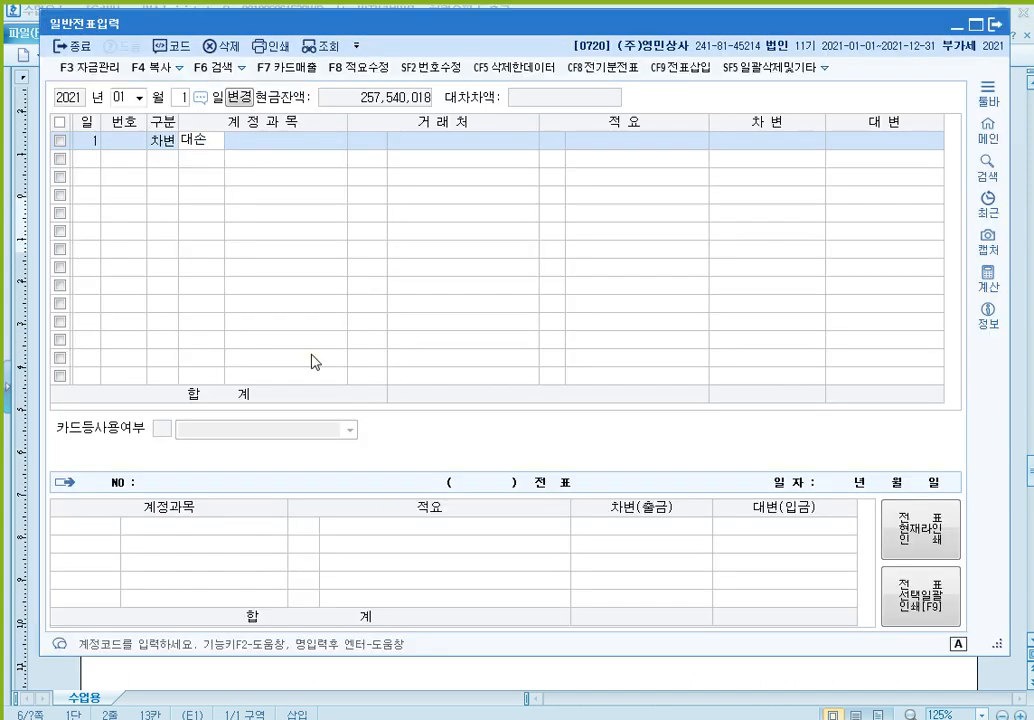
key("Return")
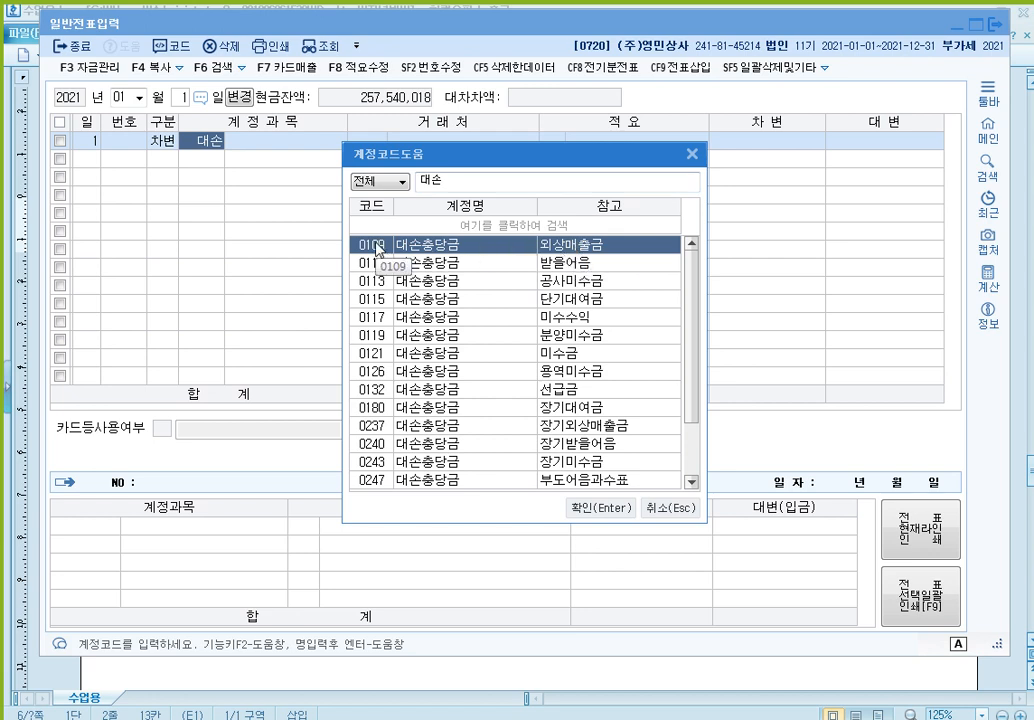
left_click(555, 300)
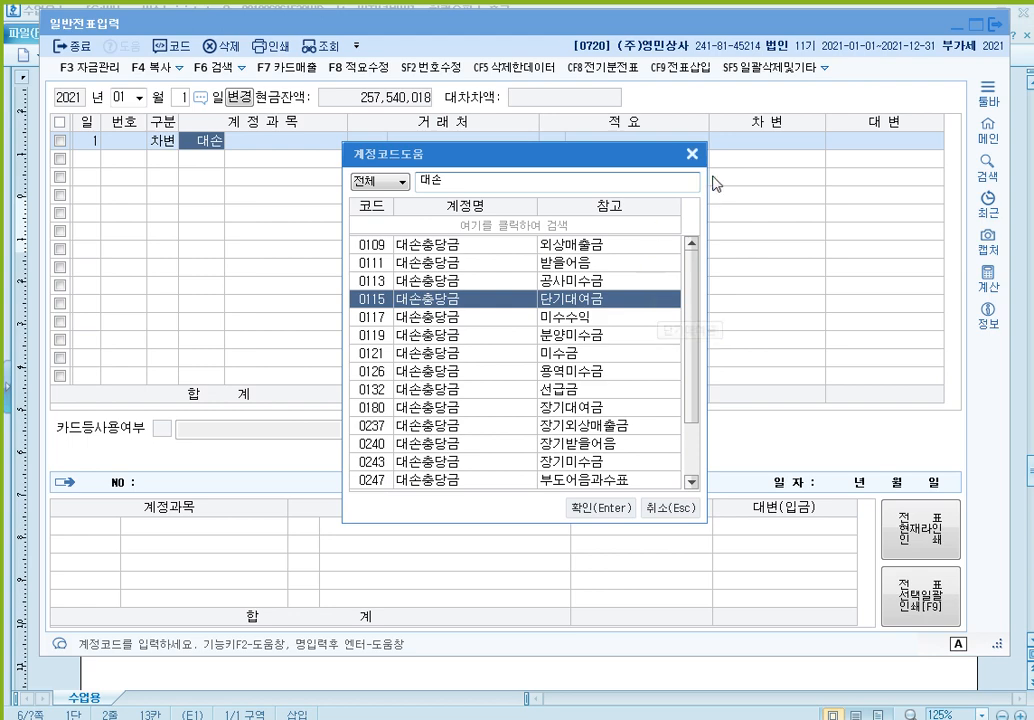
left_click(692, 155)
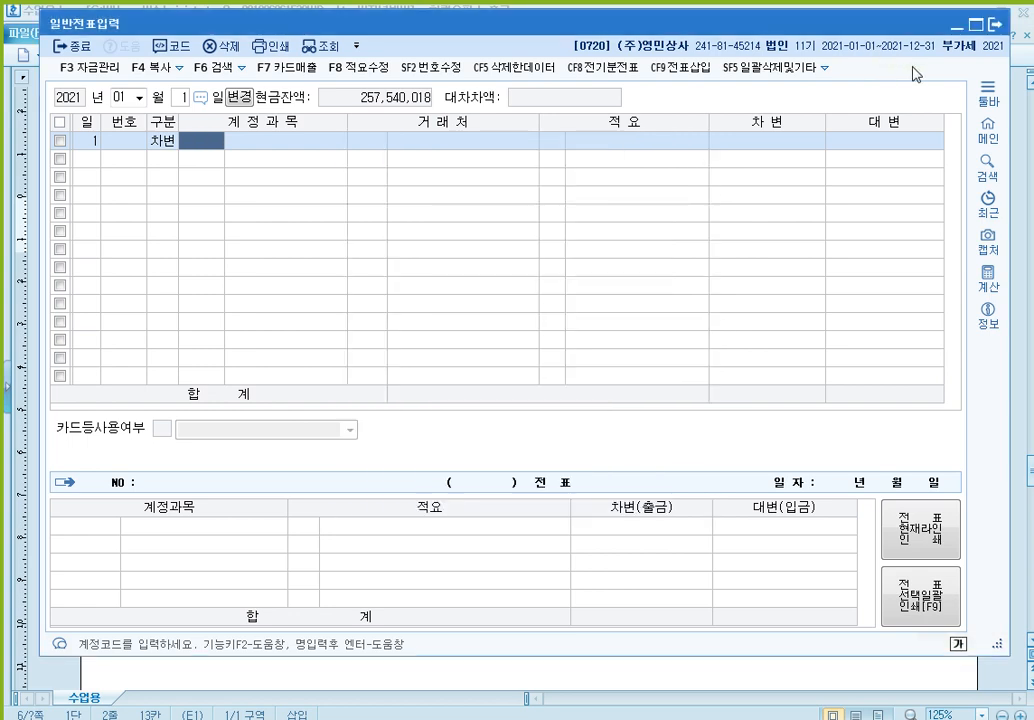
left_click(957, 33)
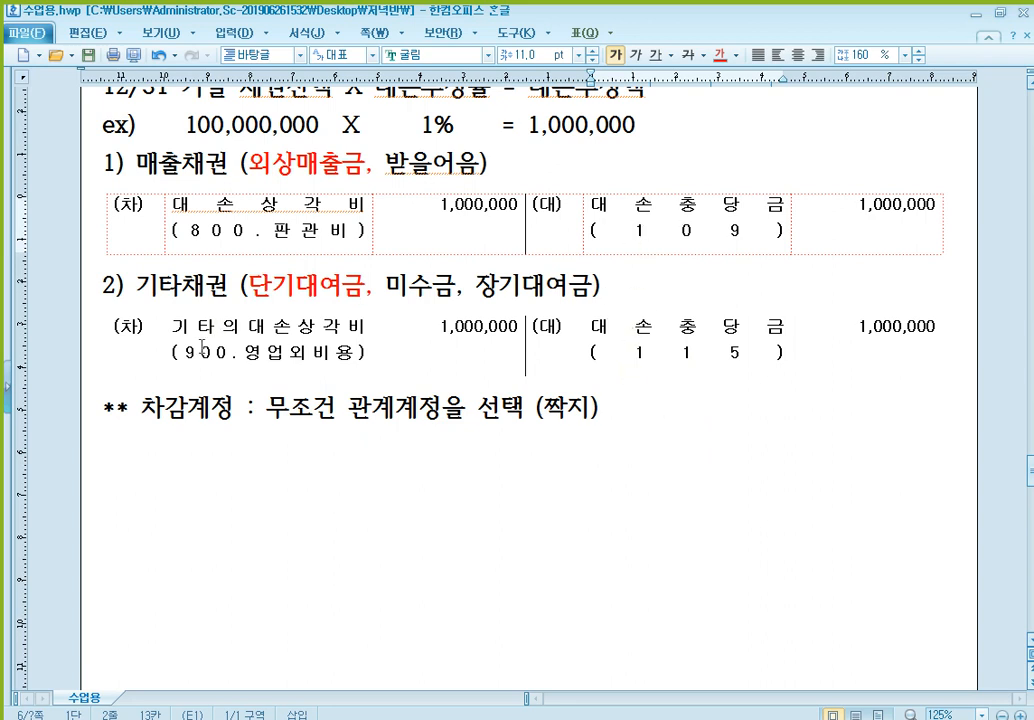
- Add a line reading "ex)" below the ** 차감계정 note
left_click(325, 487)
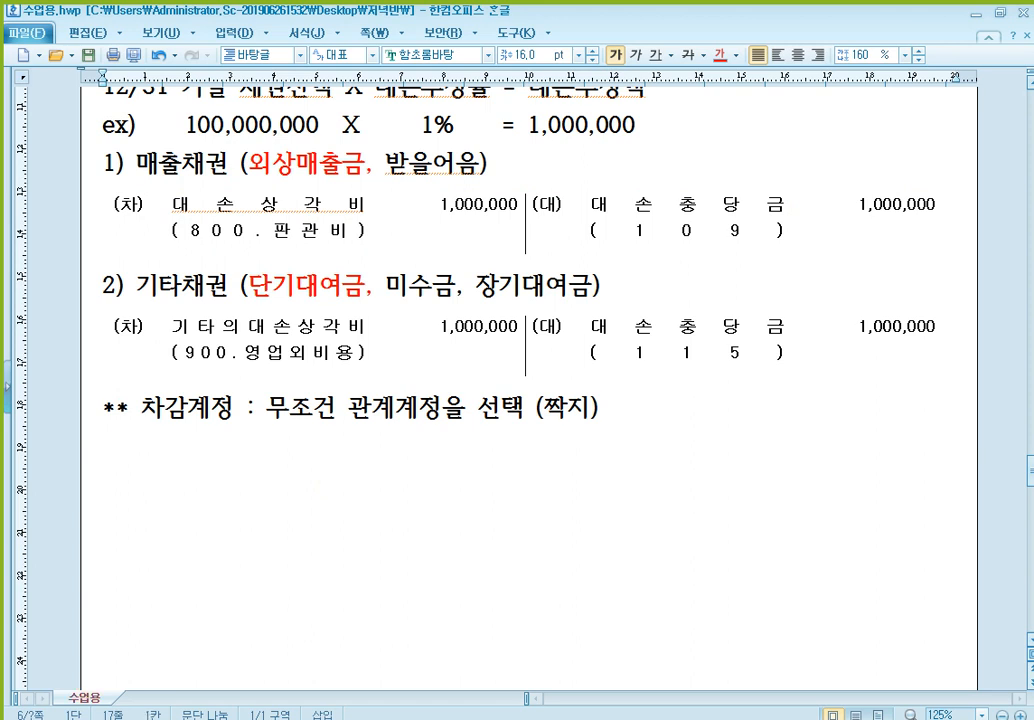
type("ㄷ")
key("BackSpace")
key("Hangul")
type("ex)")
- Copy the blank black (차)/(대) journal entry table from the page further down the document
scroll(450, 473, "down", 15)
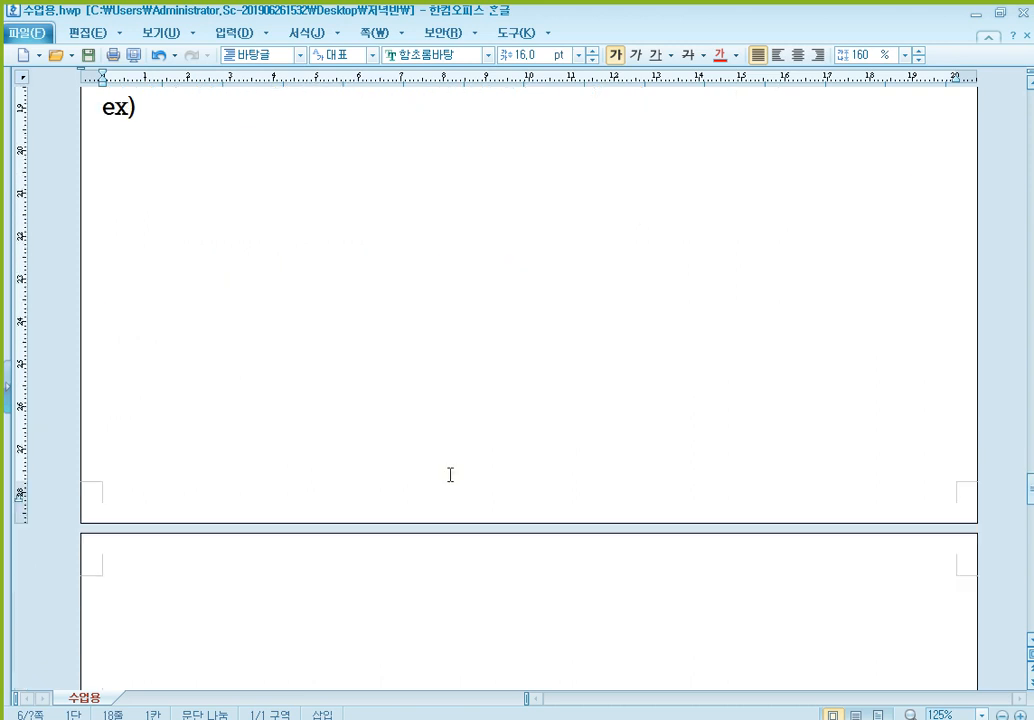
scroll(408, 466, "down", 5)
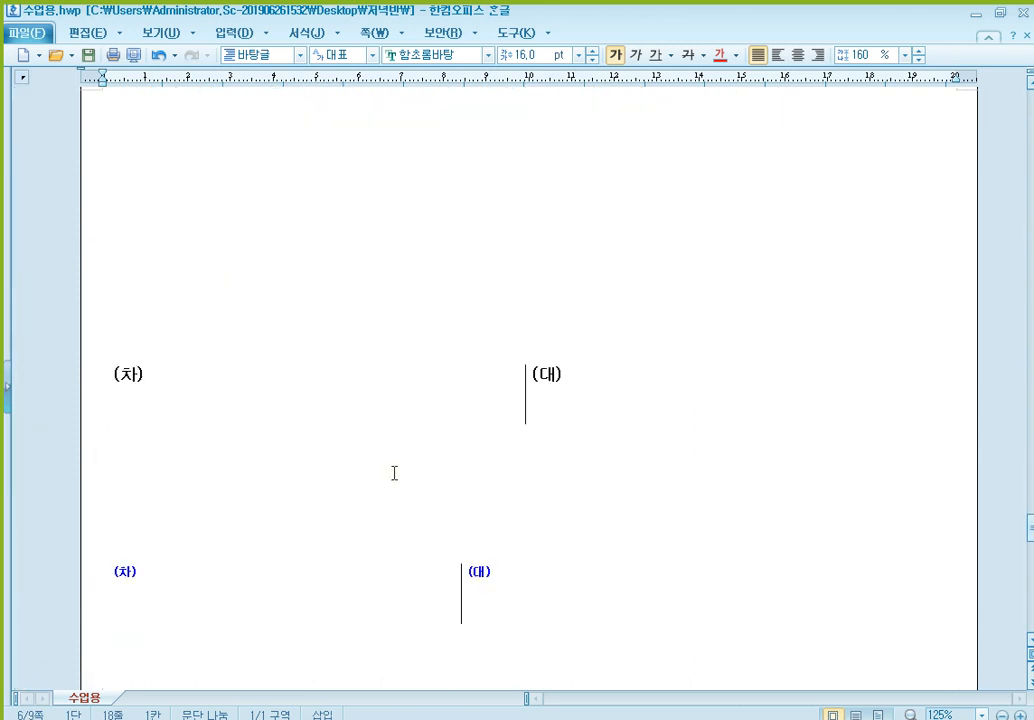
left_click(312, 396)
left_click(328, 366)
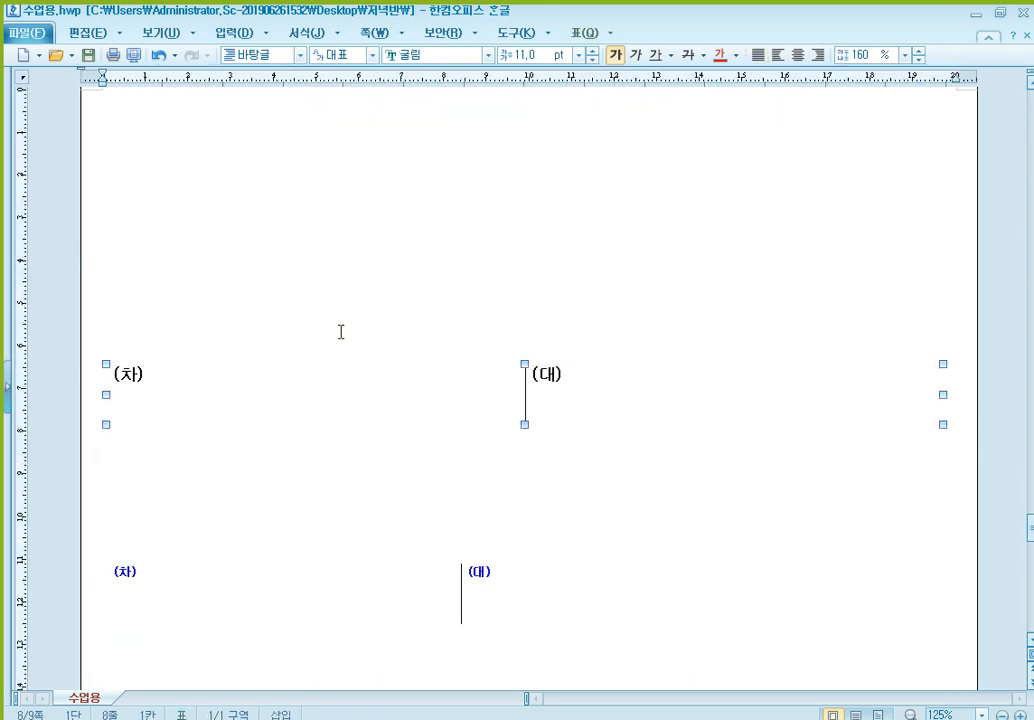
scroll(340, 336, "up", 10)
scroll(345, 338, "up", 10)
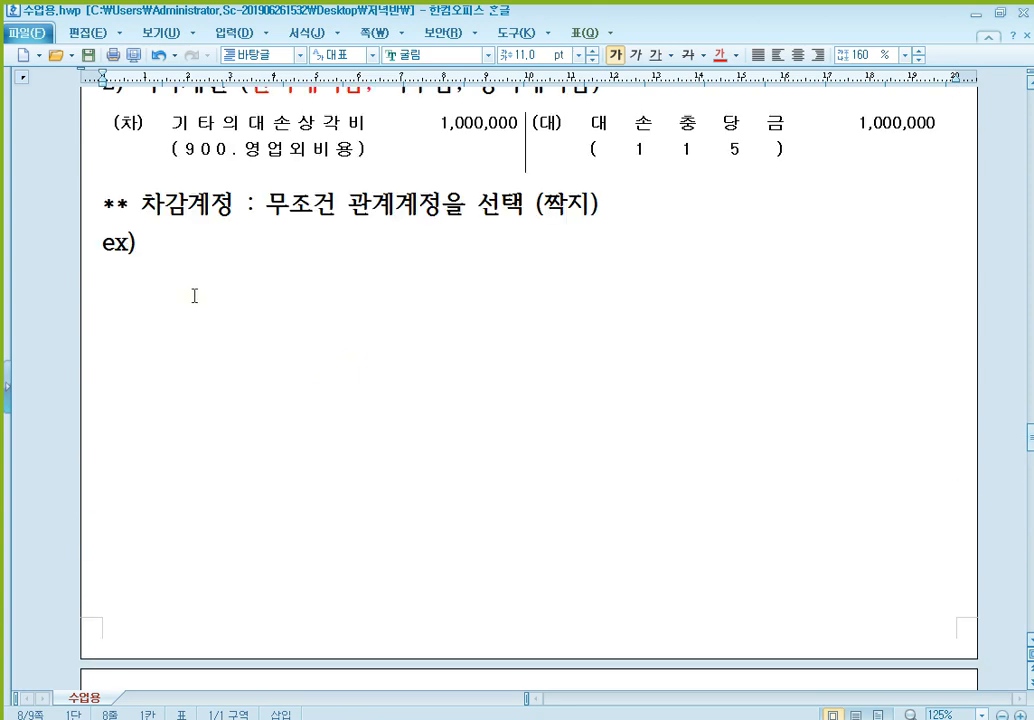
- Write "* 대손발생 700,000원" on the line below ex)
left_click(194, 296)
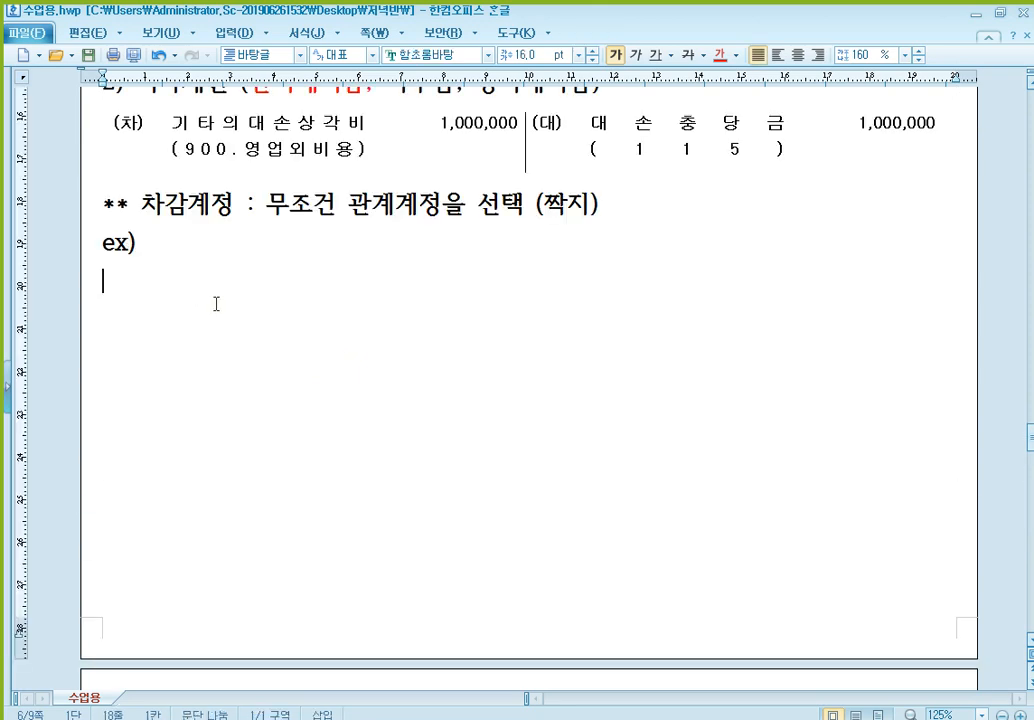
type("eoths")
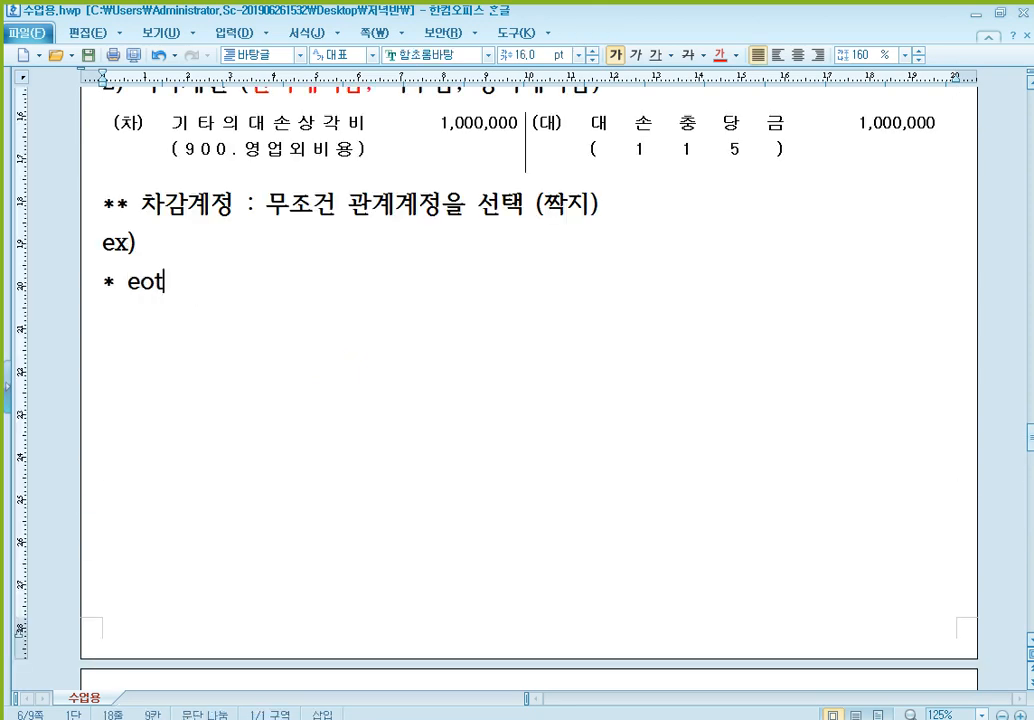
key("BackSpace")
key("BackSpace")
key("BackSpace")
key("BackSpace")
key("BackSpace")
type("대손발생")
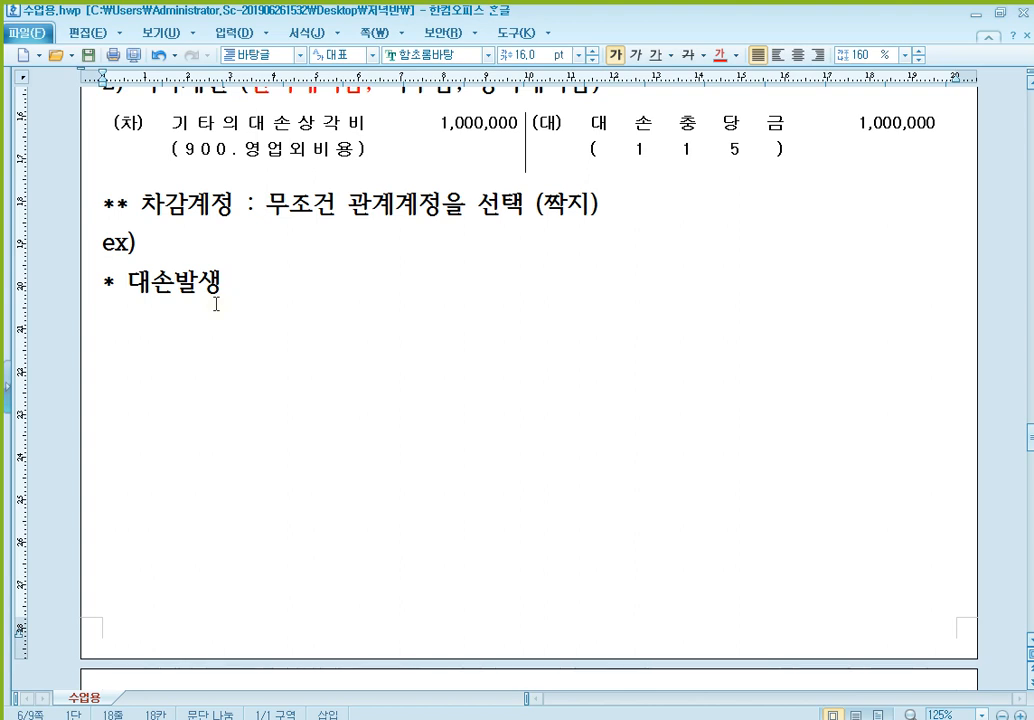
type(" 700,0")
type("0,000")
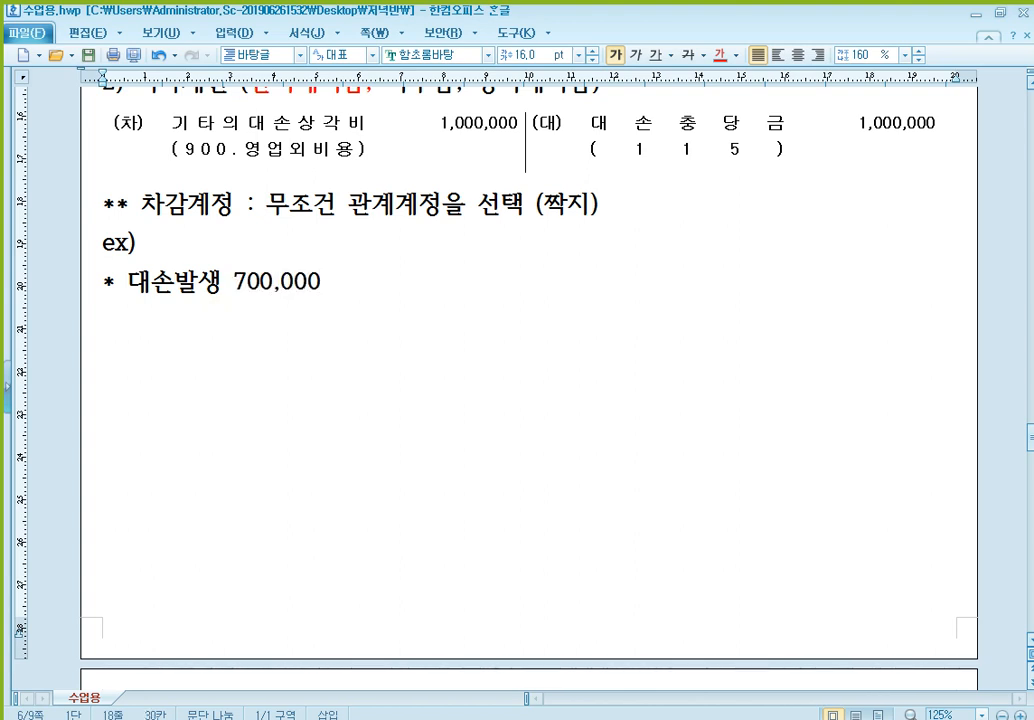
type("00원")
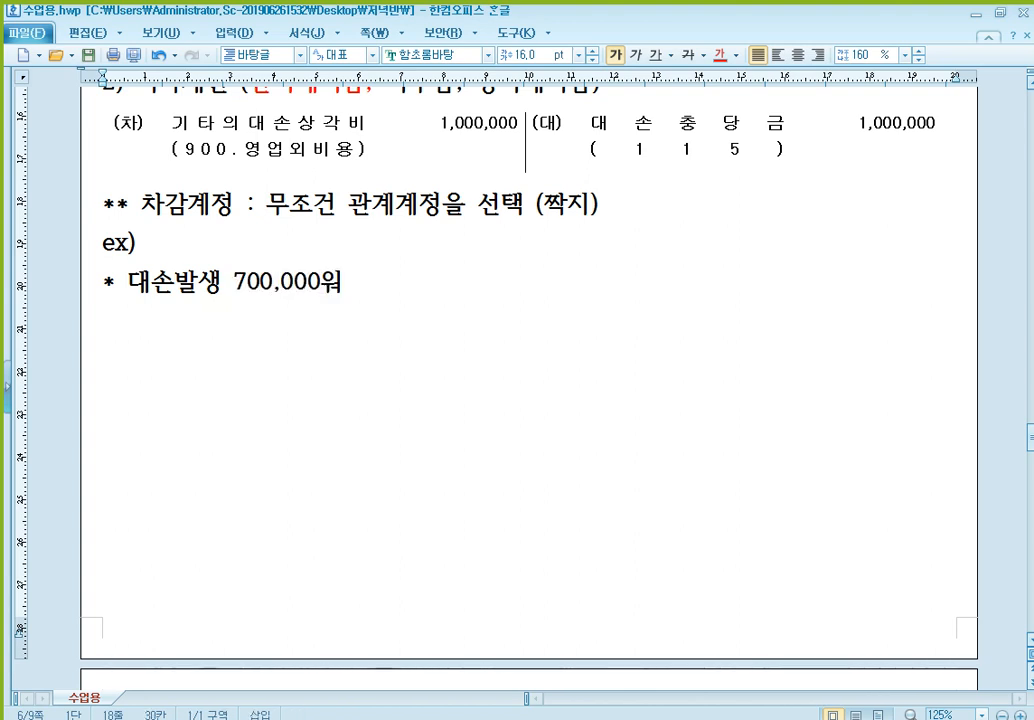
- Insert a blank line between the ** 차감계정 note and the ex) line
key("Home")
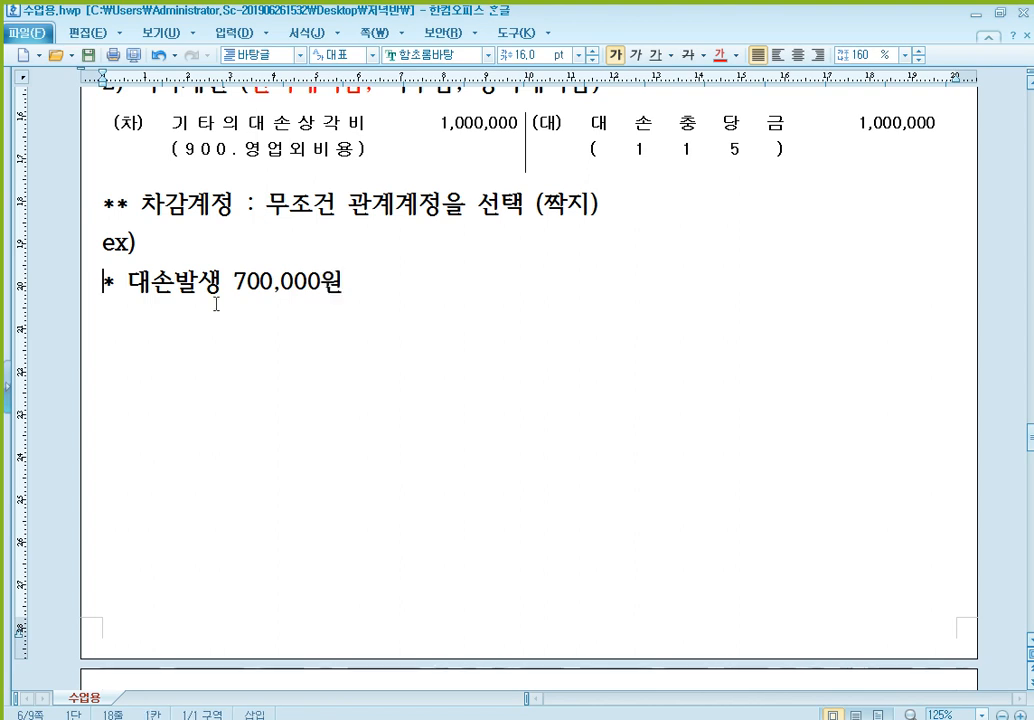
key("End")
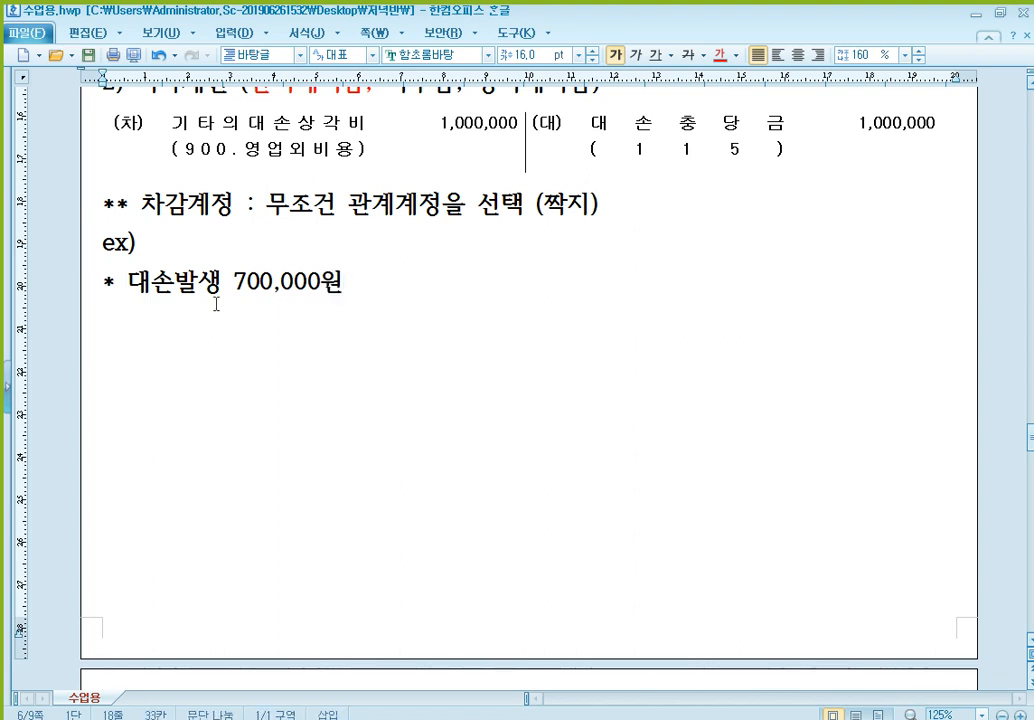
key("Up")
key("Home")
key("Return")
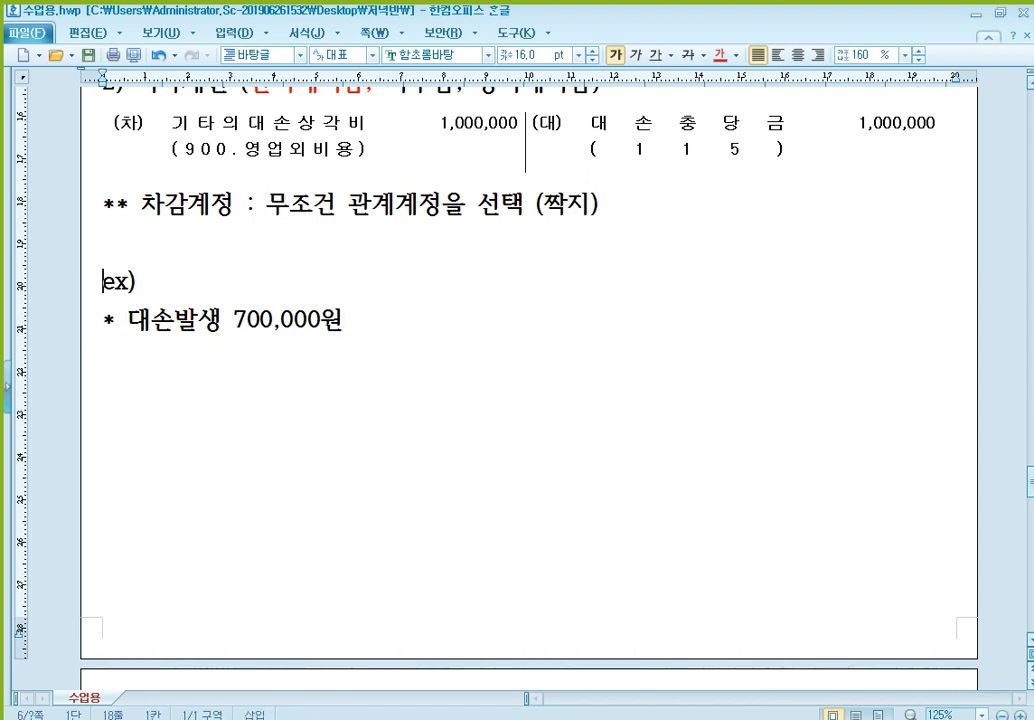
- Append "** 대손발생시 : 장부상 대손발생 채권의 대손충당금 잔액 확인" to the ex) line
scroll(432, 214, "up", 3)
left_click(620, 230)
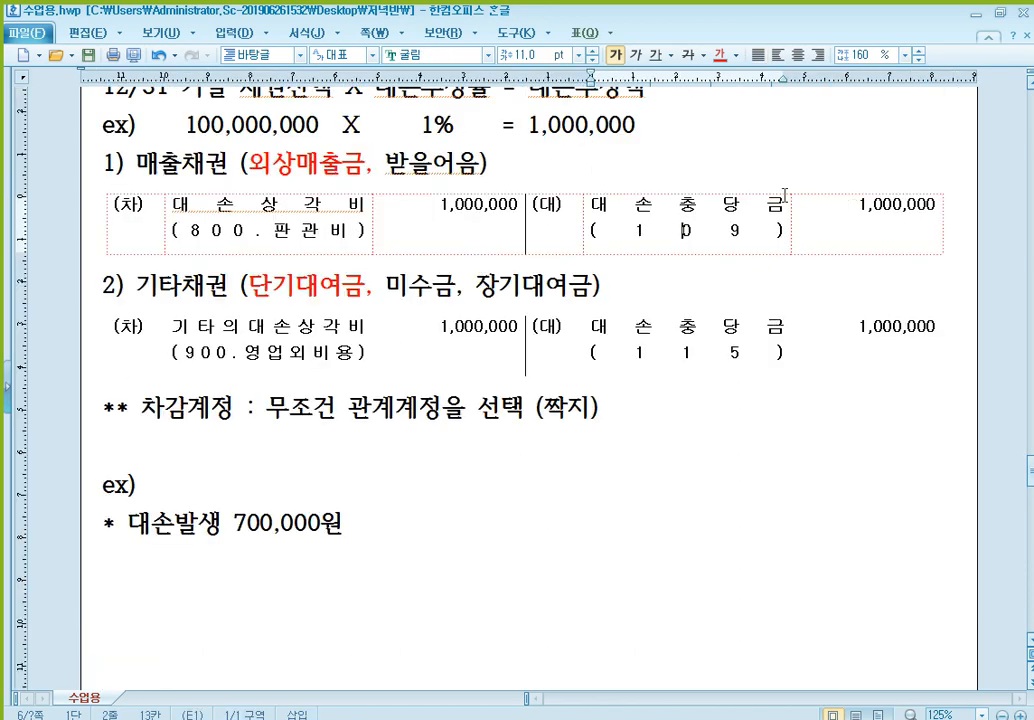
scroll(765, 300, "down", 2)
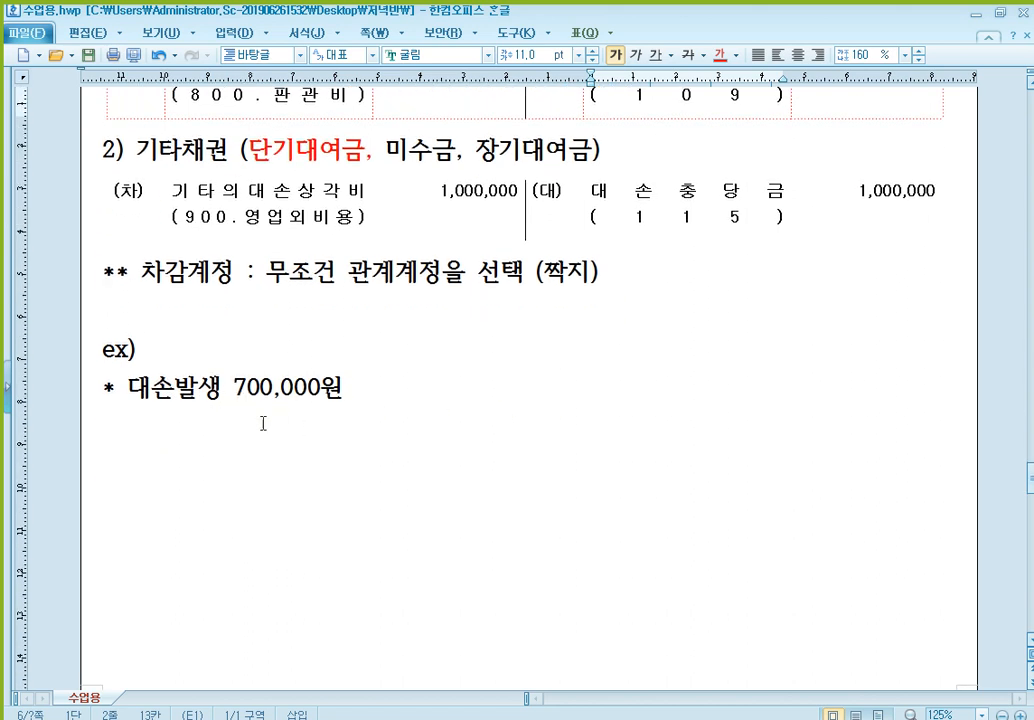
left_click(318, 372)
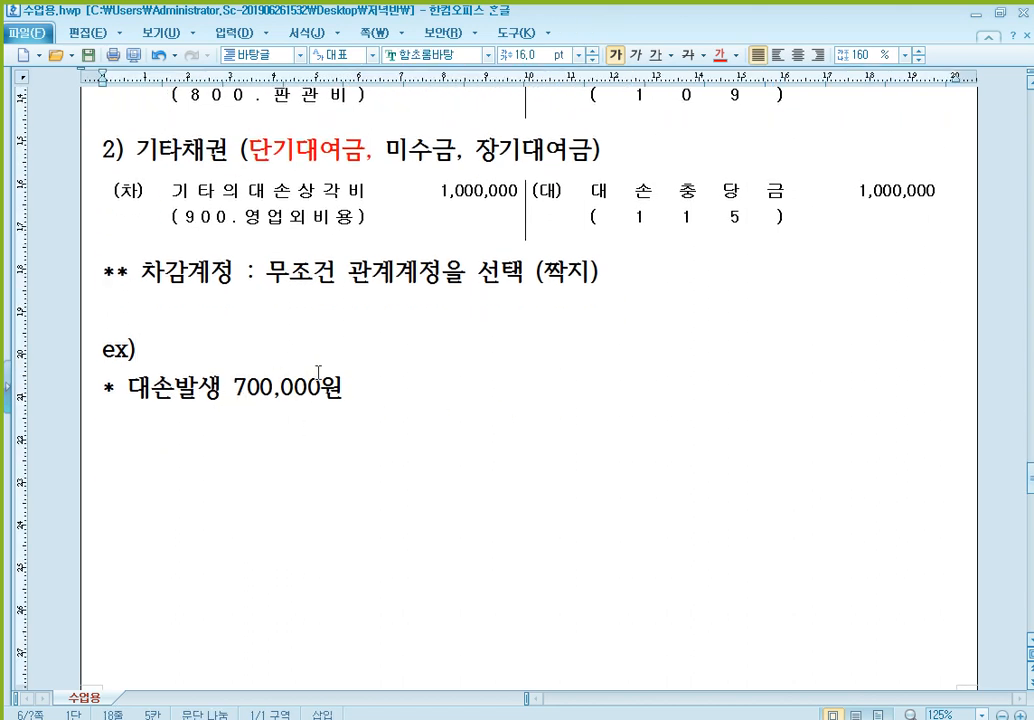
type("** 대손")
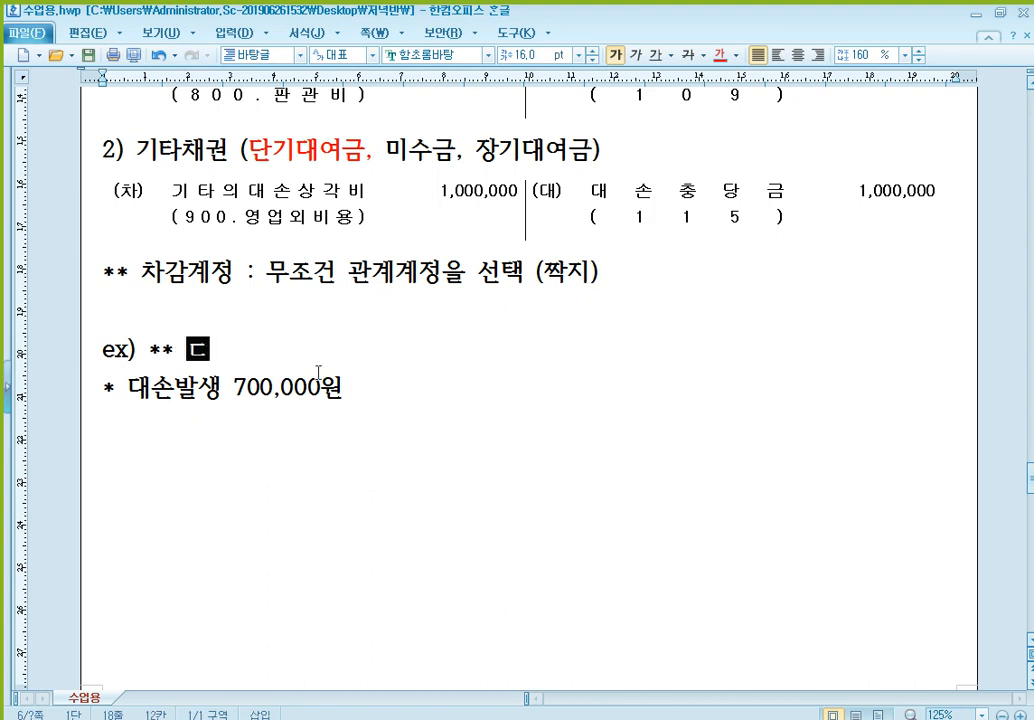
type("발생시 ")
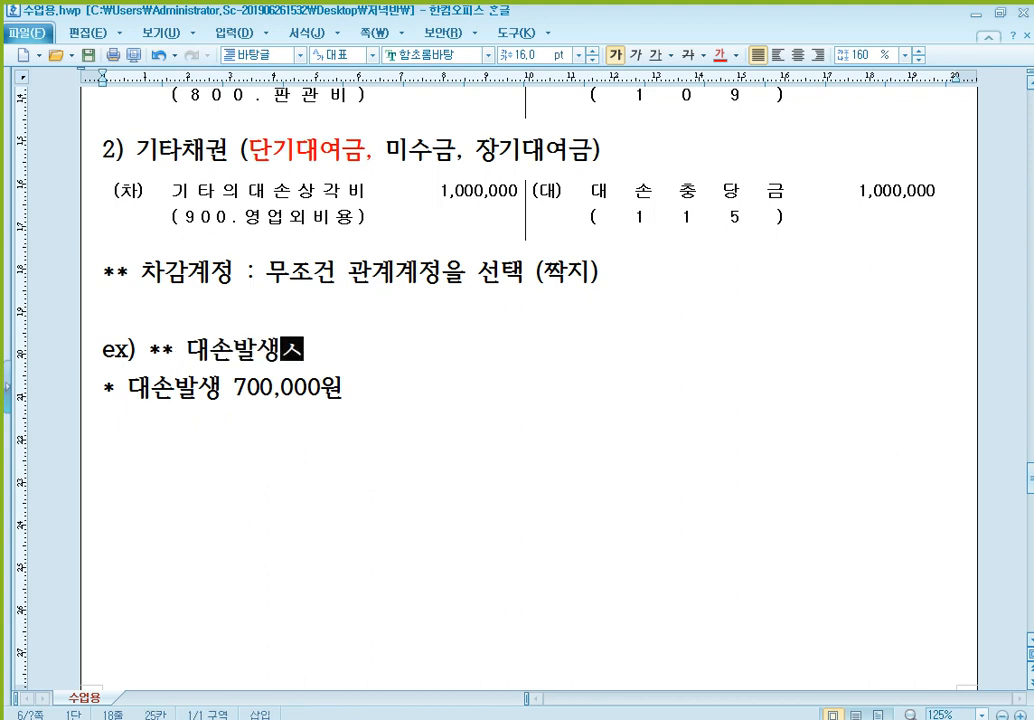
type(": 장부상 ")
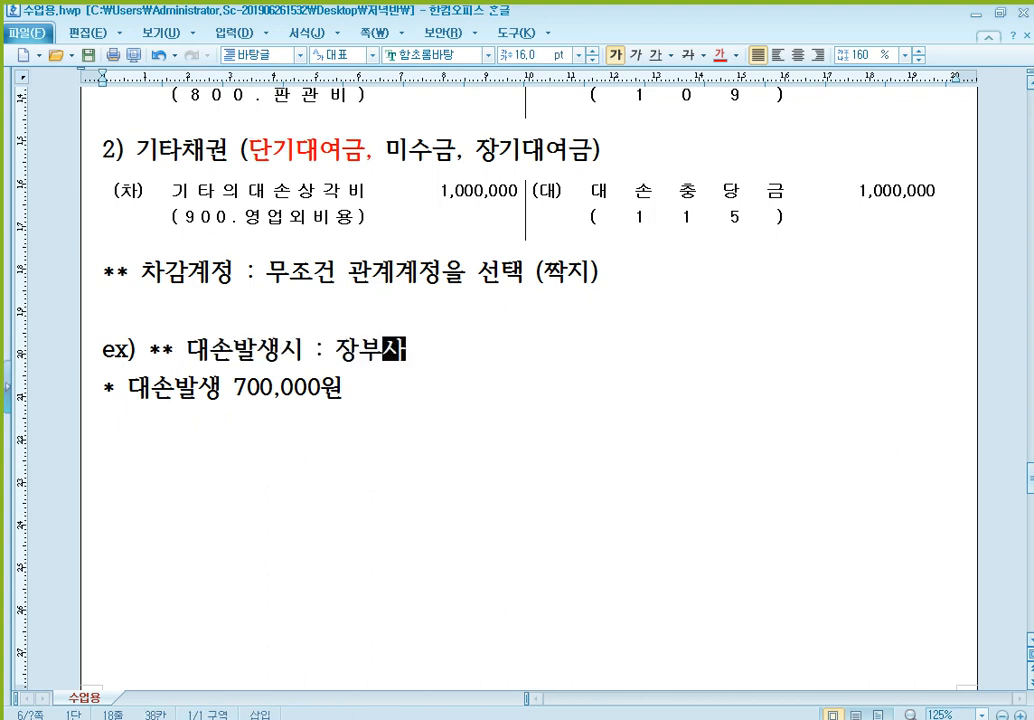
type("대손발생")
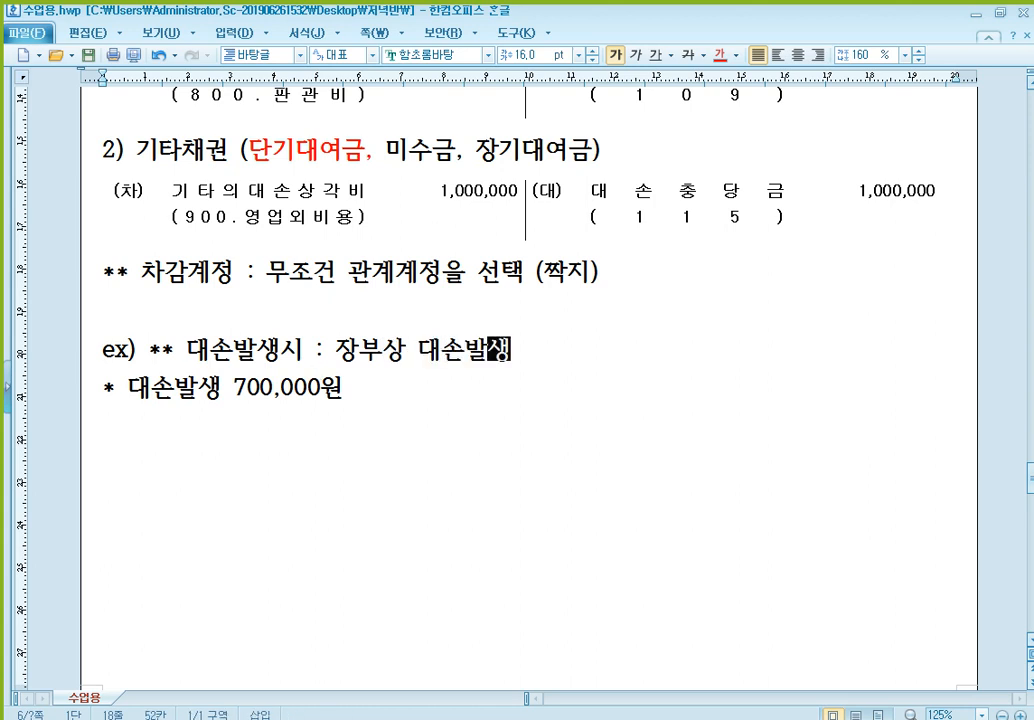
type(" 채권의 대손")
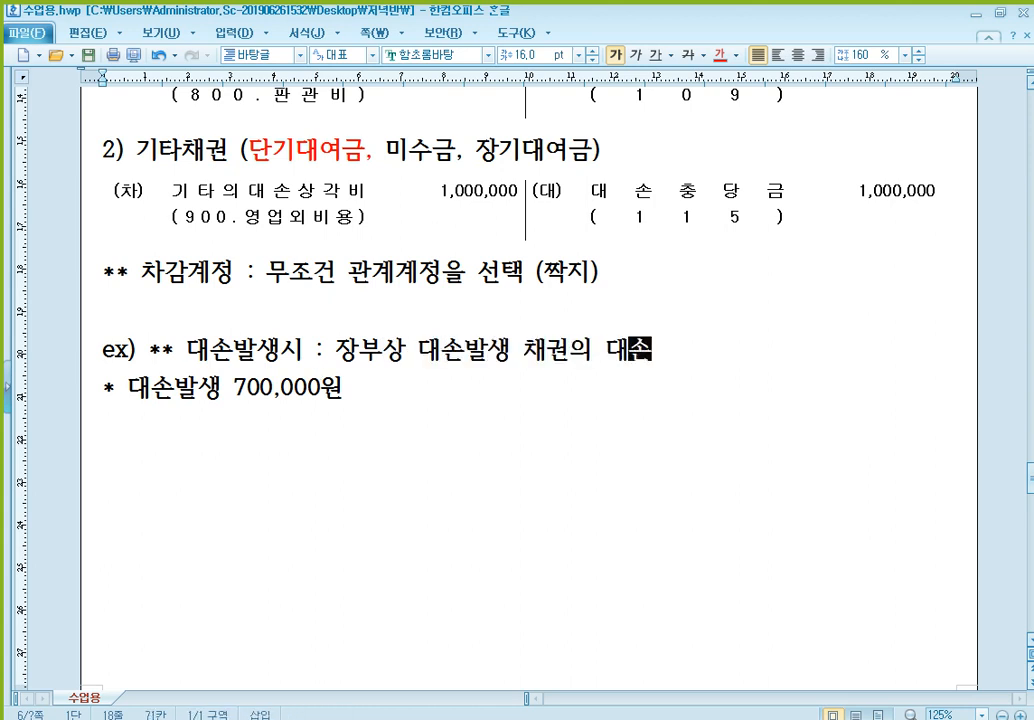
type("충ㄷ당금 잔액 확이")
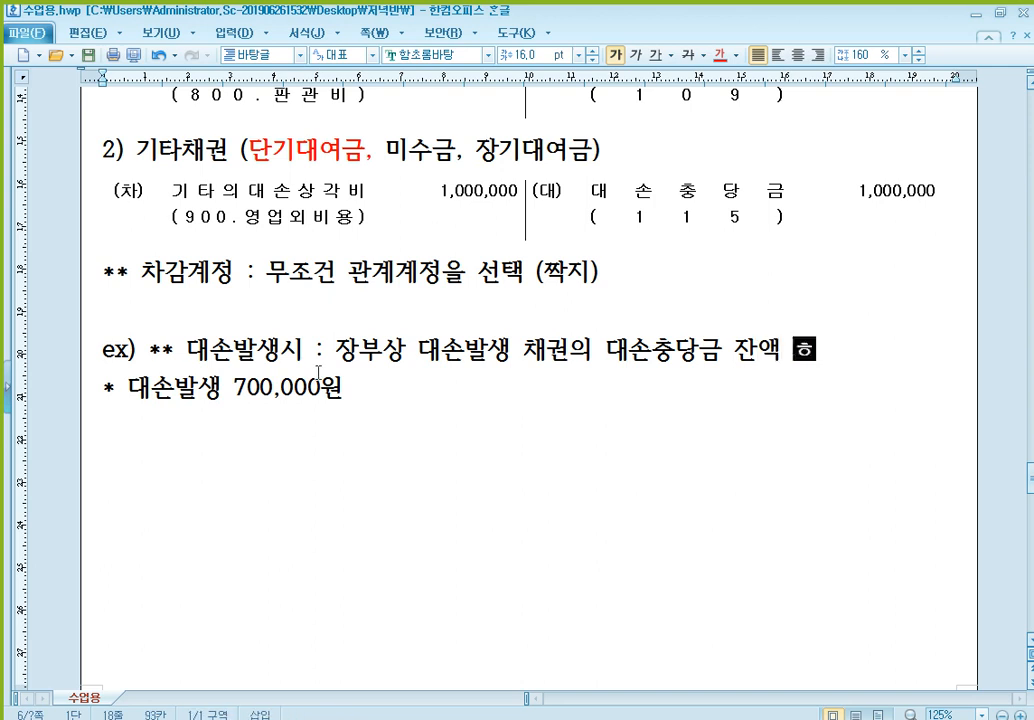
type("ㄴ")
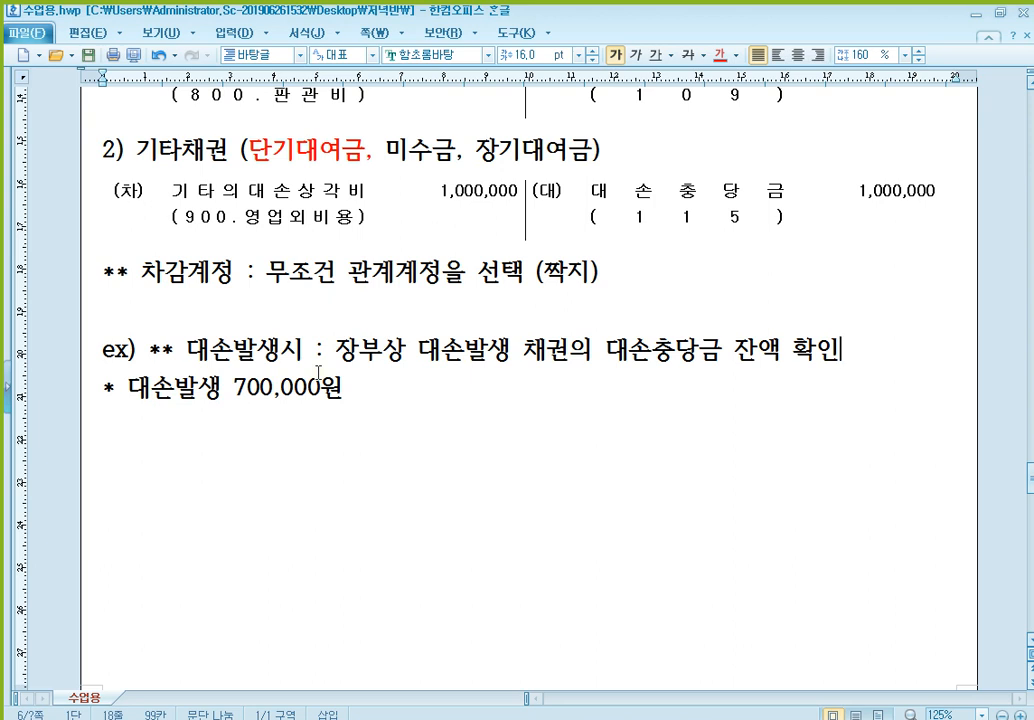
- Add an item numbered "1)" under the 대손발생 700,000원 line and paste the blank (차)/(대) table beneath it
key("Down")
key("Down")
type("1)")
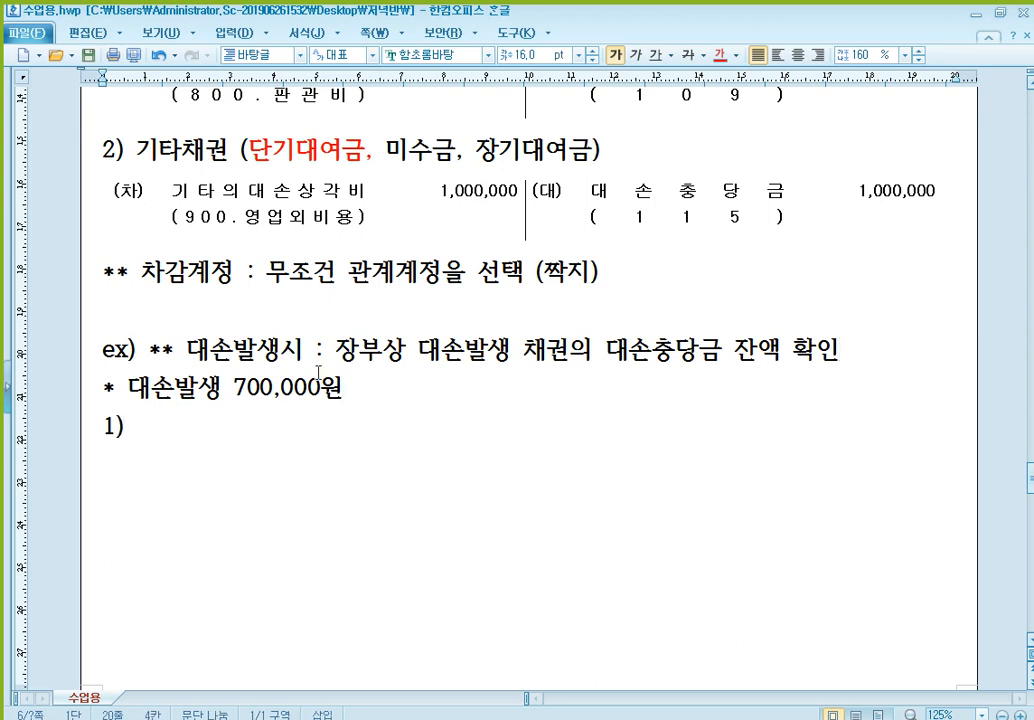
type("(차)\t(대)")
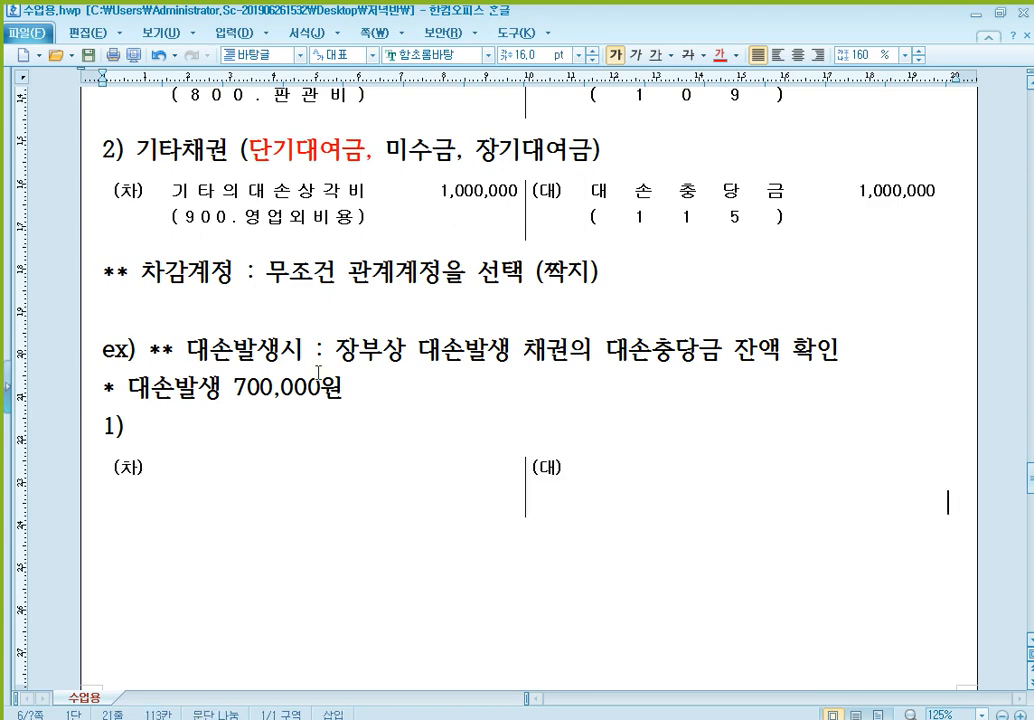
- Fill the credit side of the table under 1) with 외상매출금, (A) on the line below, and the amount 700,000
scroll(318, 372, "up", 3)
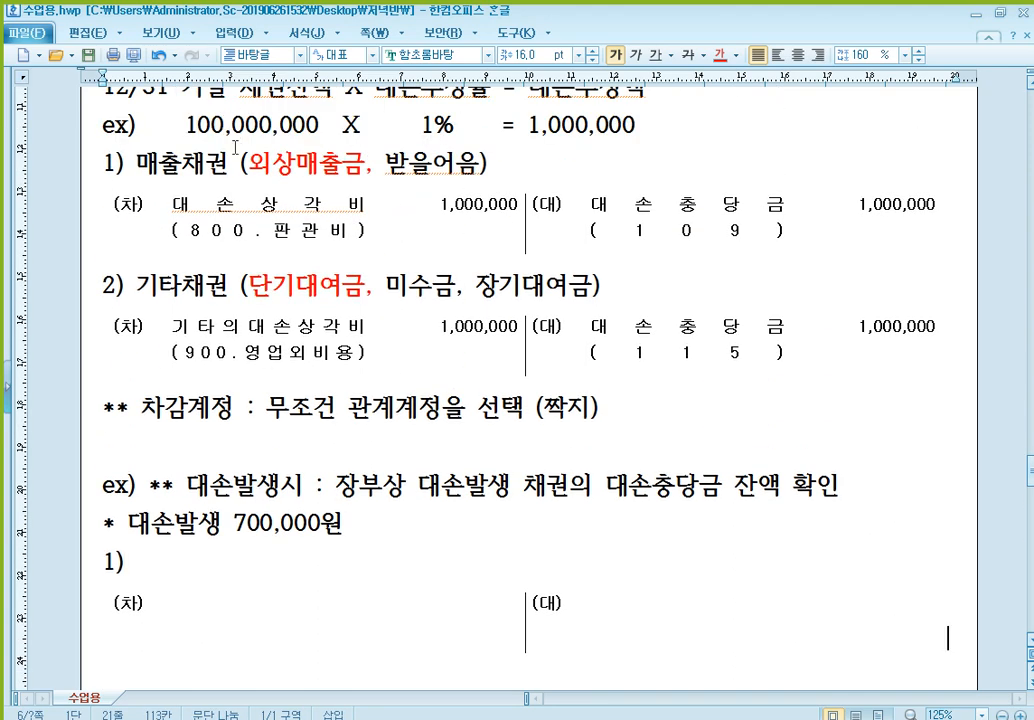
left_click(316, 163)
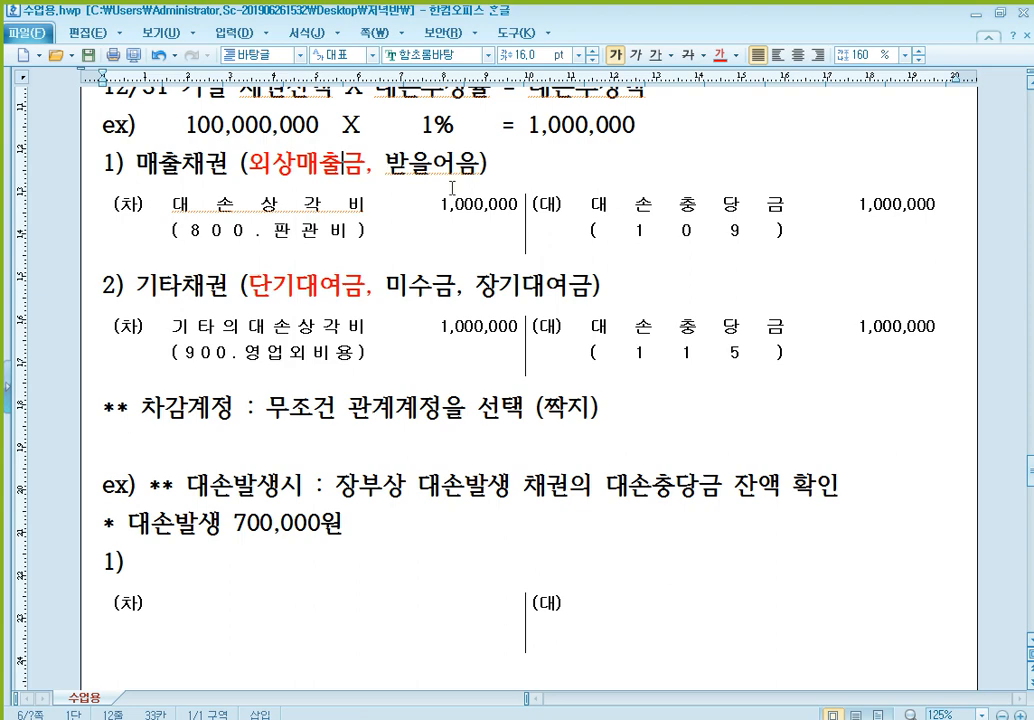
scroll(666, 212, "down", 2)
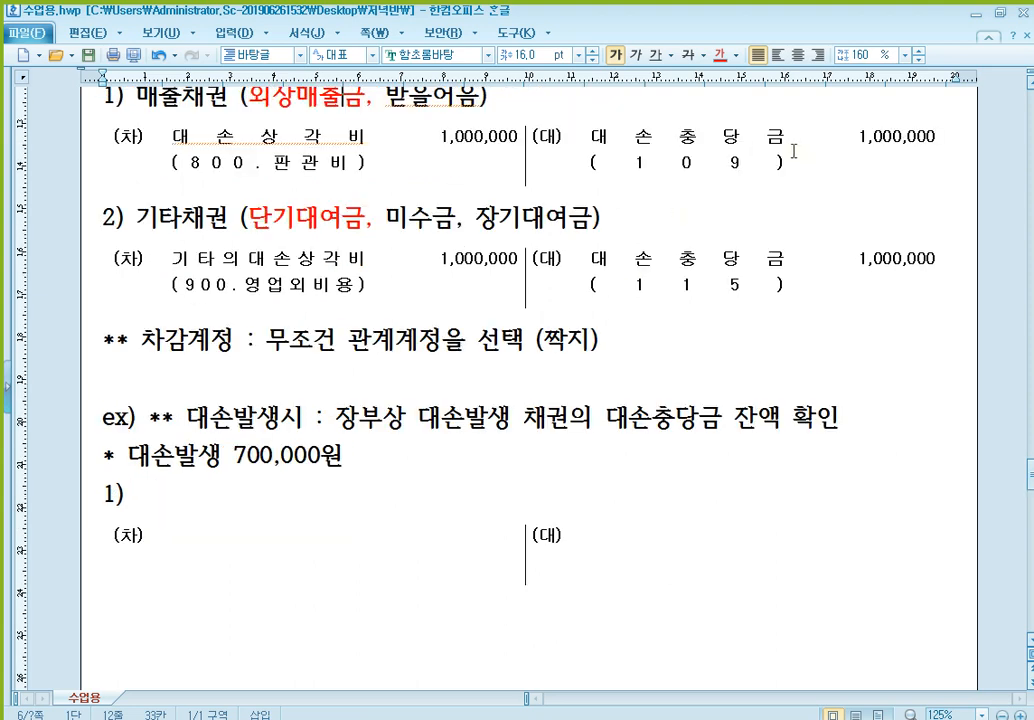
left_click(739, 320)
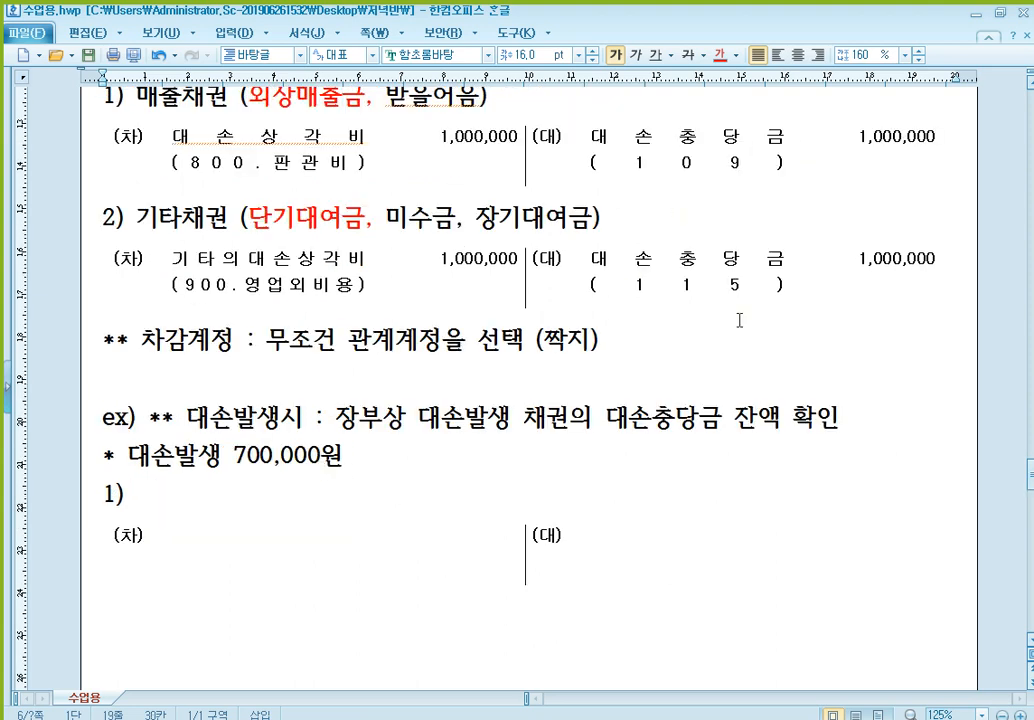
left_click(903, 136)
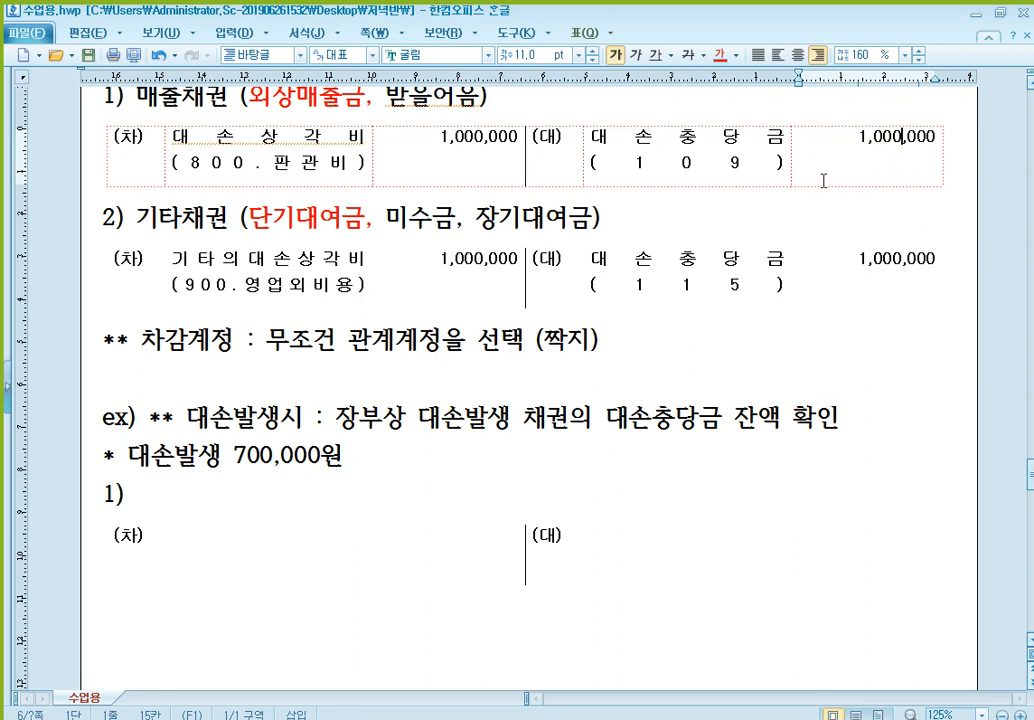
left_click(598, 535)
scroll(762, 429, "down", 4)
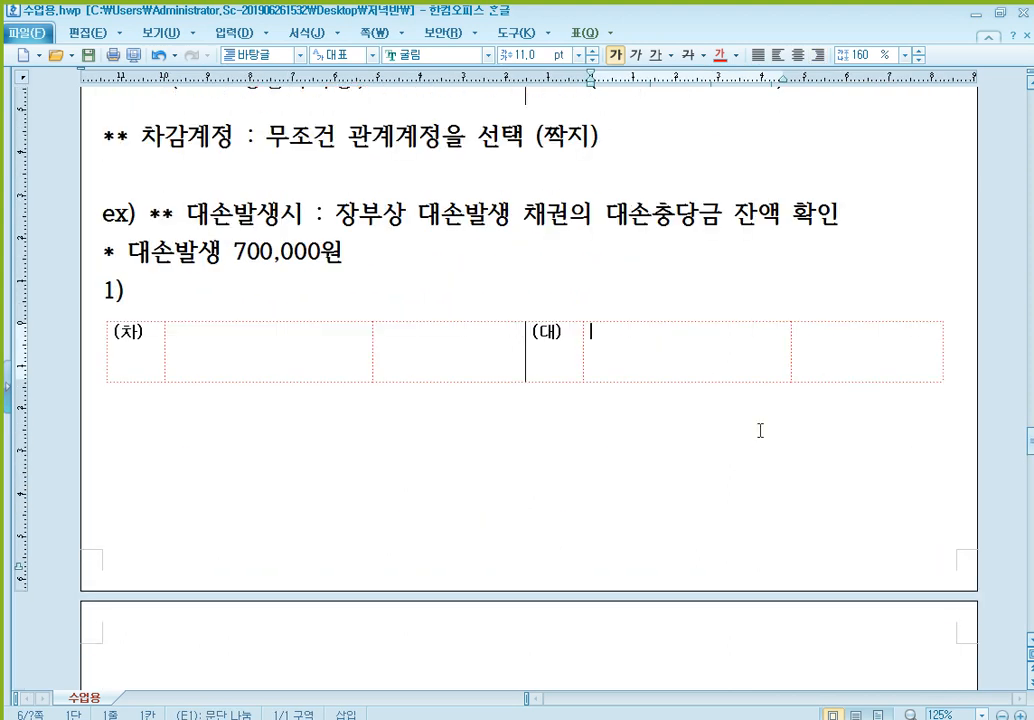
type("외상매출")
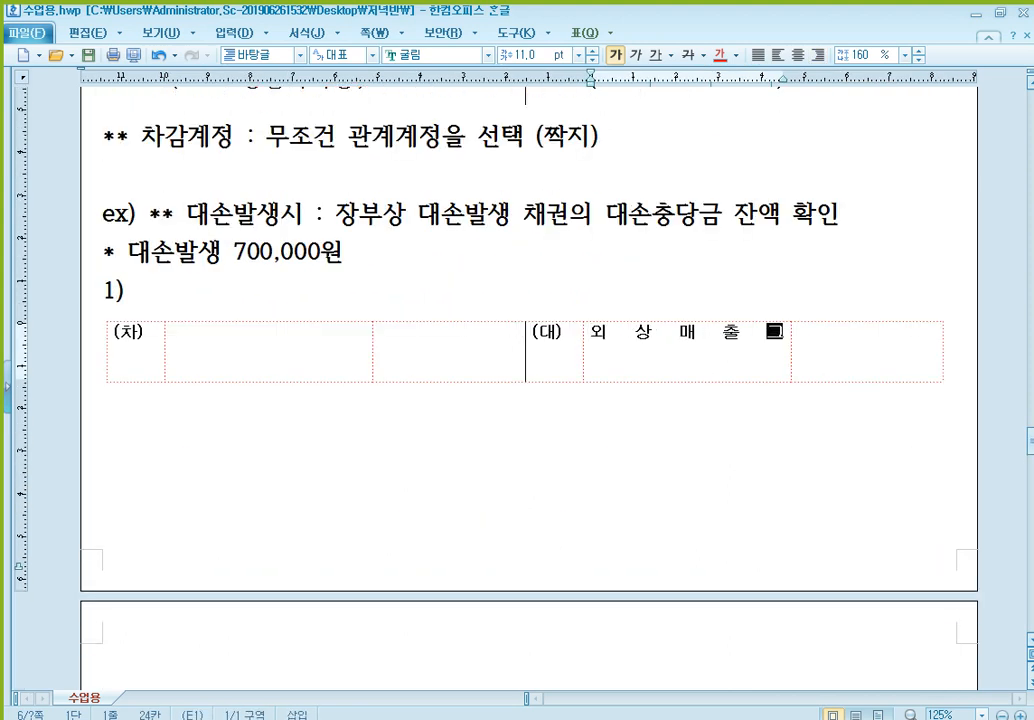
type("금")
key("Return")
type("(A)")
key("Tab")
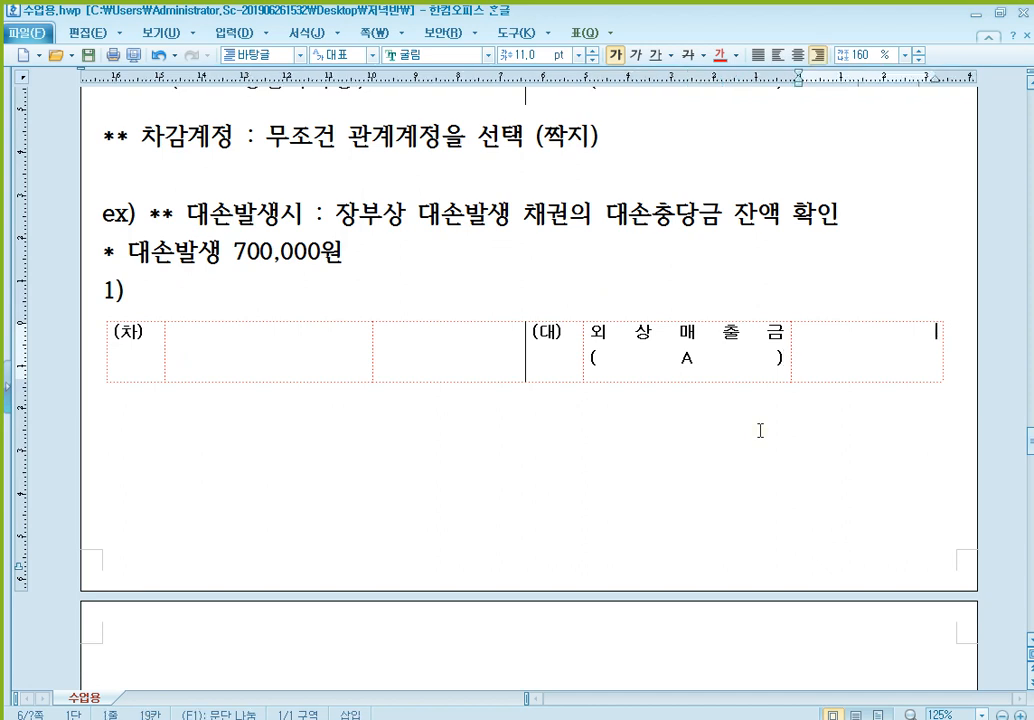
type("700,000")
- Fill the debit side of the table under 1) with 대손충당금, (109) on the line below, and the amount 700,000
left_click(317, 344)
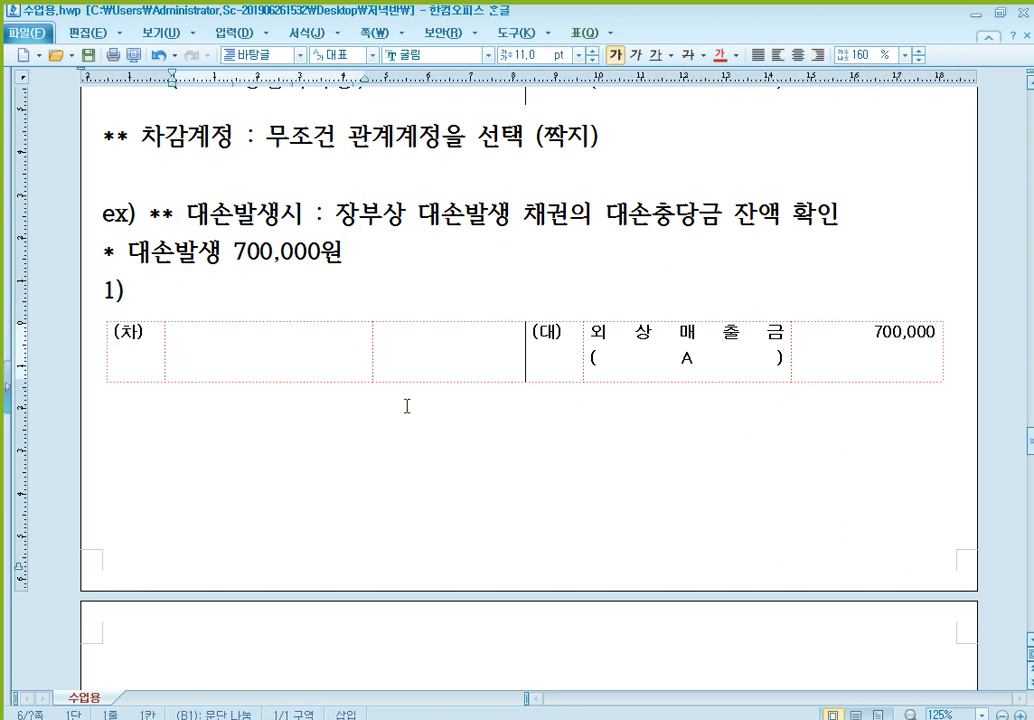
type("e대손사")
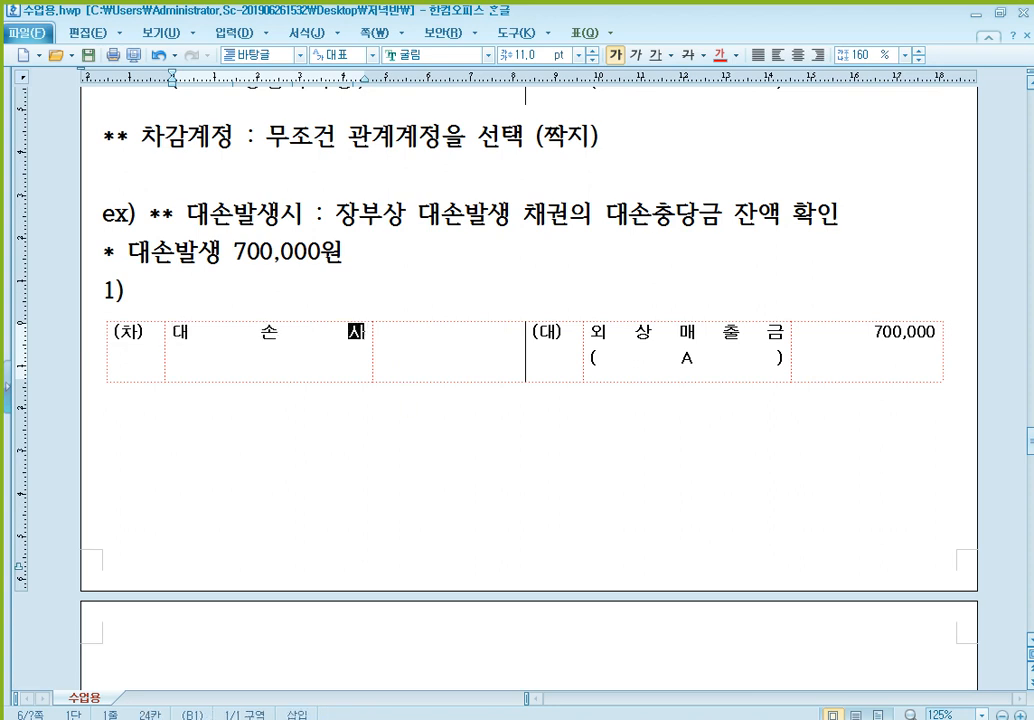
key("BackSpace")
type("충당금")
key("Return")
type("(109)")
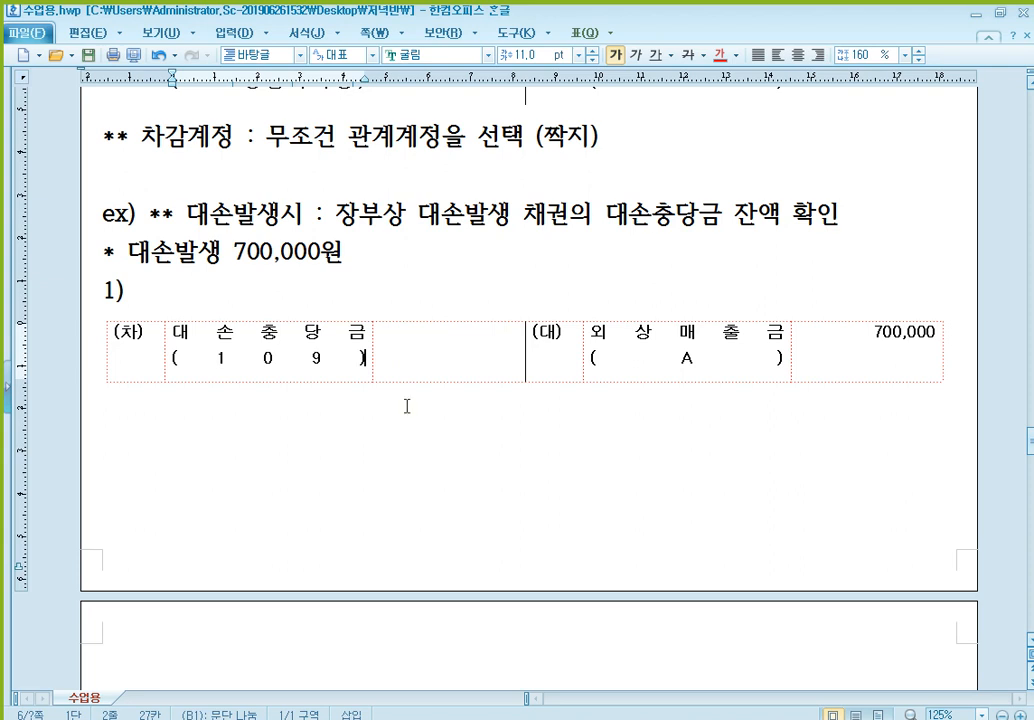
key("Tab")
type("700,000")
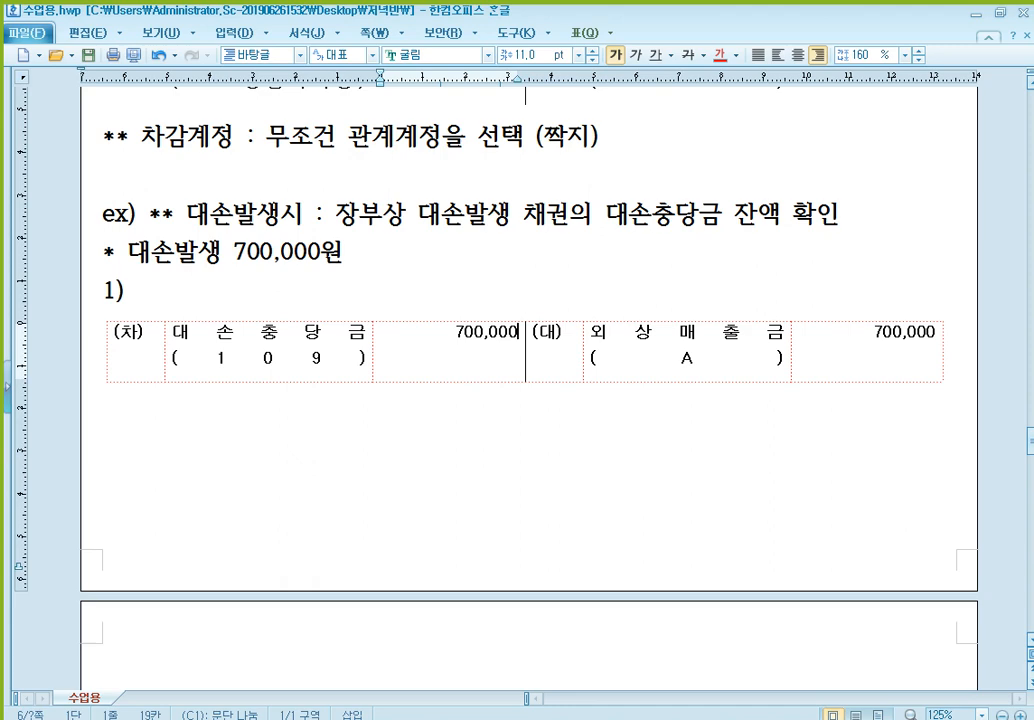
- Compare the 대손충당금 (109) credit amount in the 매출채권 entry with the debit amount in the table under 대손발생 700,000원
scroll(540, 395, "up", 1)
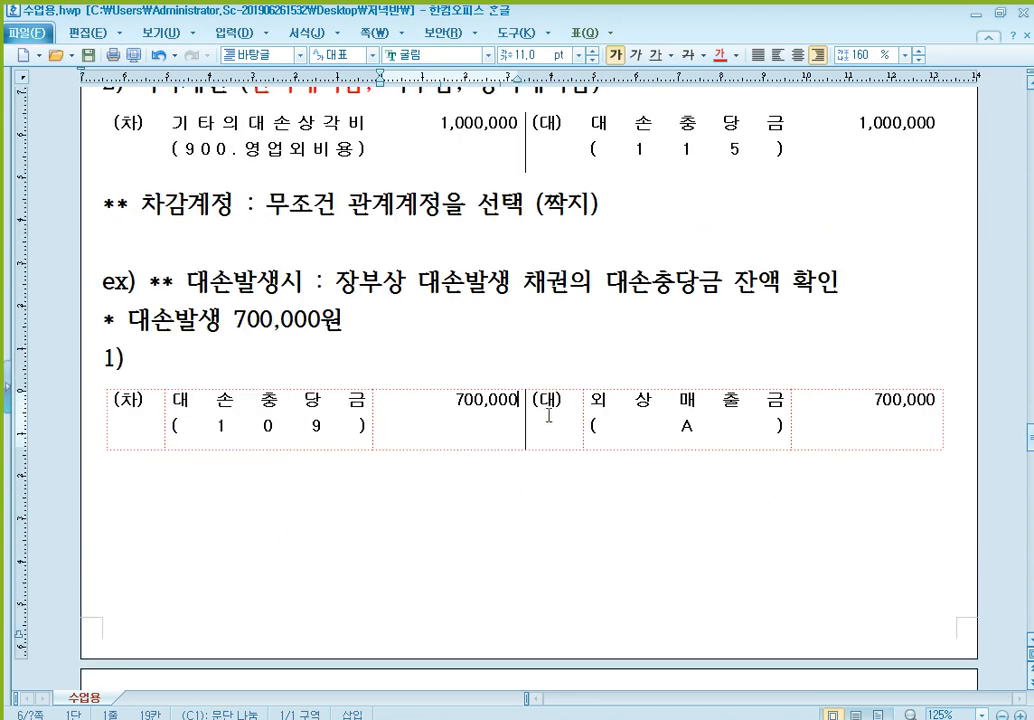
scroll(495, 405, "down", 1)
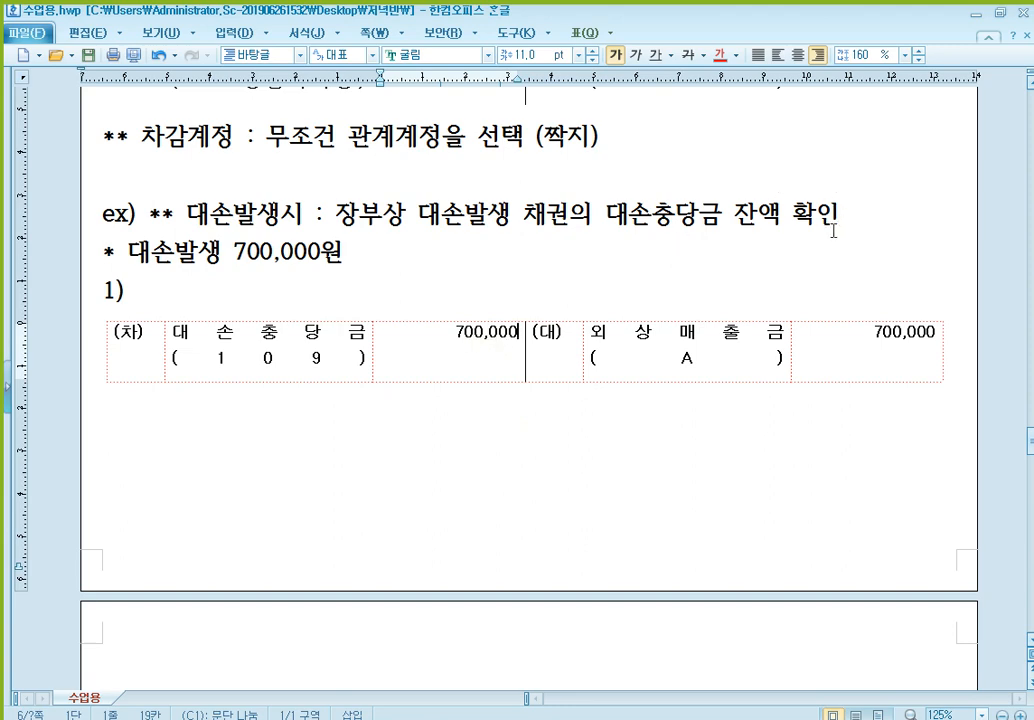
scroll(826, 224, "up", 4)
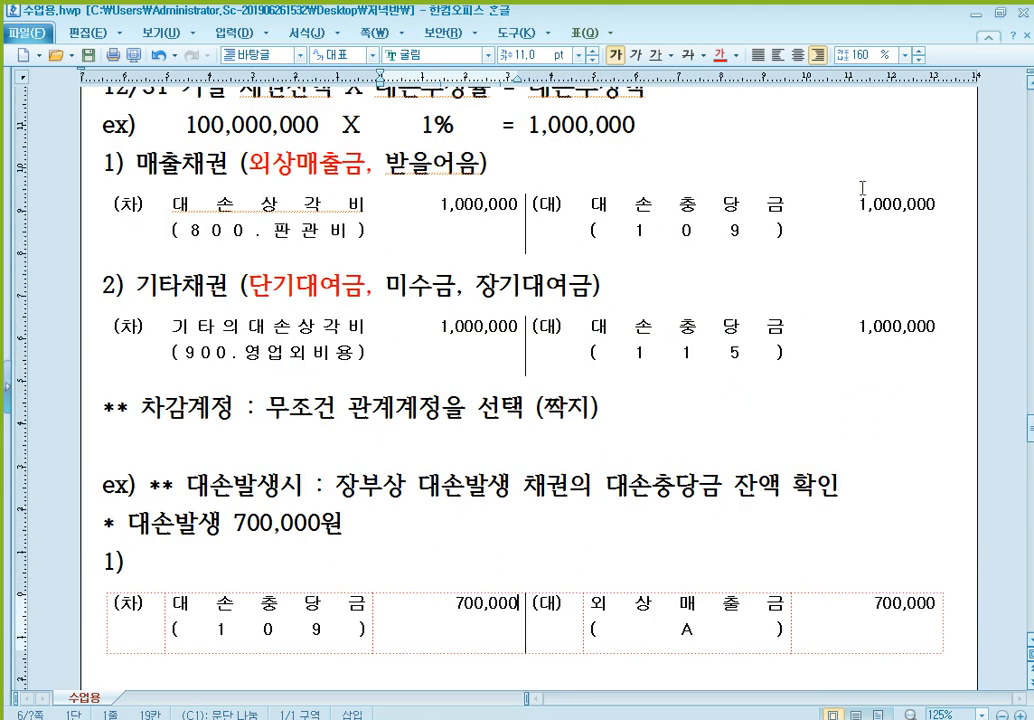
left_click(893, 212)
left_click(464, 603)
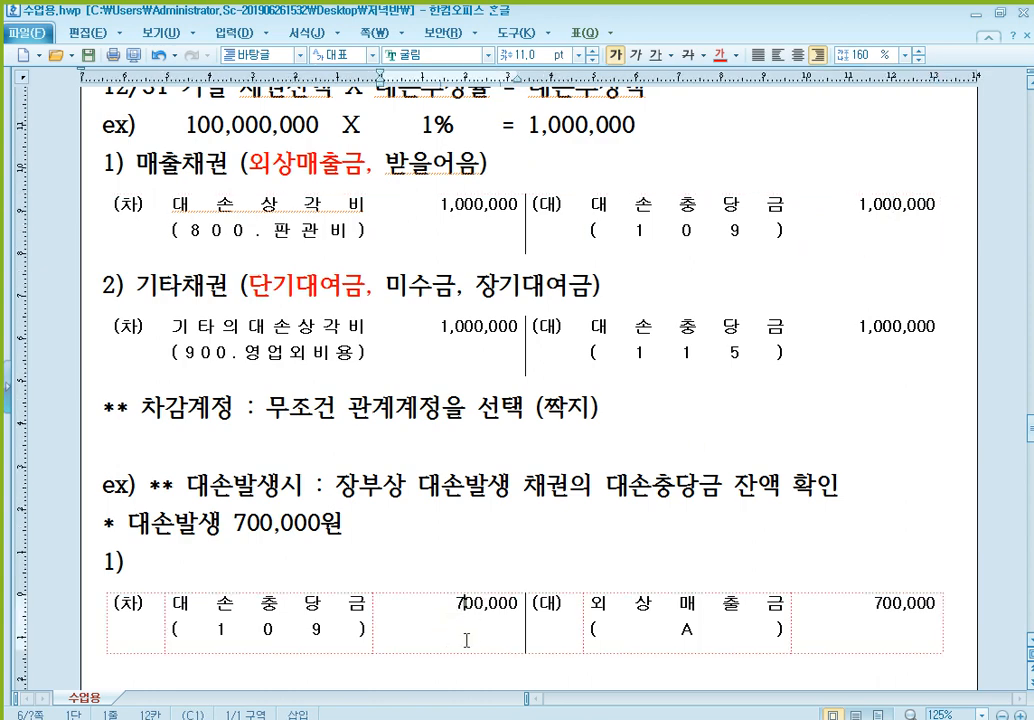
left_click(884, 203)
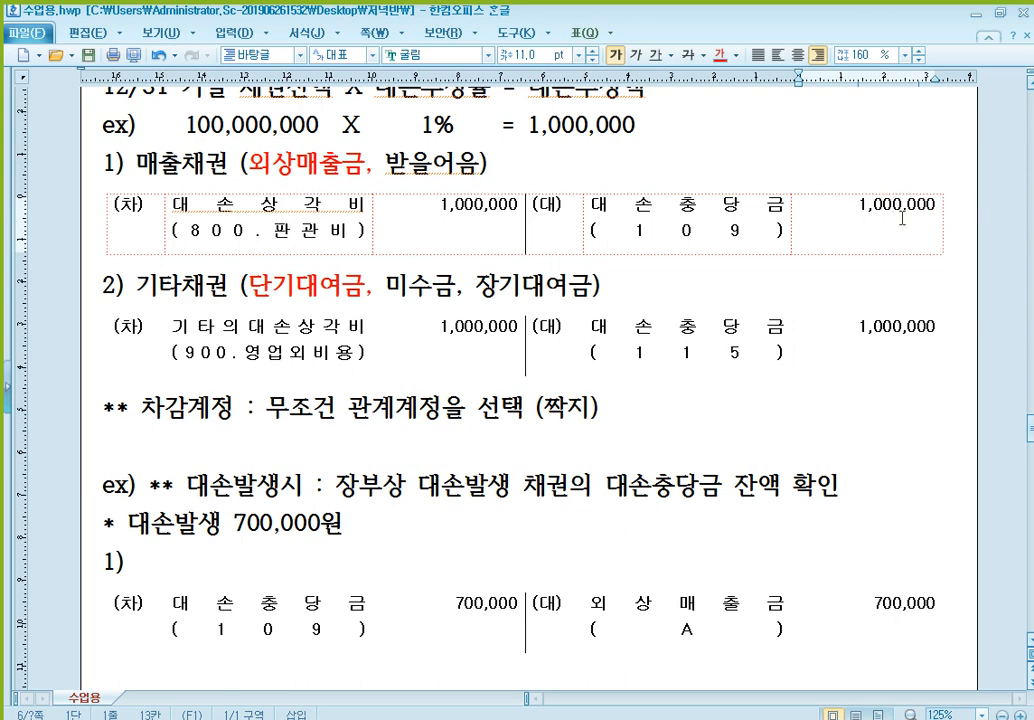
scroll(635, 379, "down", 2)
left_click(457, 554)
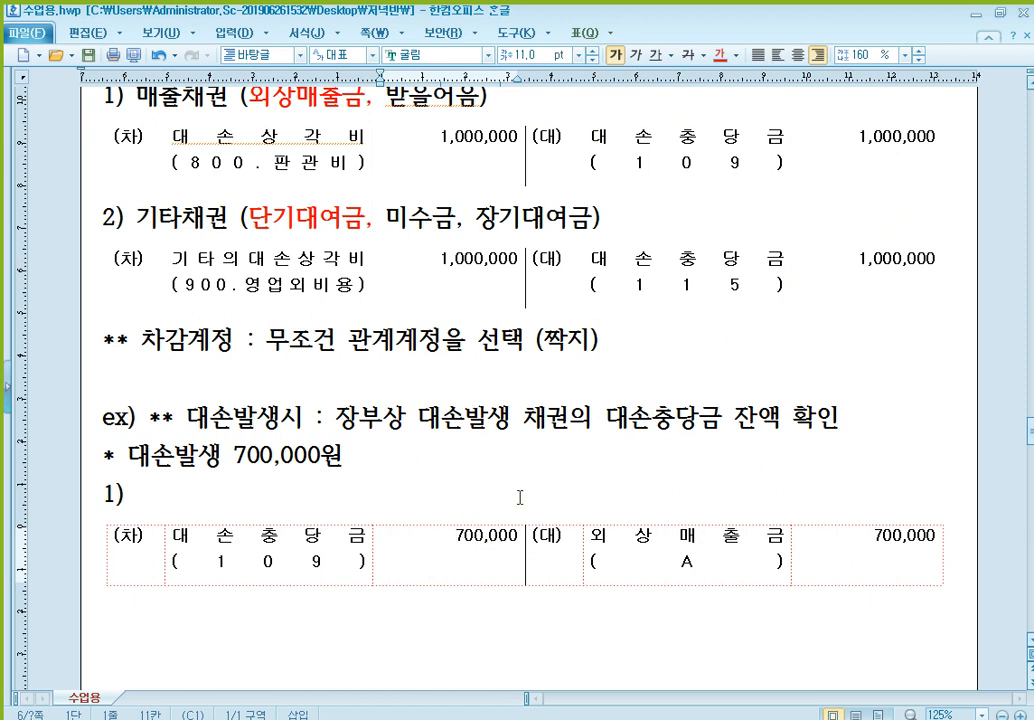
left_click(881, 140)
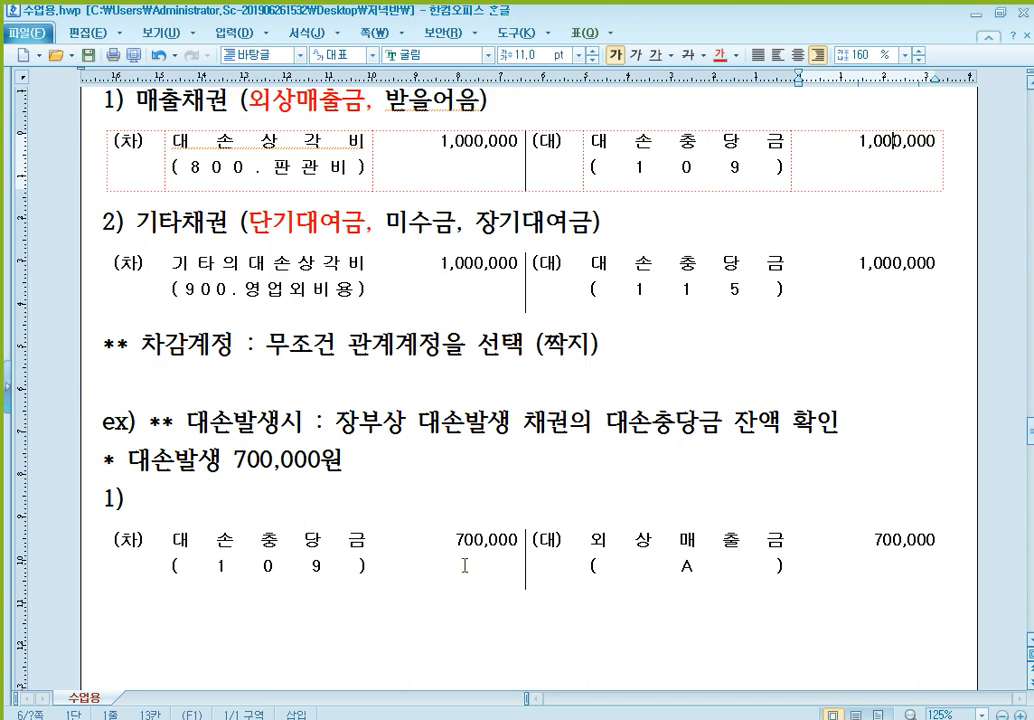
- Add an item numbered "2)" below the first bad debt entry and paste the blank (차)/(대) table beneath it
scroll(521, 543, "down", 3)
left_click(377, 437)
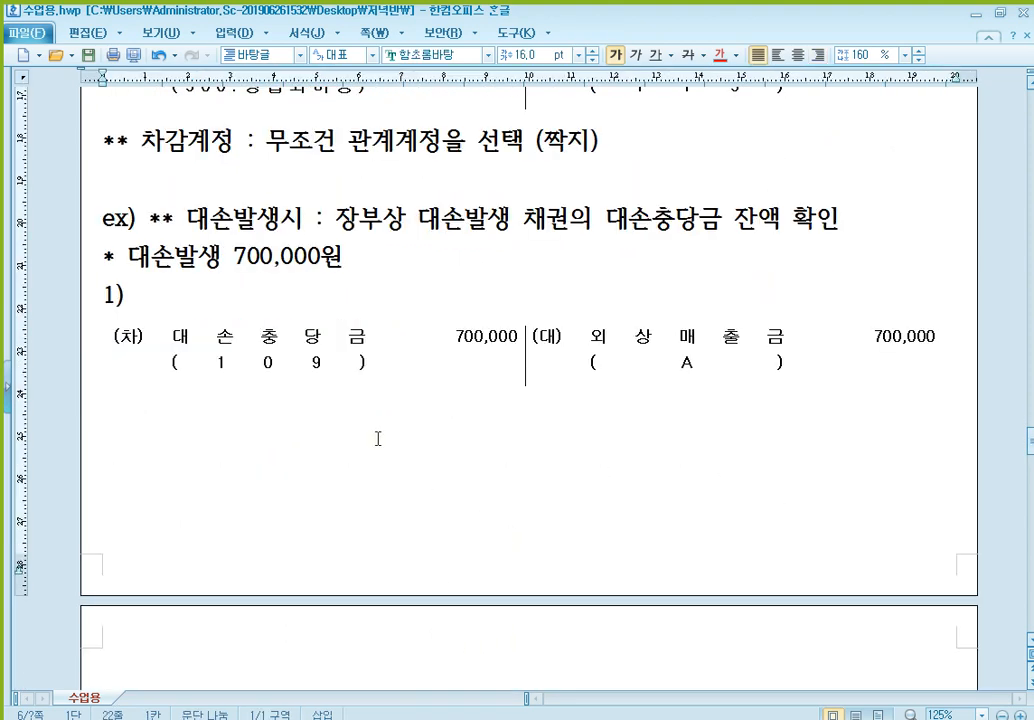
type("2)")
key("ctrl+v")
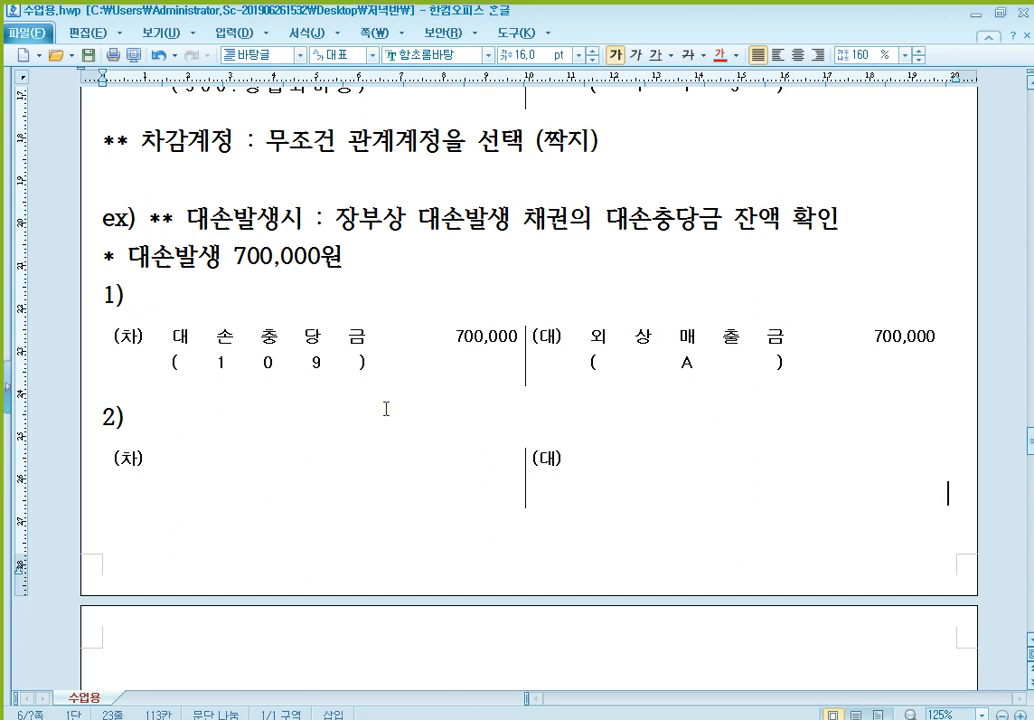
- Fill the credit side of the table under 2) with 단기대여금, (A) on the line below, and the amount 700,000
left_click(653, 487)
type("대")
type("여금")
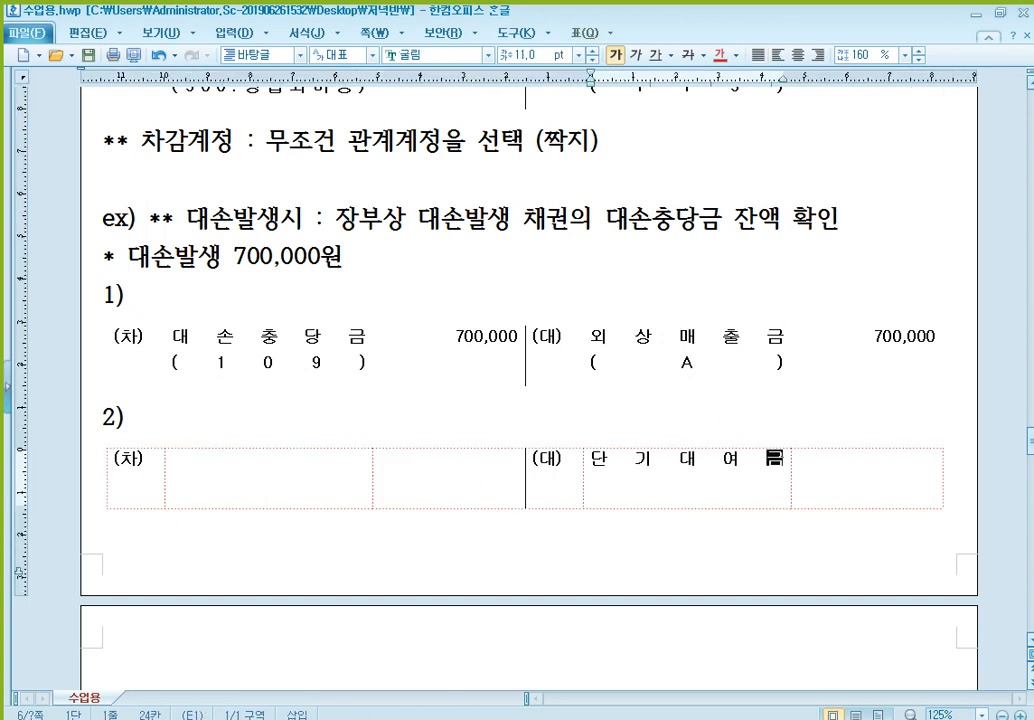
key("Return")
type("(A)")
key("Tab")
type("700,000")
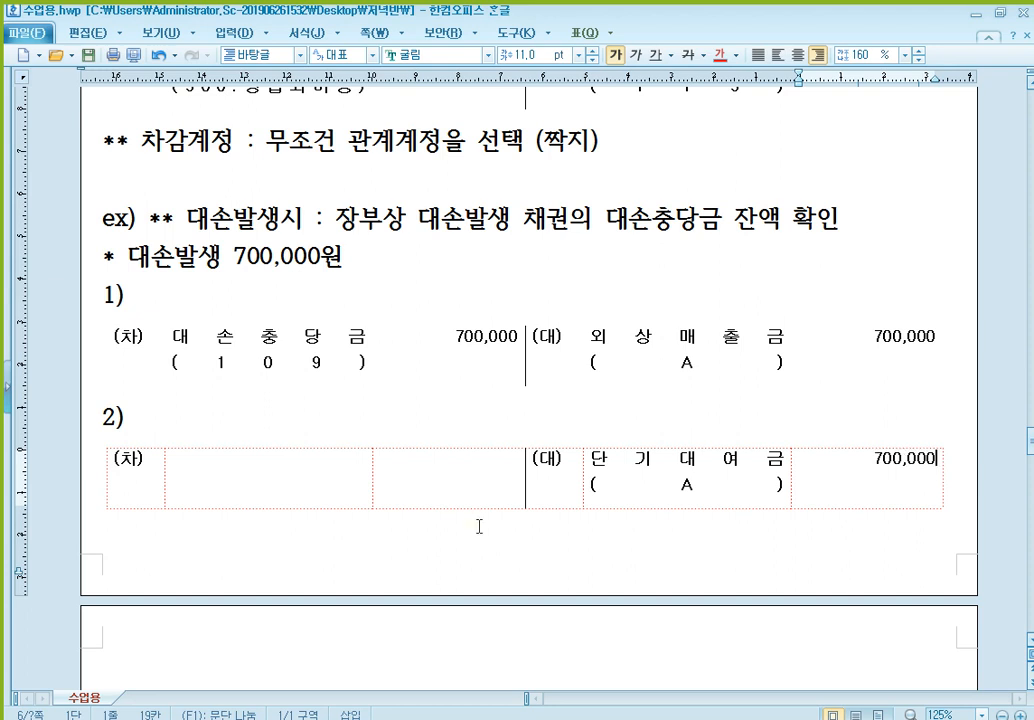
- Fill the debit side of the table under 2) with 대손충당금, (115) on the line below, and the amount 700,000
left_click(295, 469)
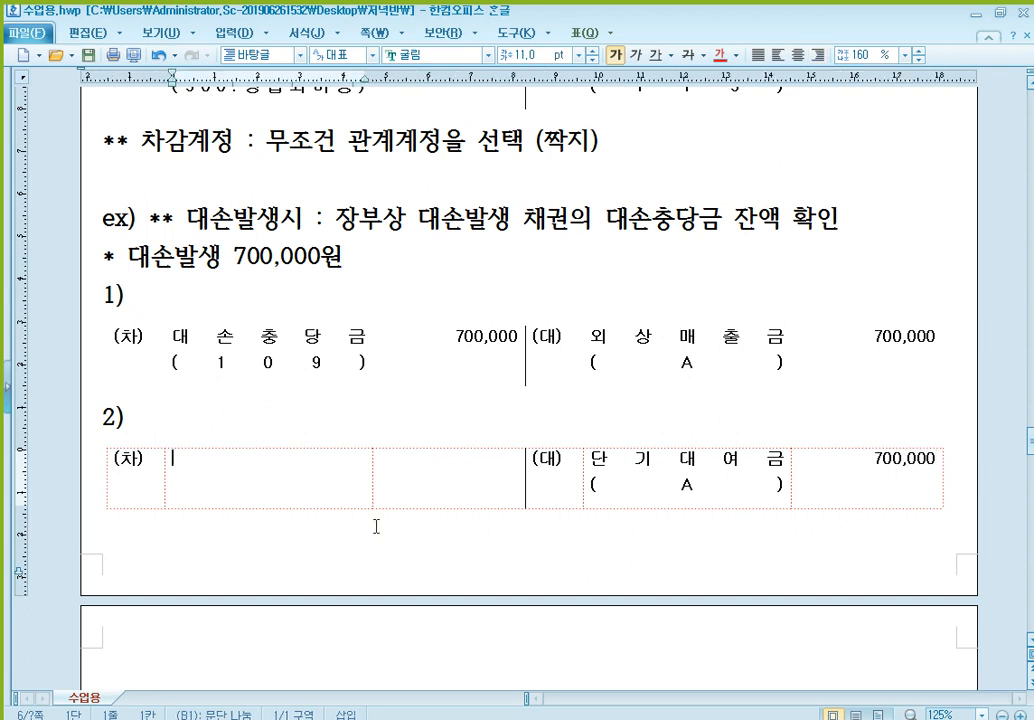
type("eoth")
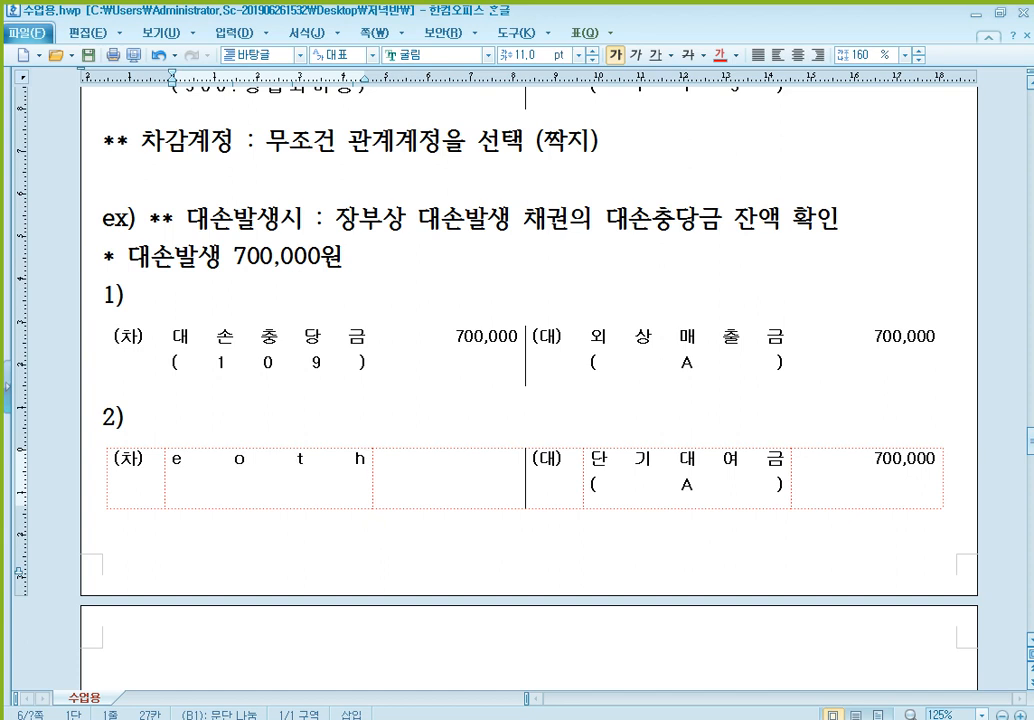
key("BackSpace")
key("BackSpace")
key("BackSpace")
key("BackSpace")
type("대손충")
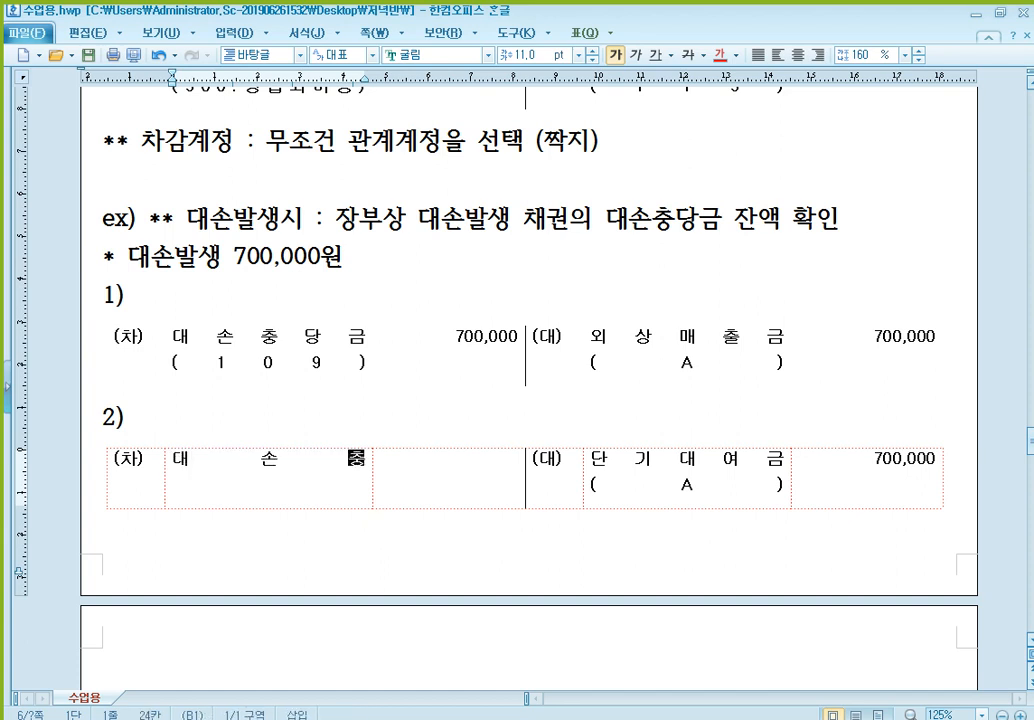
type("당금 (115)")
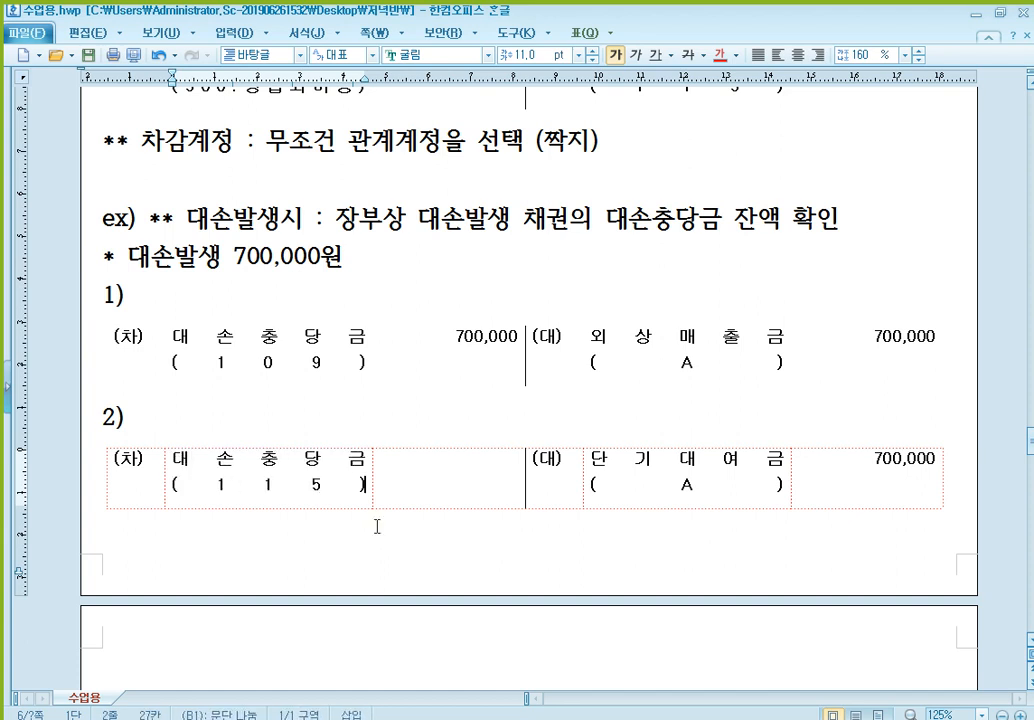
key("Tab")
type("700,000")
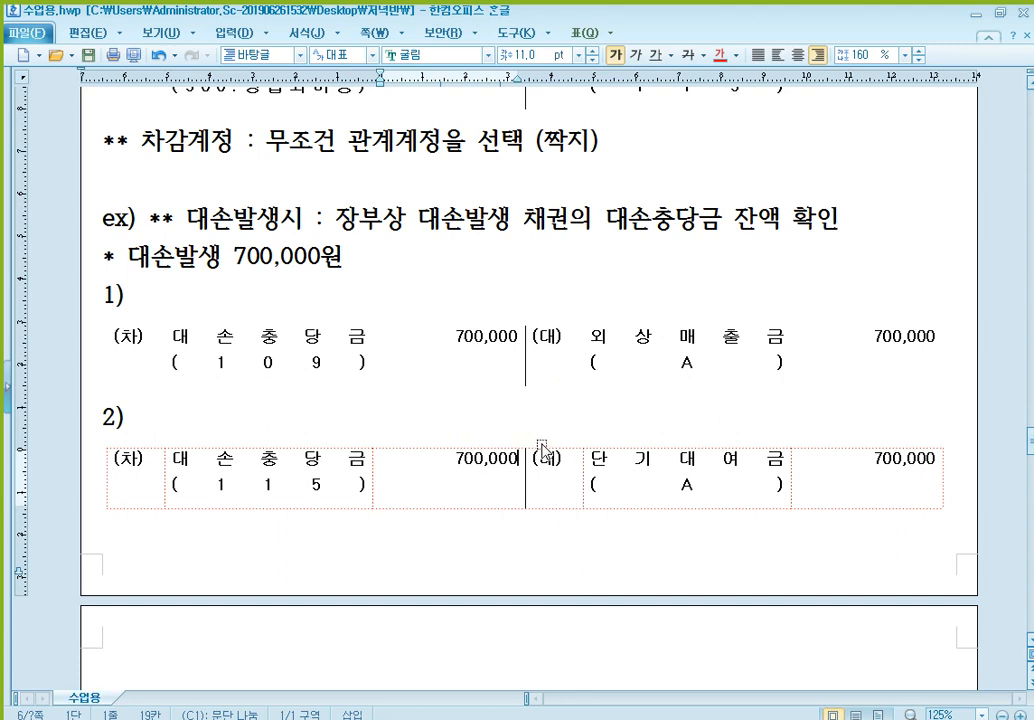
- Write "* 대손발생 500,000원" on the first line of the following page
scroll(540, 447, "down", 3)
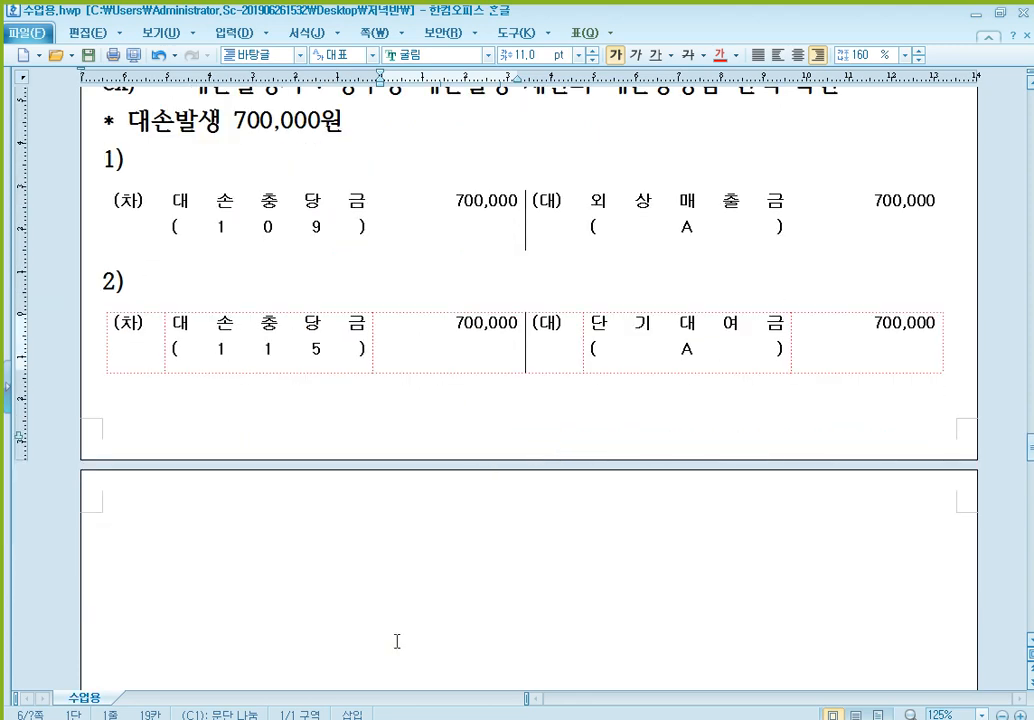
left_click(366, 527)
type("* 대손발생 ")
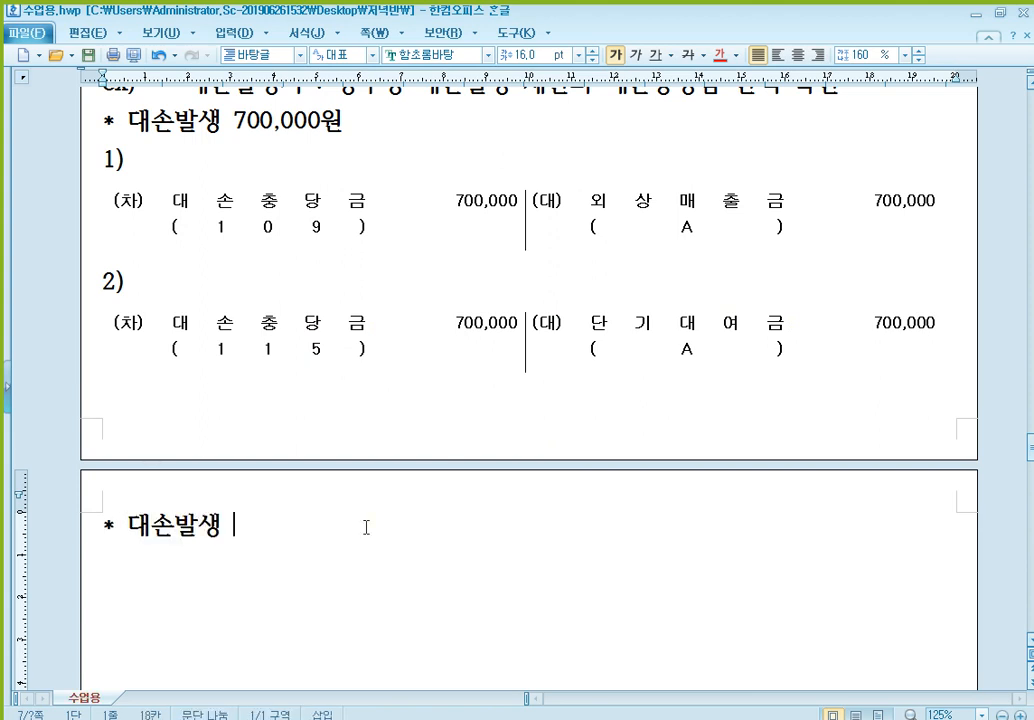
type("500,000원")
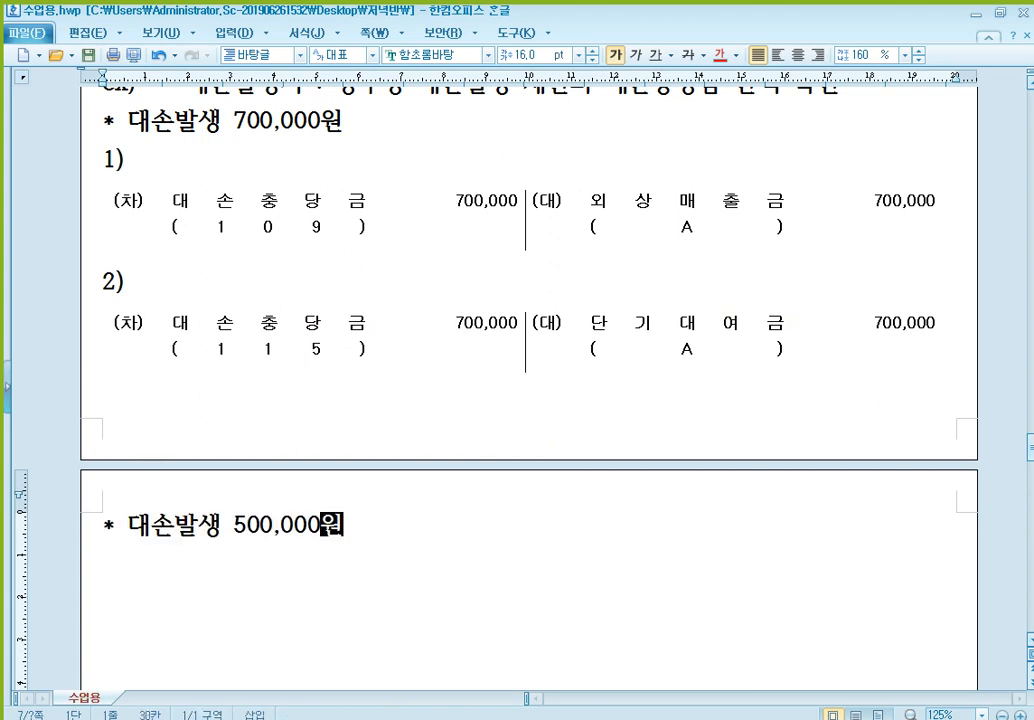
- Add an item numbered "1)" under the 대손발생 500,000원 line and paste the blank (차)/(대) table beneath it
key("Return")
type("1)")
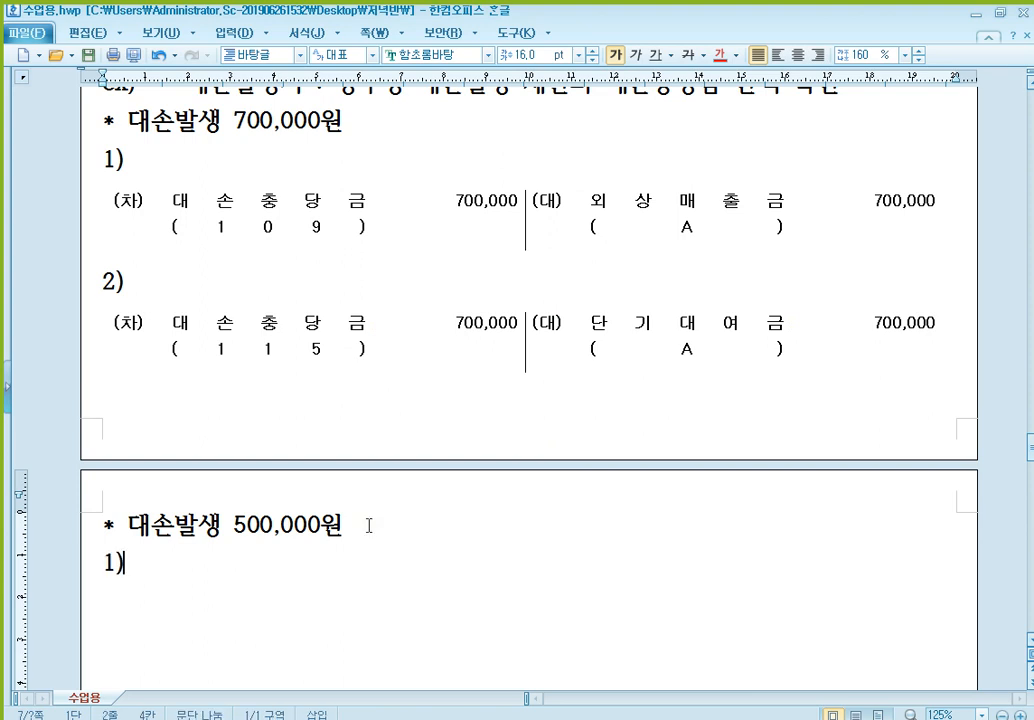
scroll(418, 508, "down", 1)
scroll(406, 519, "down", 1)
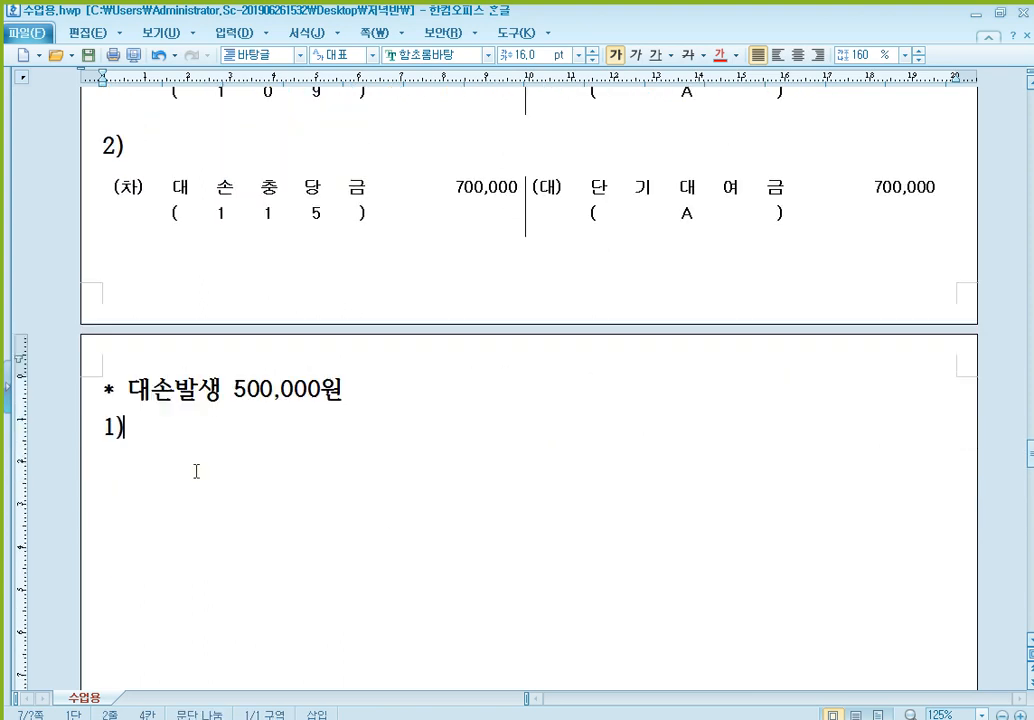
key("Return")
key("ctrl+v")
scroll(233, 450, "down", 1)
- Fill the credit side of the table under 1) with 외상매출금, (B) on the line below, and the amount 500,000
left_click(655, 351)
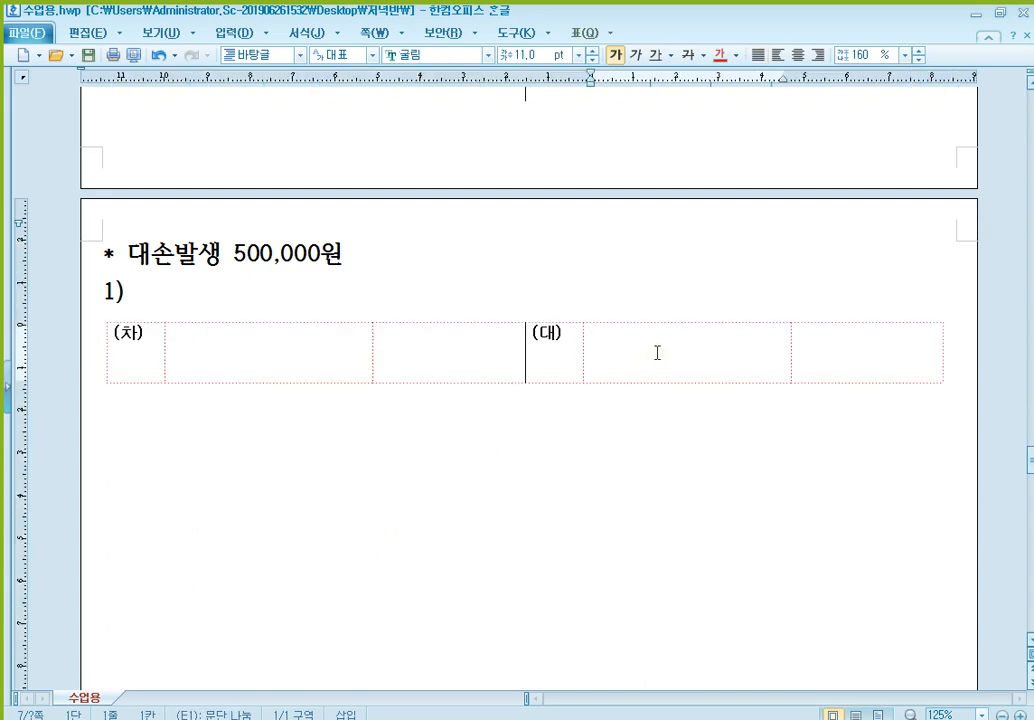
type("ㅇ외상매")
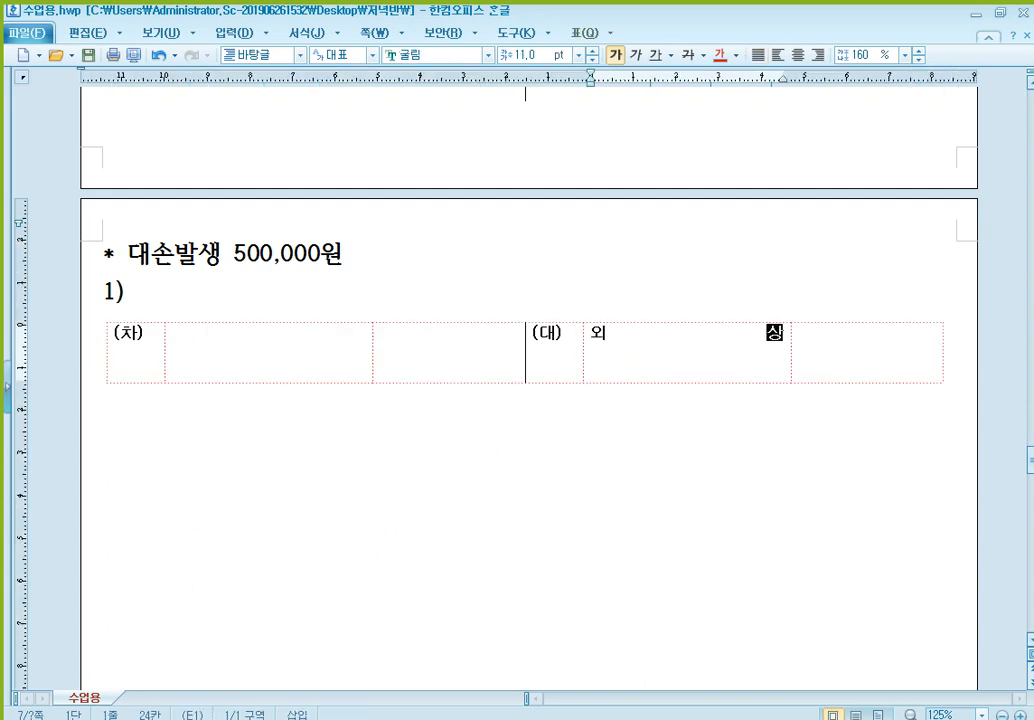
type("출금")
key("Return")
type("(B)")
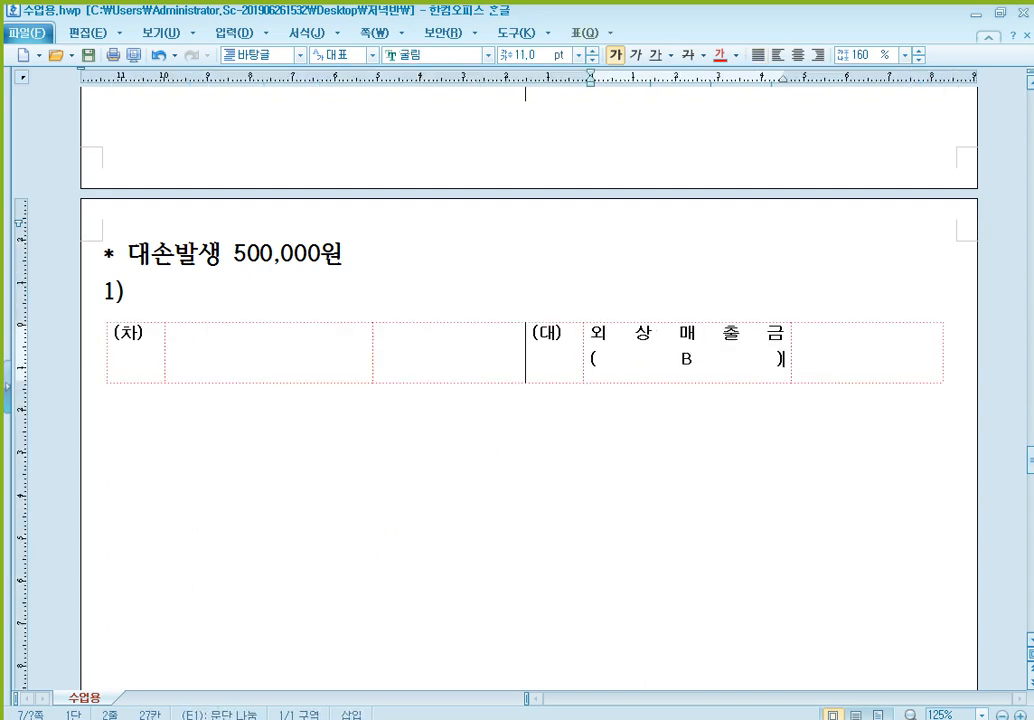
key("Tab")
type("500,000")
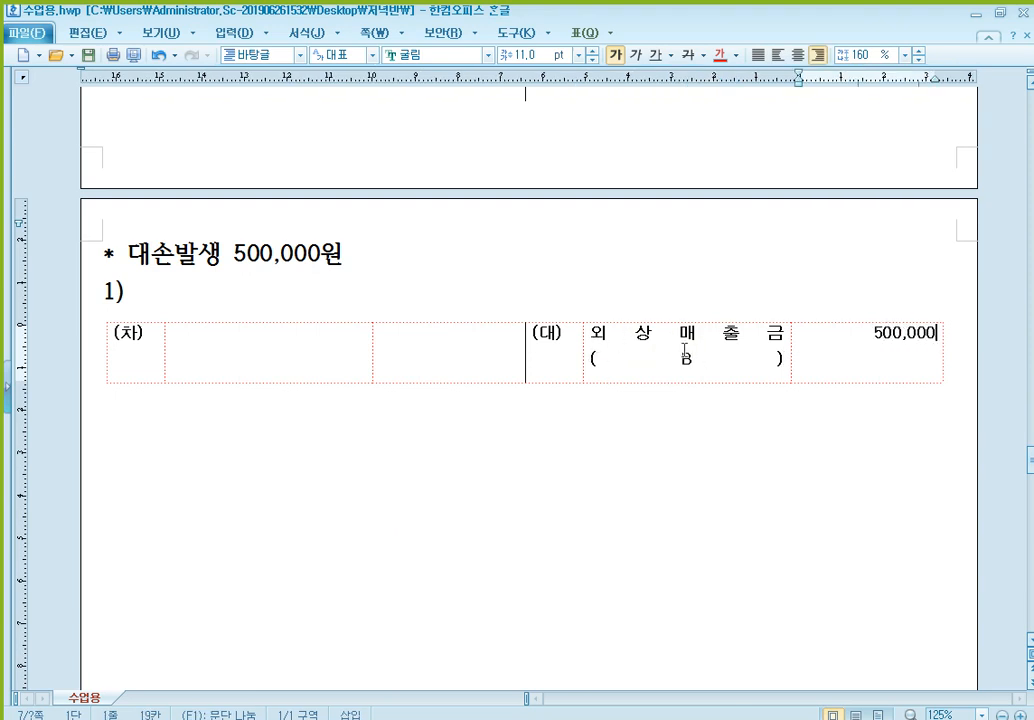
- Fill the debit side of the table under 1) with 대손충당금, (109) on the line below, and the amount 300,000
left_click(316, 350)
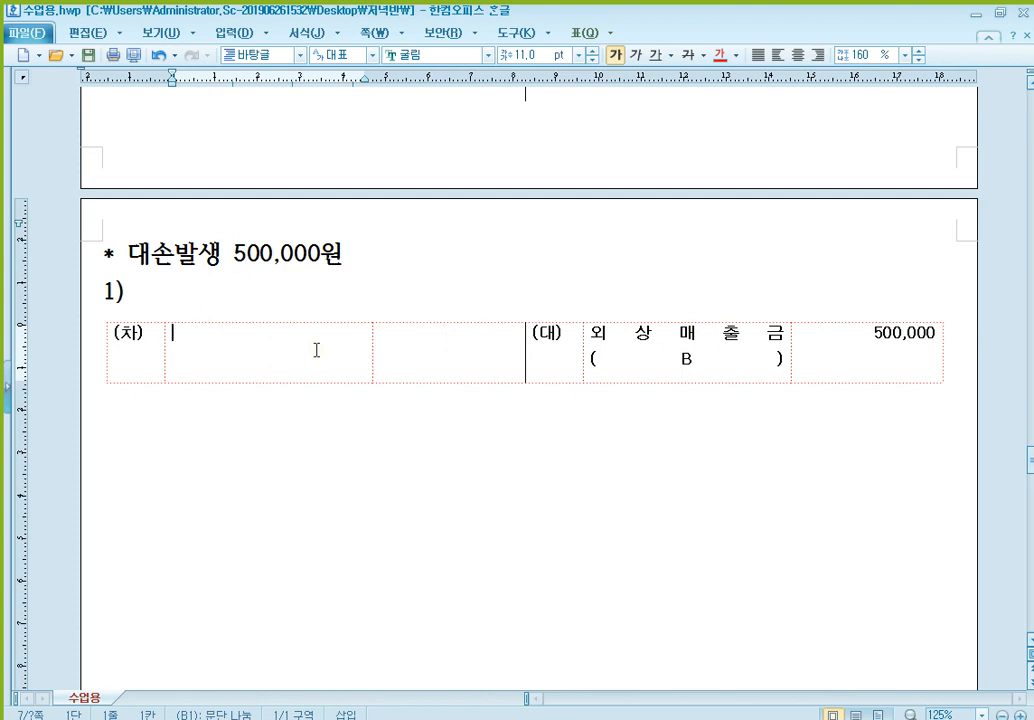
type("e대손충당금")
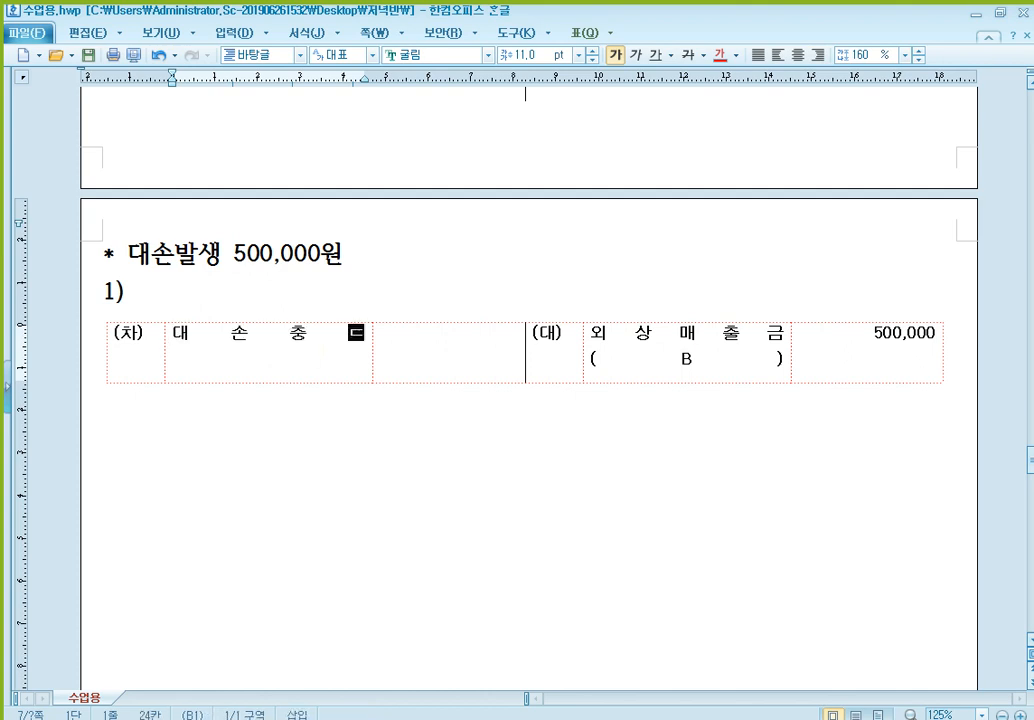
key("Return")
type("(109)")
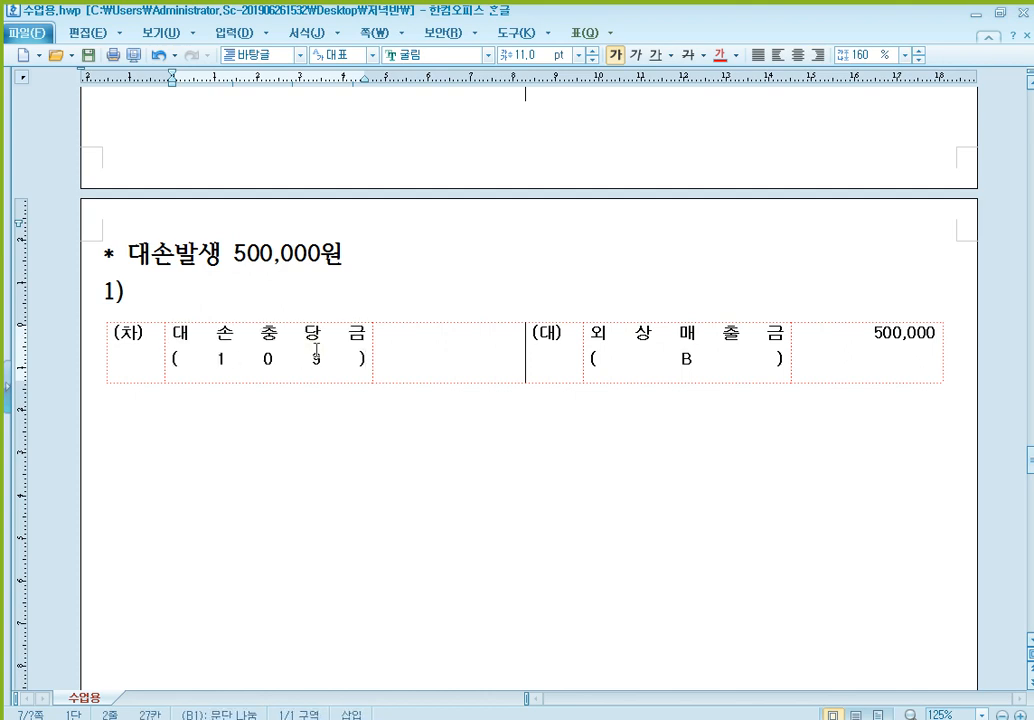
key("Tab")
type("300,000")
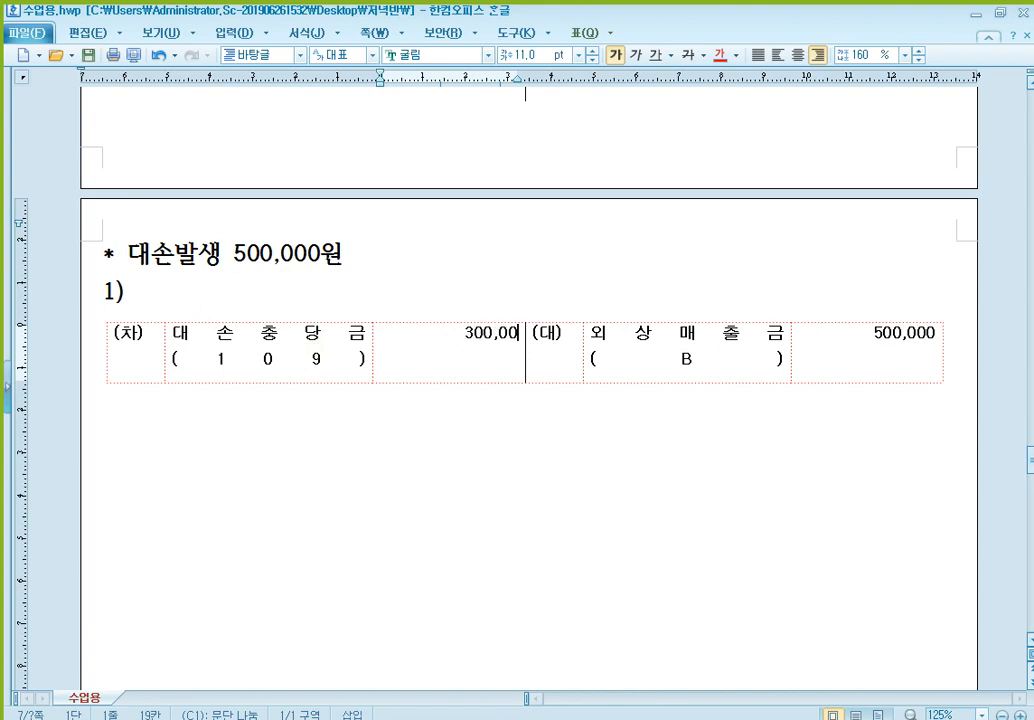
- Add a second debit entry, 대손상각비 200,000, on the third line of the table under 1)
key("Return")
key("Return")
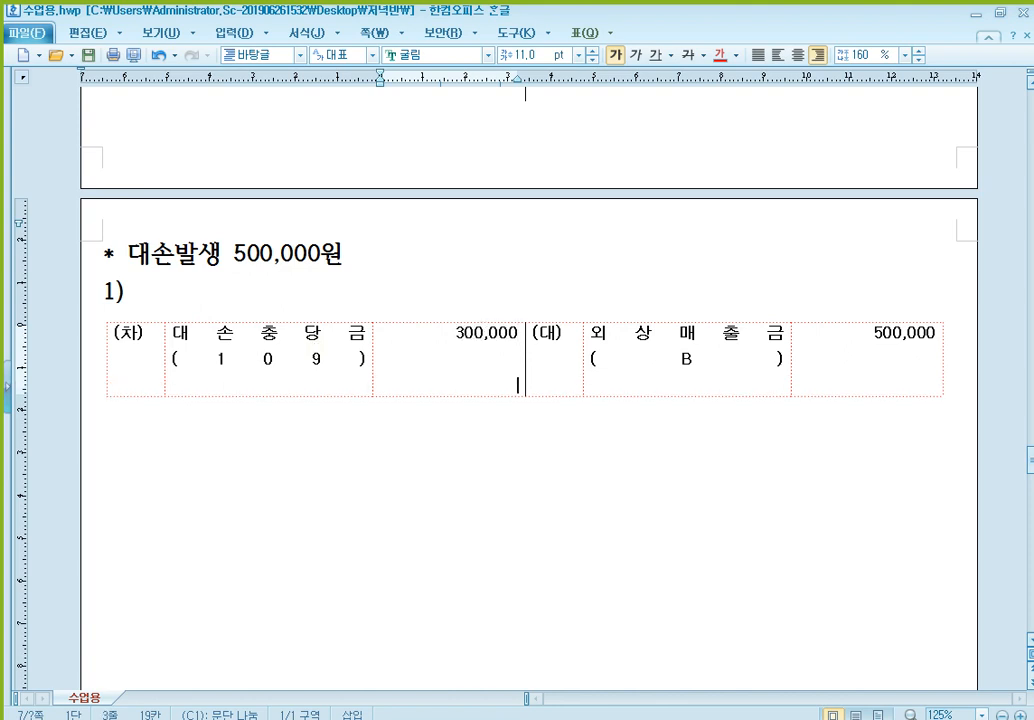
type("200,000")
left_click(364, 360)
key("Return")
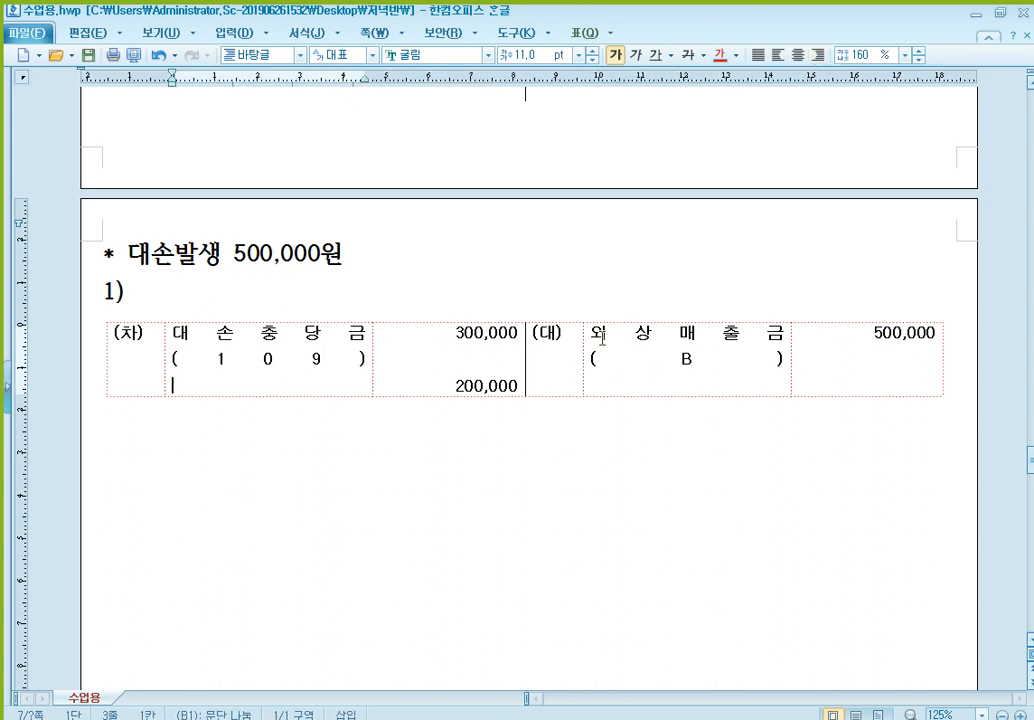
left_click_drag(590, 333, 766, 333)
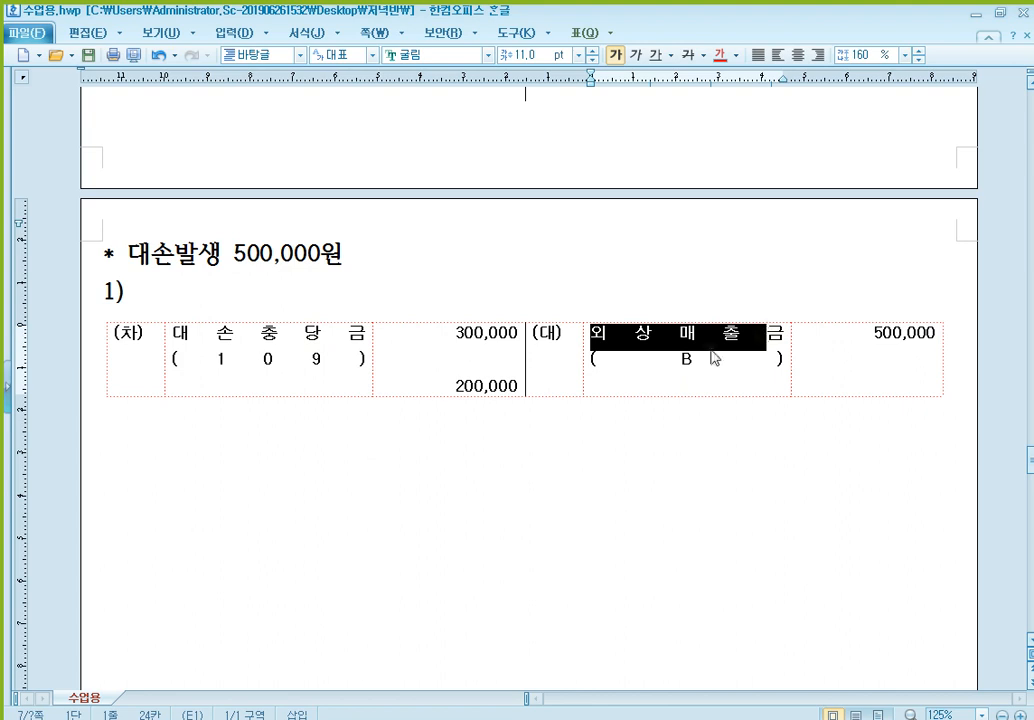
left_click(344, 386)
type("대손상각비")
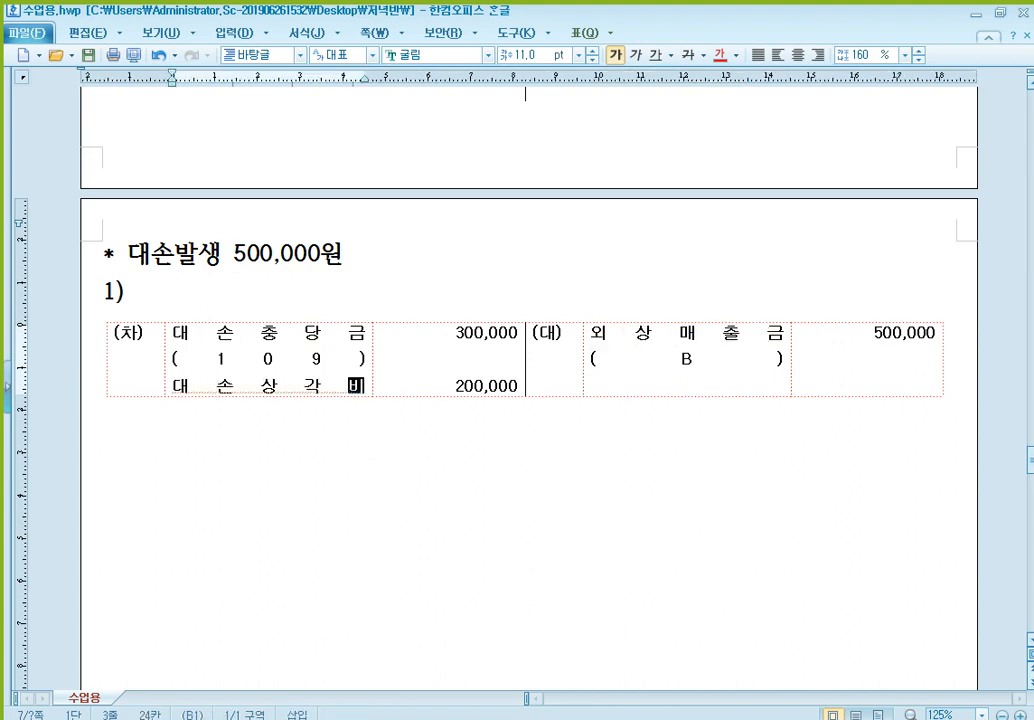
- Add an item numbered "2)" below the completed table and paste the blank (차)/(대) table beneath it
key("Down")
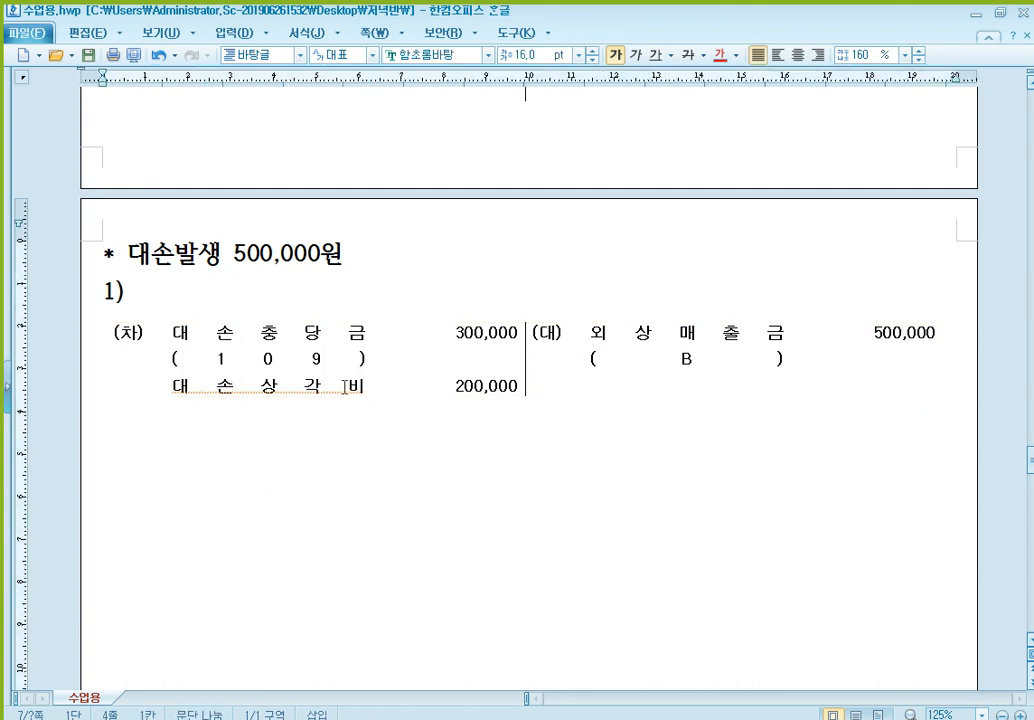
type("2)")
type("(차)\t(대)")
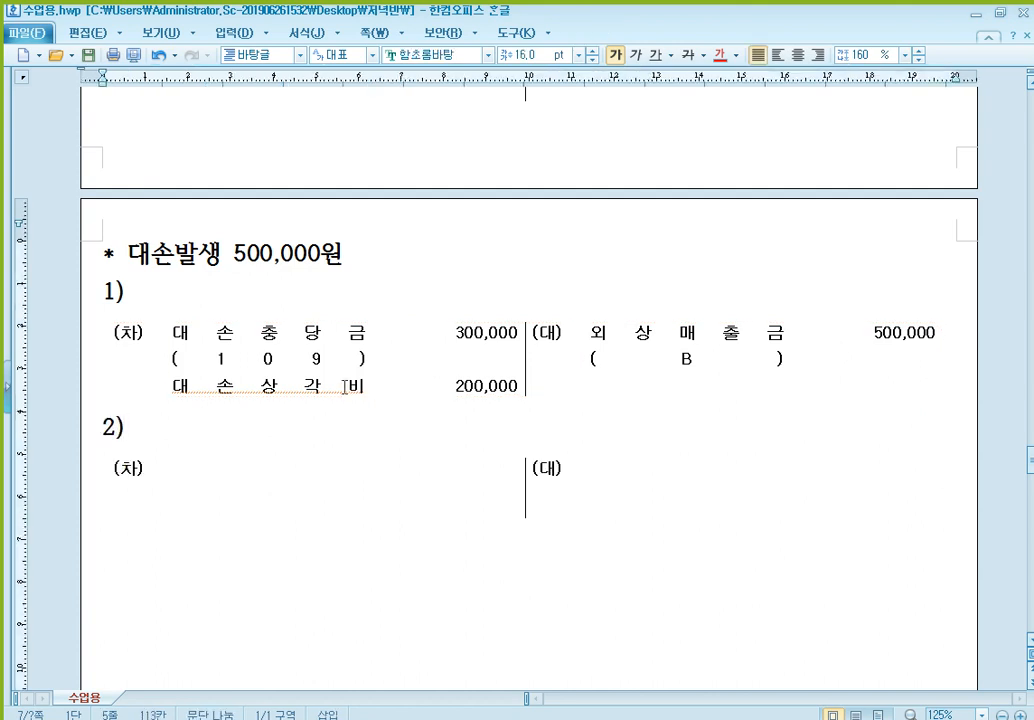
- Fill the credit side of the new table under 2) with 단기대여금, (B) on the line below, and the amount 500,000
scroll(482, 325, "down", 2)
left_click(634, 346)
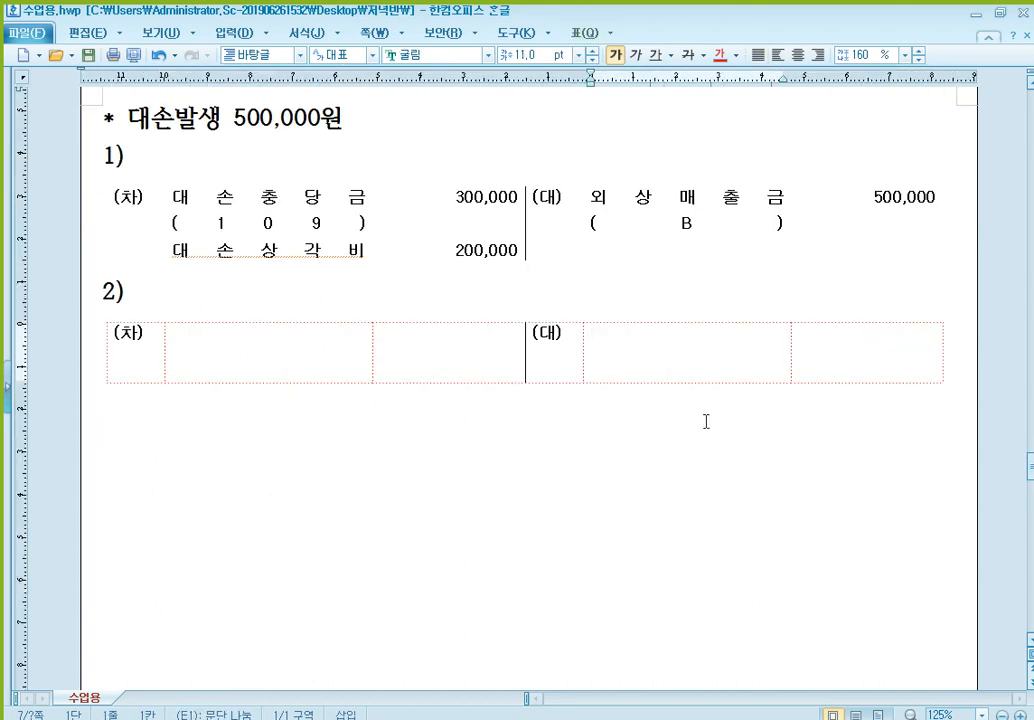
type("단기대여금")
key("Return")
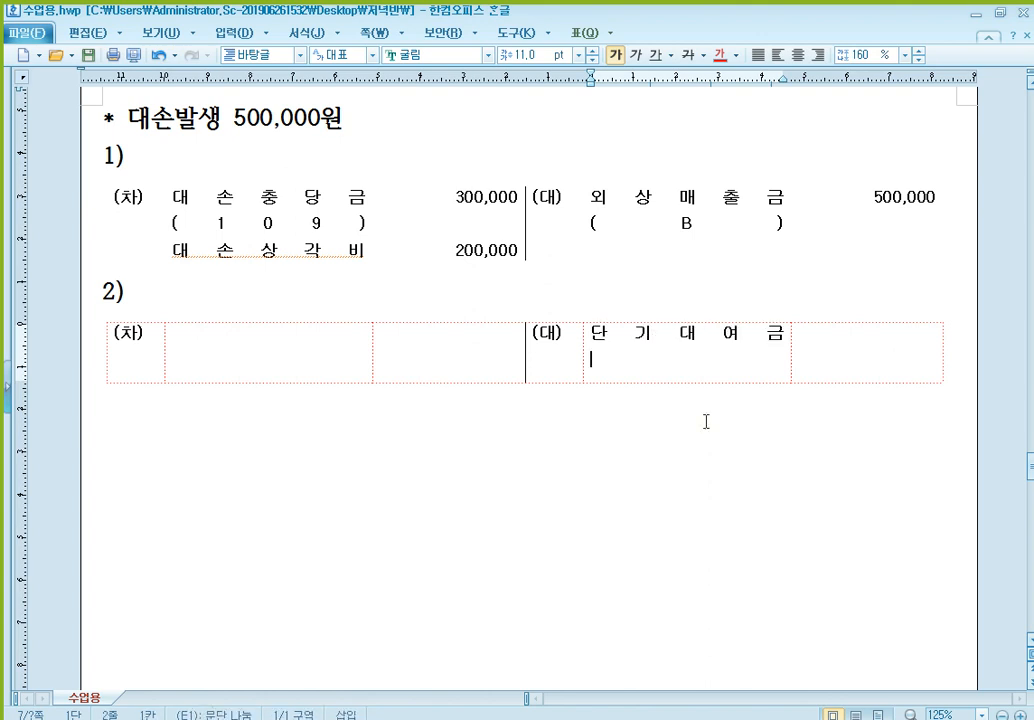
type("(B)")
key("Tab")
type("5")
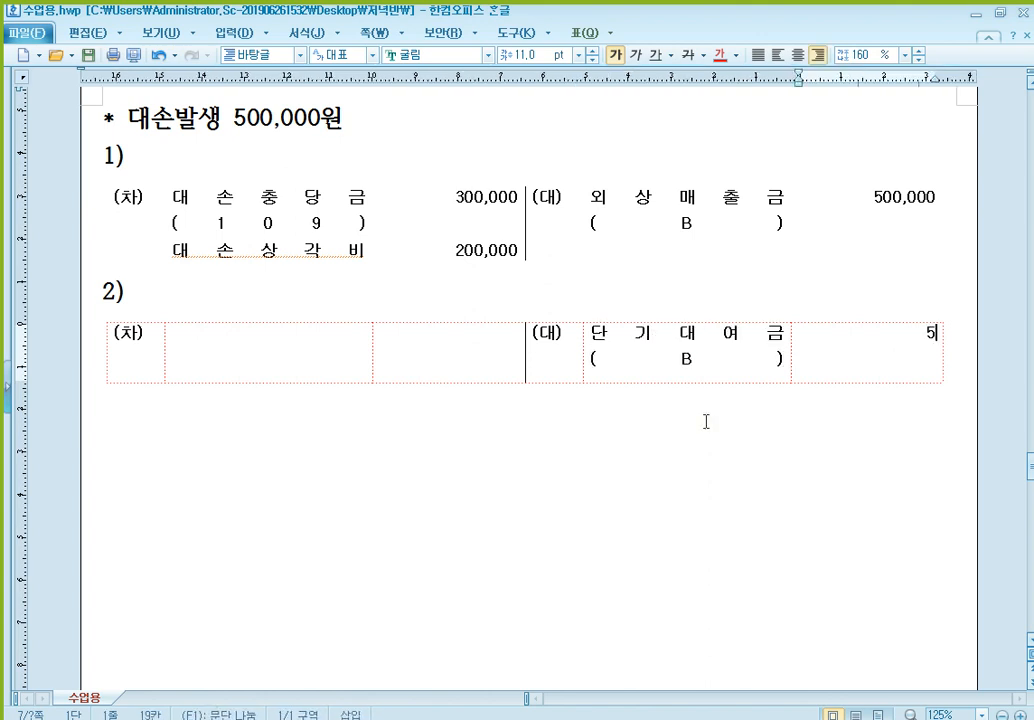
type("00,000")
- Fill the debit side of the table under 2) with 대손충당금, (115) on the line below, and the amount 300,000
left_click(326, 355)
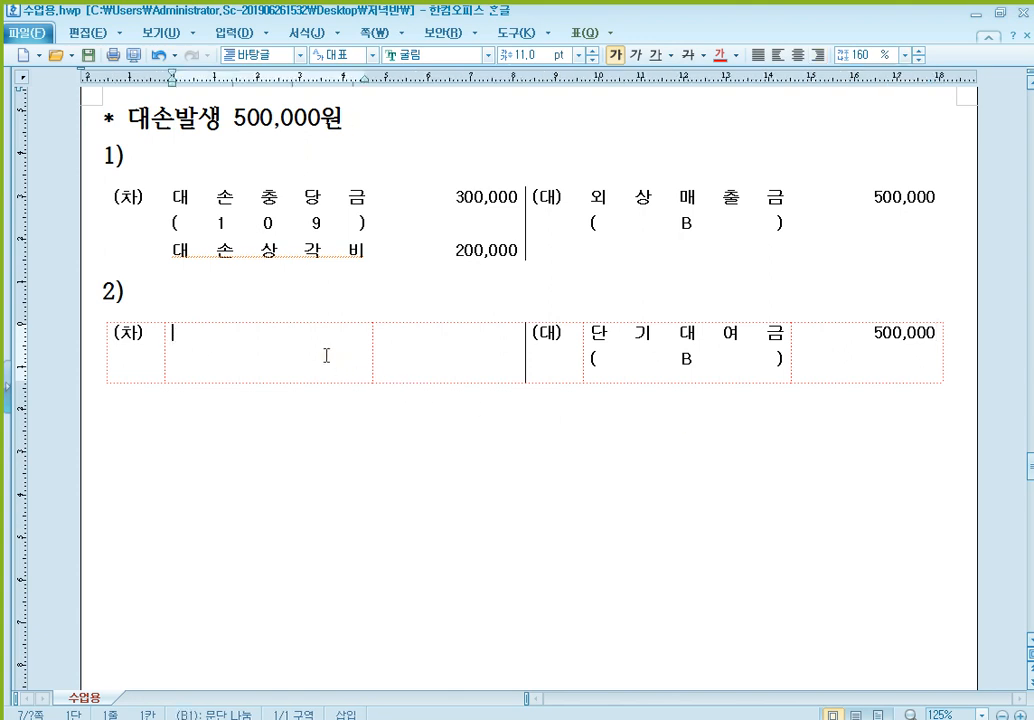
type("eothscn")
key("shift+Home")
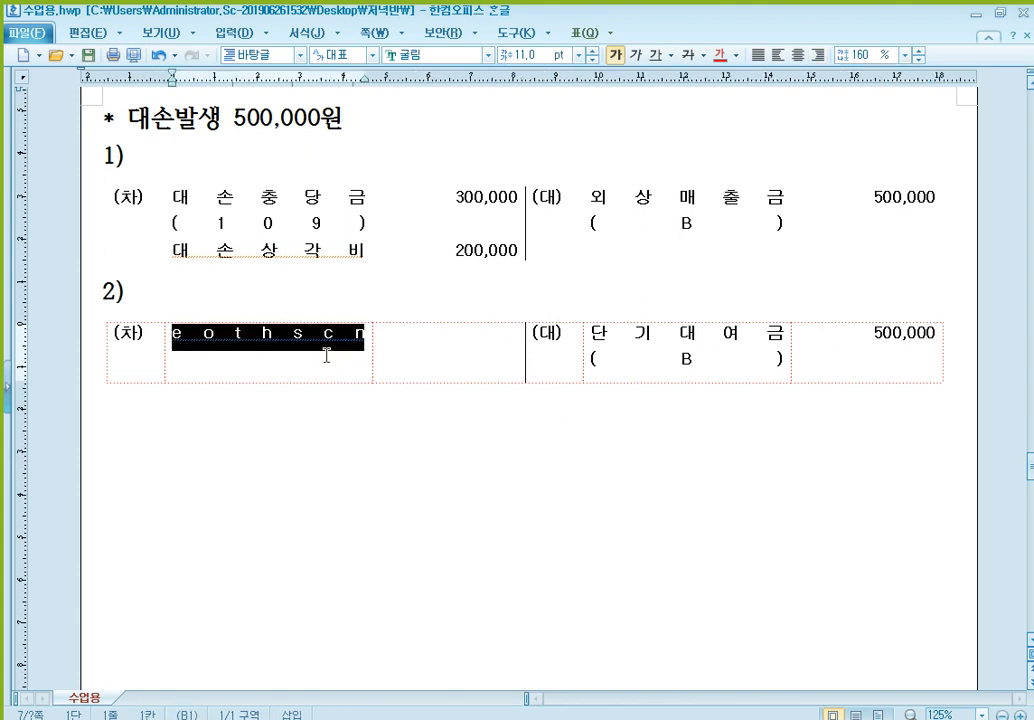
key("BackSpace")
type("대손충당")
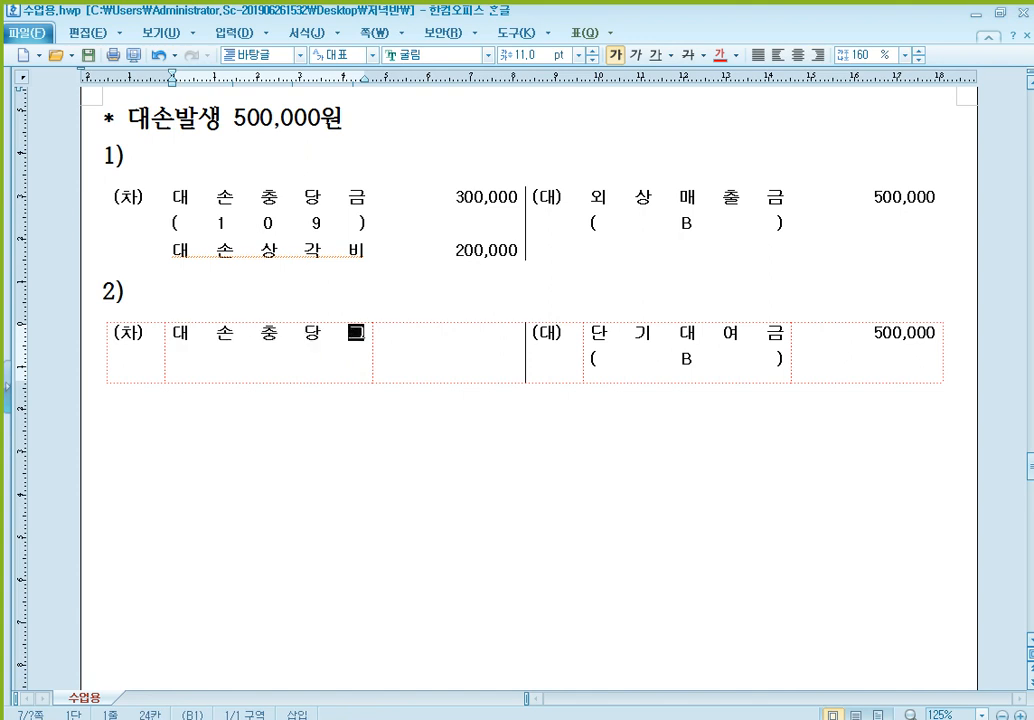
type("금 (115)")
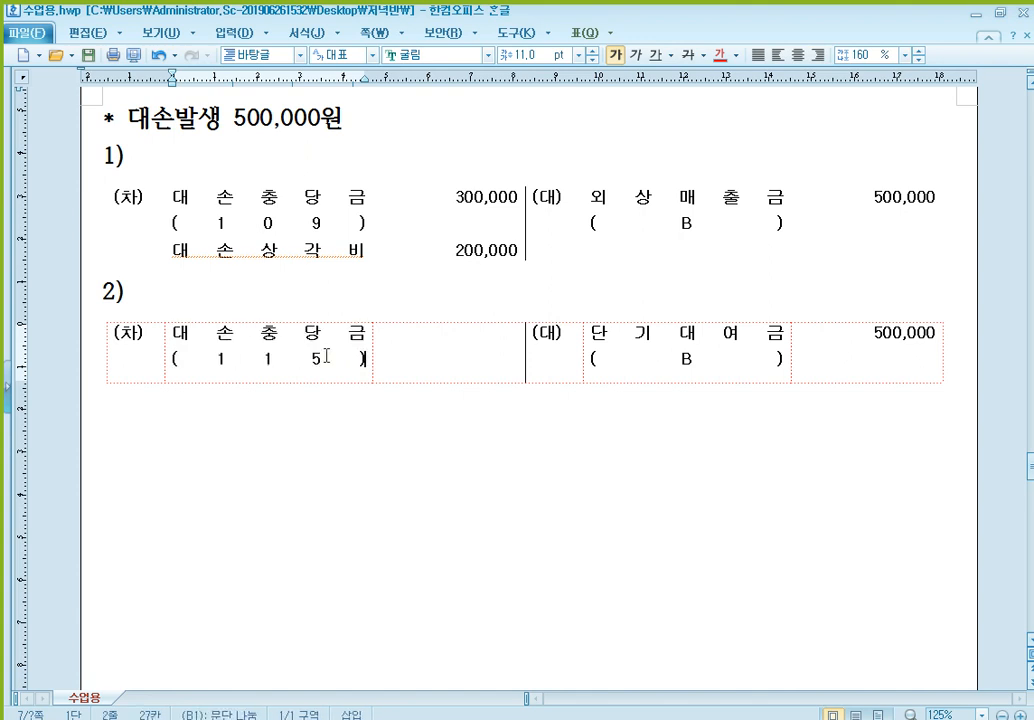
key("Tab")
type("300,")
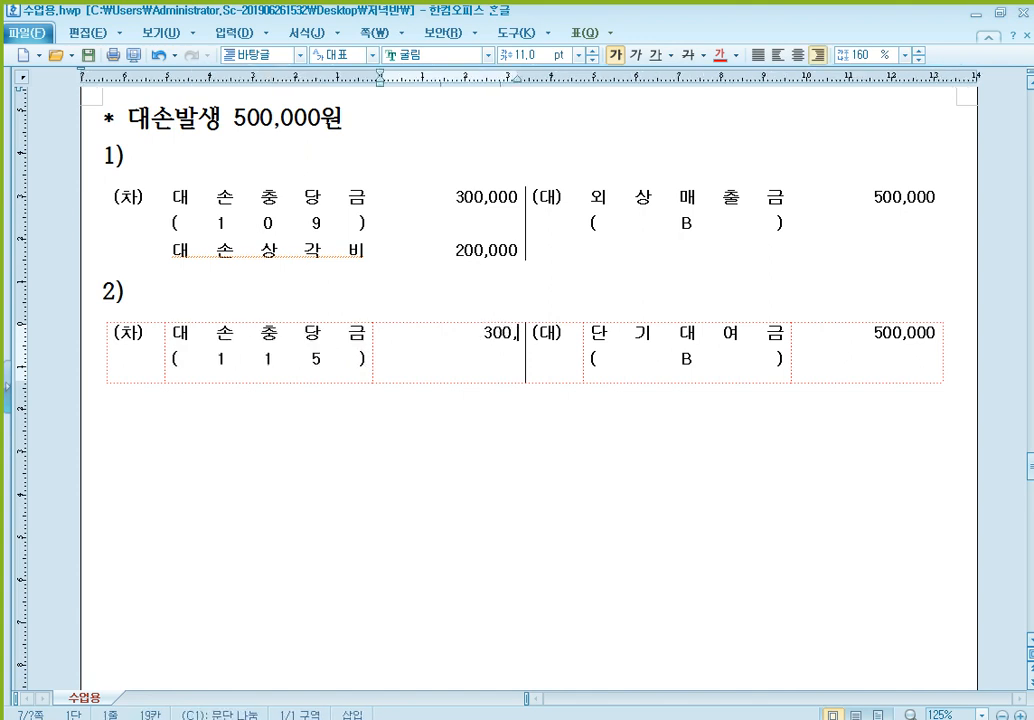
type("000")
- Add a second debit entry, 기타의대손상각비 200,000, on the third line of the table under 2)
key("Return")
type("200,000")
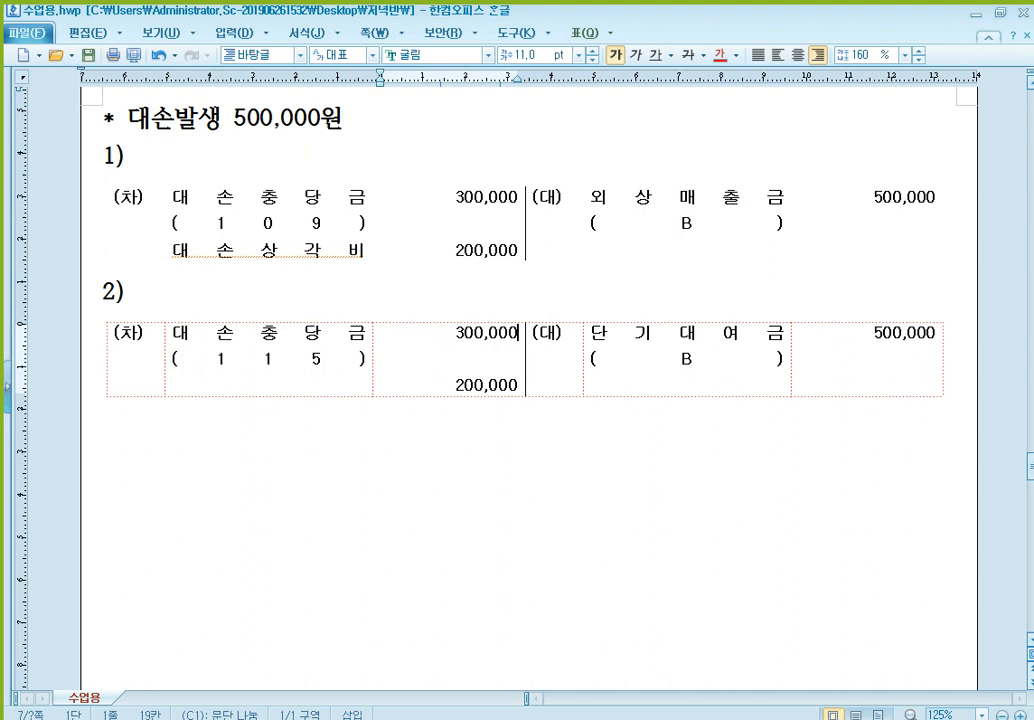
left_click(330, 355)
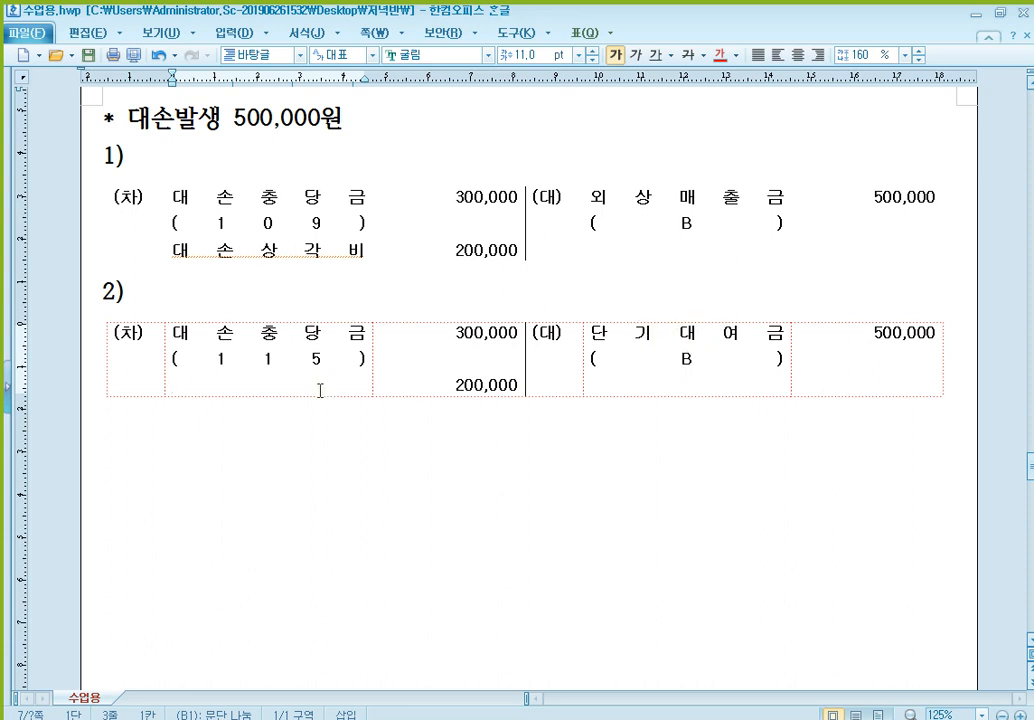
type("기타의대")
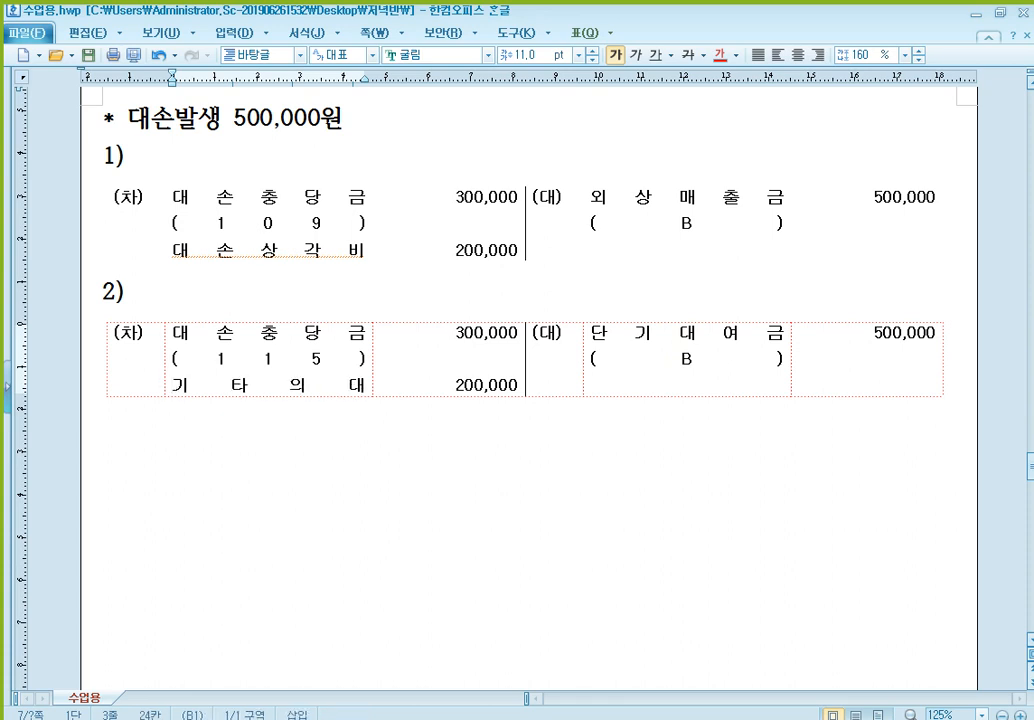
type("손상각비")
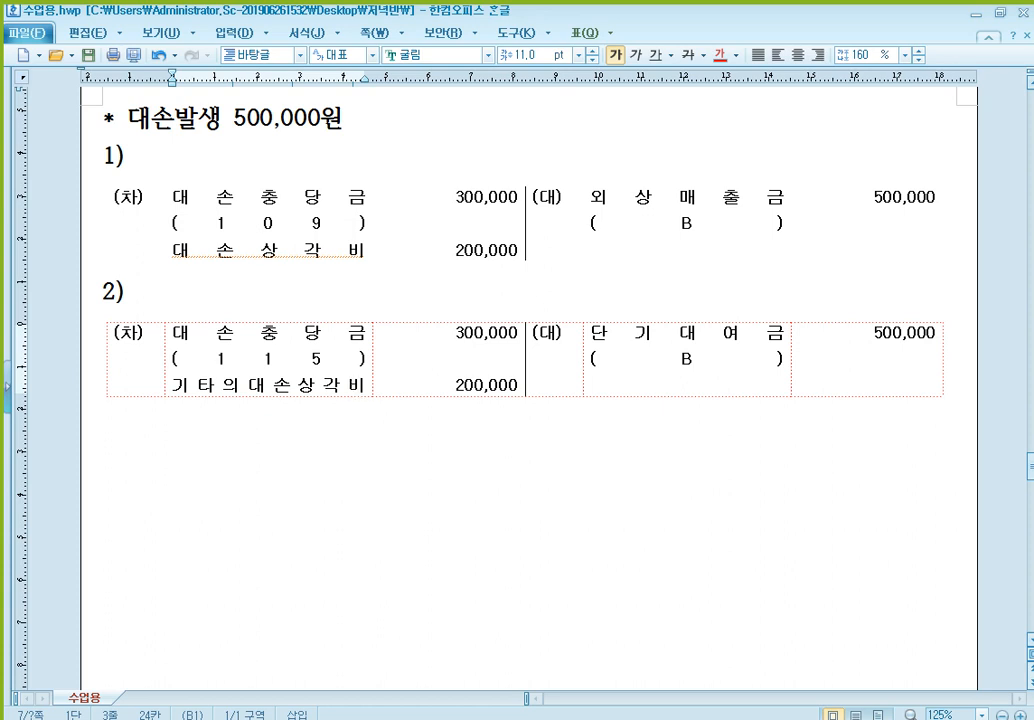
- Compare the 대손상각비 and 기타의대손상각비 entries of the 500,000원 example with the year-end allowance entries for 매출채권 and 기타채권
left_click(513, 238)
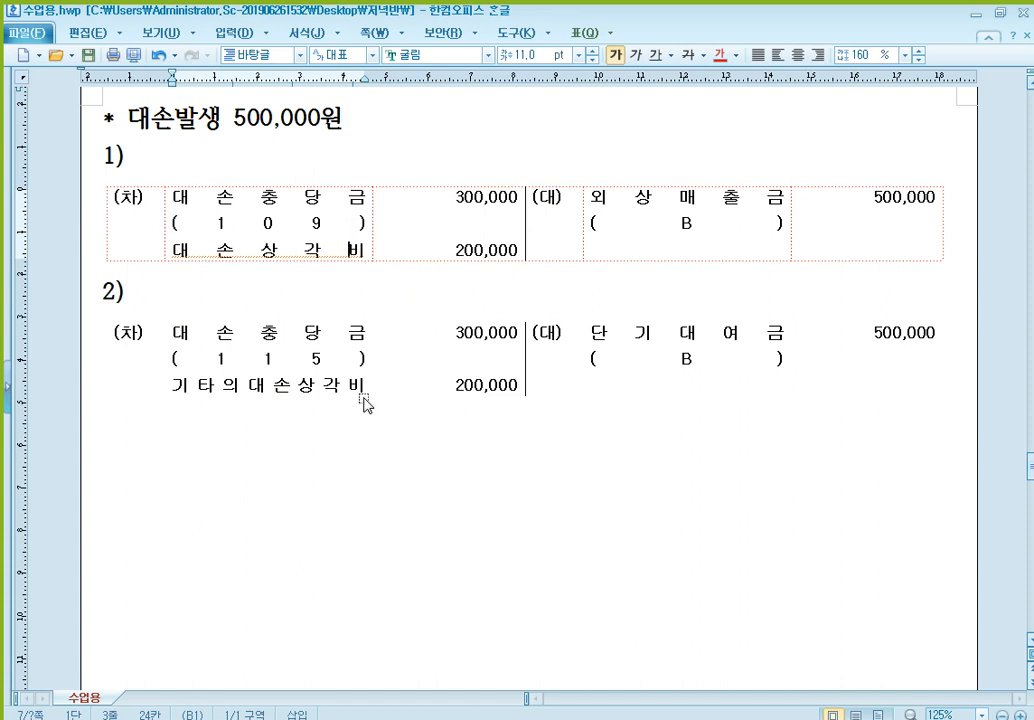
left_click(302, 386)
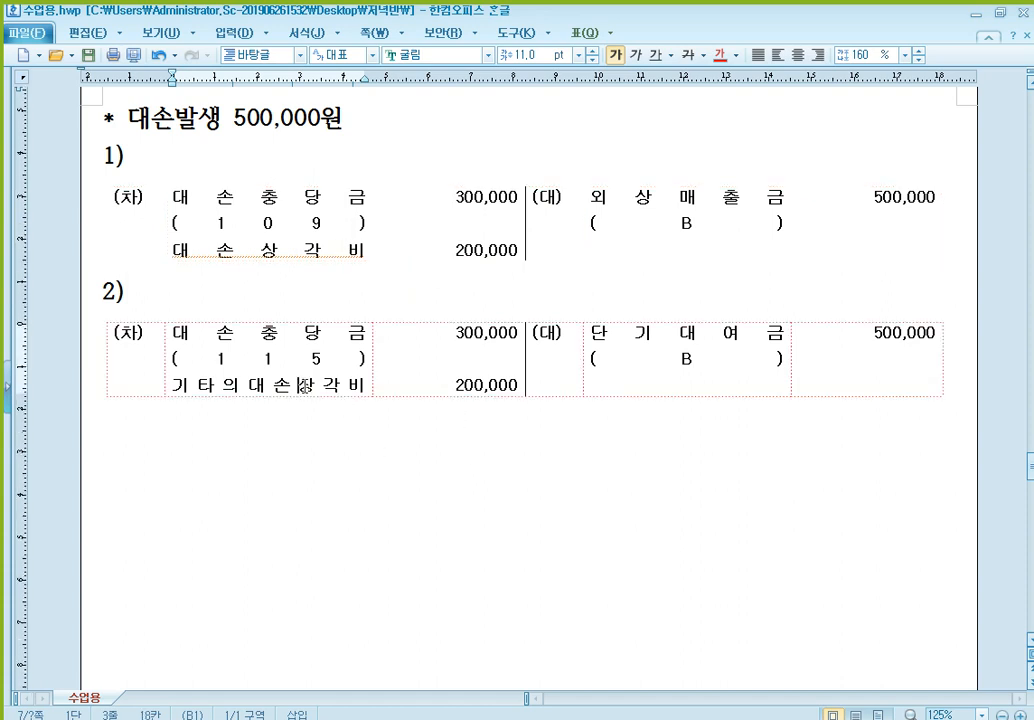
left_click(366, 486)
left_click(410, 372)
left_click(681, 359)
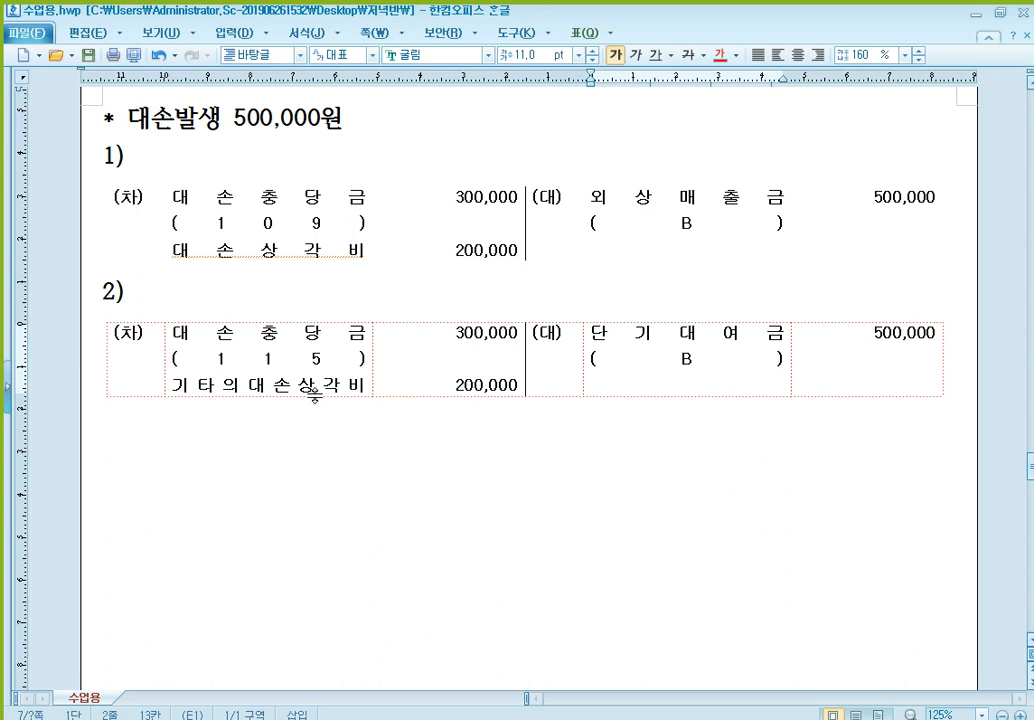
left_click(332, 386)
left_click(340, 249)
left_click(662, 211)
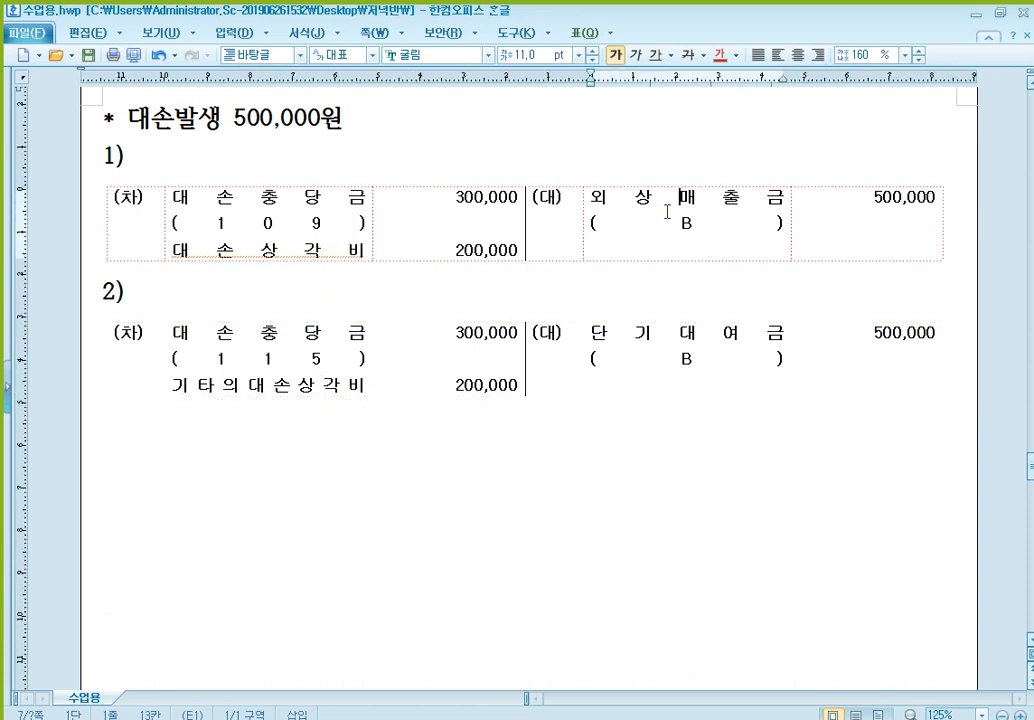
left_click(653, 360)
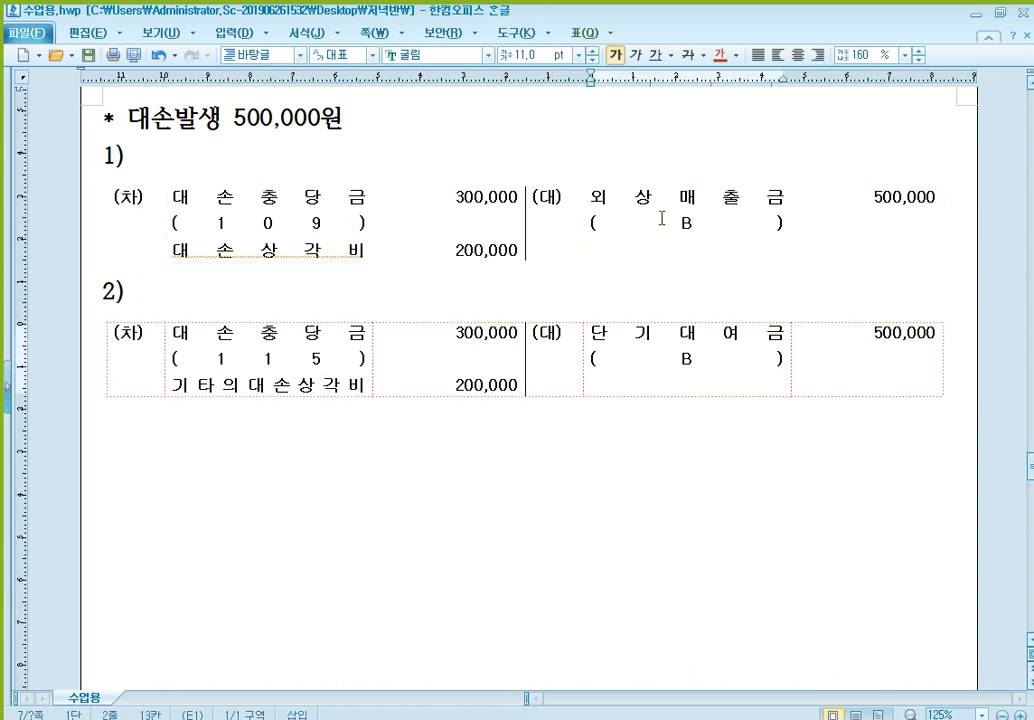
left_click(303, 257)
left_click(316, 404)
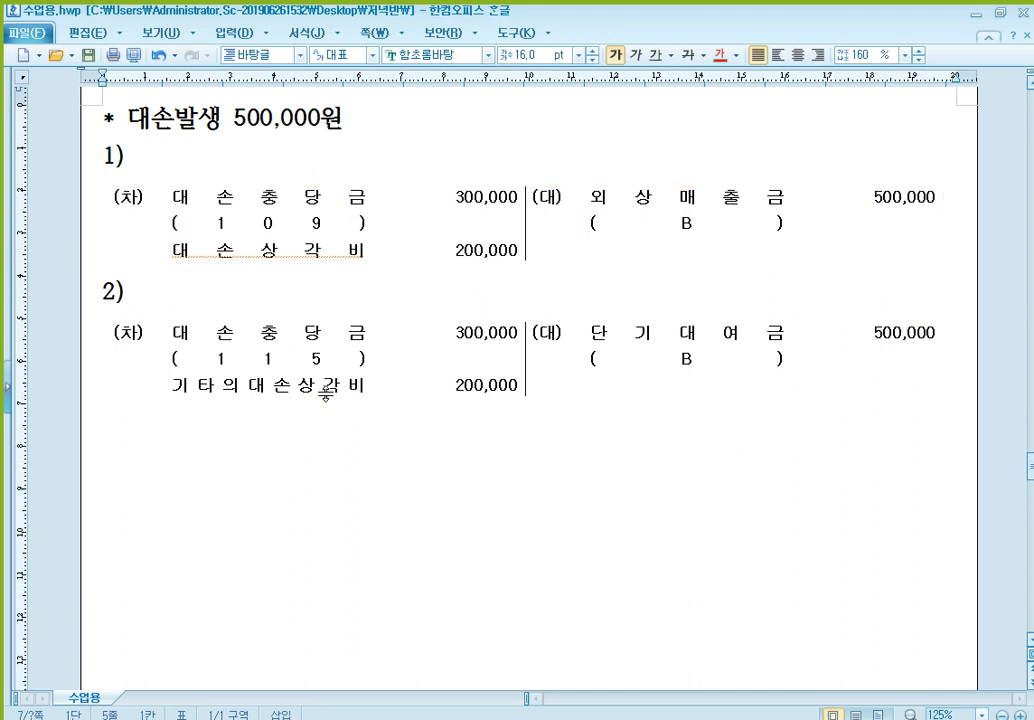
scroll(365, 418, "up", 10)
scroll(400, 386, "up", 1)
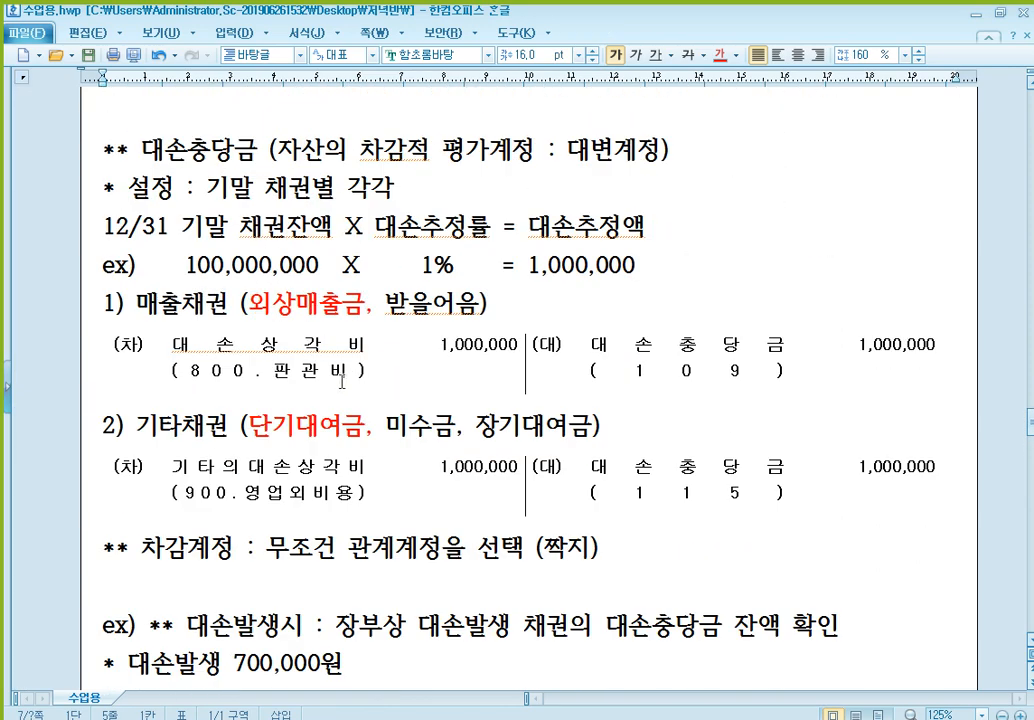
scroll(325, 305, "down", 1)
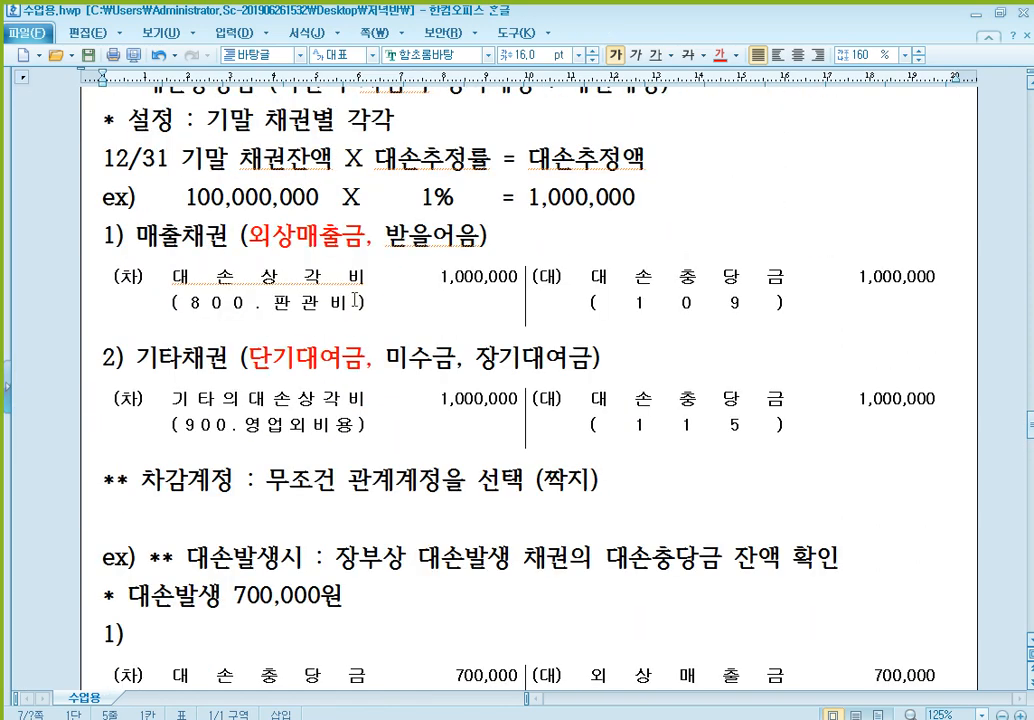
left_click(303, 278)
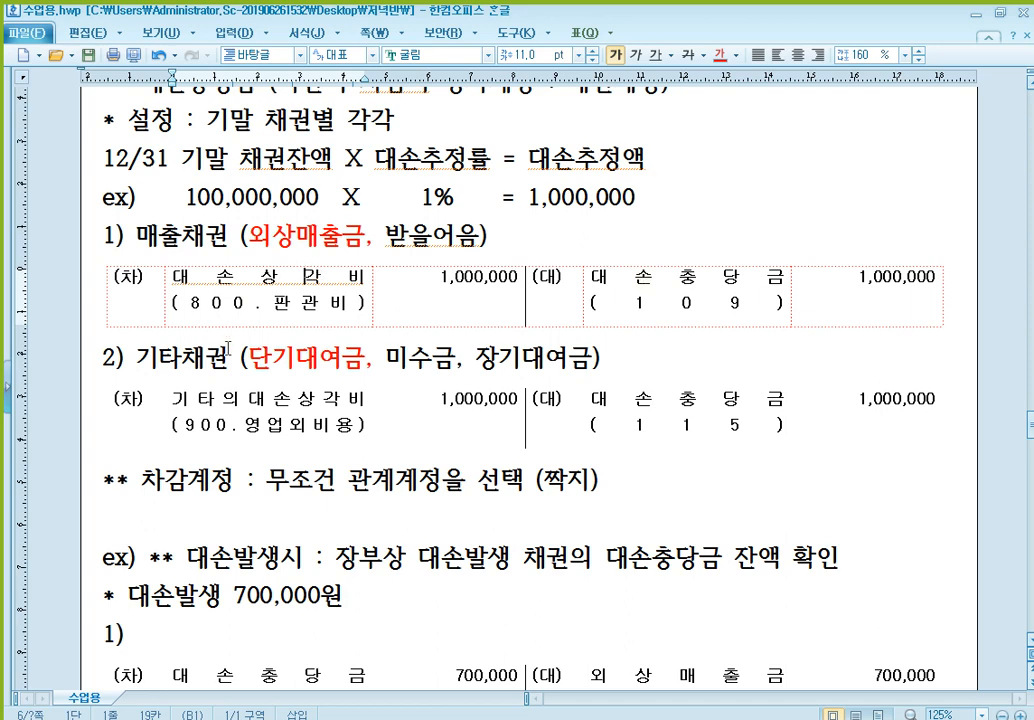
- Recheck the 기타의대손상각비 year-end entry under 기타채권 against the last debit lines of the two 500,000원 example tables
left_click(358, 398)
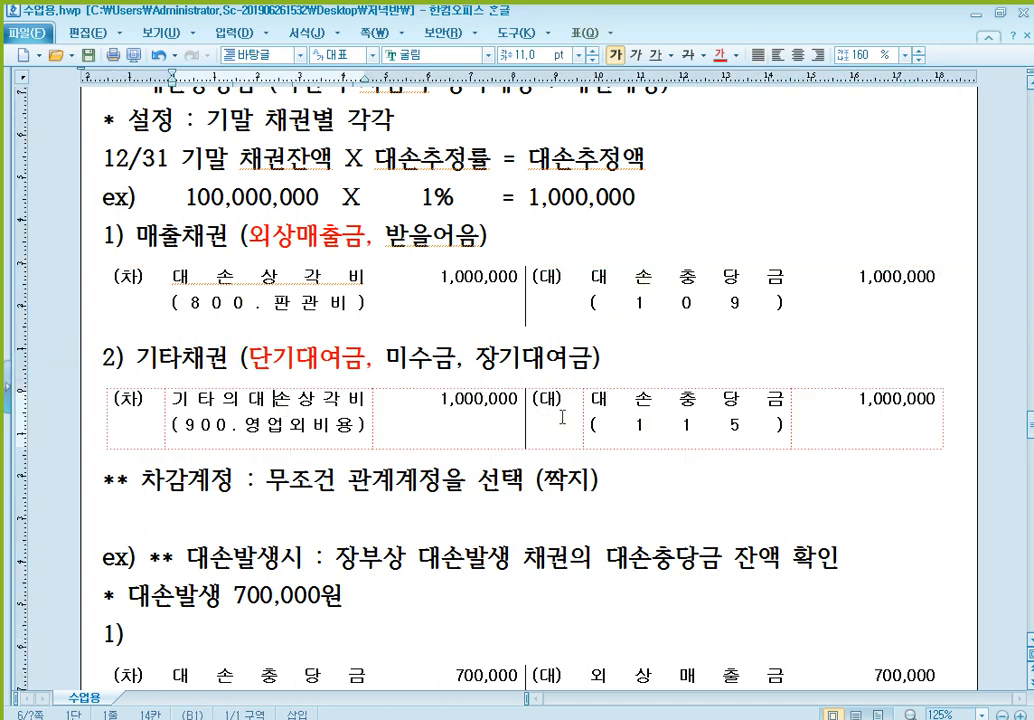
scroll(562, 417, "down", 12)
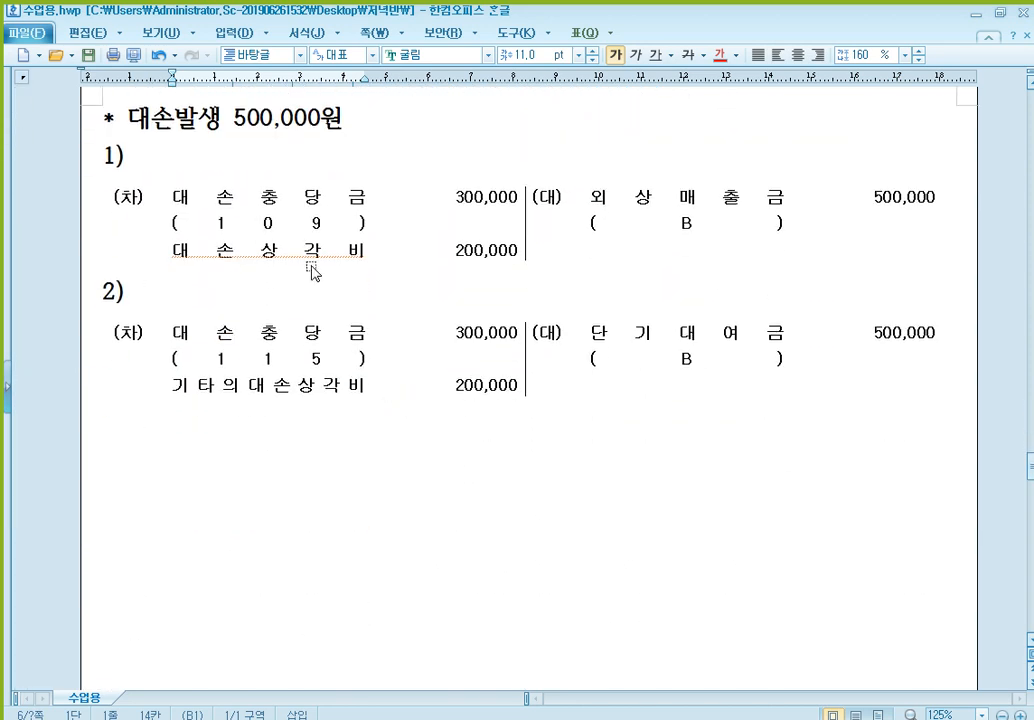
left_click(312, 268)
left_click(332, 398)
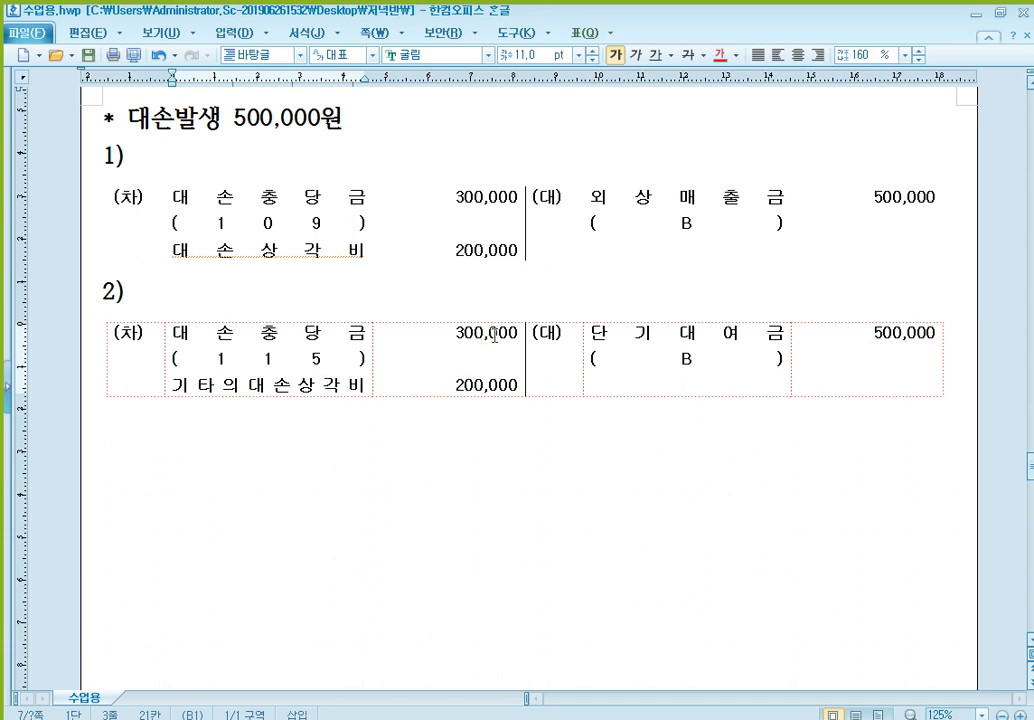
- Add the heading "* 대손발생 300,000원" below the last table, followed by item 1) and a copy of the blank journal entry table
left_click(392, 447)
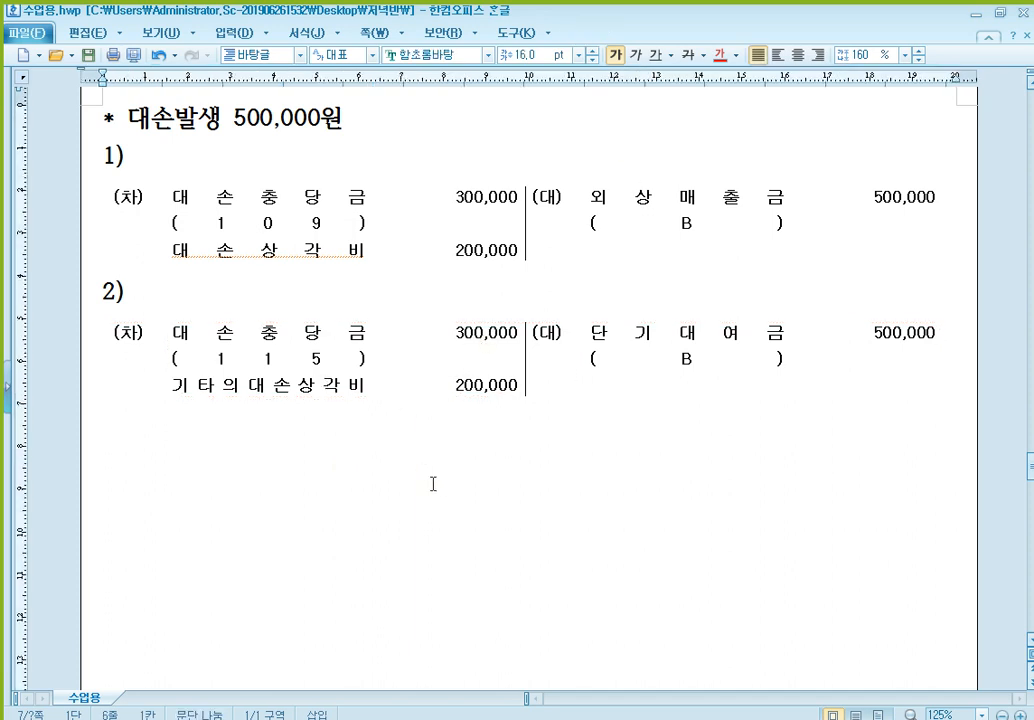
type("* 대손바")
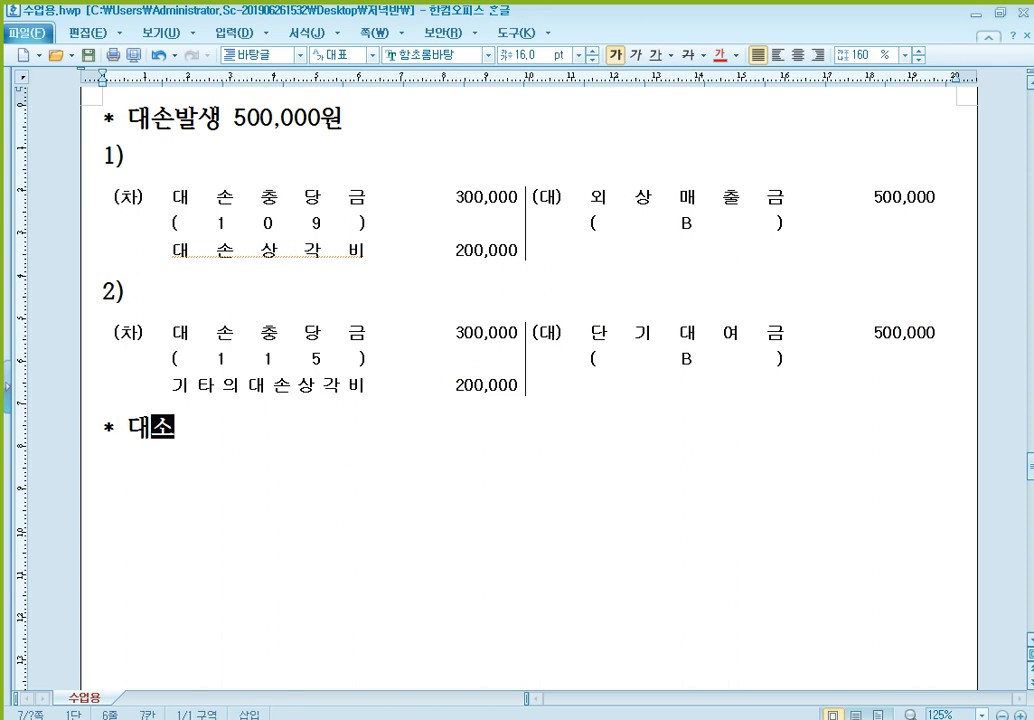
type("ㄹ생 300,000")
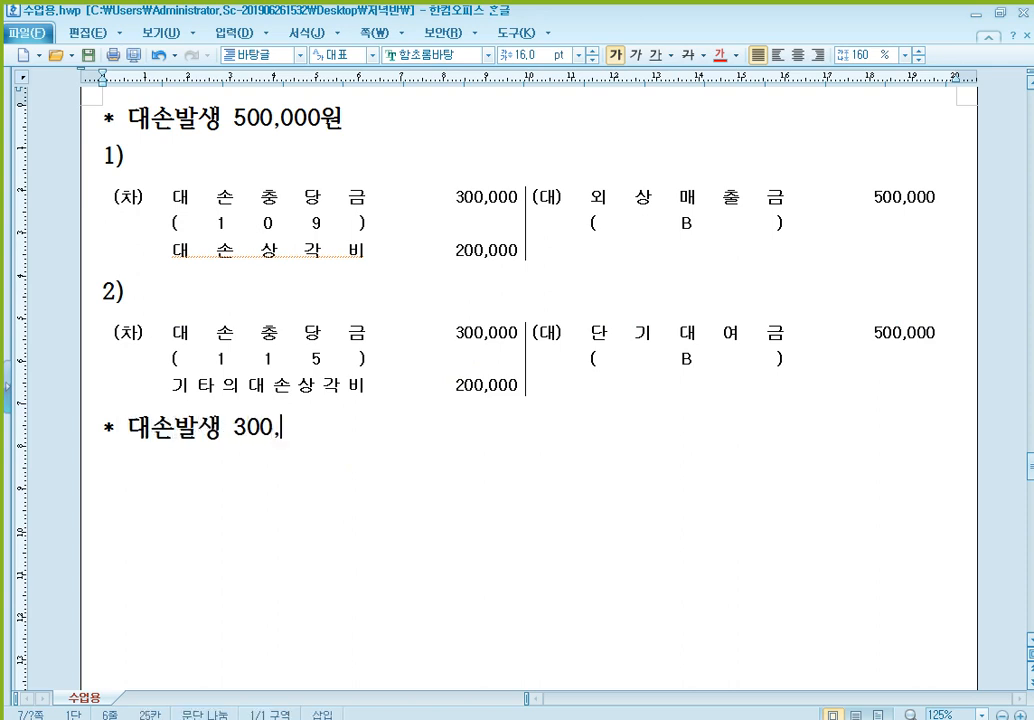
type("원")
key("Return")
type("1)")
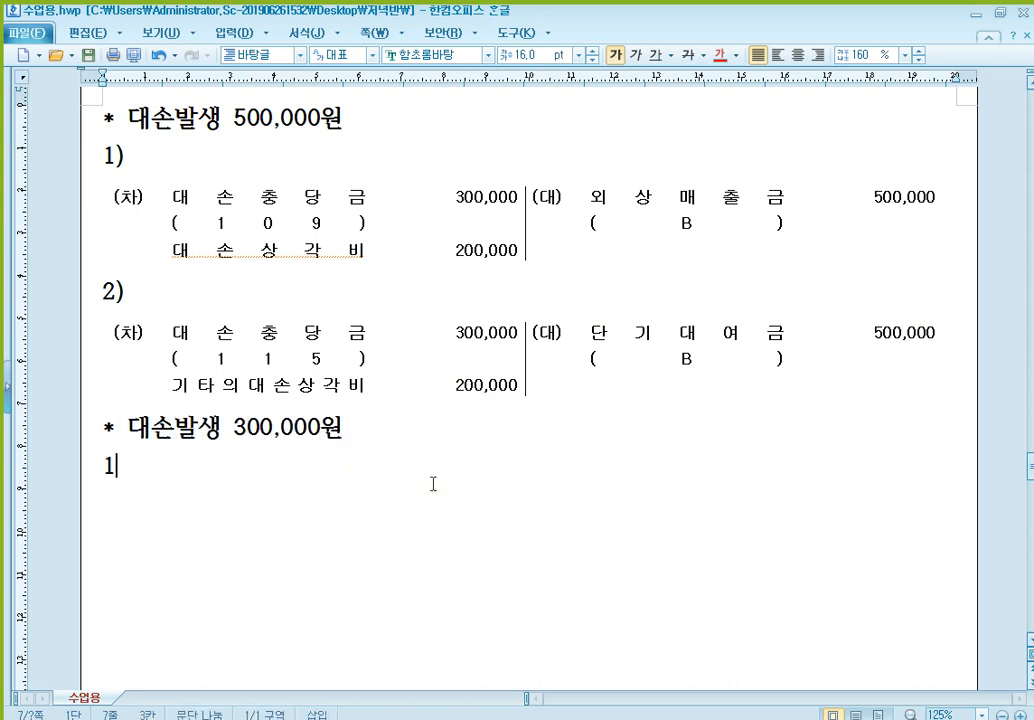
key("Return")
key("ctrl+v")
scroll(460, 482, "down", 1)
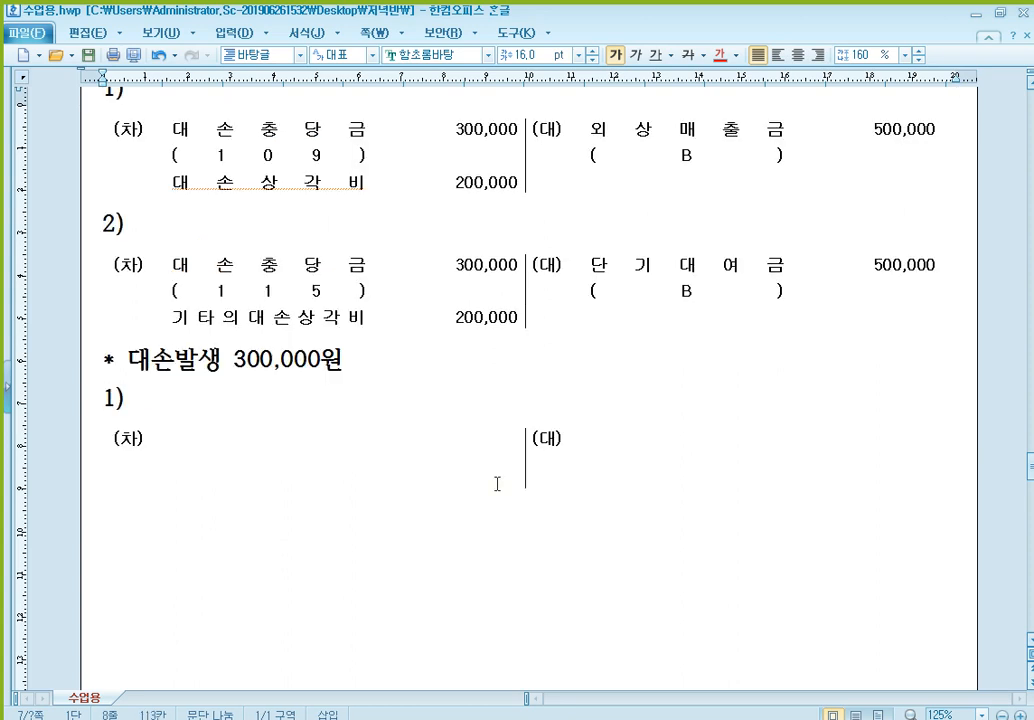
- Fill the credit side of the 300,000원 example's table under 1) with 외상매출금, (C) on the line below, and the amount 300,000
left_click(650, 470)
type("외상매출금")
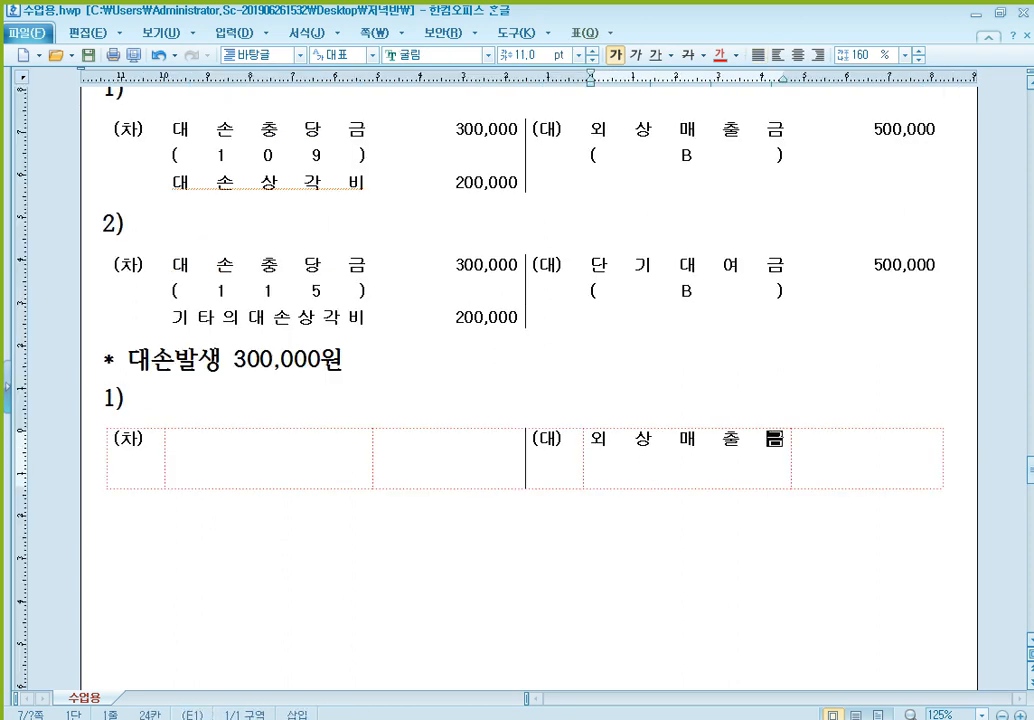
key("Return")
type("(C)")
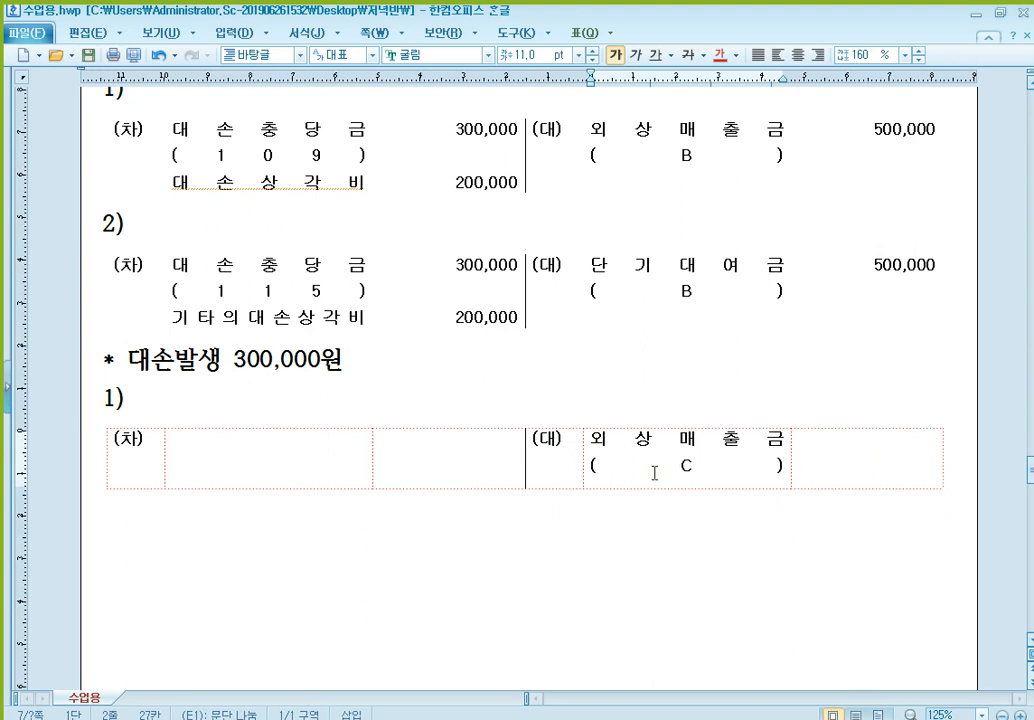
key("Tab")
type("300,000")
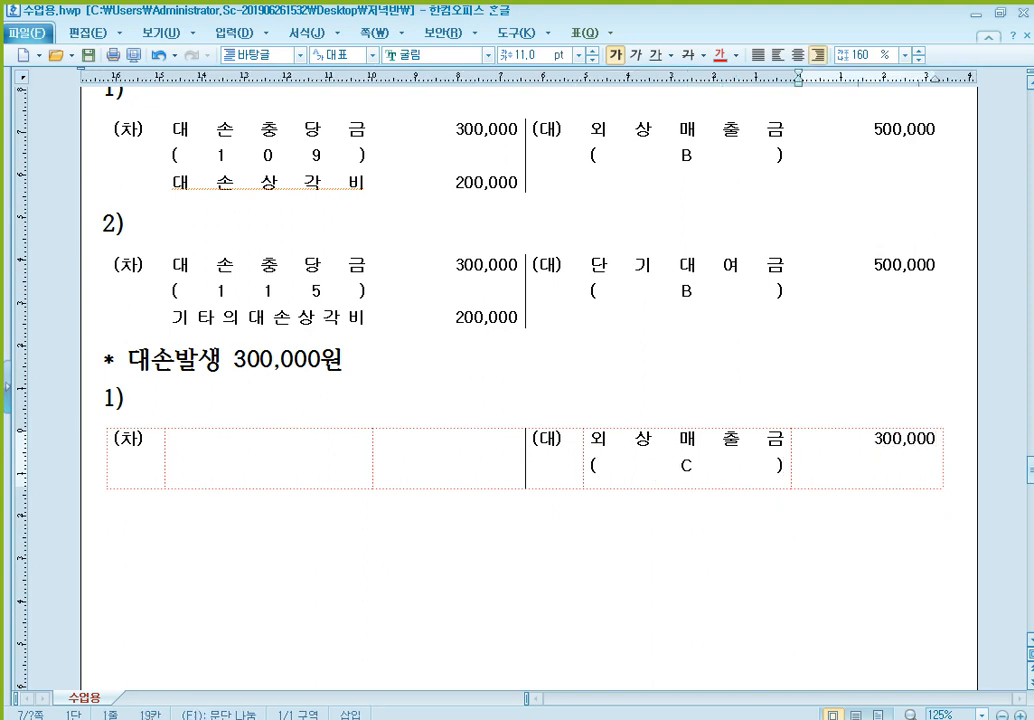
- Fill the debit side of the 300,000원 example's table under 1) with 대손상각비 and the amount 300,000
left_click(326, 432)
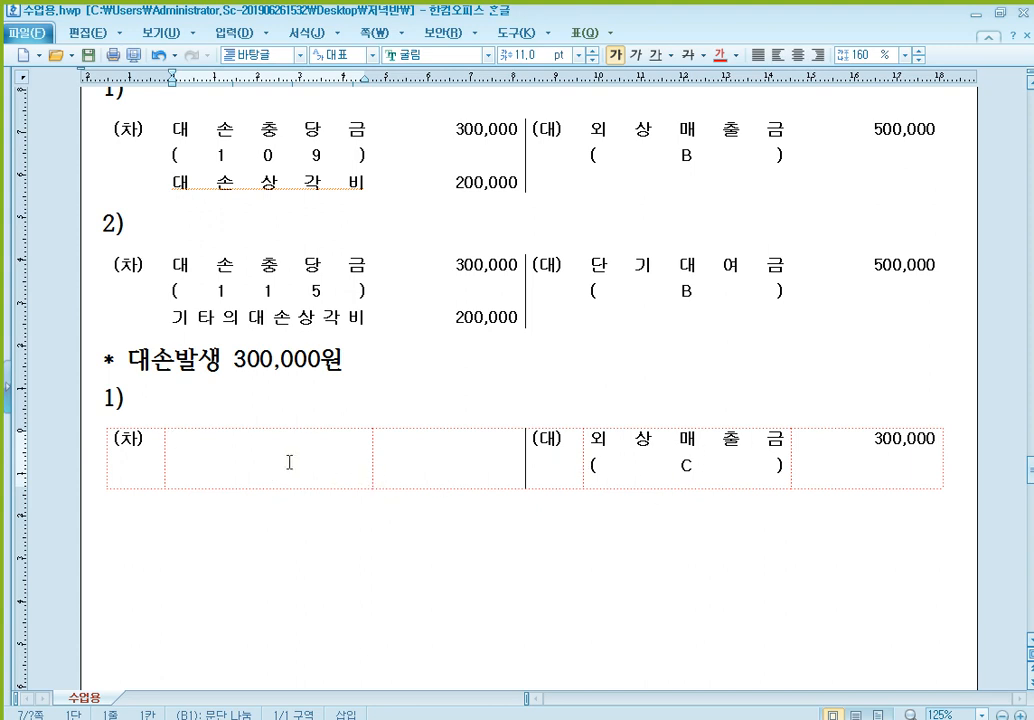
type("e대손상각비")
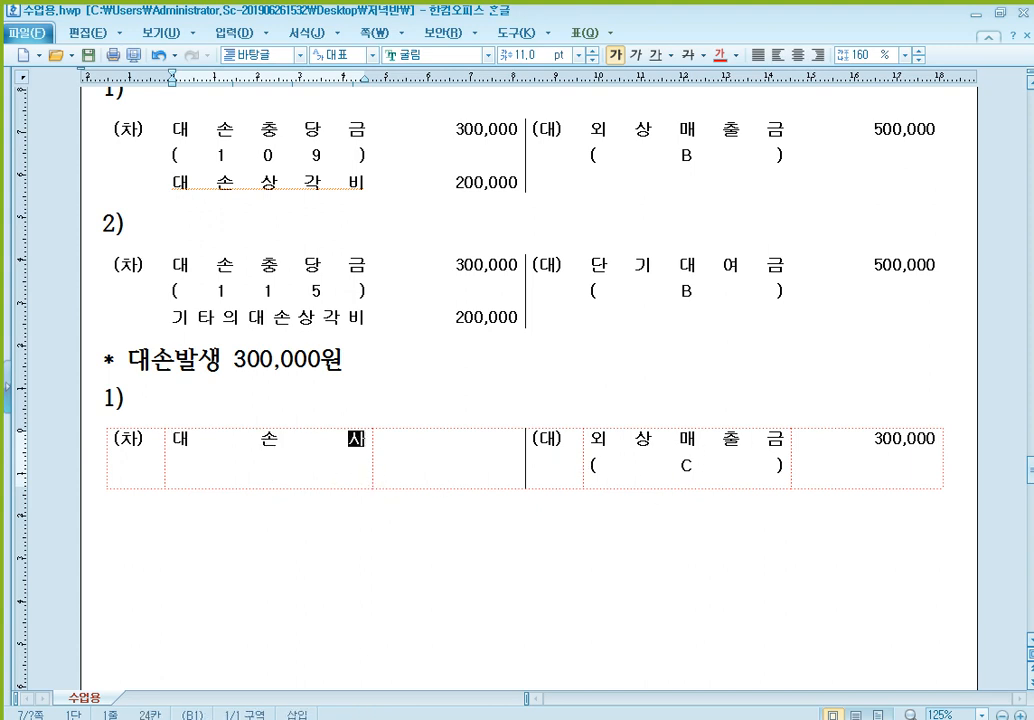
key("Tab")
type("300,000")
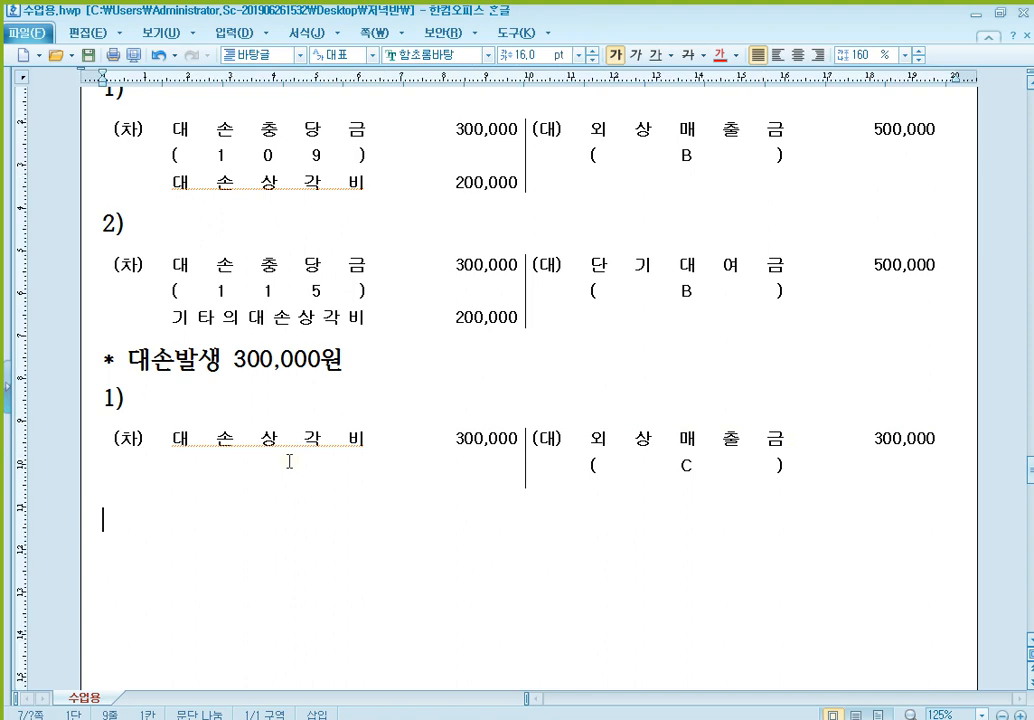
- Add item 2) to the 300,000원 example with another copy of the blank journal entry table beneath it
type("2)")
key("Return")
type("(차)\t(대)")
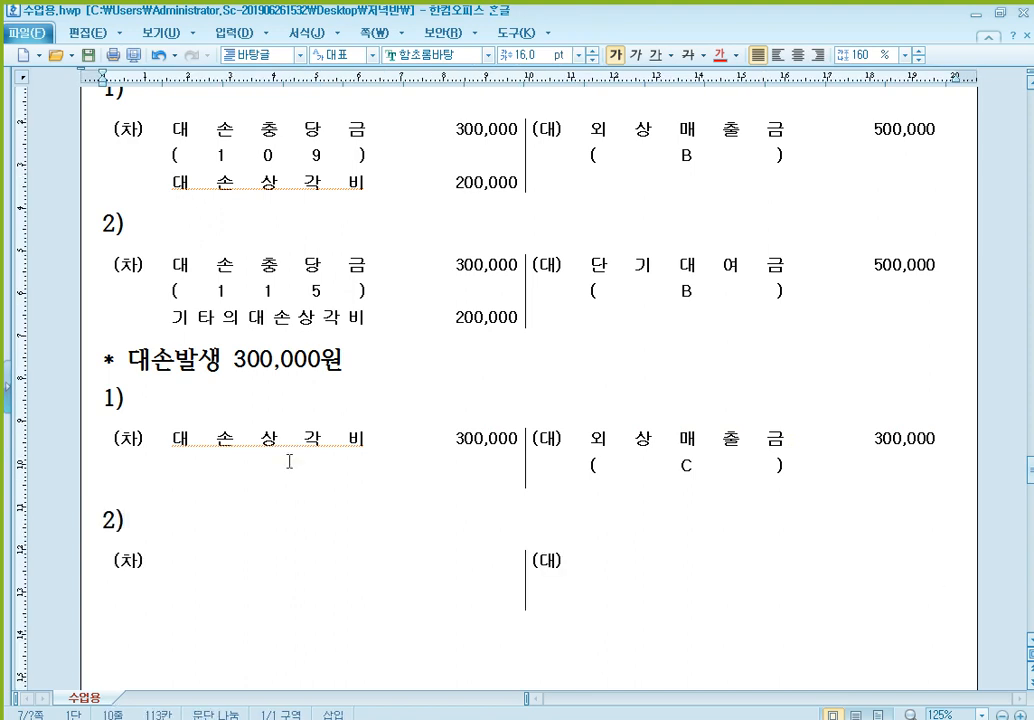
- Fill the credit side of the new table under 2) with 단기대여금, (C) on the line below, and the amount 300,000
left_click(644, 575)
type("단기")
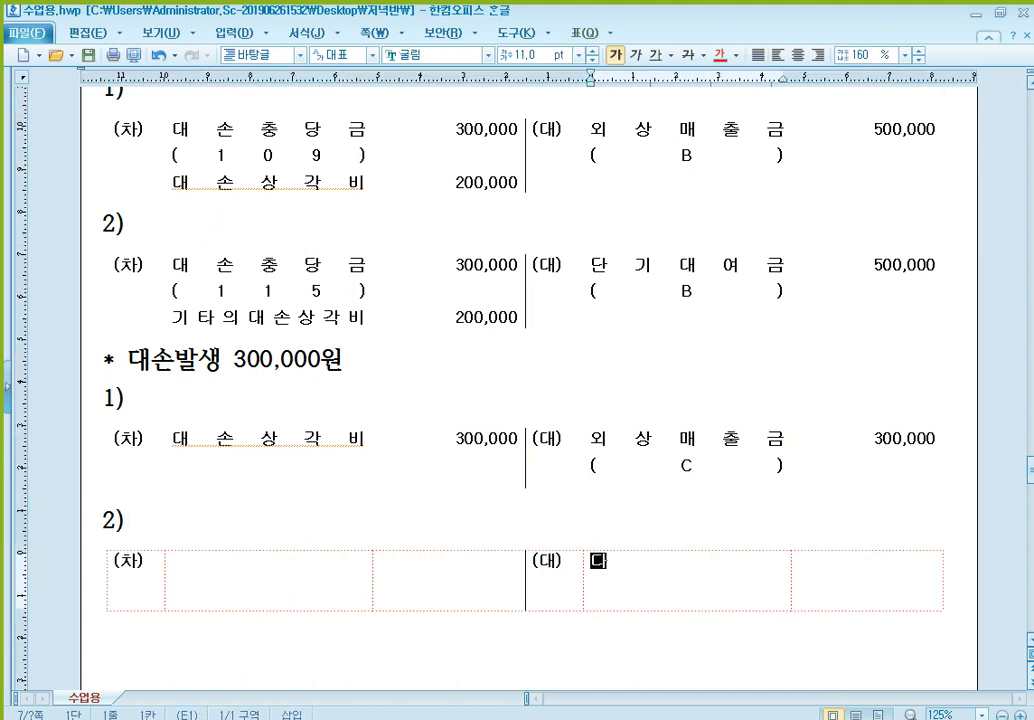
type("대여금")
key("Return")
type("(")
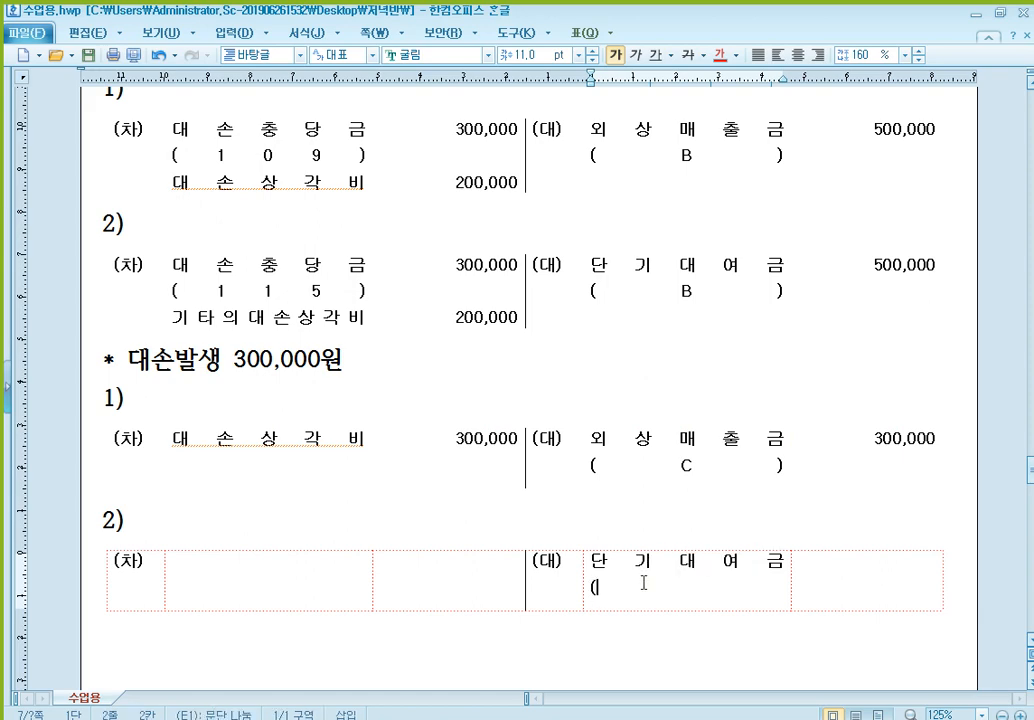
type("C)")
key("Tab")
type("3")
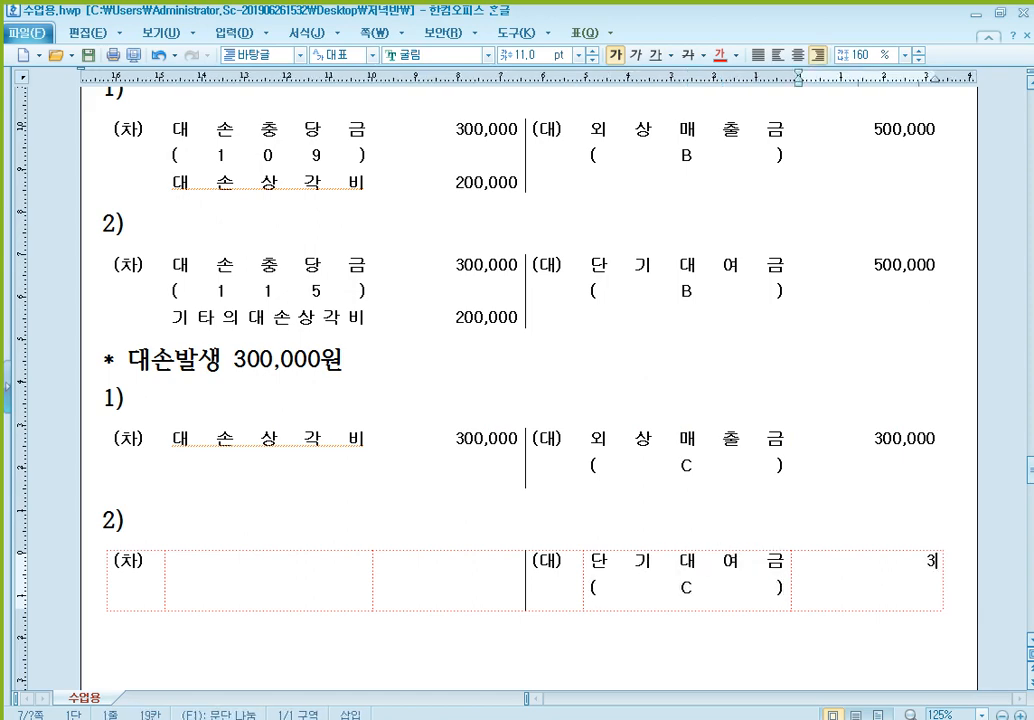
type("00,000")
- Fill the debit side of the 300,000원 example's table under 2) with 기타의대손상각비 and the amount 300,000
scroll(732, 462, "down", 3)
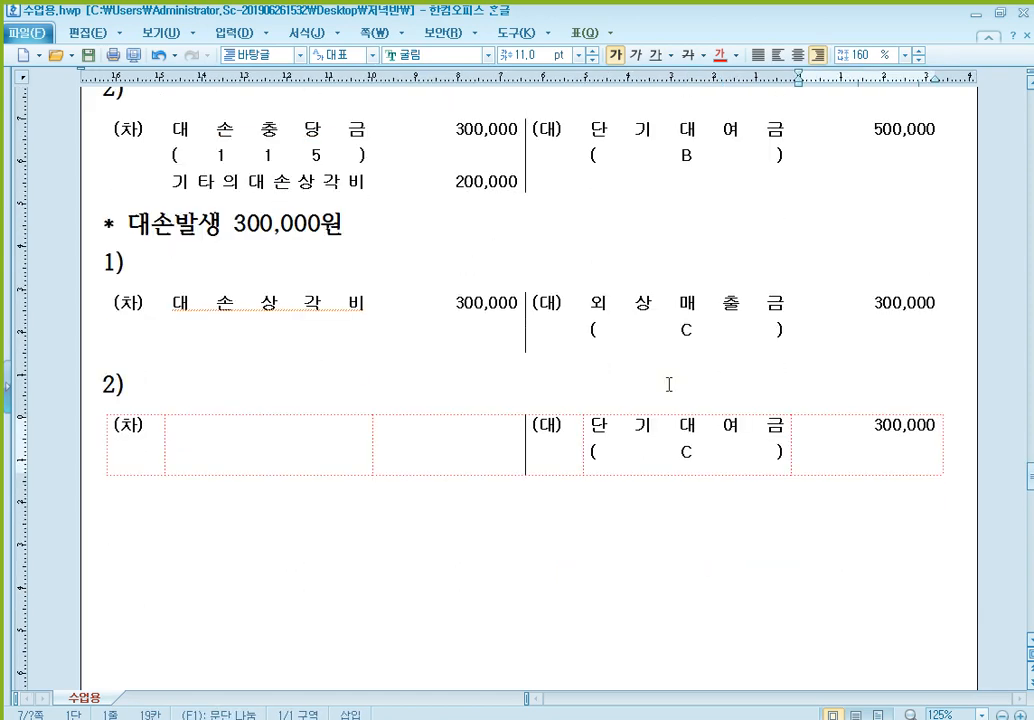
left_click(298, 372)
type("rlxkd")
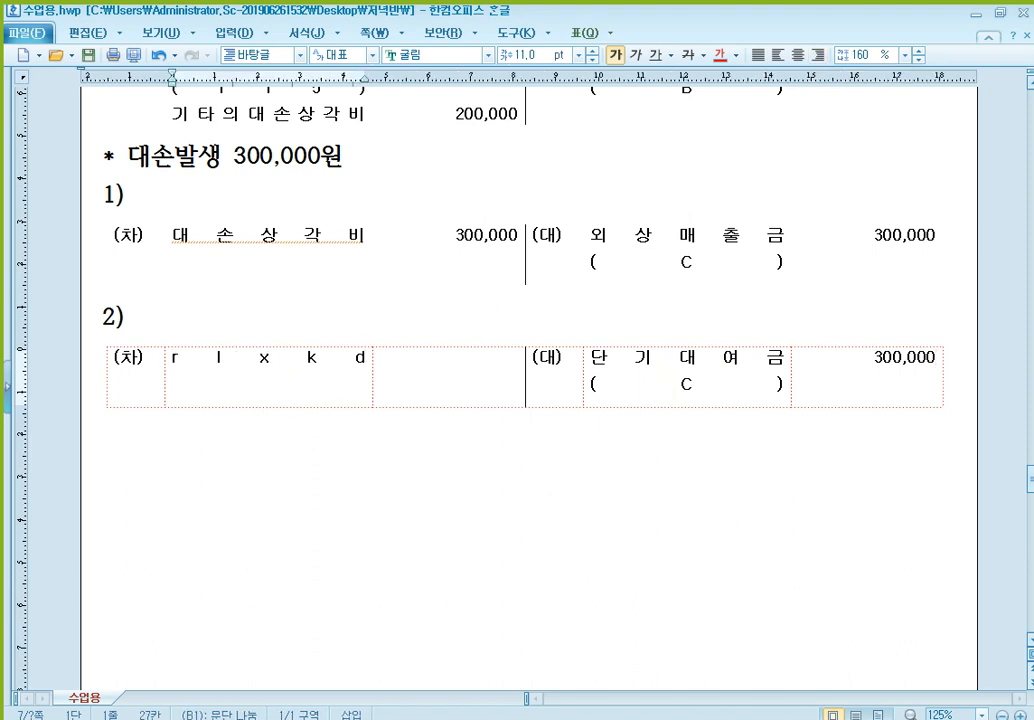
key("shift+Home")
key("BackSpace")
key("Hangul")
type("기타의댓")
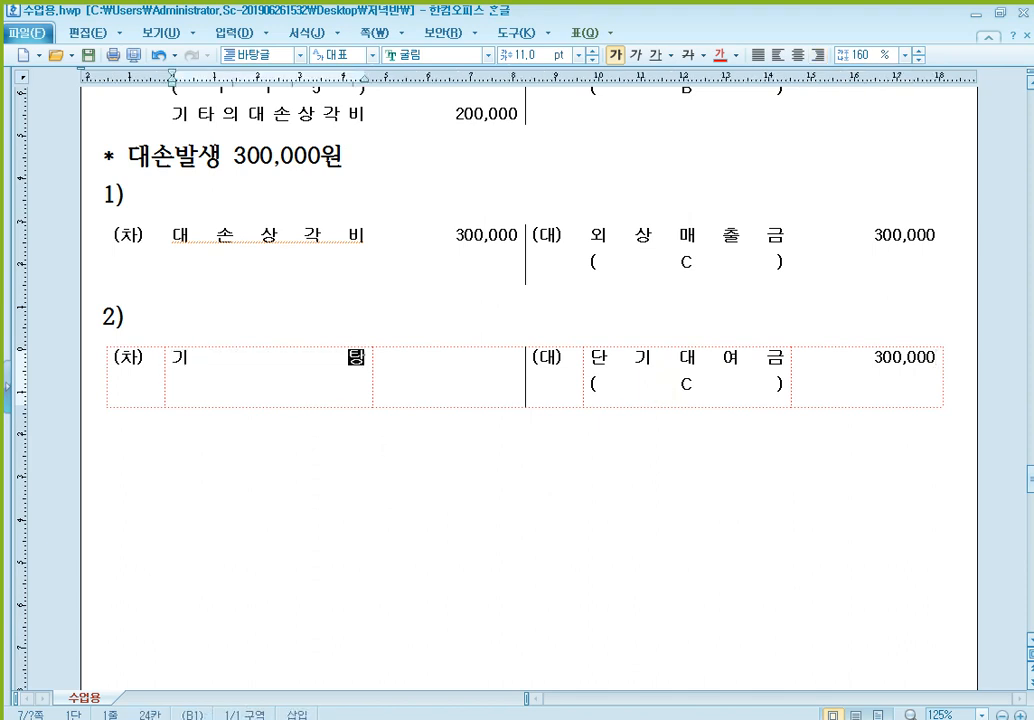
type("ㅗㄴ상각비")
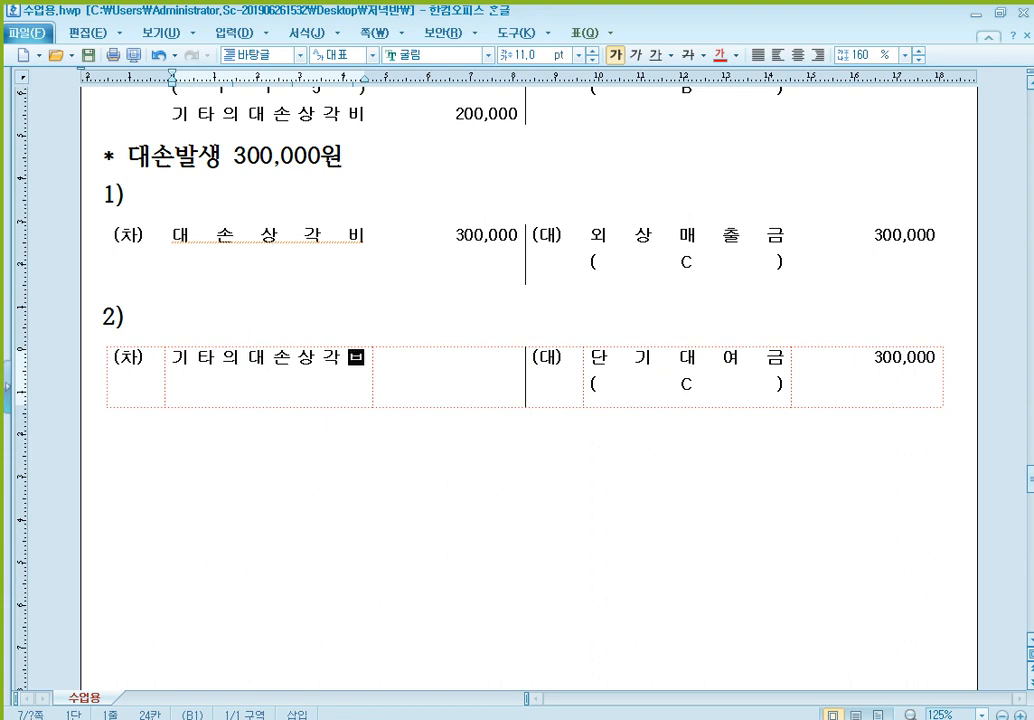
key("Tab")
type("300,000")
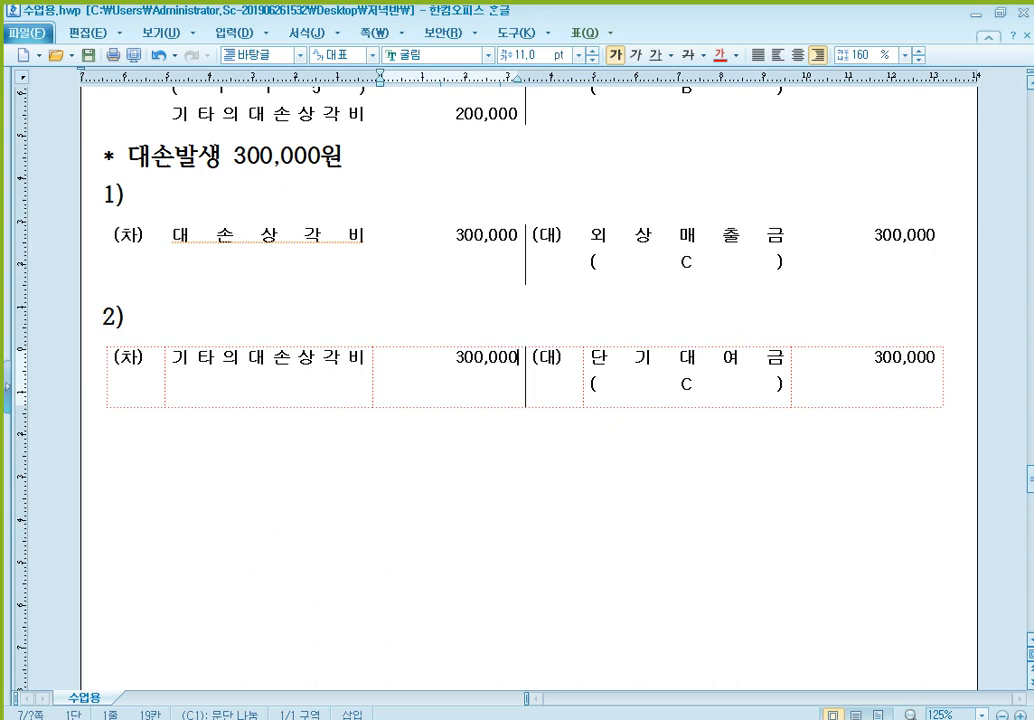
- Review the 대손발생시 rule line and compare the debit entries of the 700,000원, 500,000원 and 300,000원 examples against it
scroll(487, 261, "up", 10)
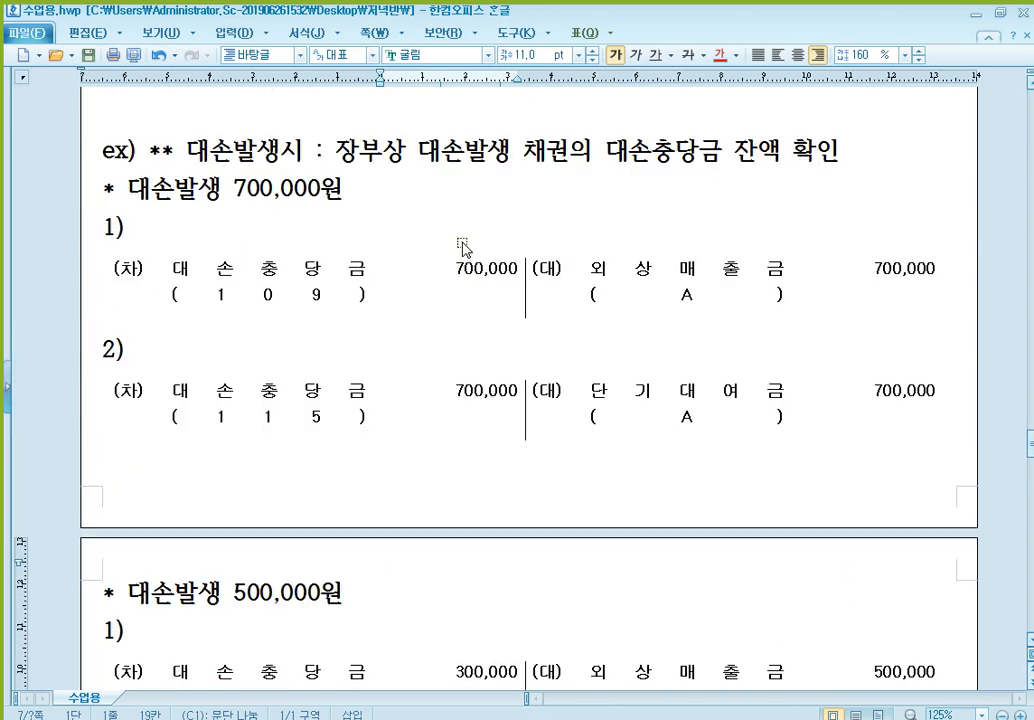
left_click_drag(360, 221, 795, 203)
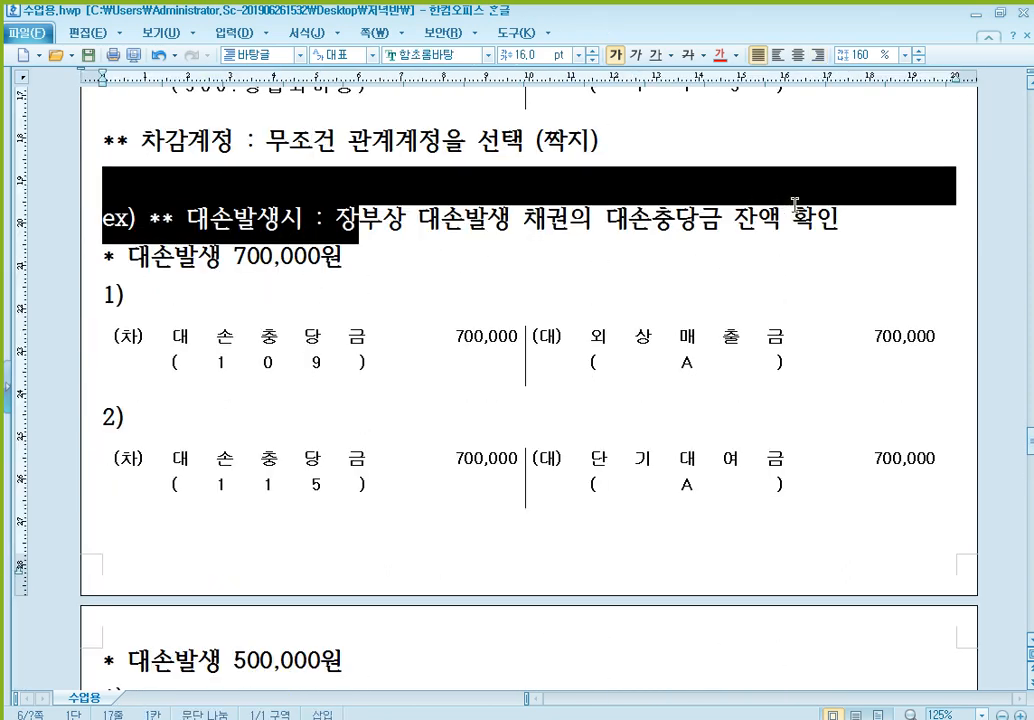
left_click(795, 212)
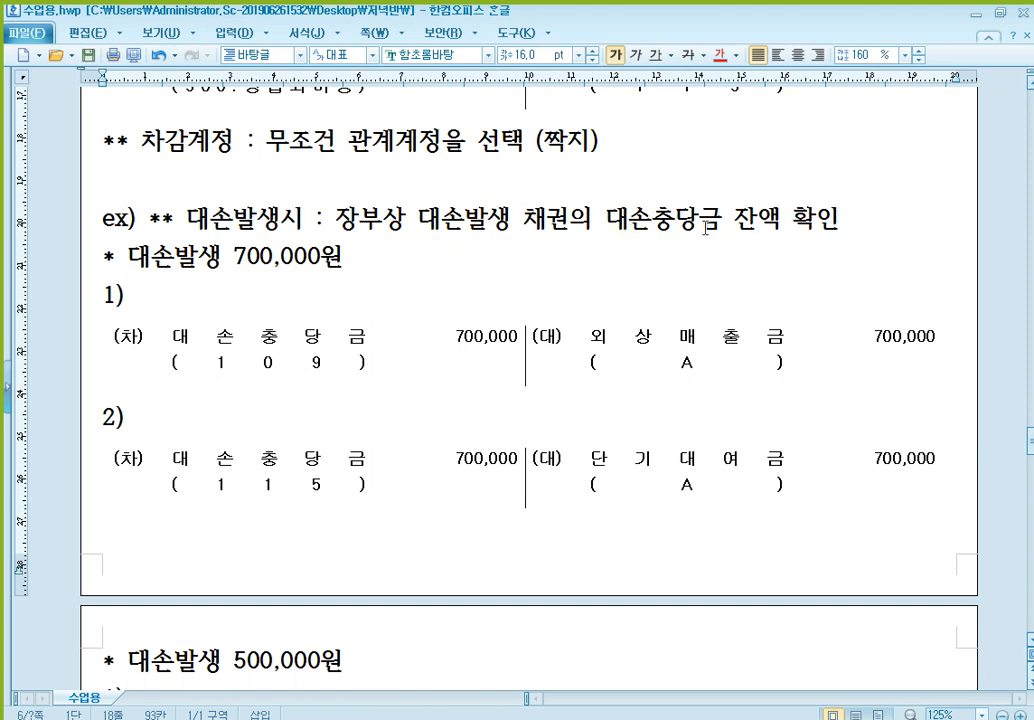
scroll(604, 246, "down", 15)
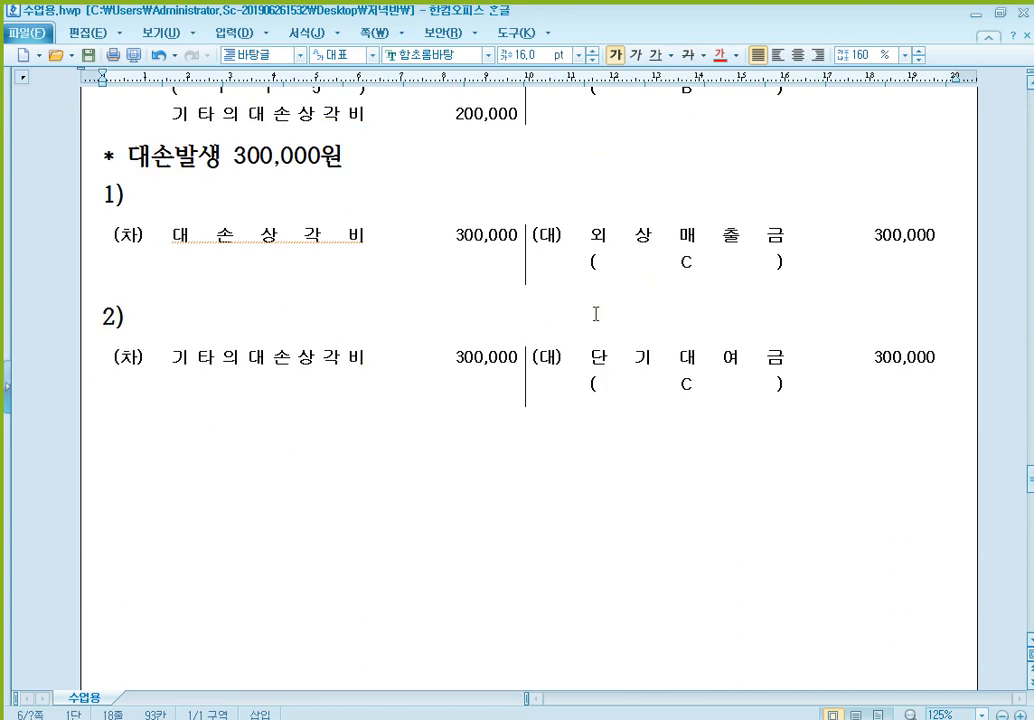
scroll(593, 318, "up", 5)
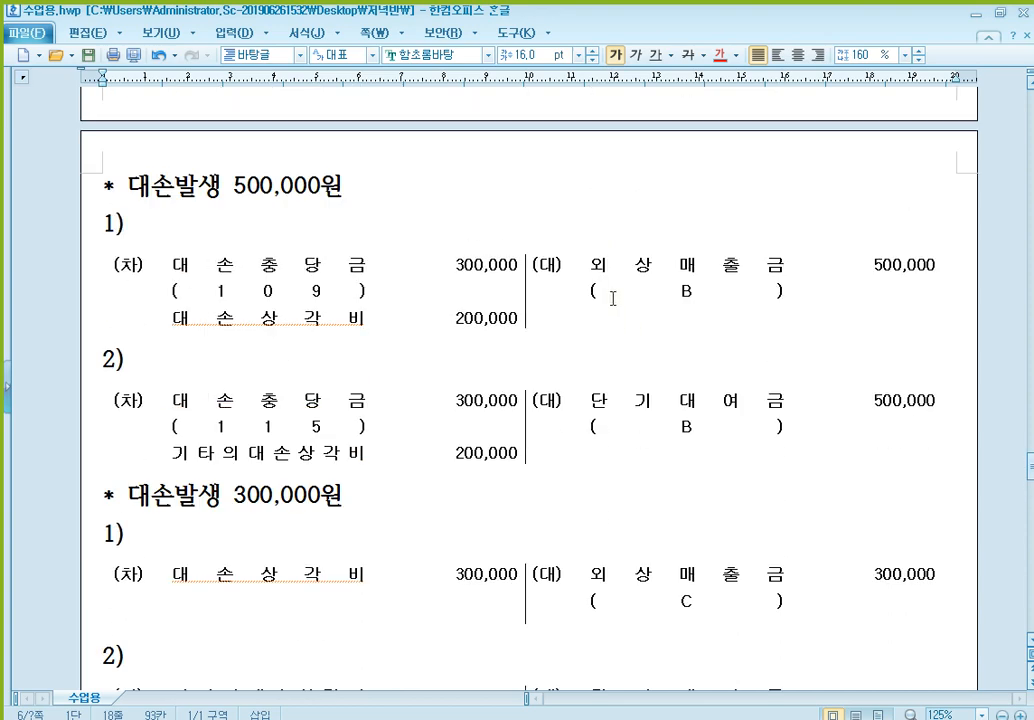
scroll(570, 293, "up", 4)
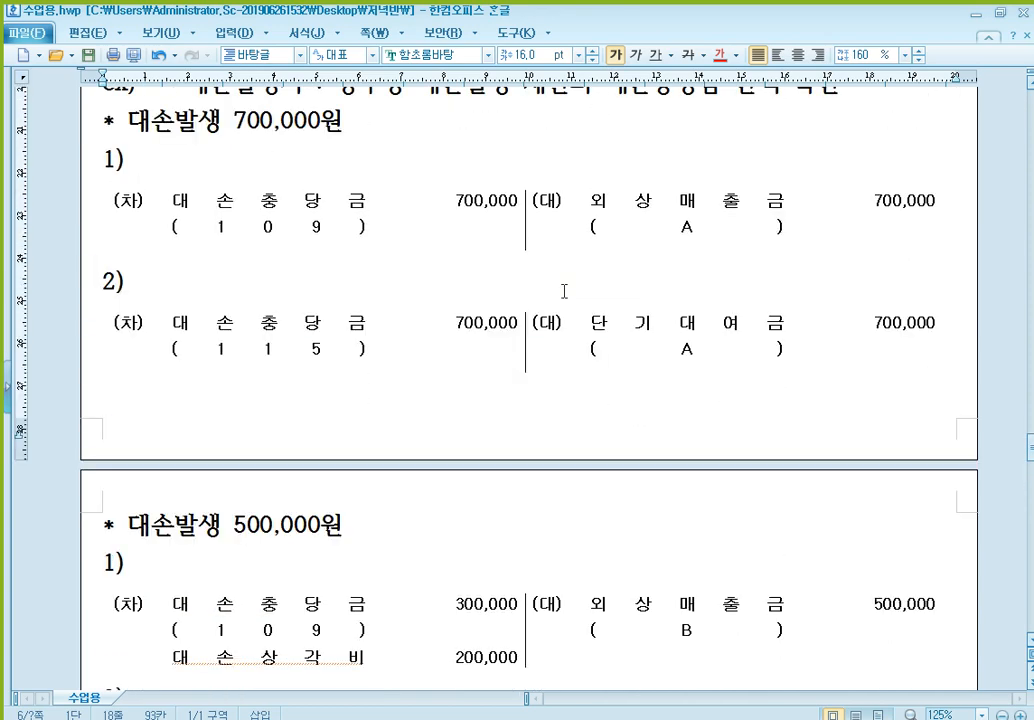
left_click(330, 228)
scroll(331, 233, "down", 3)
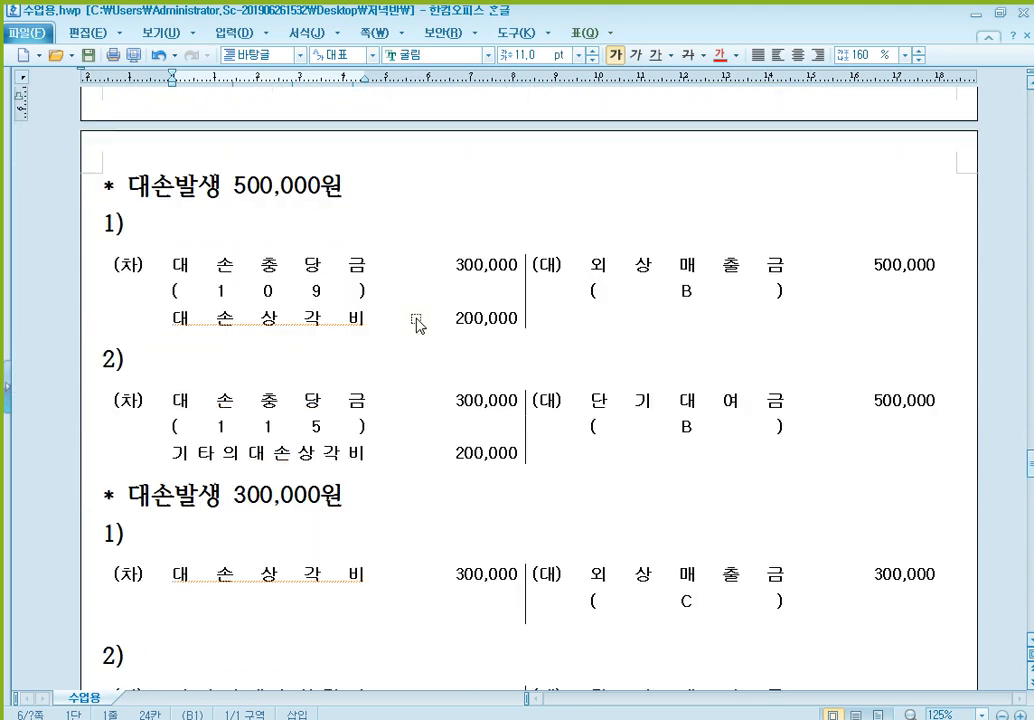
left_click(340, 291)
scroll(338, 309, "down", 4)
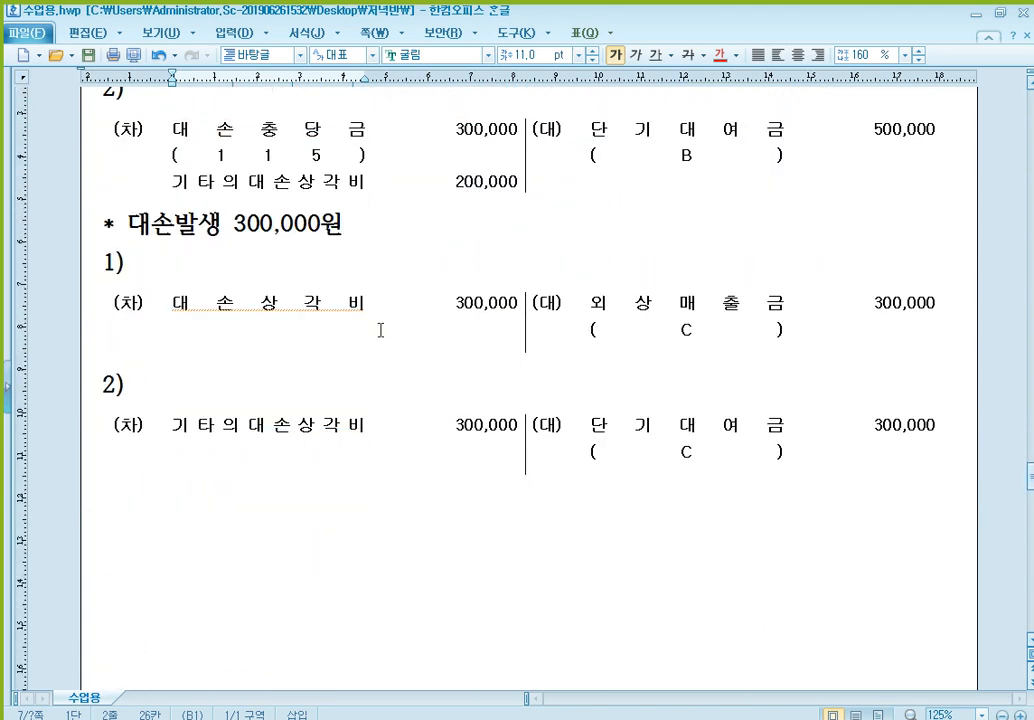
left_click(310, 298)
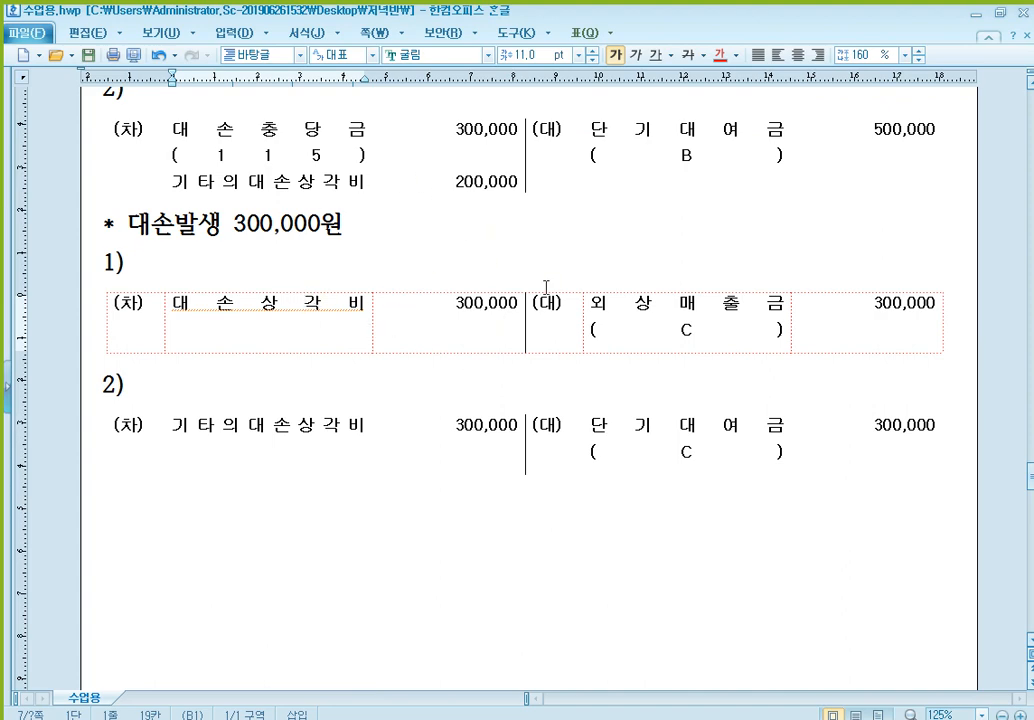
- Return to the 700,000원 example and examine the 대손충당금 (109) debit entry under 1)
scroll(422, 350, "up", 6)
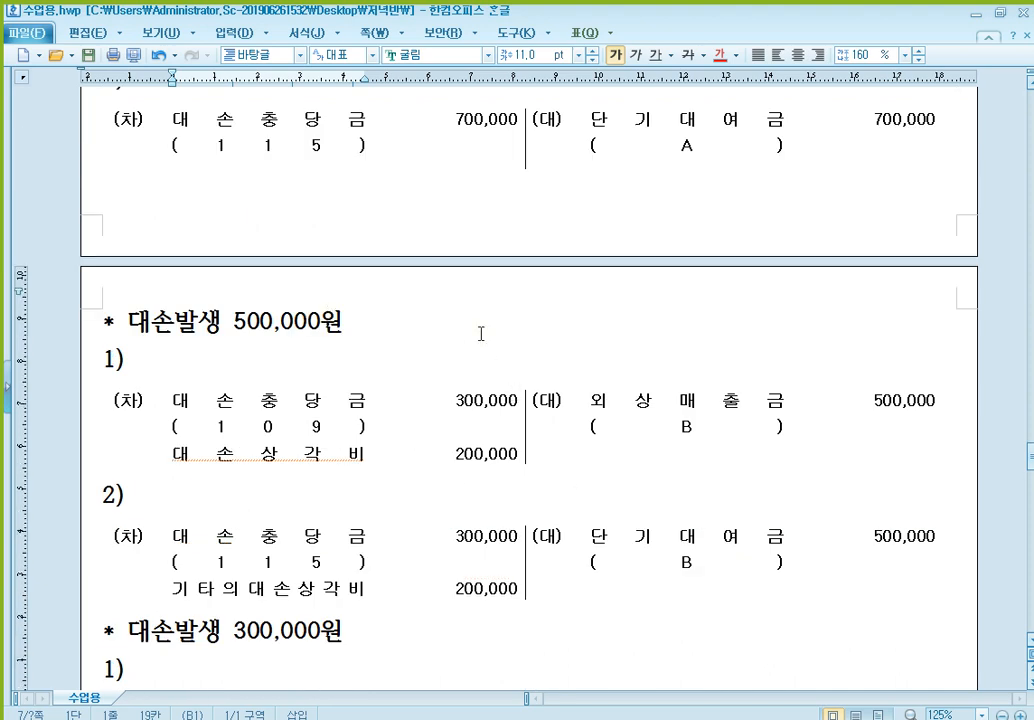
scroll(591, 381, "up", 3)
scroll(476, 345, "up", 1)
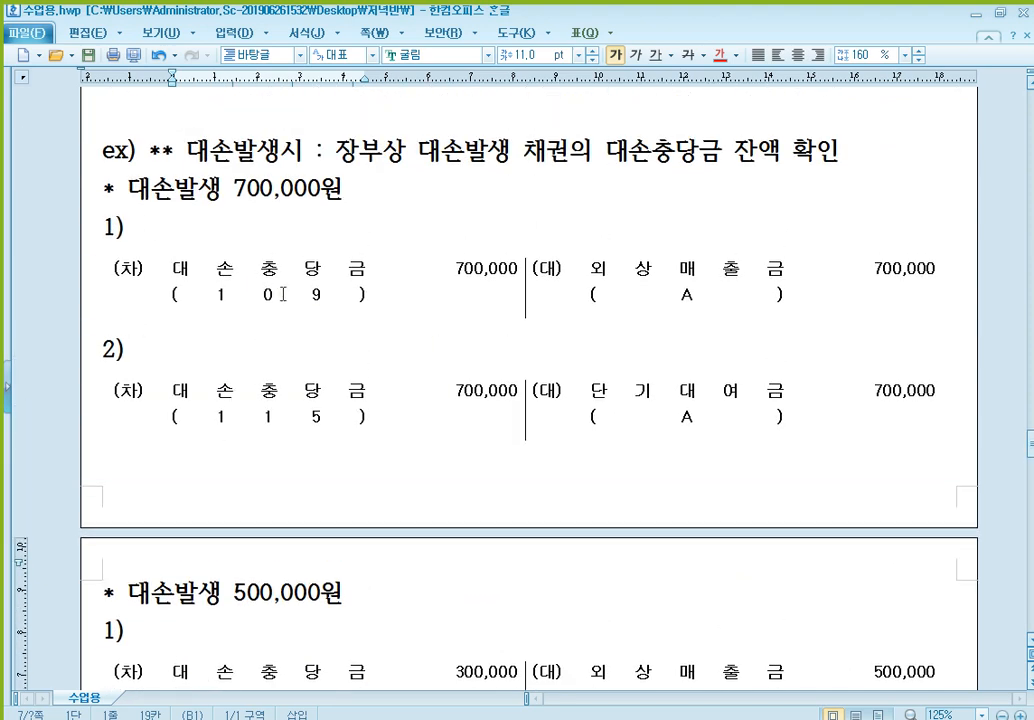
left_click(311, 278)
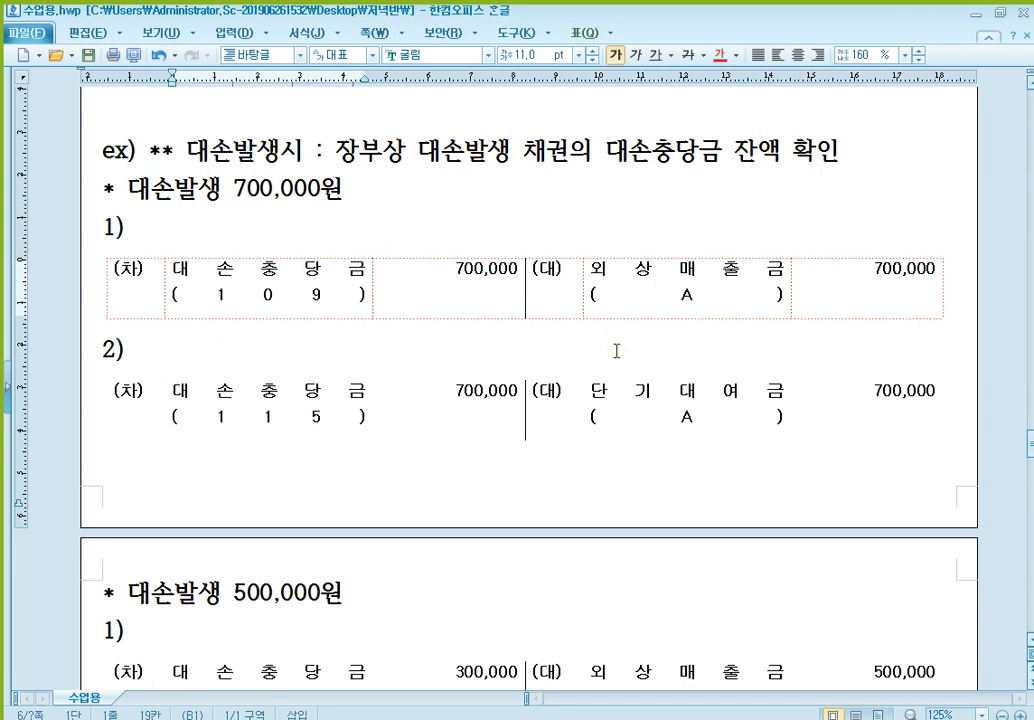
- Add the heading "** 대손충당금 설정 산식" below the last journal entry table of the 300,000원 example
scroll(630, 351, "down", 10)
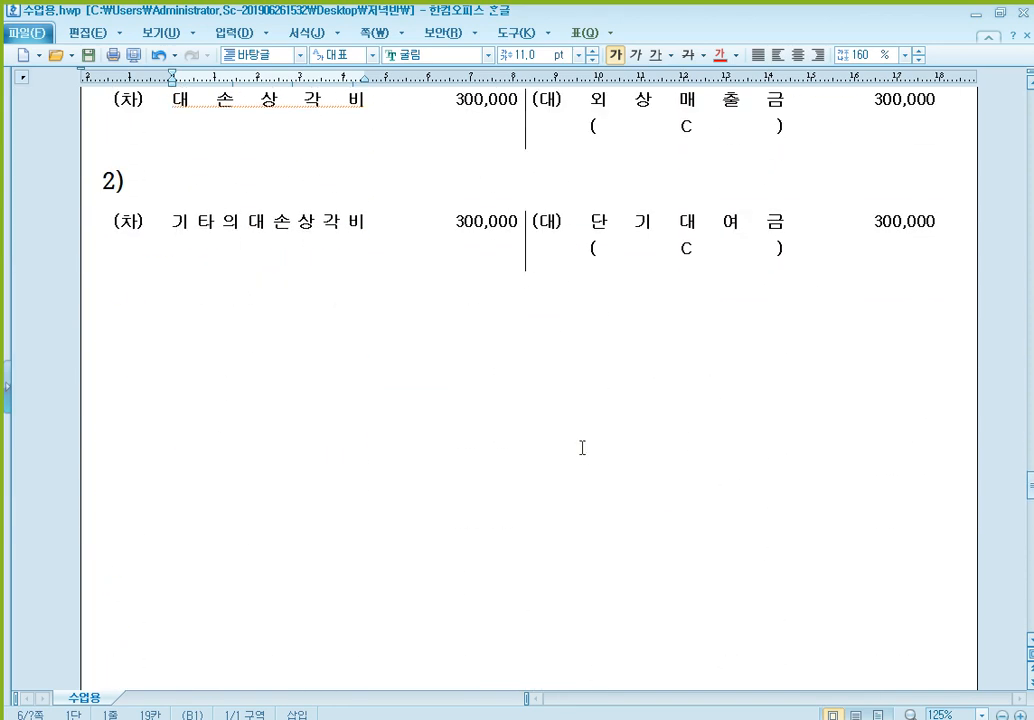
left_click(285, 347)
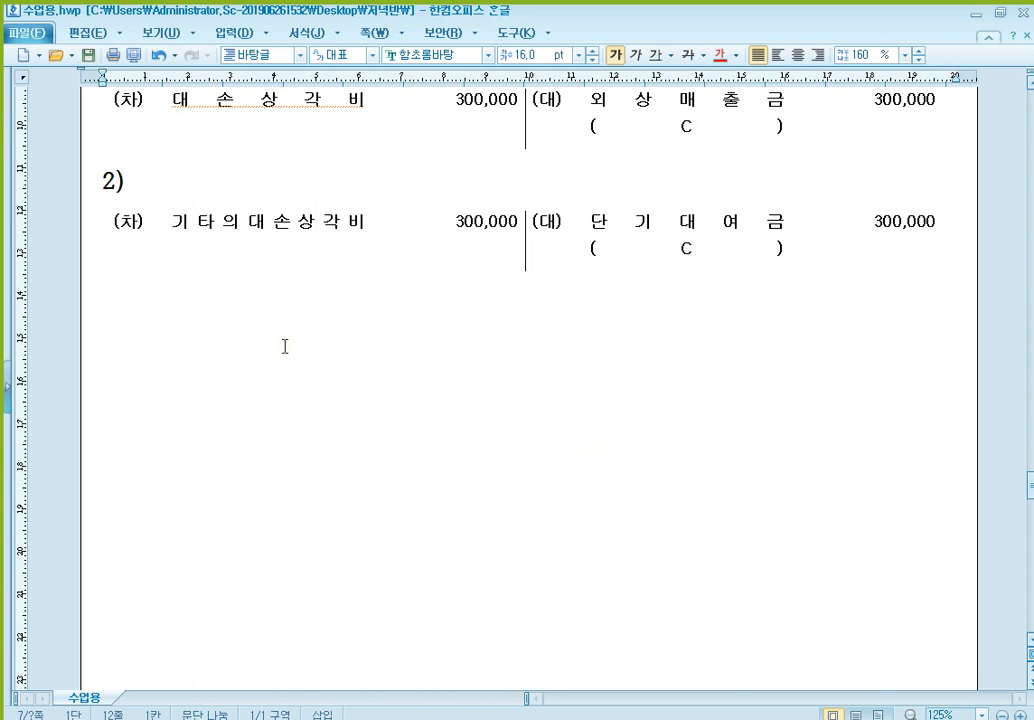
type("**")
type(" 대손추")
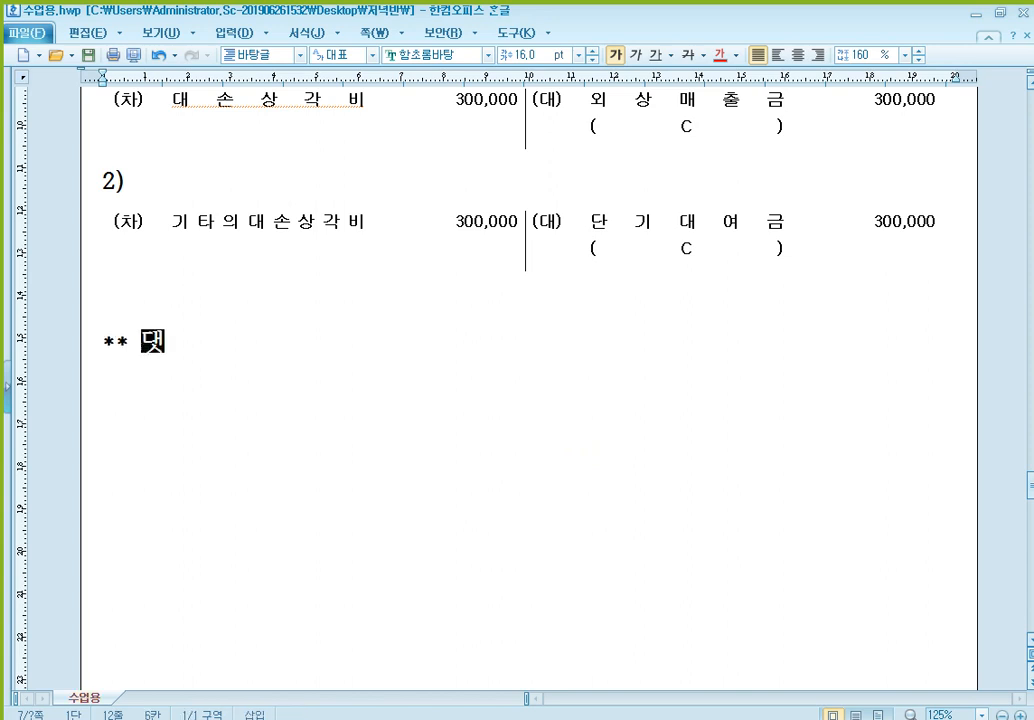
type("ㅇ당금 설ㅈ")
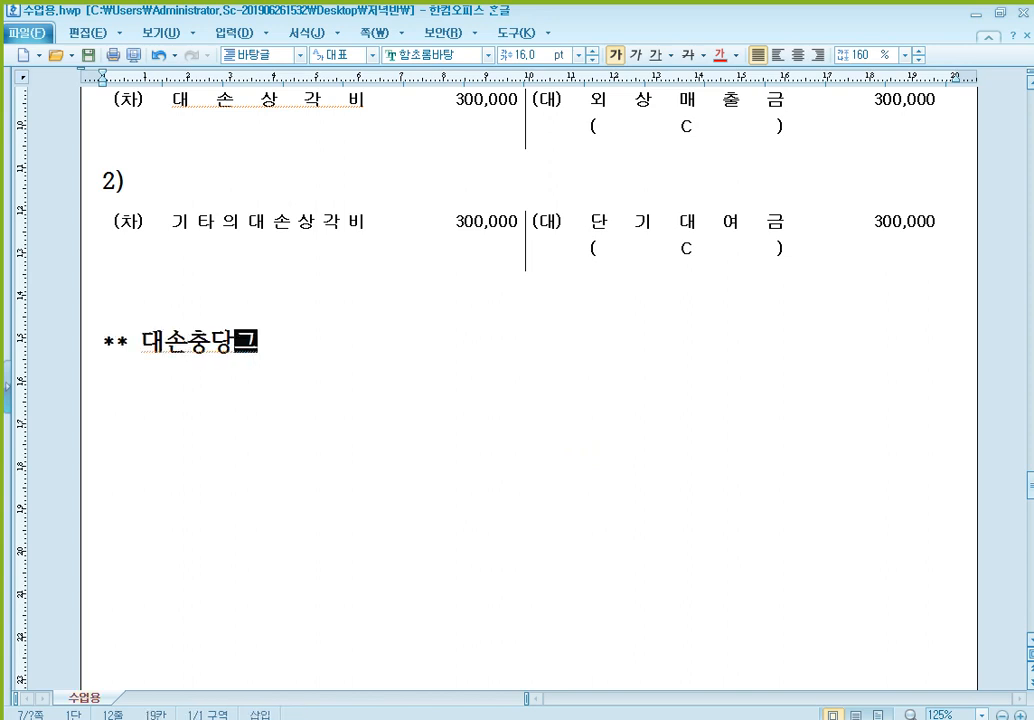
type("ㅓㅇ ")
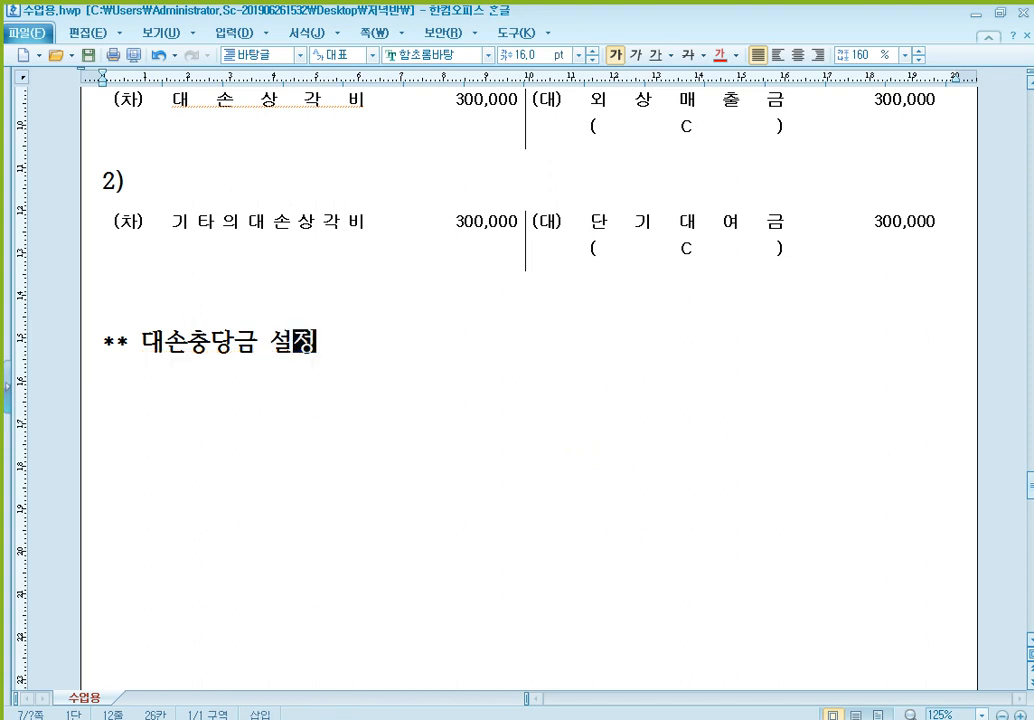
type("산식")
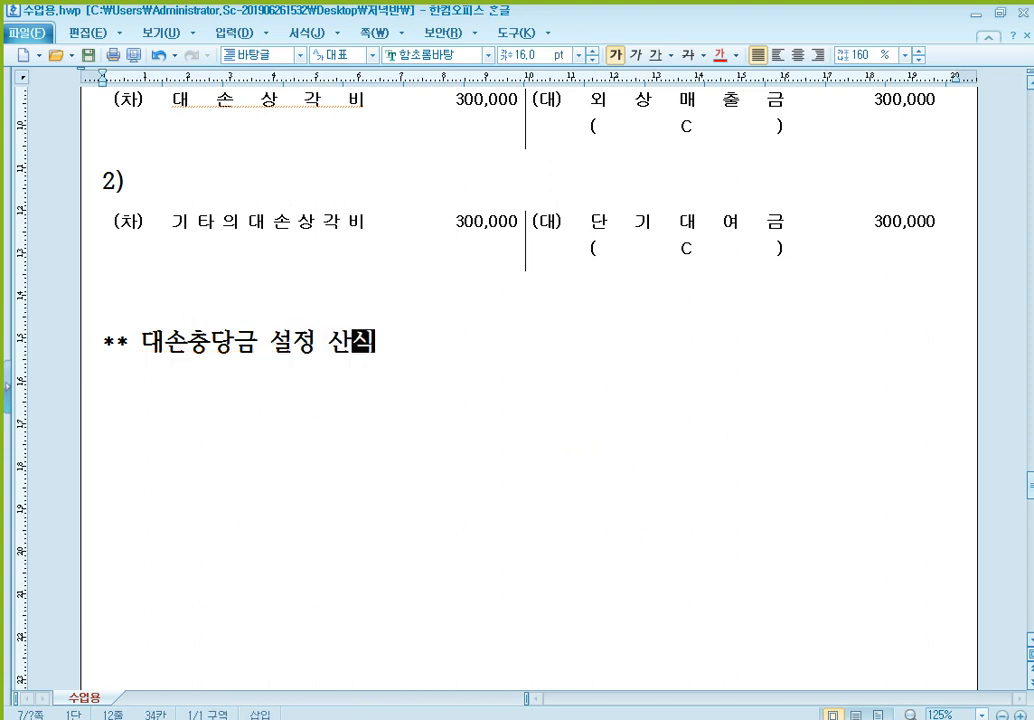
- Start the formula on the line below the heading with "기말 채권 잔액 X 대손추정률 = 대손충당금추정액"
key("Return")
type("기")
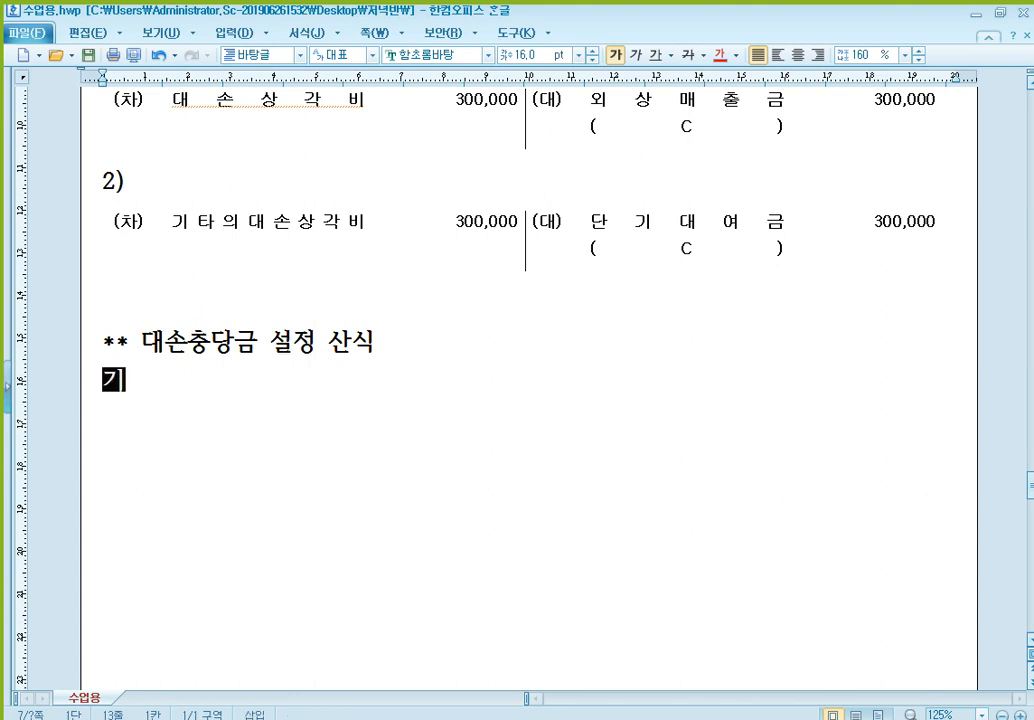
type("말 채권 잔")
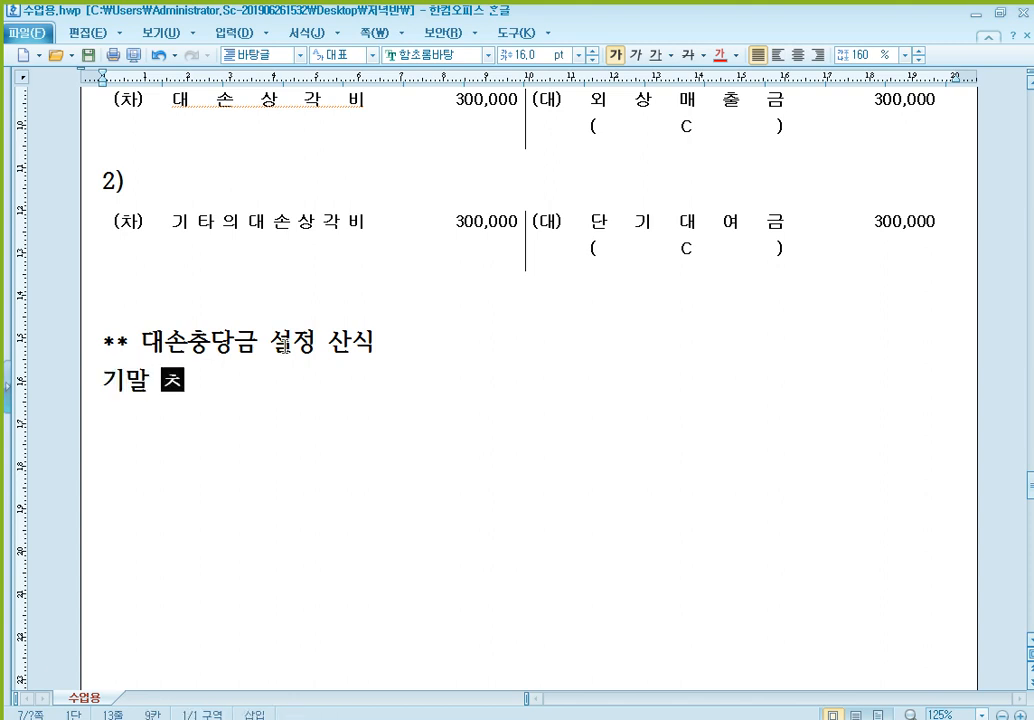
type("액")
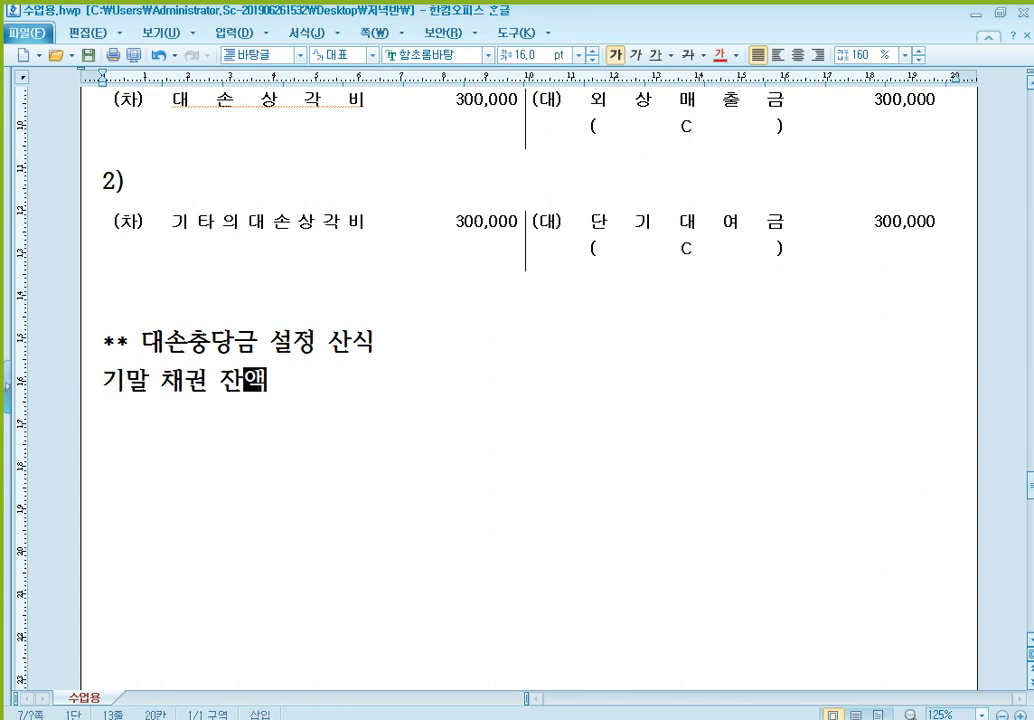
type(" X 대손")
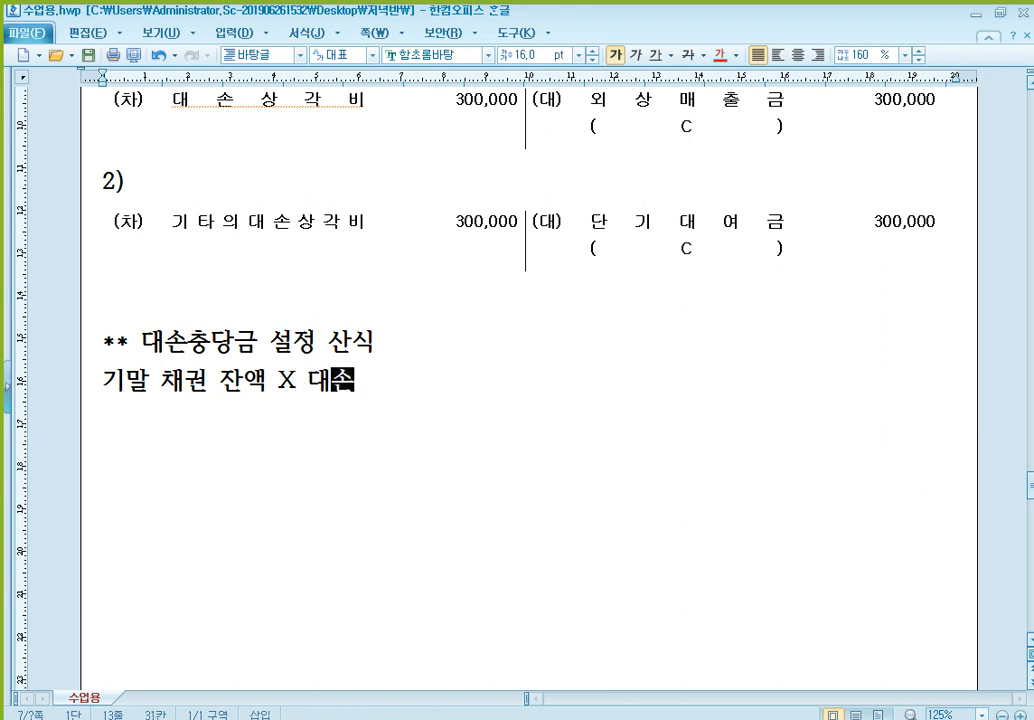
type("추정률 = ")
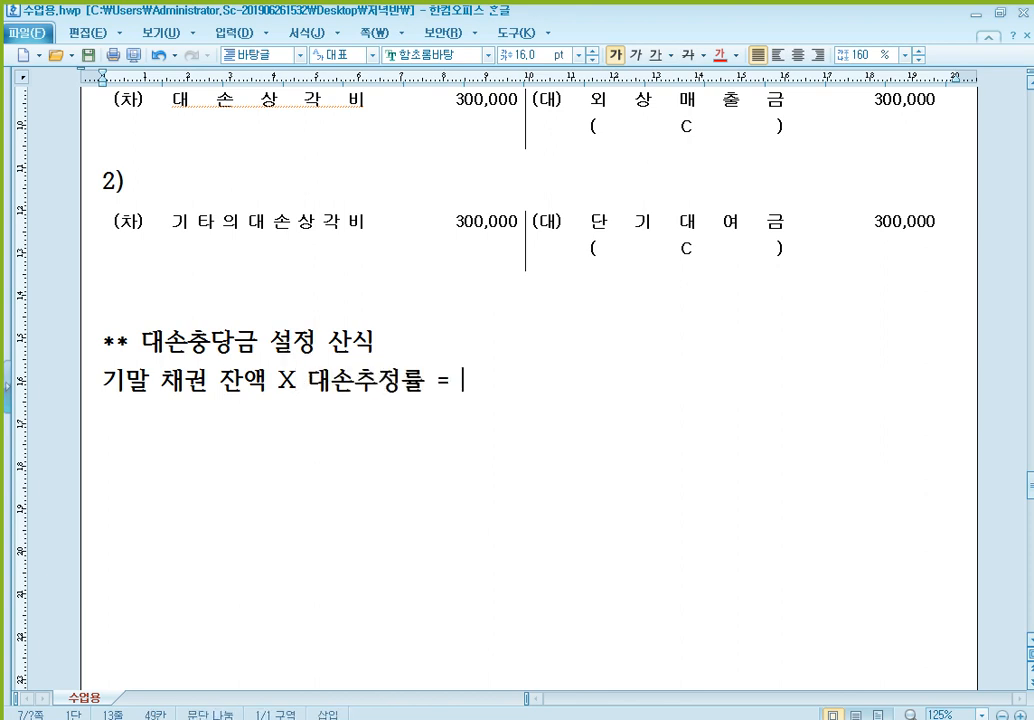
type("대손충당금")
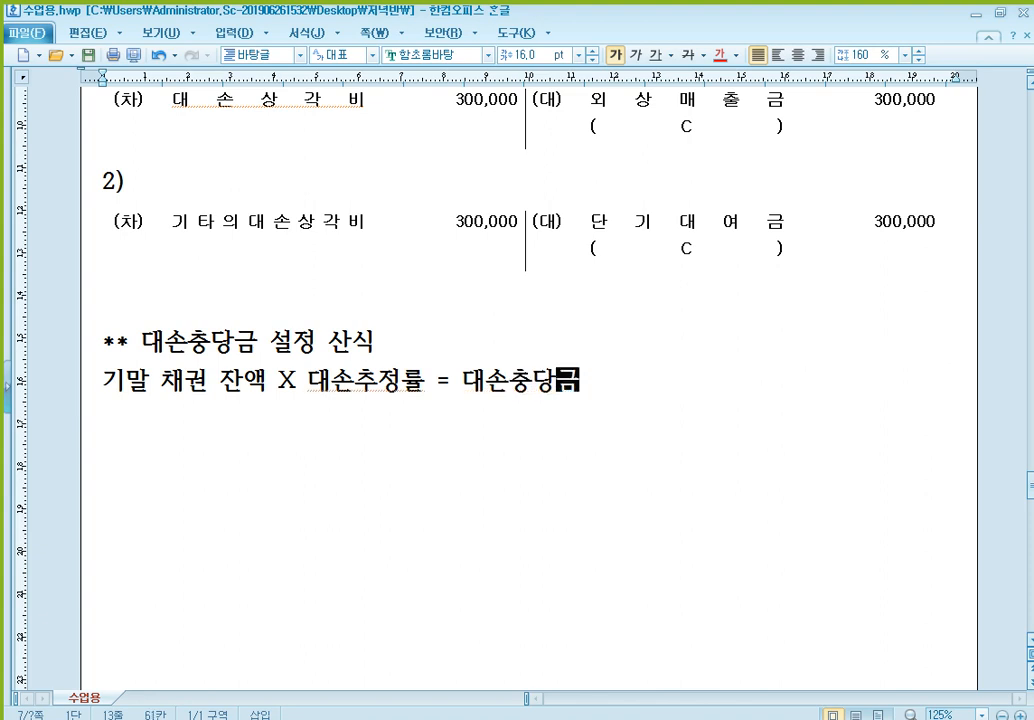
type("추정액")
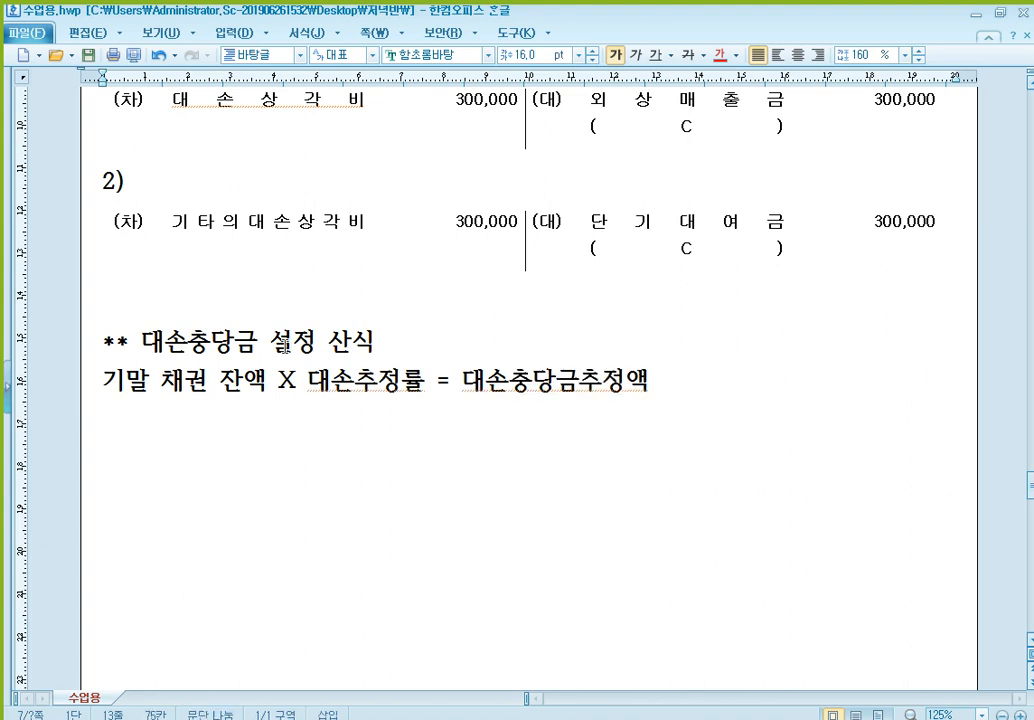
type(" - 대손")
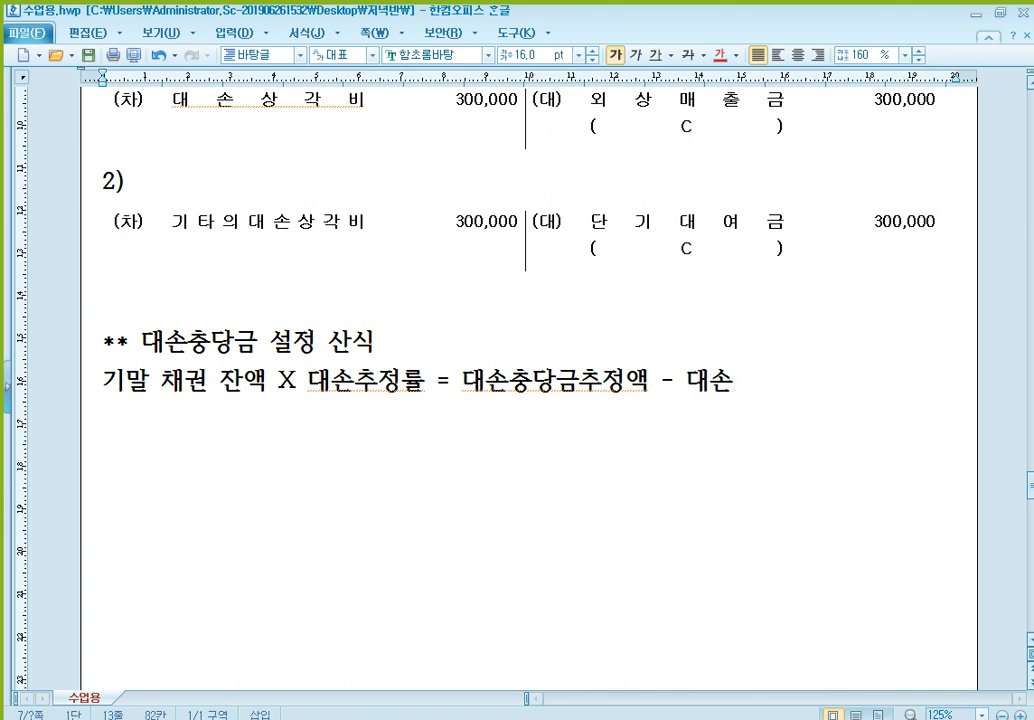
type("충당ㄱ금잔액")
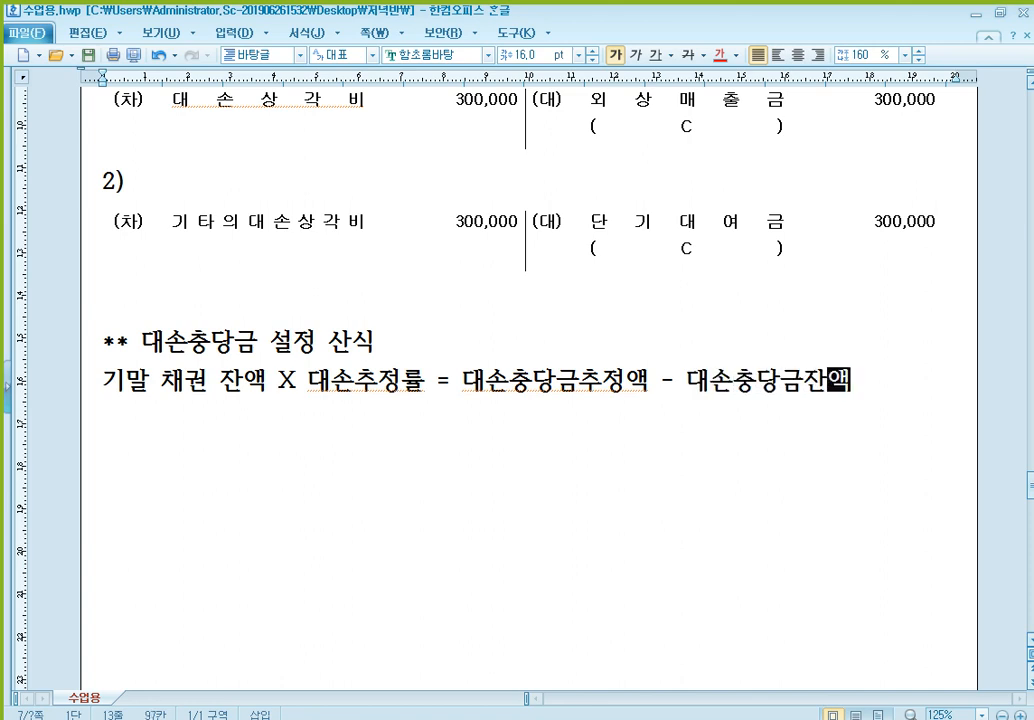
- Extend the formula line with " - 대손충당금잔액" after 대손충당금추정액
key("Left")
key("Left")
key("Left")
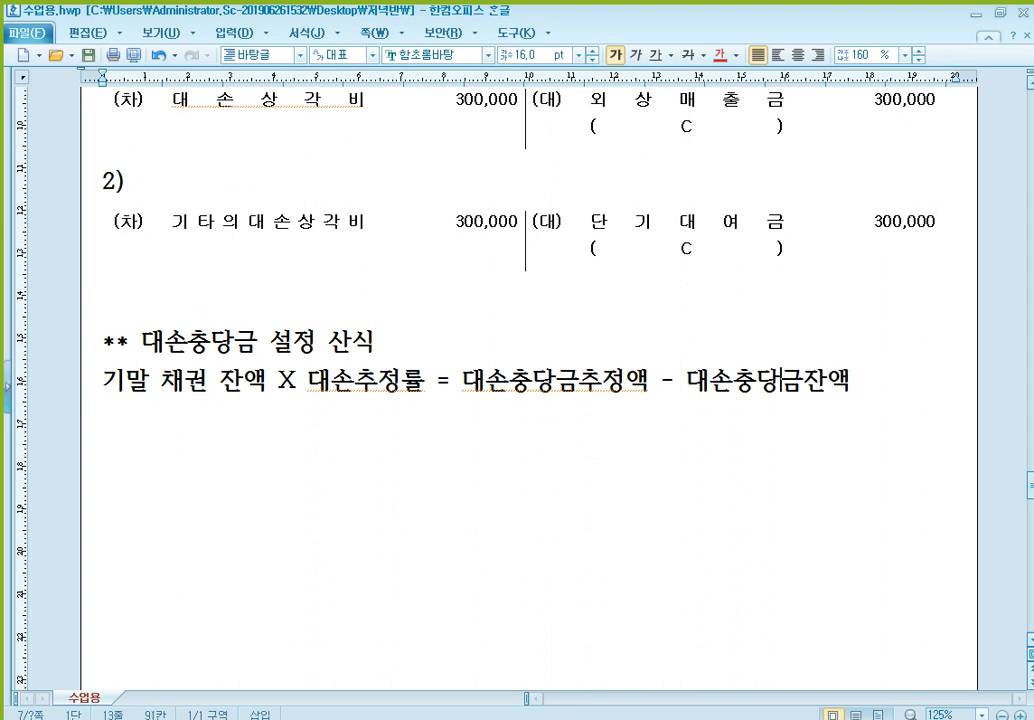
key("End")
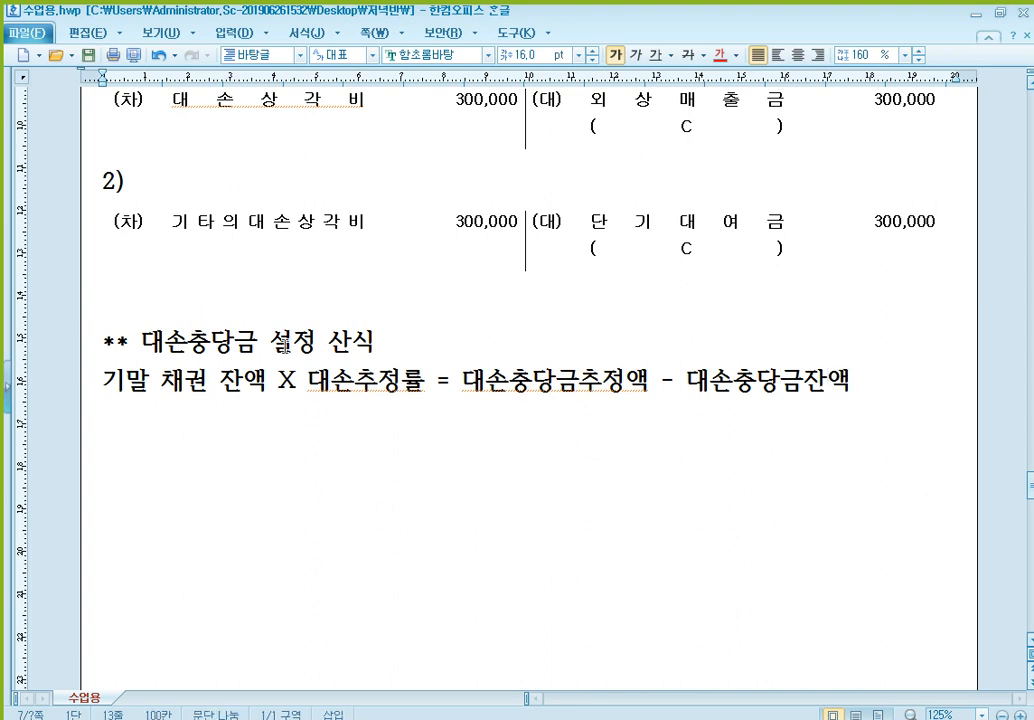
- Write the result line "= (+) 보충액" below the formula, leaving one blank line between them
key("Return")
type("=")
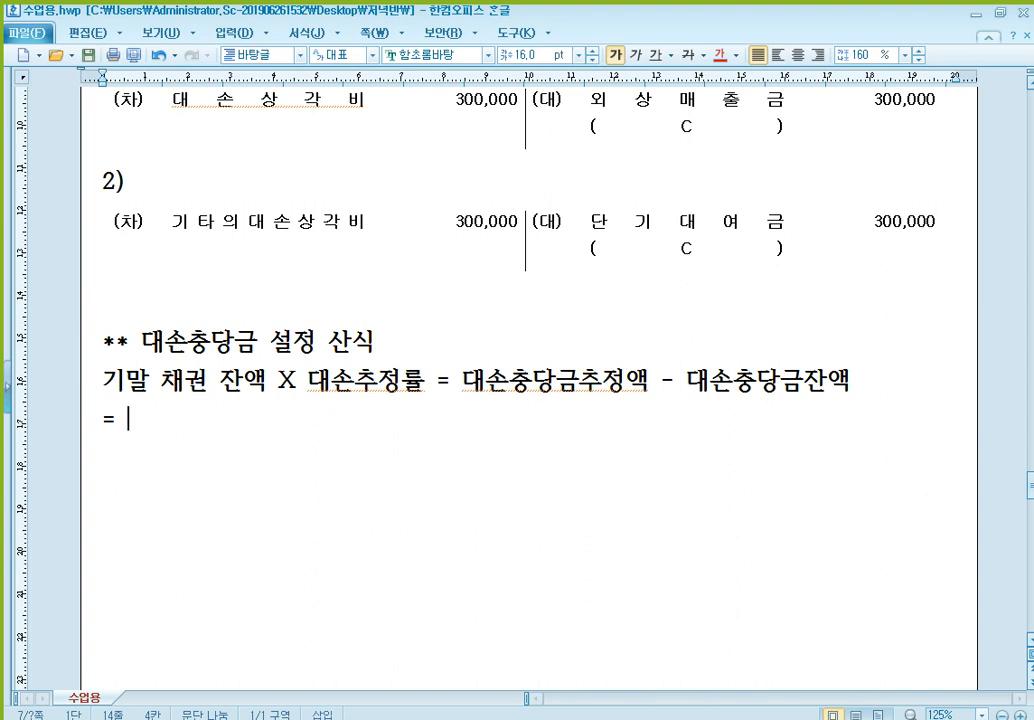
key("Home")
key("Return")
key("End")
type("(+) qh")
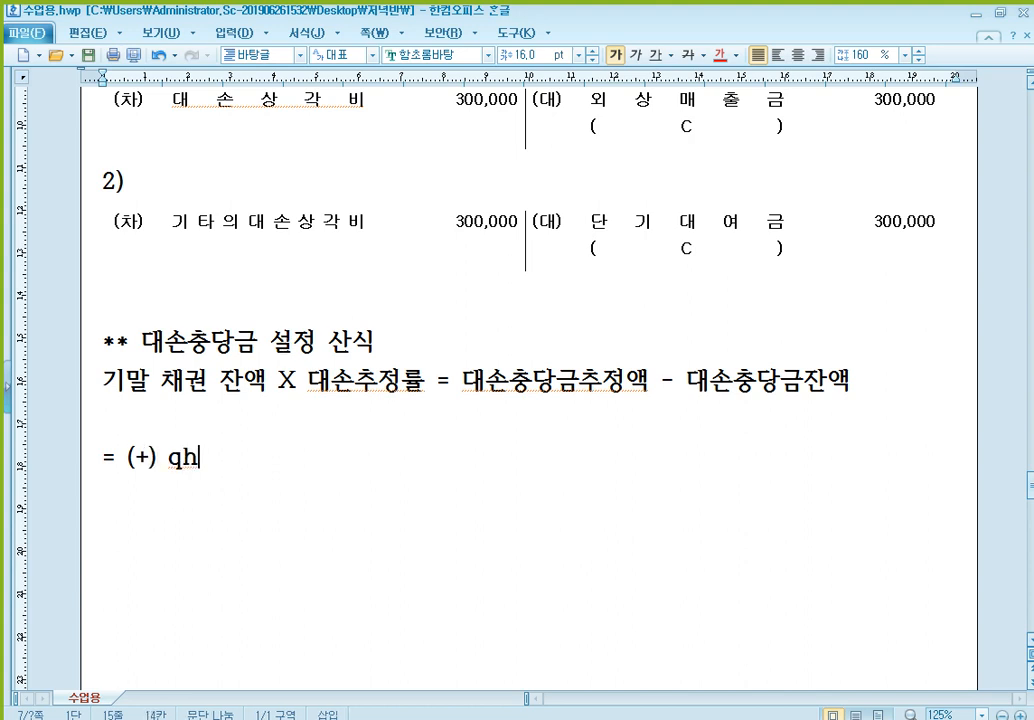
key("BackSpace")
key("BackSpace")
type("보통")
key("BackSpace")
key("BackSpace")
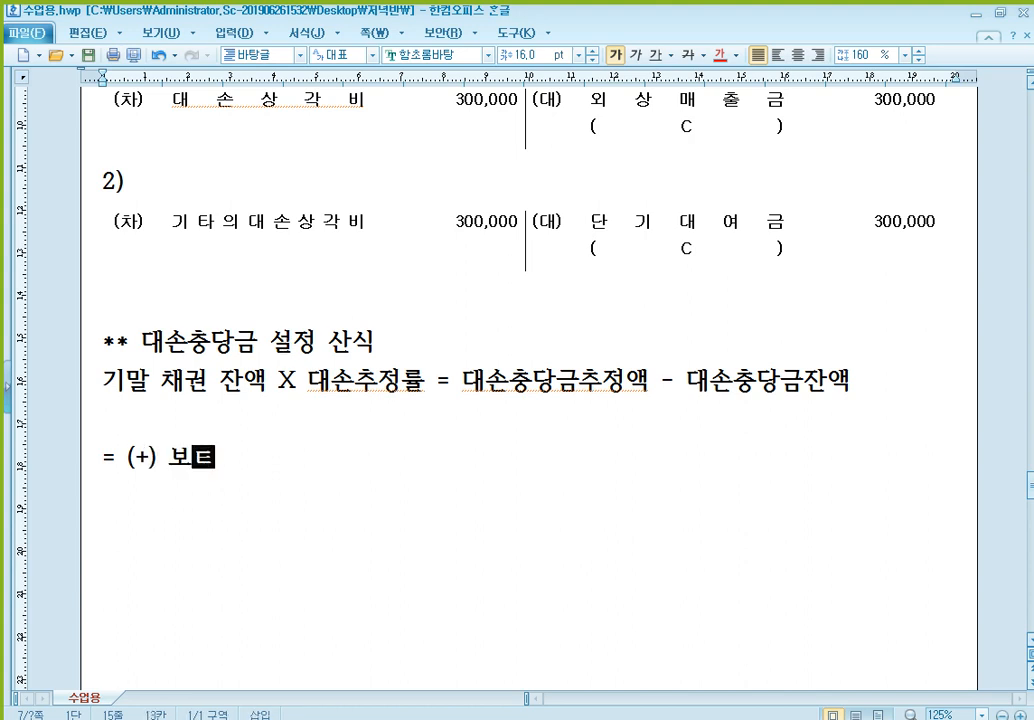
key("BackSpace")
type("충액")
- Indent "(+) 보충액" by one tab after the equals sign and add "(-) 환입액" aligned on the line below
key("Return")
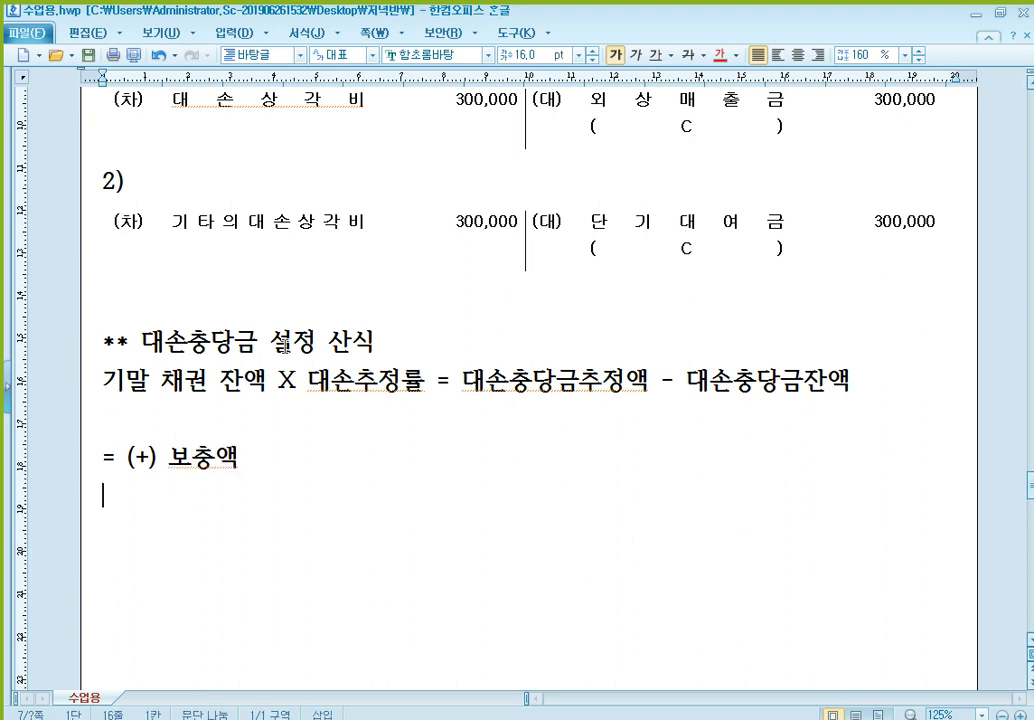
key("Up")
key("Right")
key("Right")
key("Tab")
key("Down")
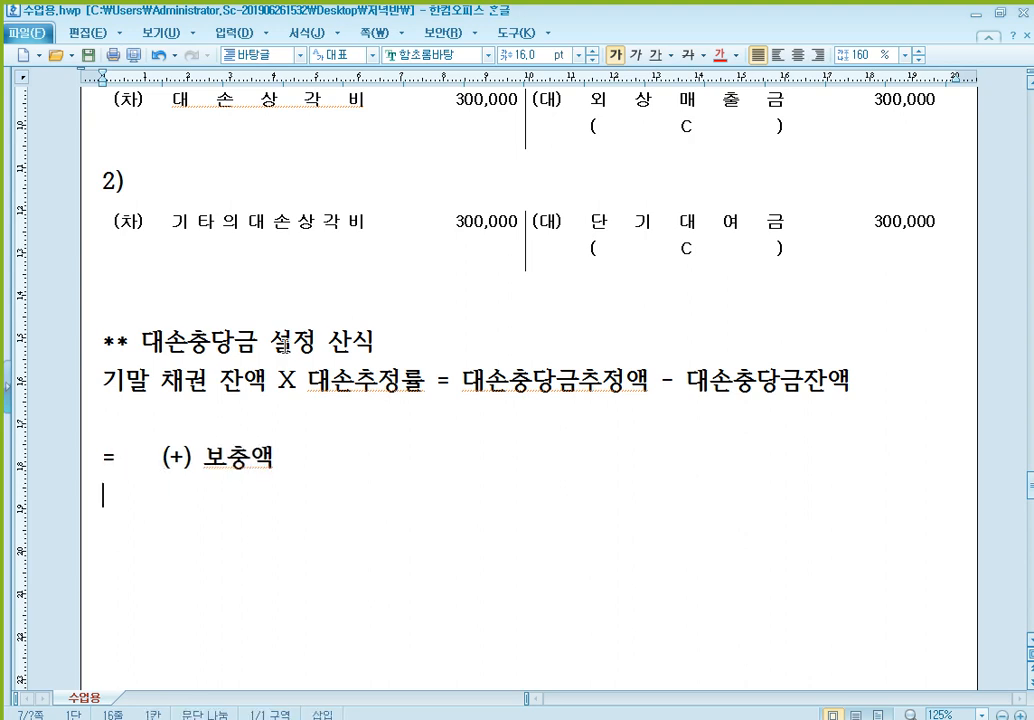
key("Tab")
type("(-)")
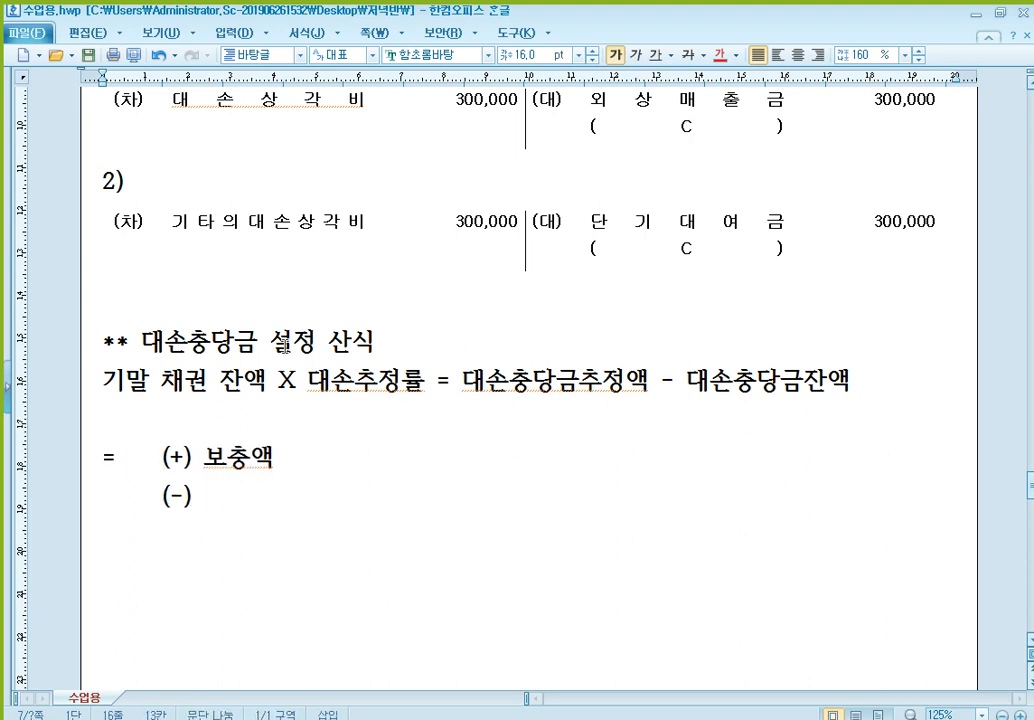
type(" 환입액")
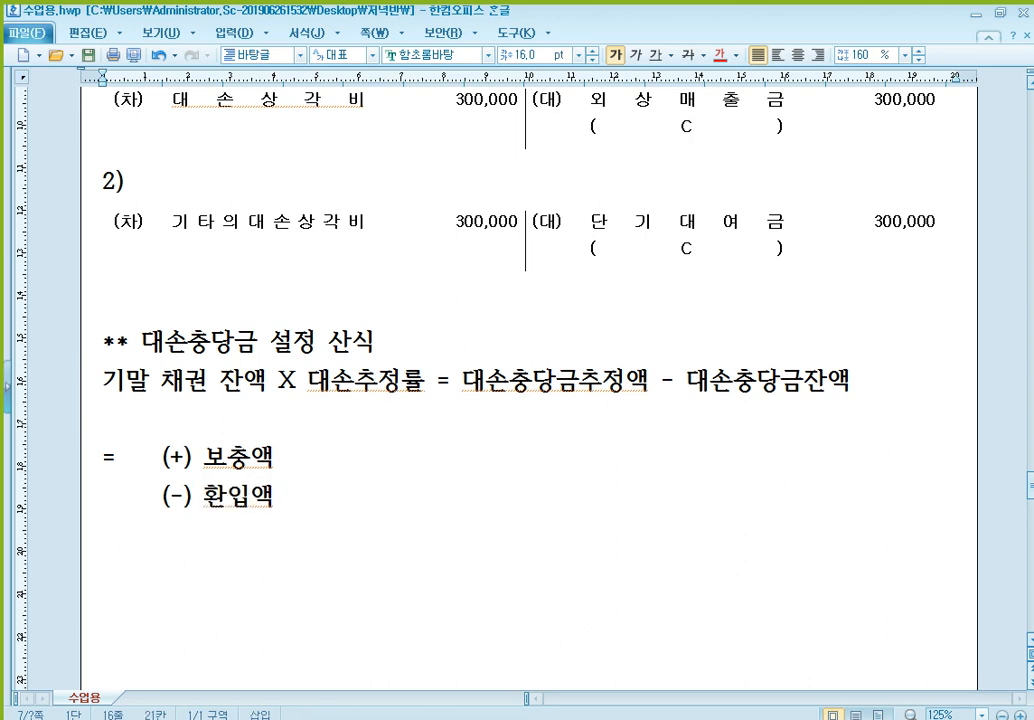
key("shift+Left")
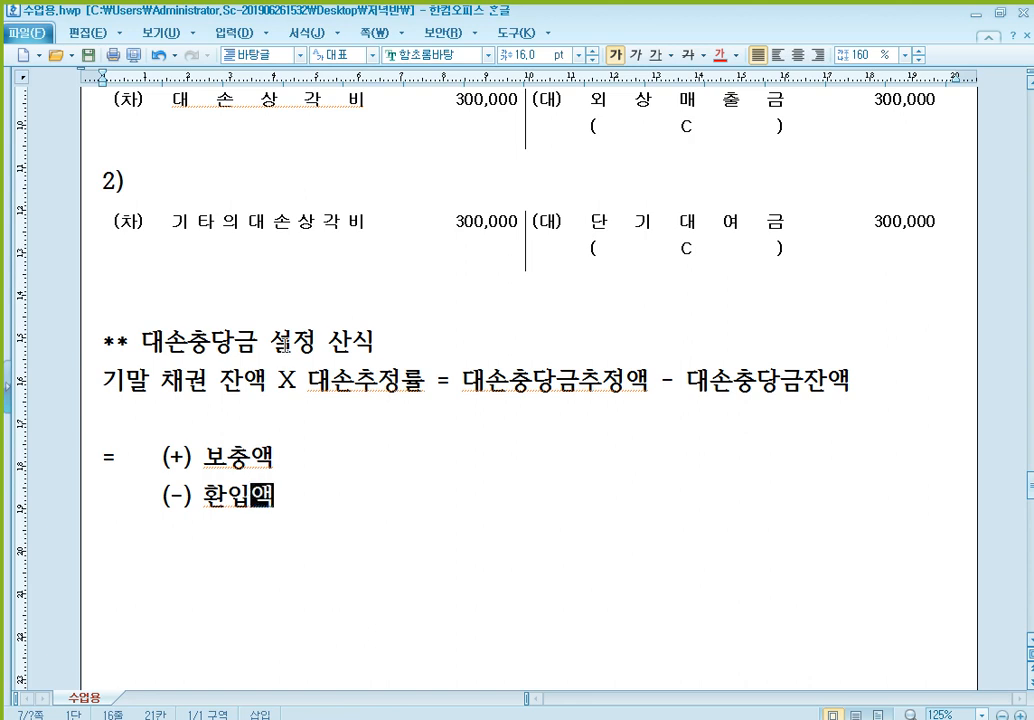
- Colour the term 대손충당금추정액 in the formula line red
scroll(285, 345, "down", 3)
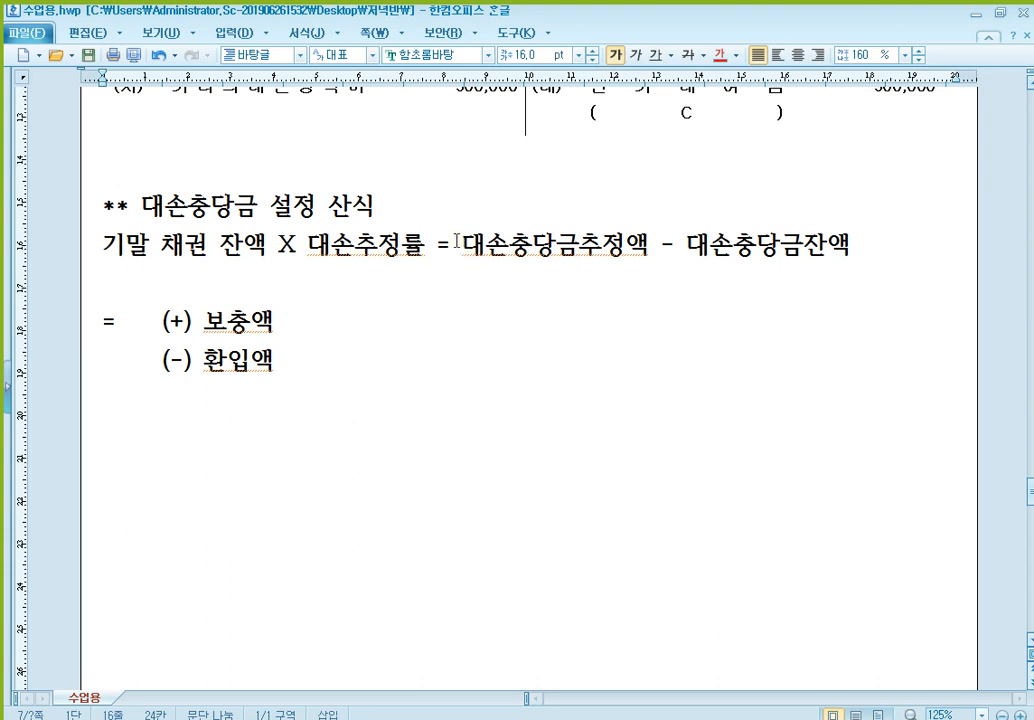
left_click_drag(459, 243, 648, 245)
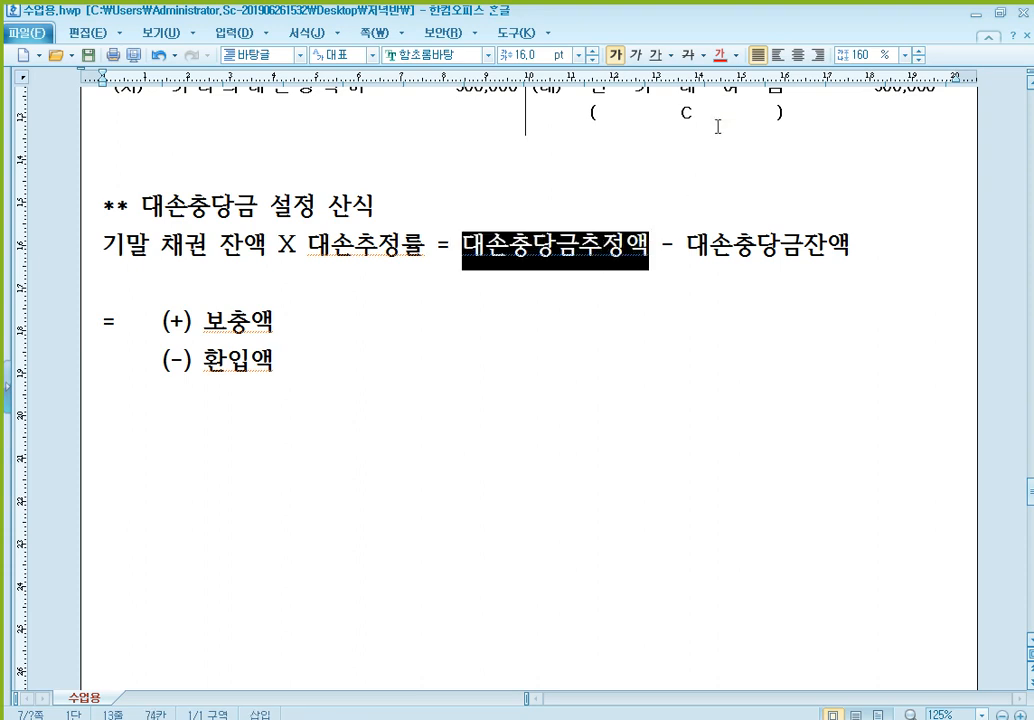
left_click(721, 56)
left_click(622, 245)
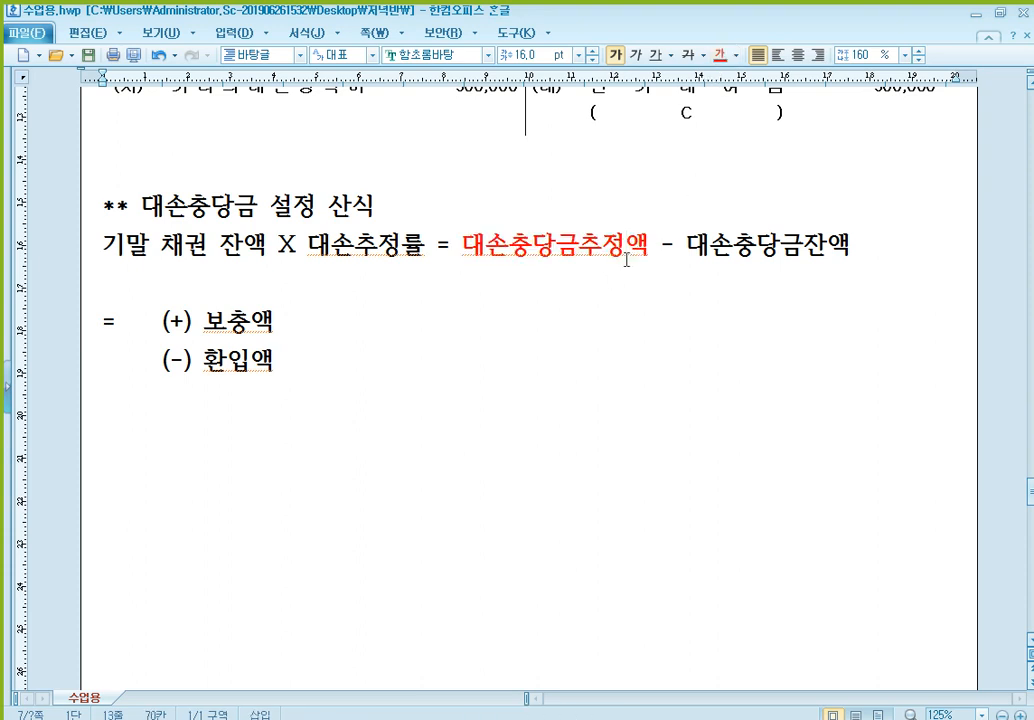
- Insert a new line directly under the formula and begin the worked example with "1) 100,000,000 X 1% ="
left_click(230, 283)
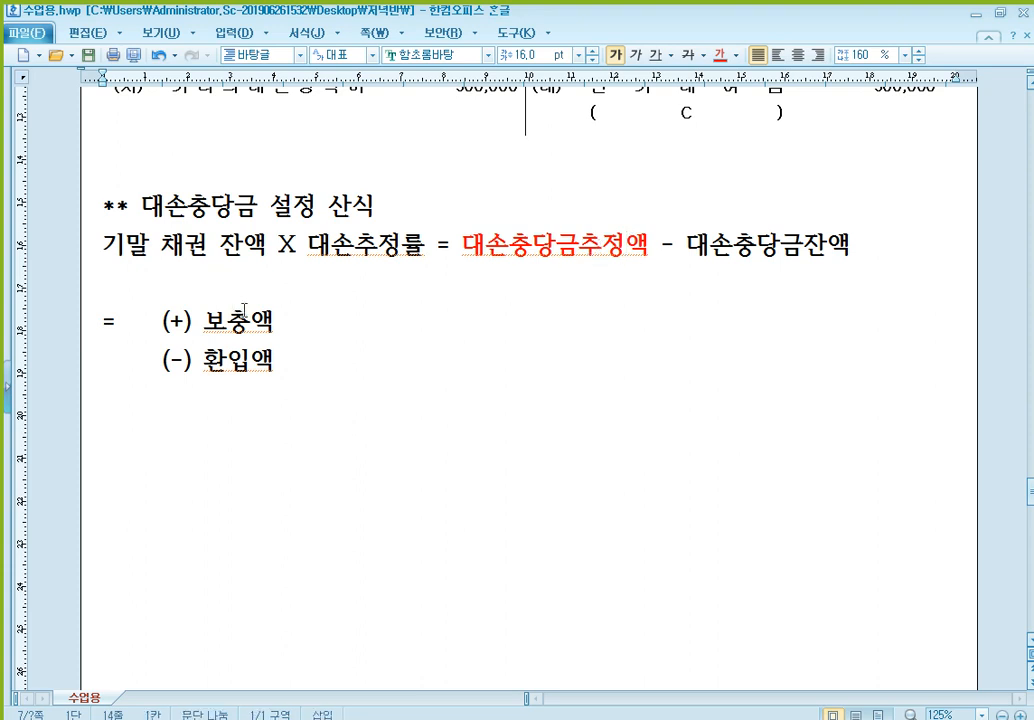
key("Return")
key("Up")
type("1")
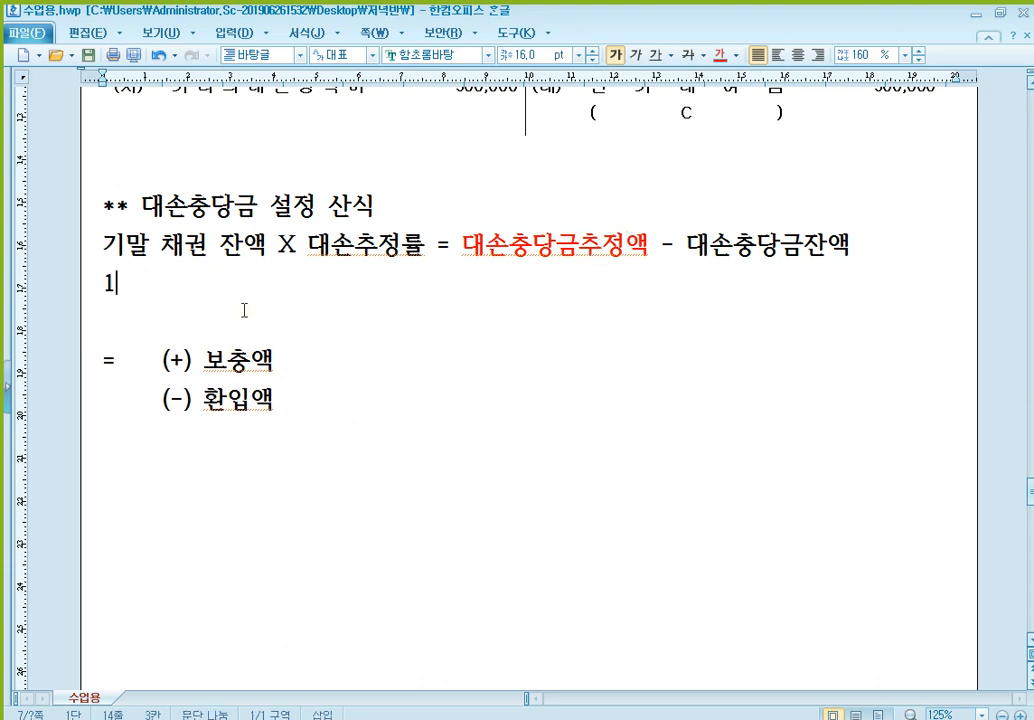
type(") 100,000,00")
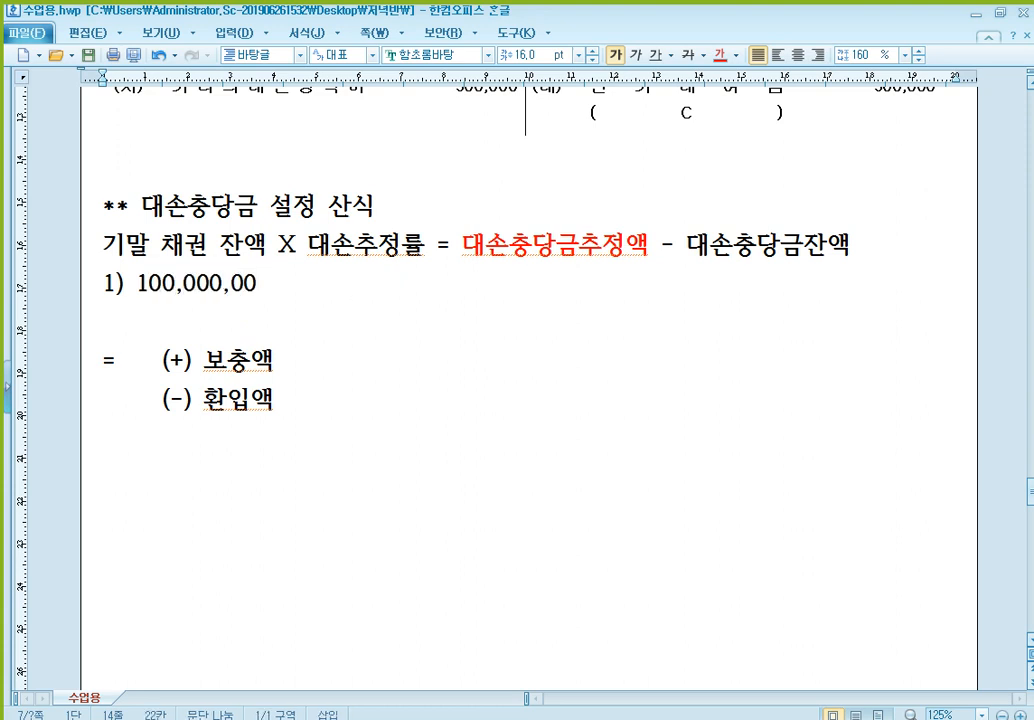
type("0 X  1%  =")
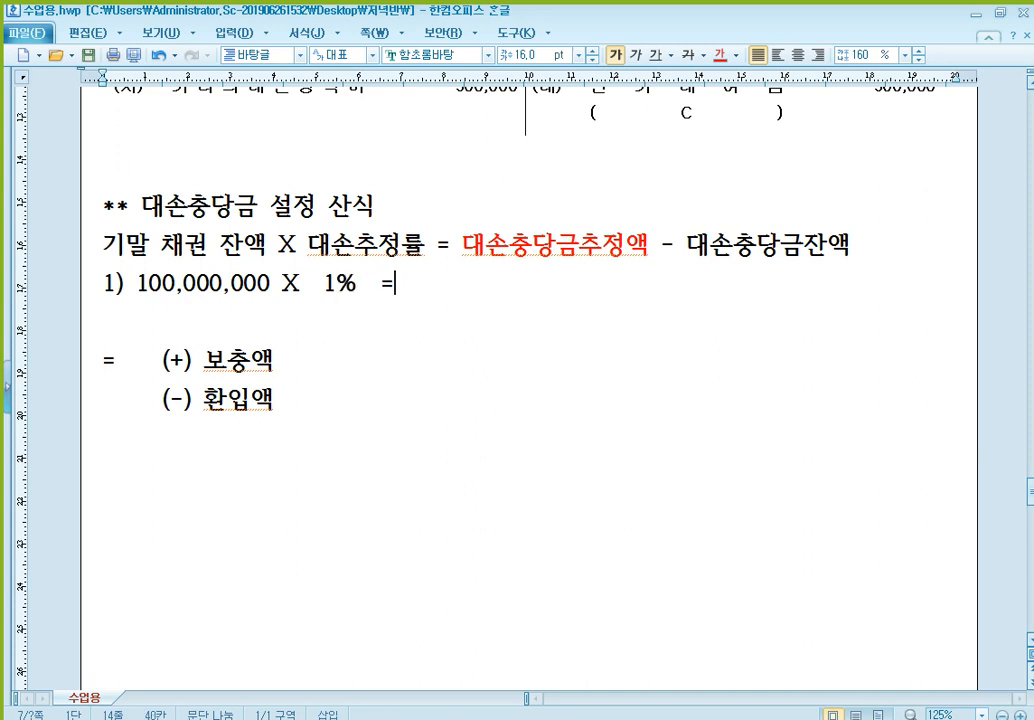
- Complete the 1) calculation with the estimate 1,000,000, subtract 600,000 and give the result as 400,000
type("1,000,000")
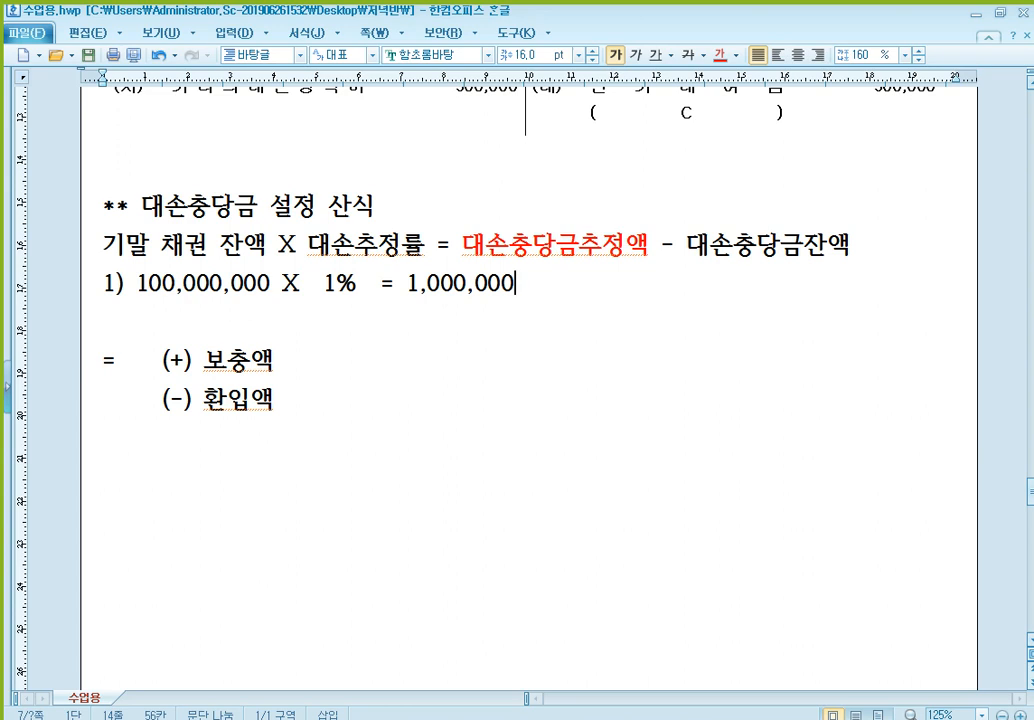
type(" - 600,000")
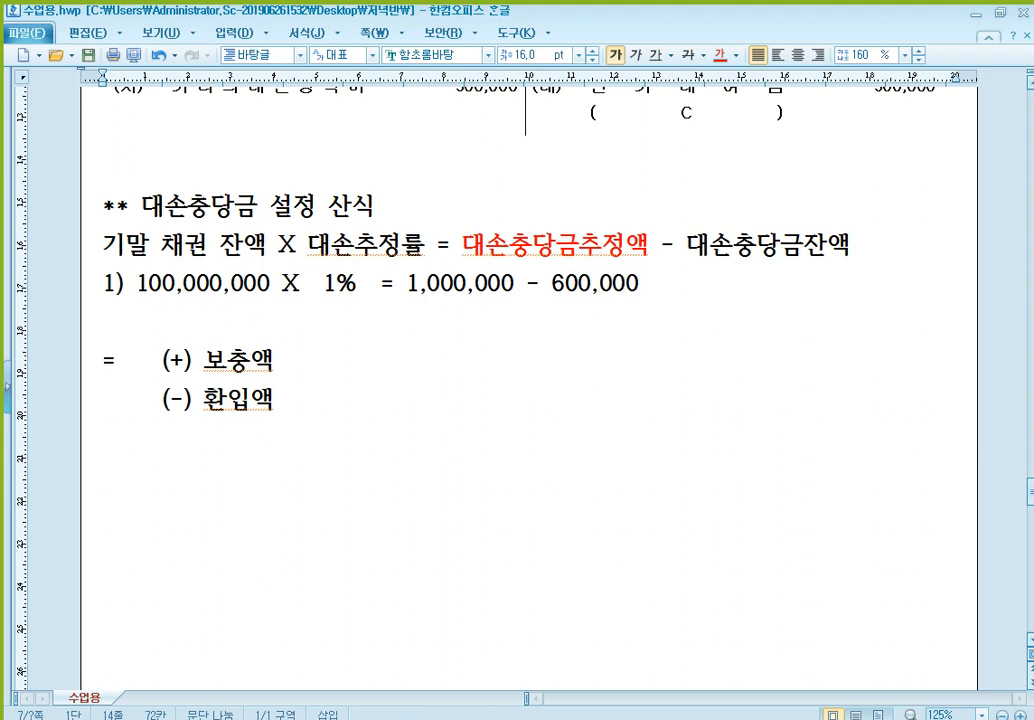
type(" = 400,000")
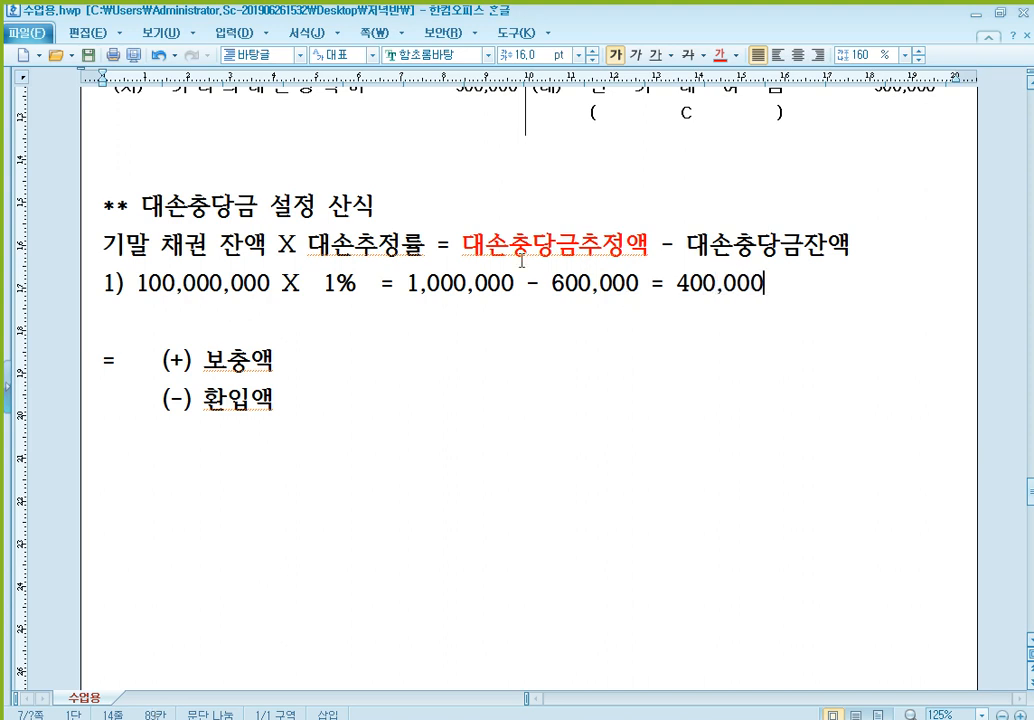
- Colour the estimate 1,000,000 in calculation 1) red
left_click_drag(408, 285, 515, 284)
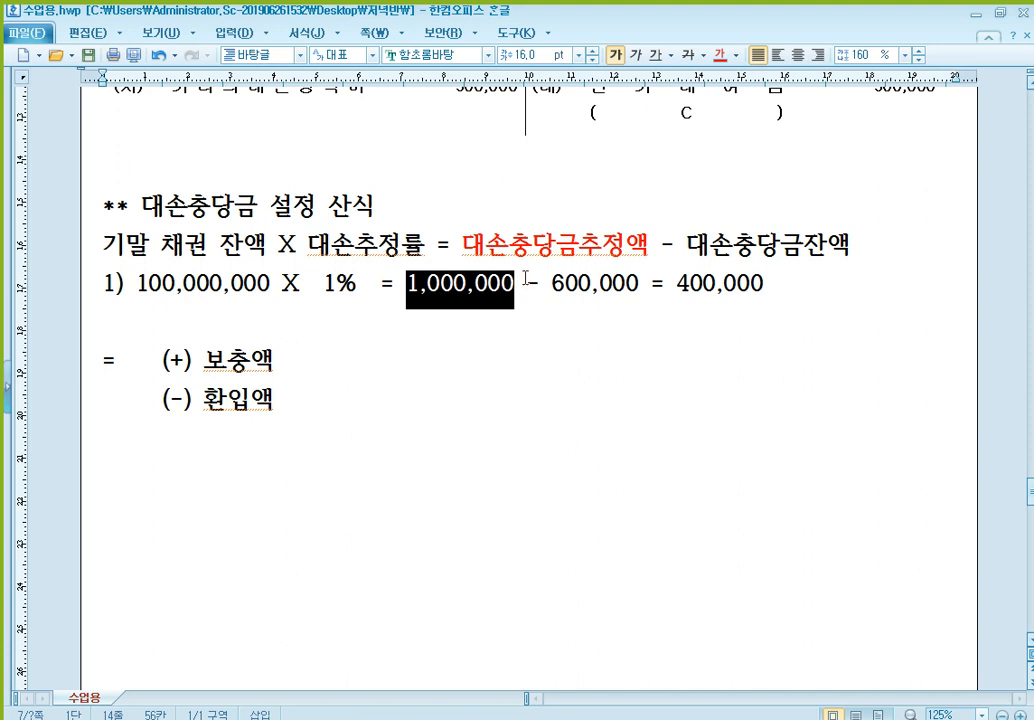
left_click(719, 54)
left_click(615, 290)
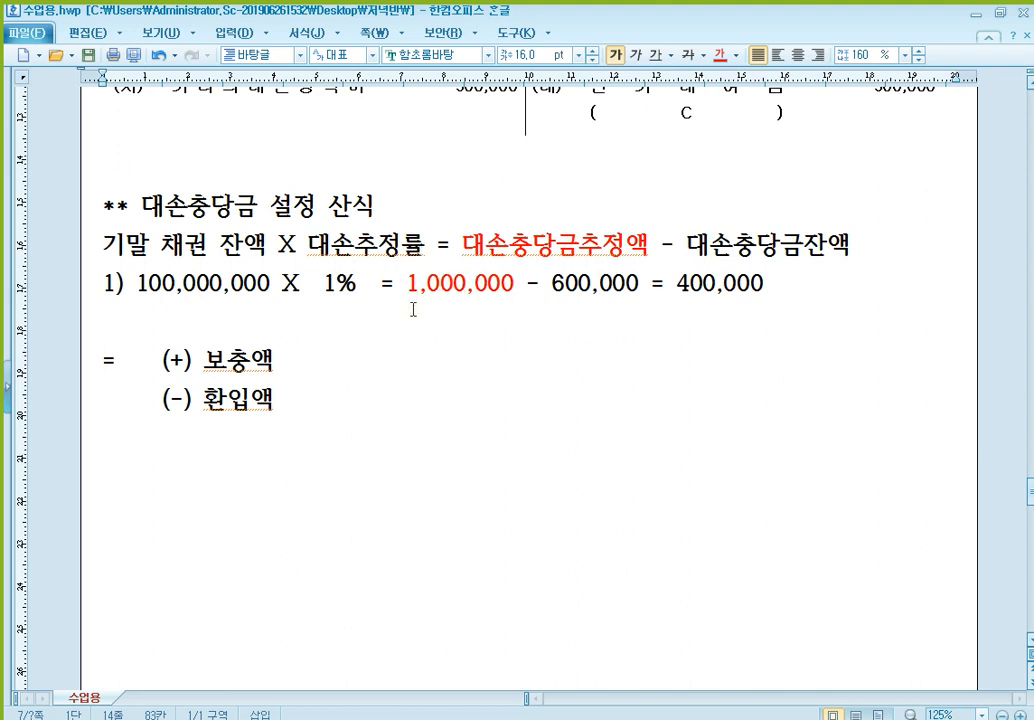
- Begin a second worked example on the empty line below calculation 1) with "2) 100,000,000 X 1% = 1,000,000"
left_click(308, 323)
type("2)")
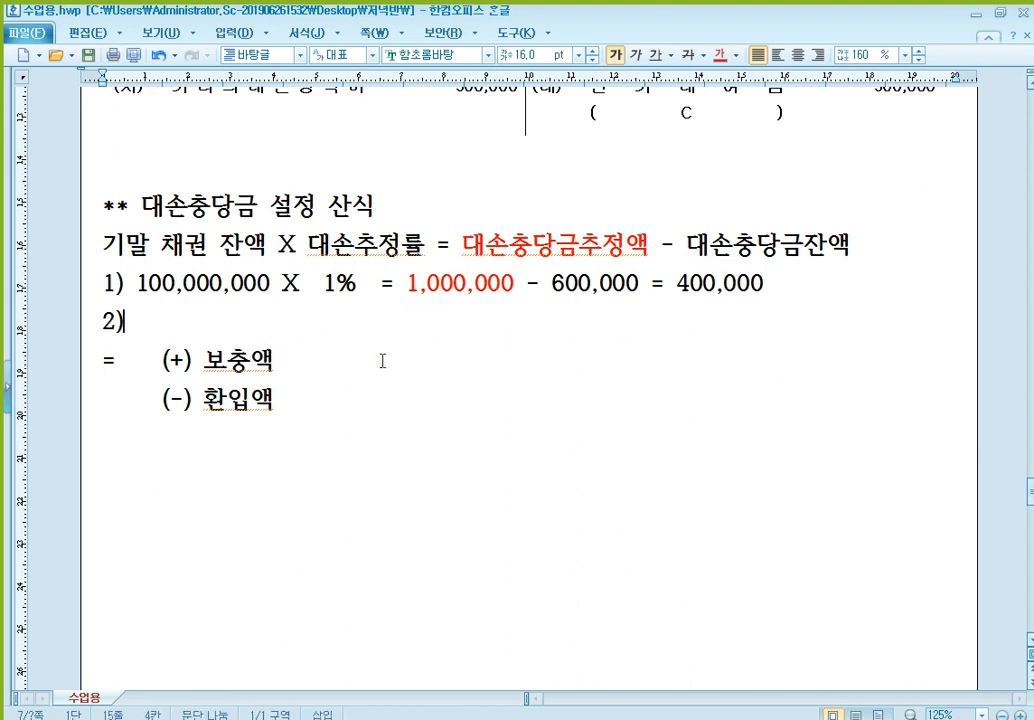
type(" 100,000")
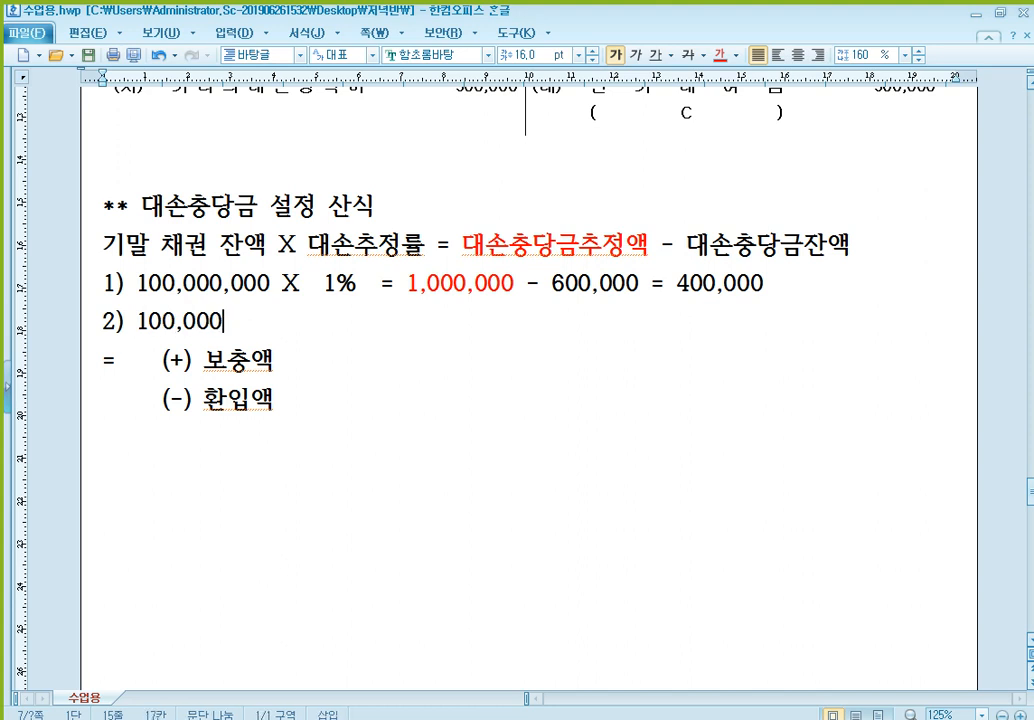
type(",000 X  ")
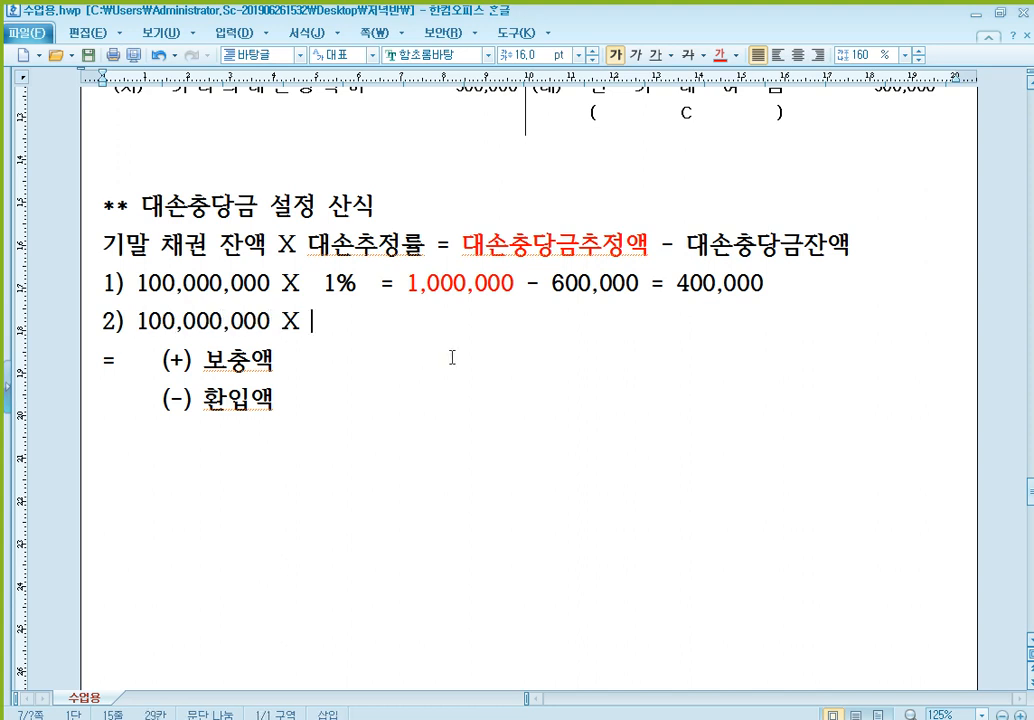
type("1%  = 1,000,000")
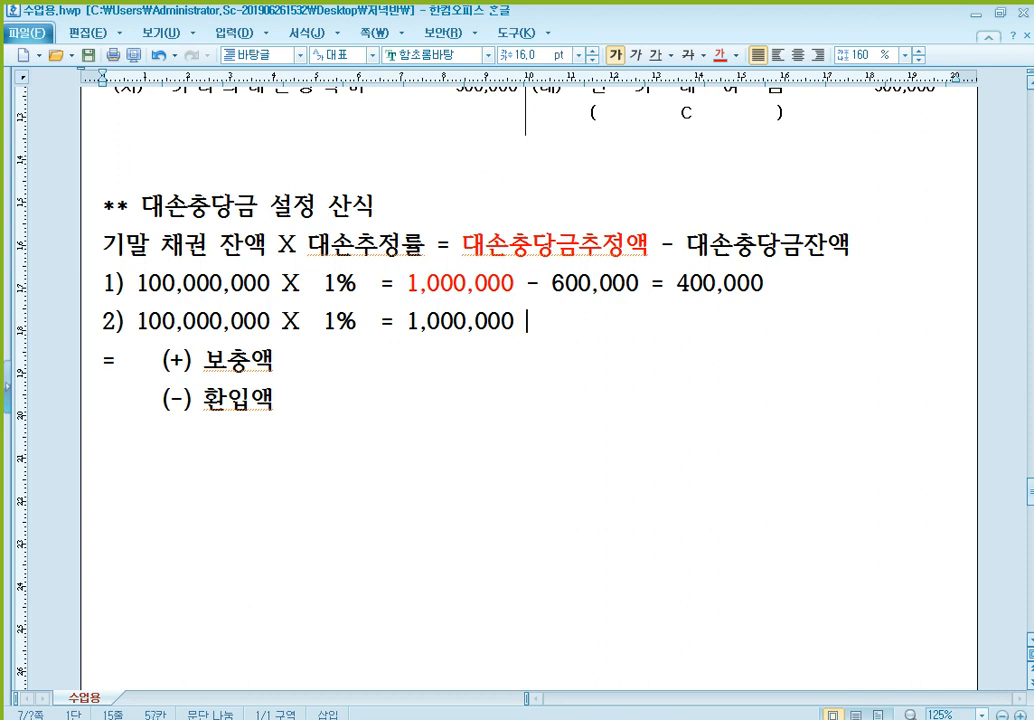
- Complete calculation 2) by subtracting 1,200,000 and giving the result as (-)200,000
type("- 1,200,000 =")
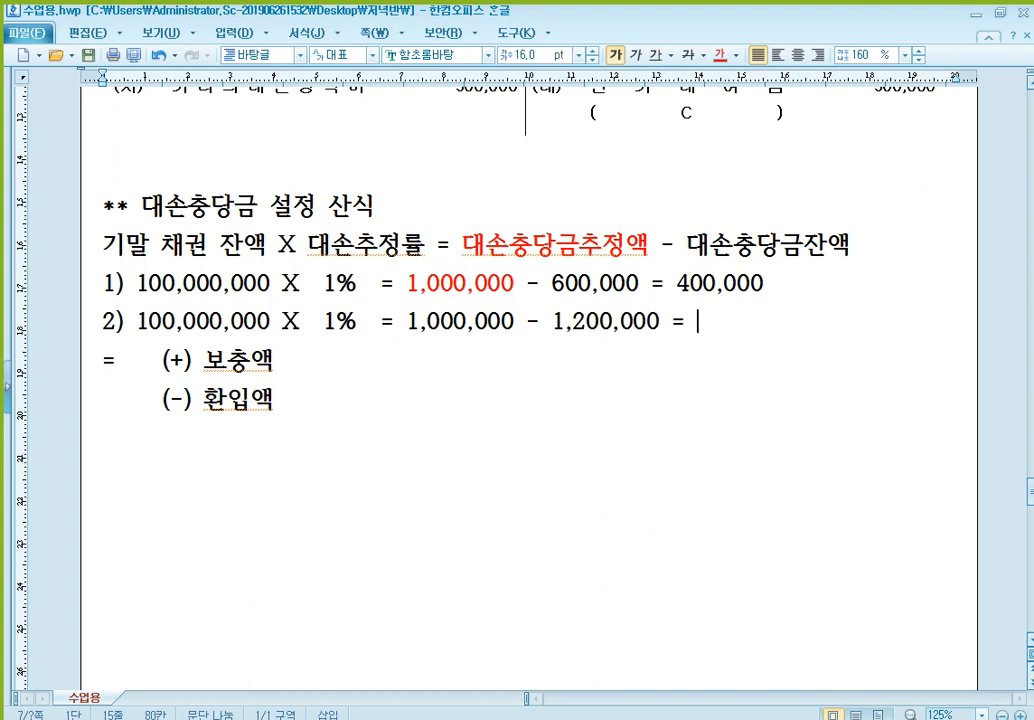
type(" (-)200,000")
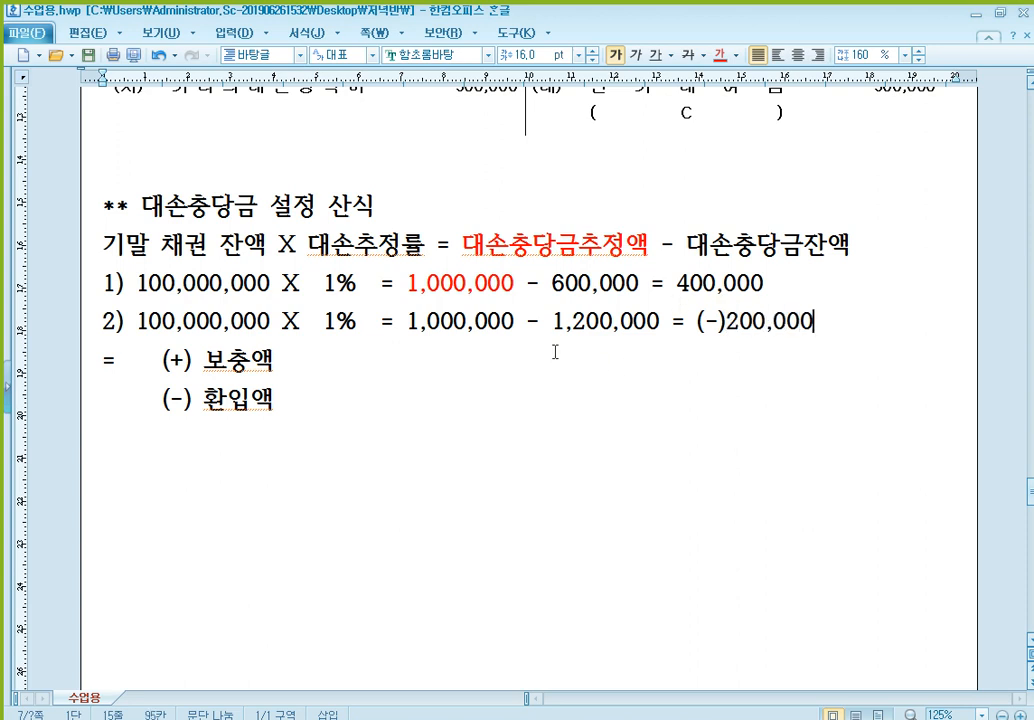
- Colour the estimate 1,000,000 in calculation 2) red
left_click(486, 321)
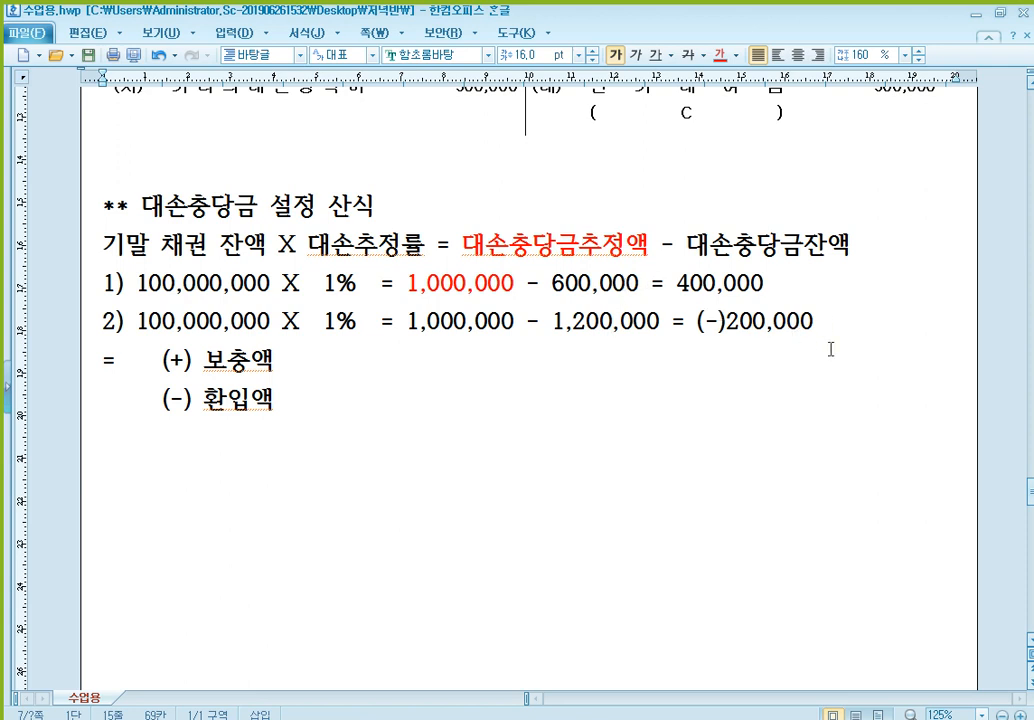
left_click(613, 321)
left_click_drag(408, 320, 516, 322)
left_click(720, 56)
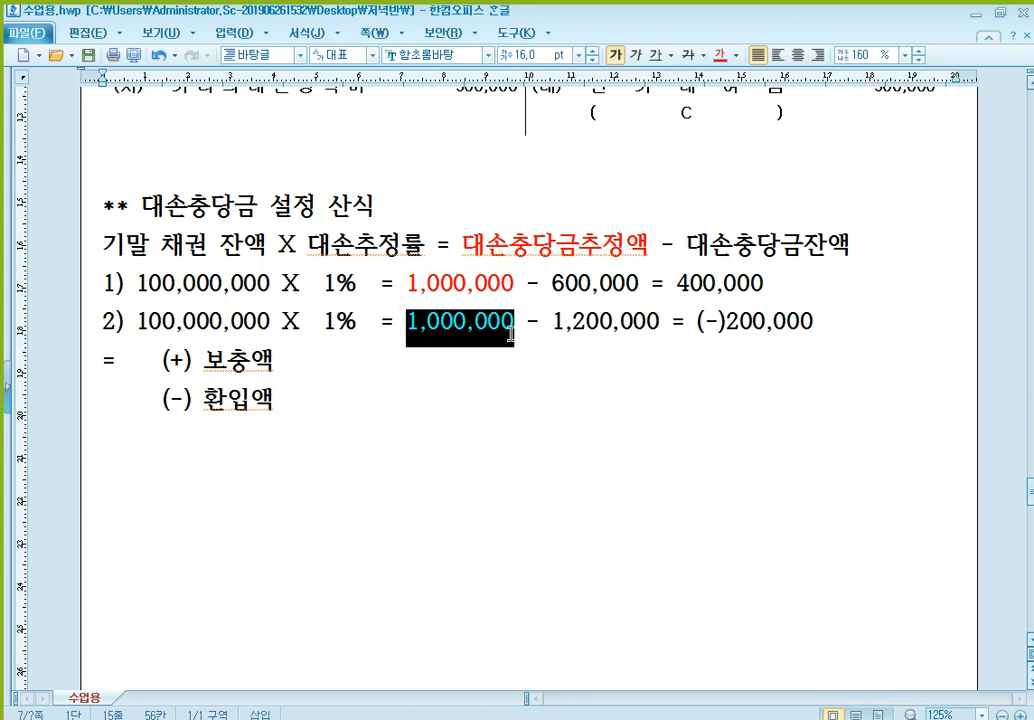
left_click(501, 284)
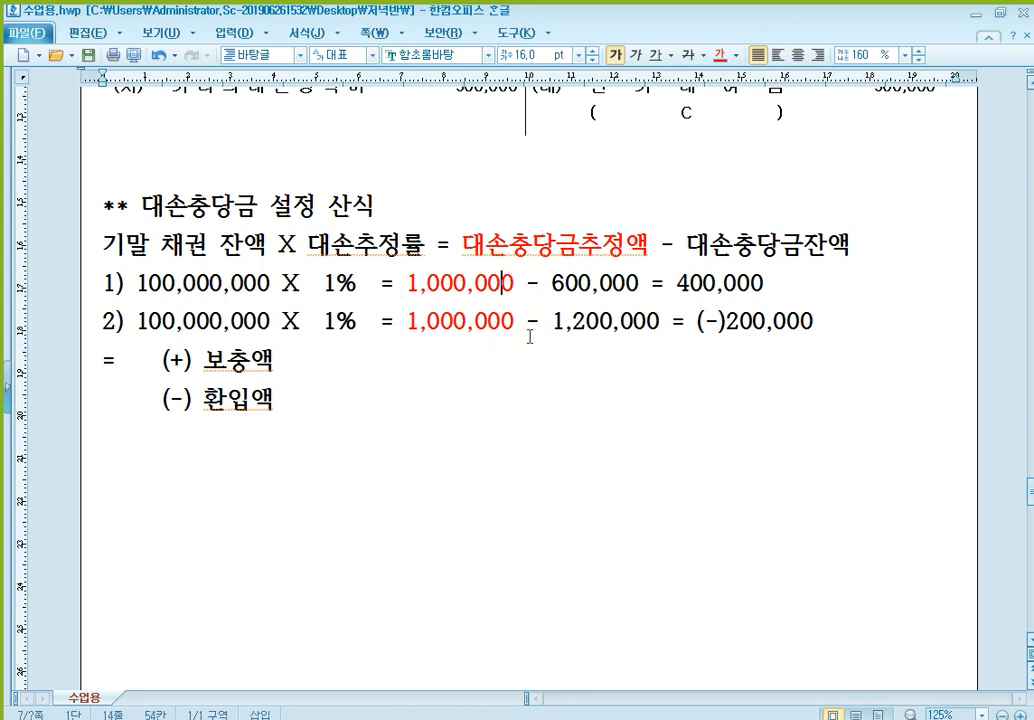
- Add the heading "(+) 보충액" on the line below "(-) 환입액", followed by a new line
scroll(463, 245, "down", 1)
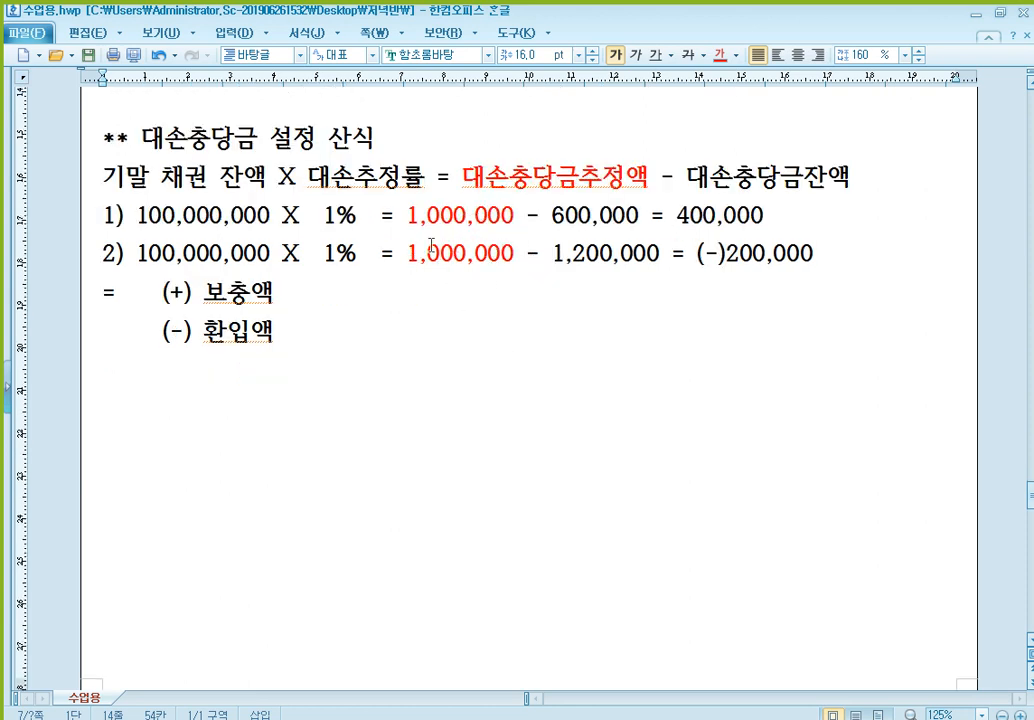
left_click(502, 215)
left_click(233, 382)
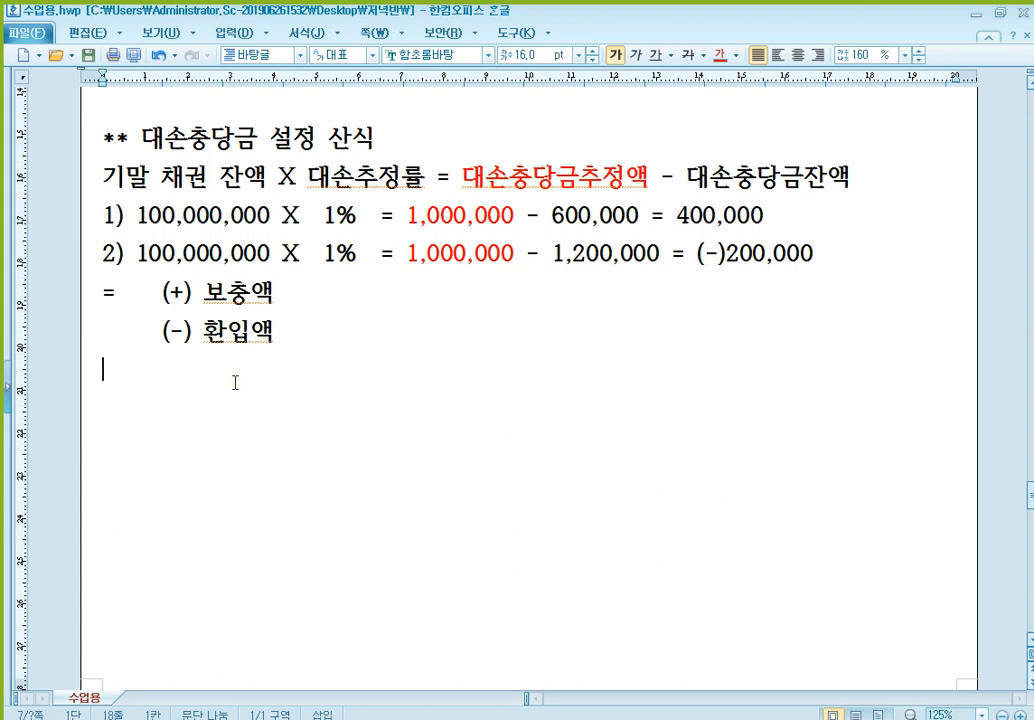
type("(+) qq")
key("BackSpace")
type("보토")
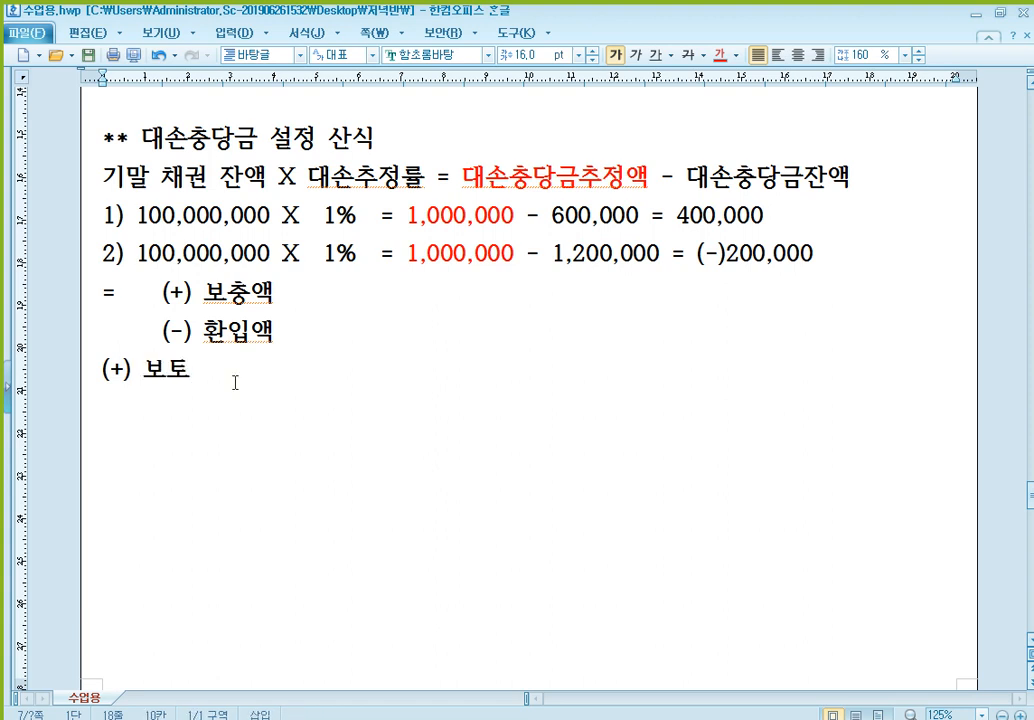
key("BackSpace")
key("BackSpace")
type("충액")
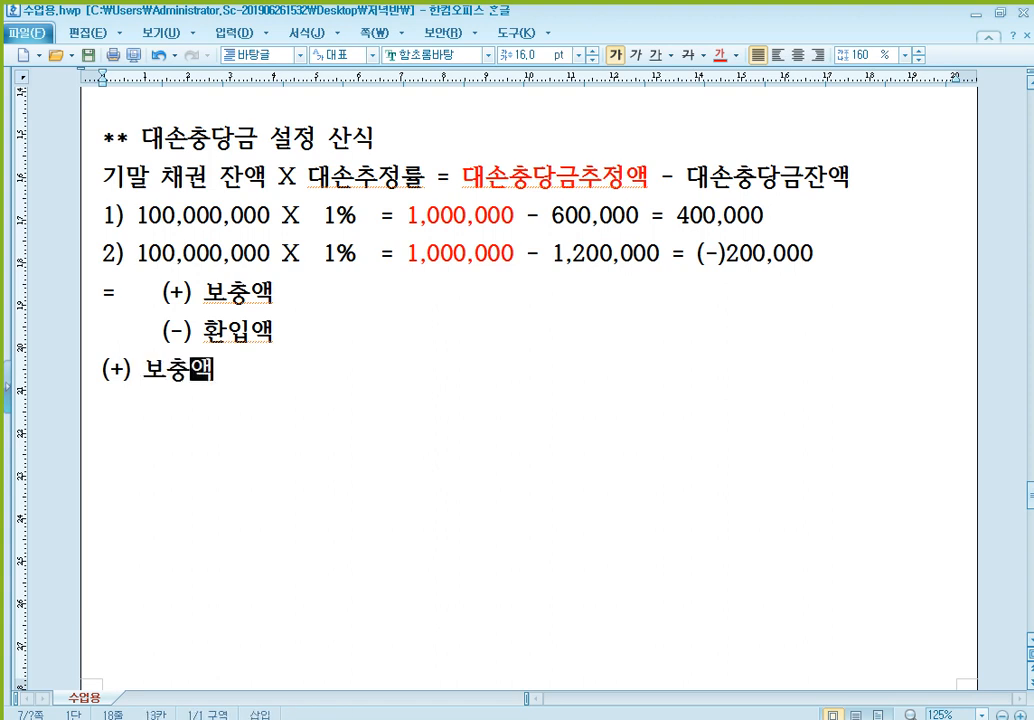
key("Return")
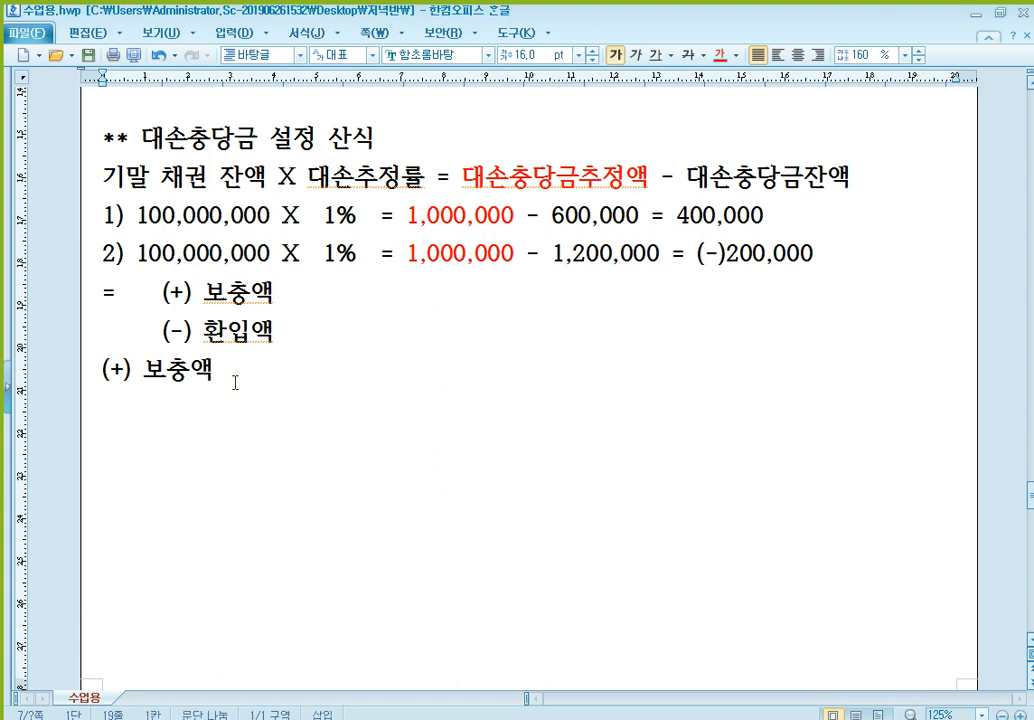
- Write the subheading "- 매출채권" and paste the blank (차)/(대) journal entry table beneath it
type("- 매출채권")
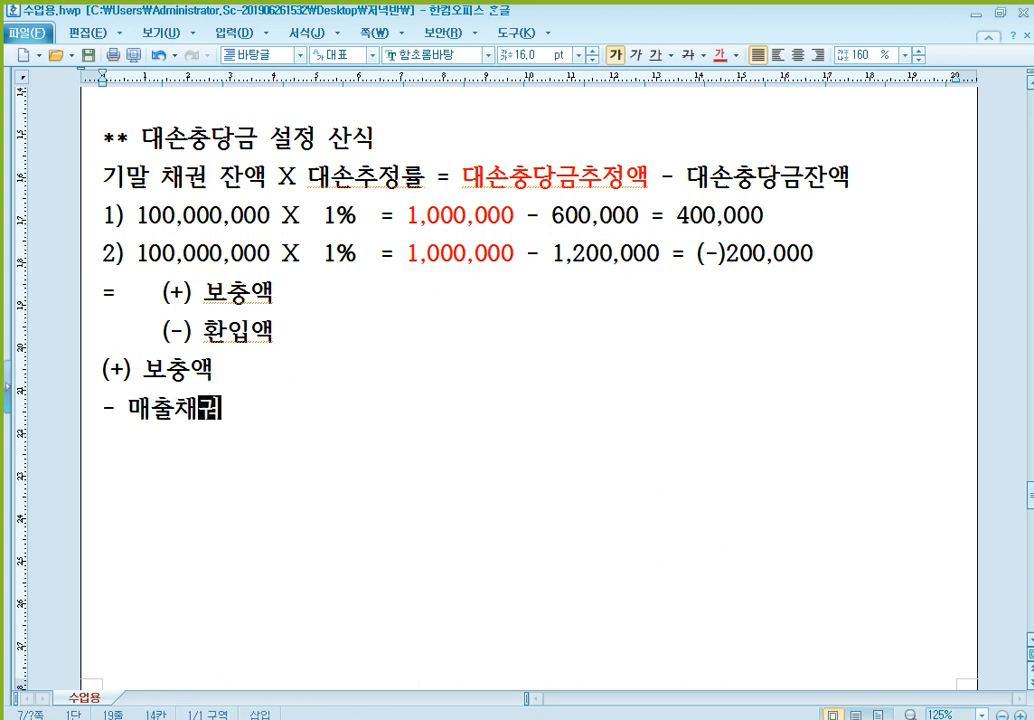
key("Return")
type("(차)\t(대)")
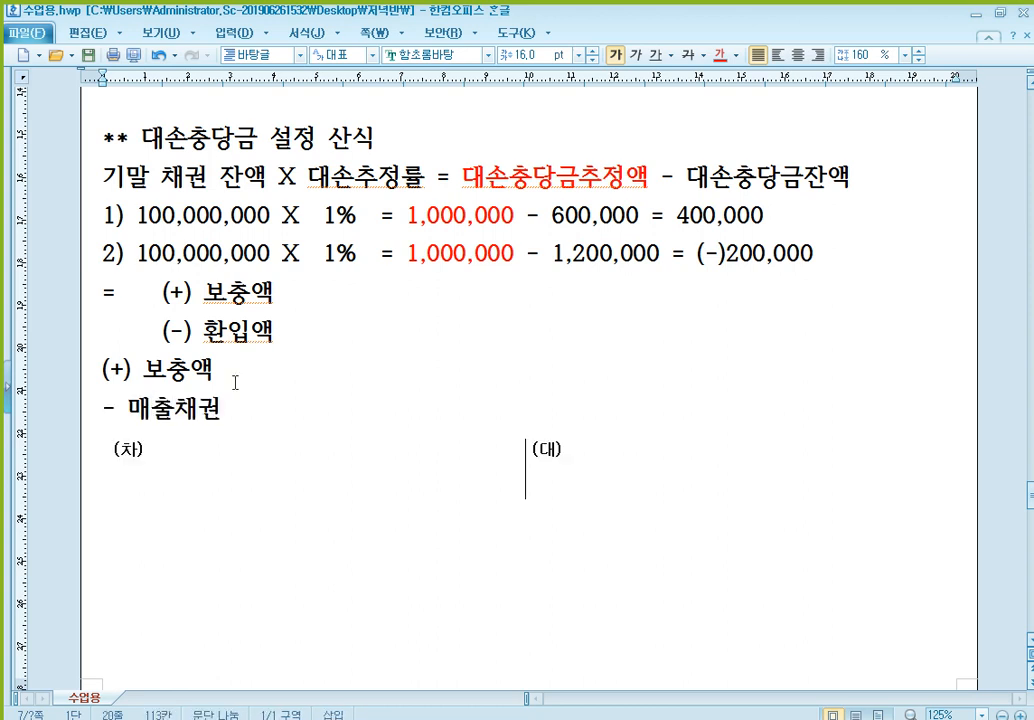
- Fill in the 매출채권 entry with debit 대손상각비 400,000 and credit 대손충당금 400,000
left_click(233, 461)
type("대손상")
type("각비")
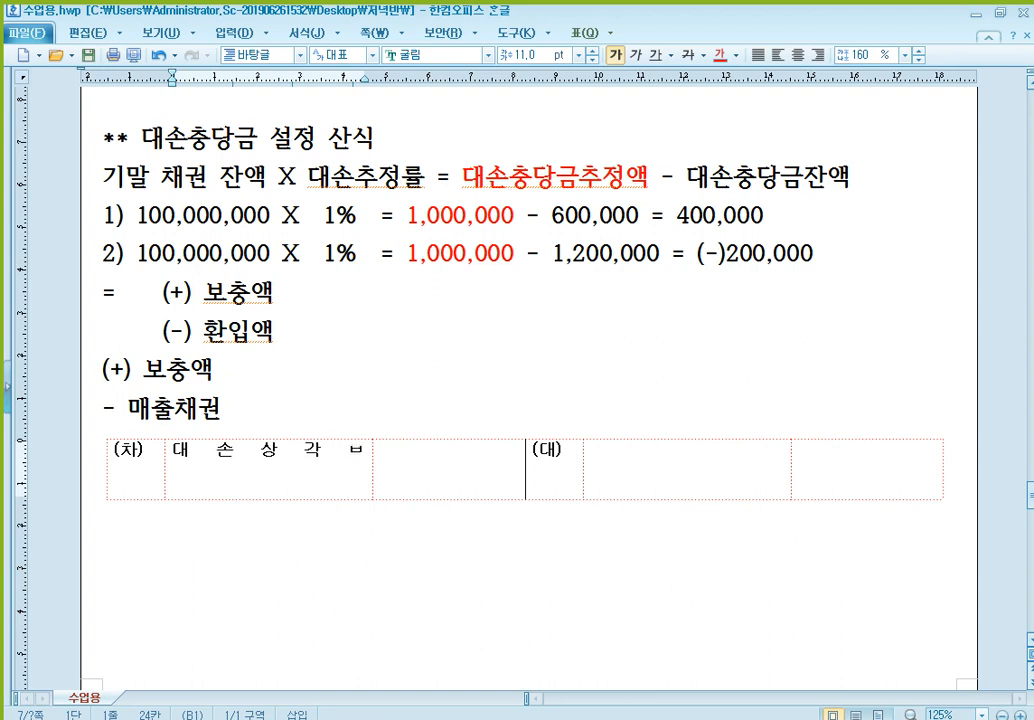
key("Tab")
type("400,000")
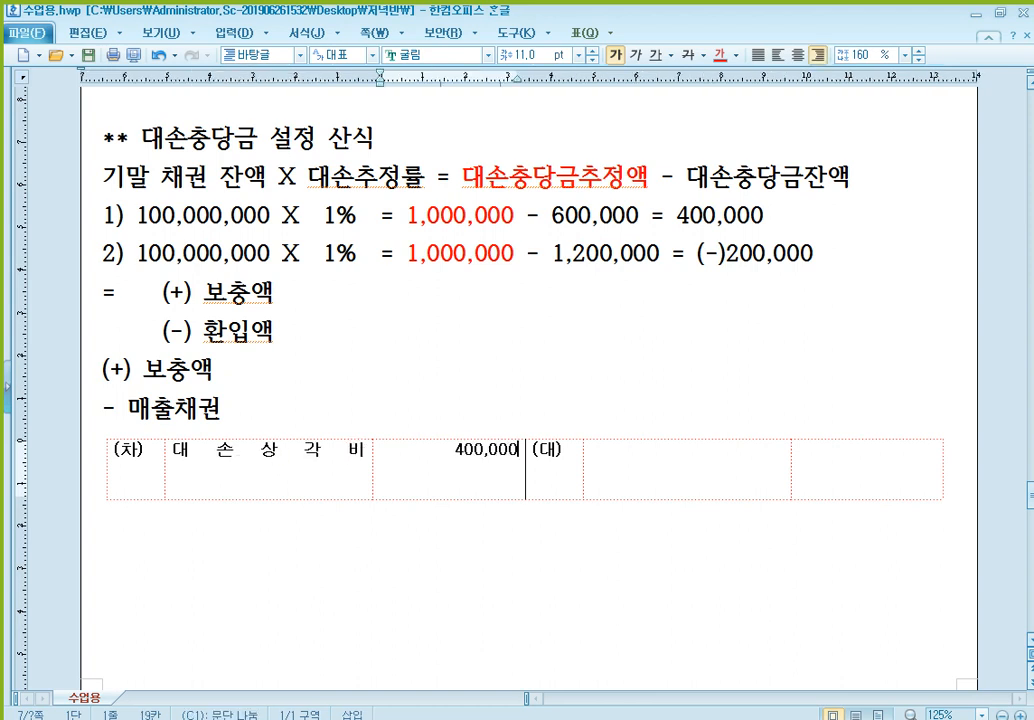
left_click(669, 468)
type("대손충당")
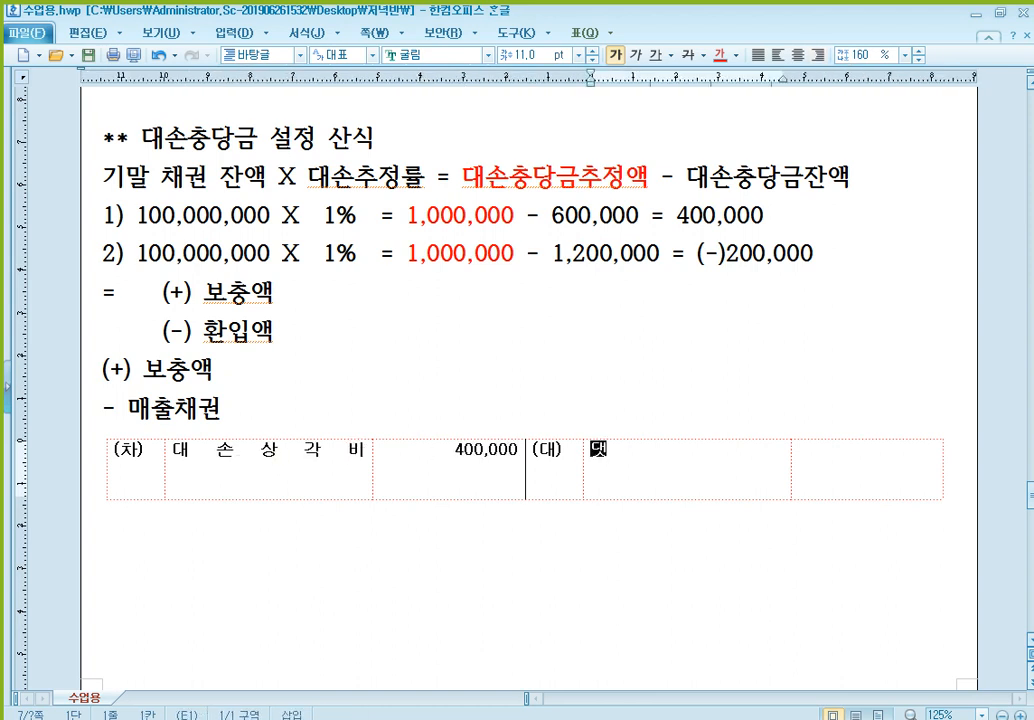
type("금")
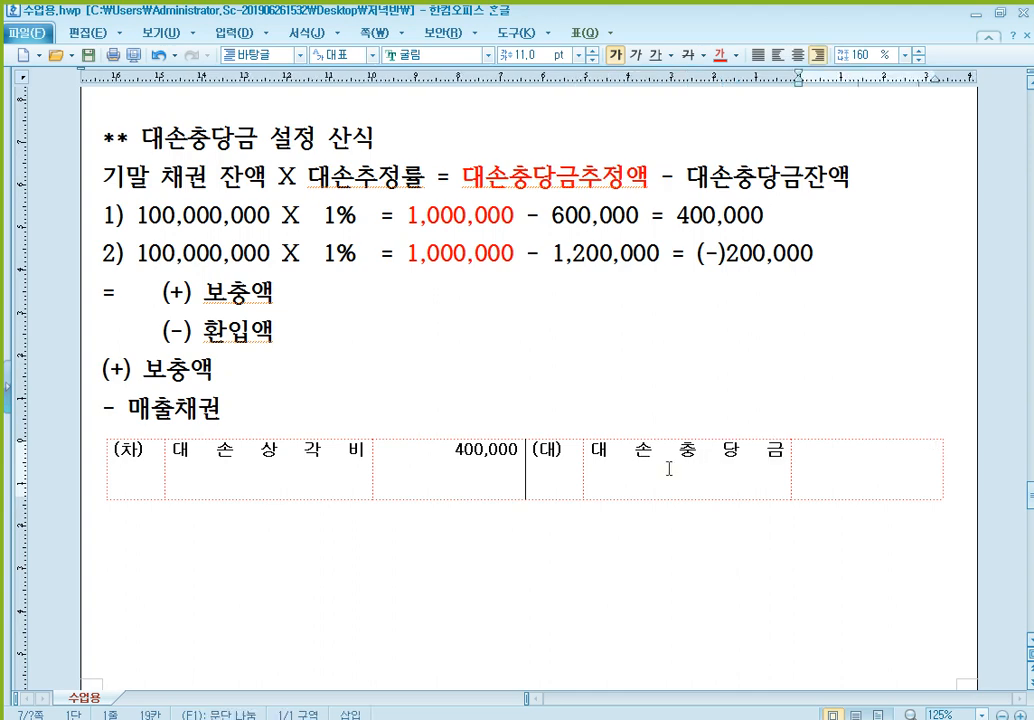
key("Tab")
type("400,000")
- Add the subheading "- 기타채권" below the 매출채권 entry and paste another blank (차)/(대) table under it
scroll(540, 392, "down", 3)
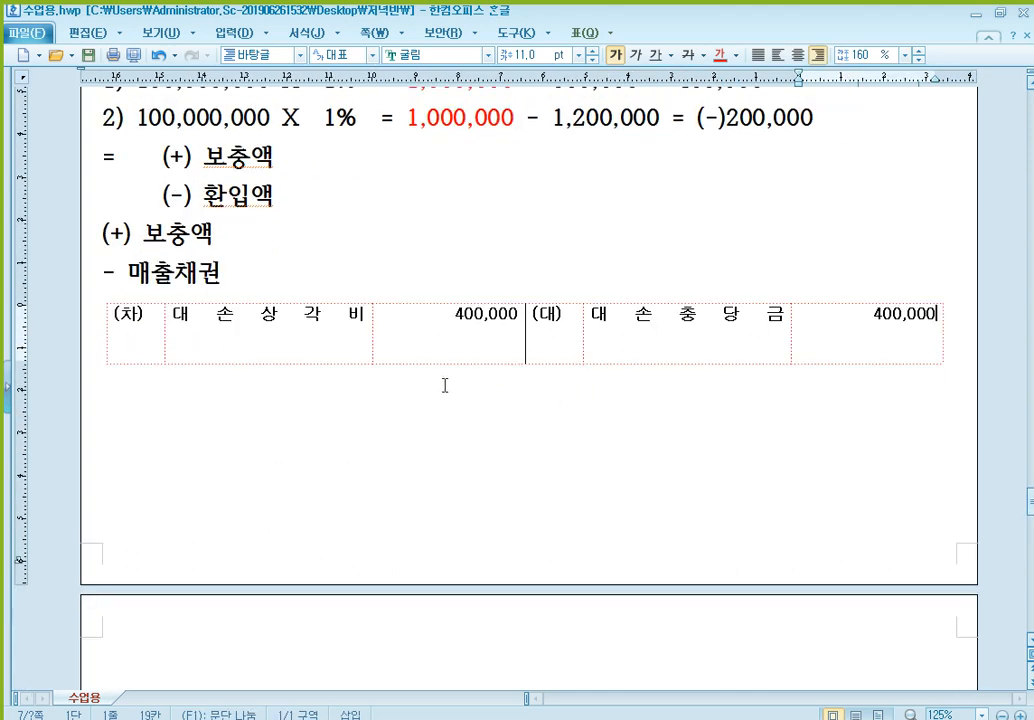
left_click(206, 389)
type("- 기타채권")
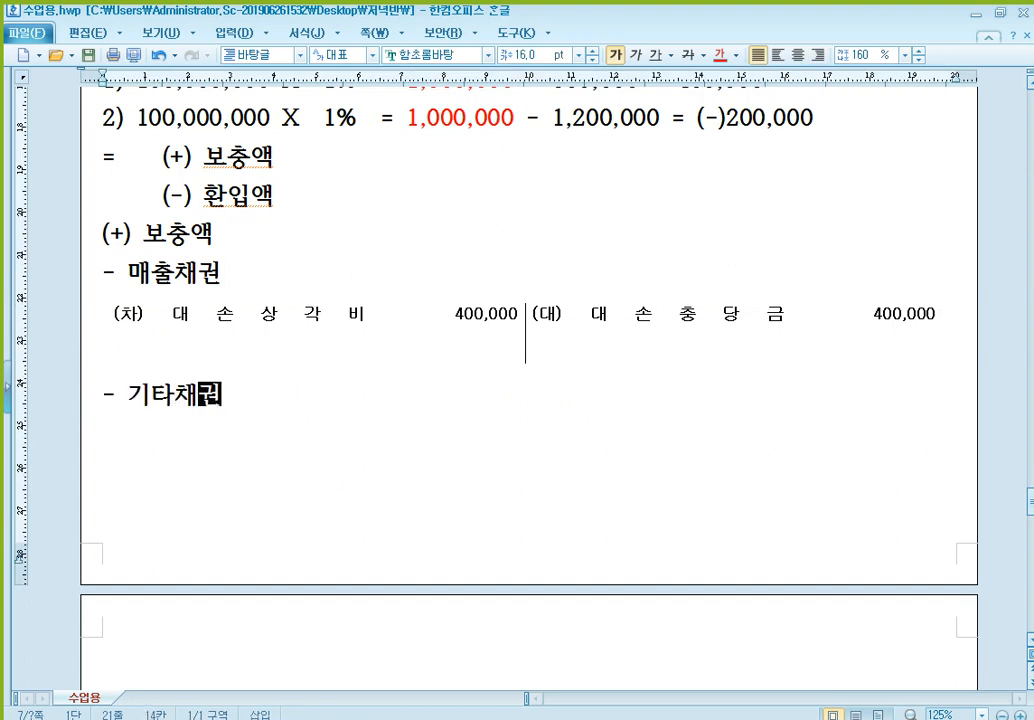
key("Return")
key("ctrl+v")
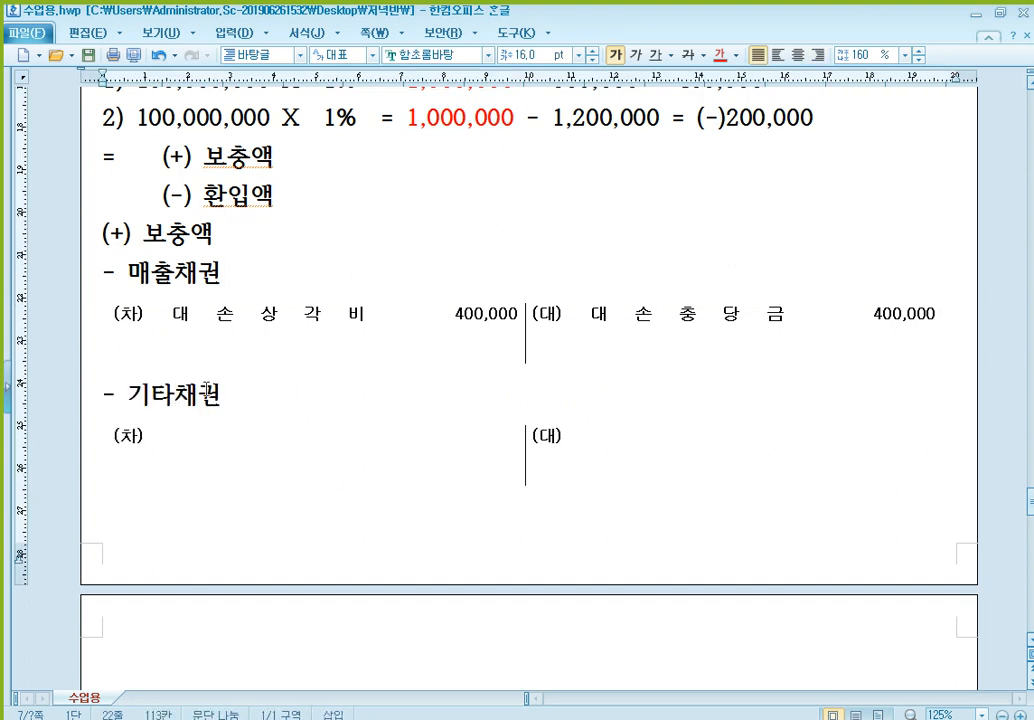
- Enter 기타의대손상각비 400,000 on the debit side of the 기타채권 journal entry
left_click(240, 434)
type("기타ㅇ의대손상각비")
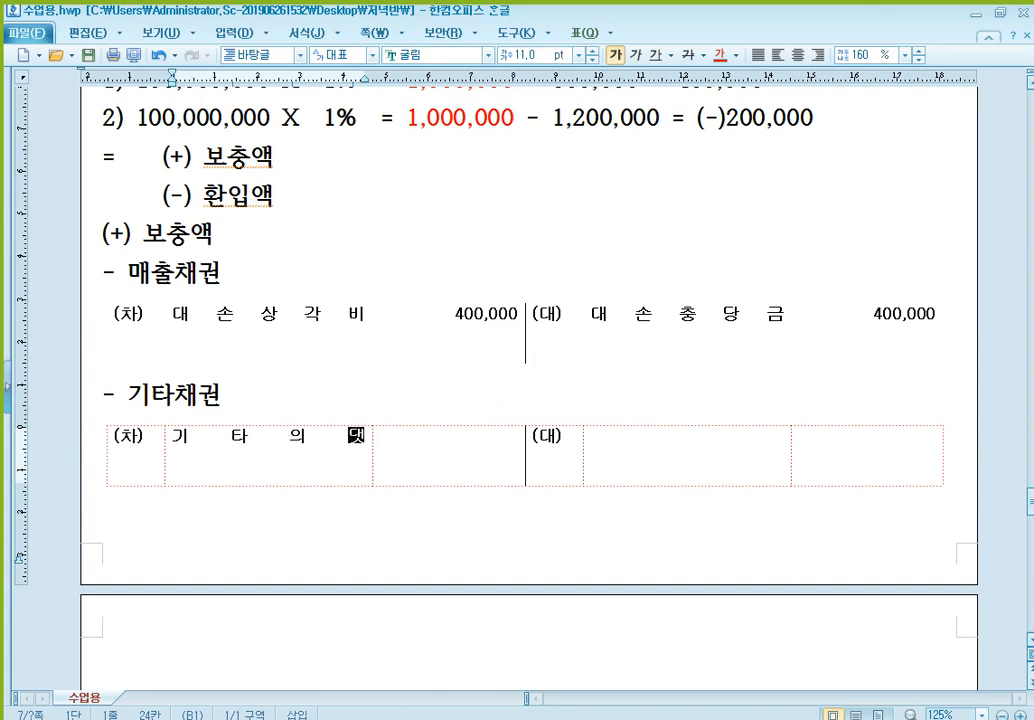
key("Tab")
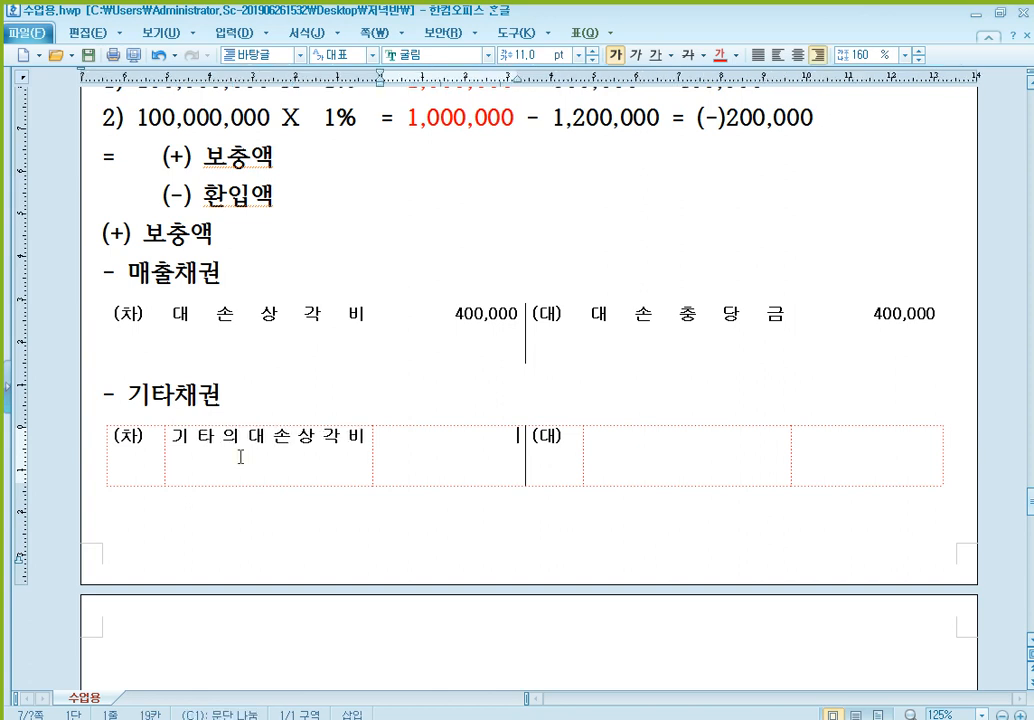
type("400,000")
key("Tab")
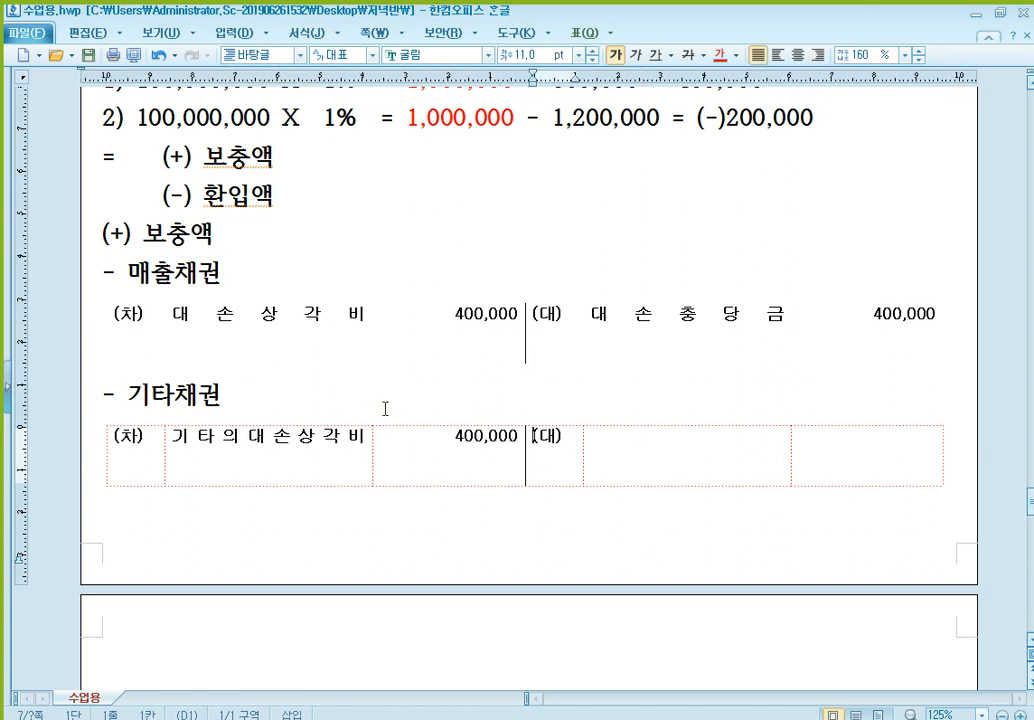
- Enter 대손충당금 400,000 on the credit side of the 기타채권 journal entry
key("Tab")
type("대손충당")
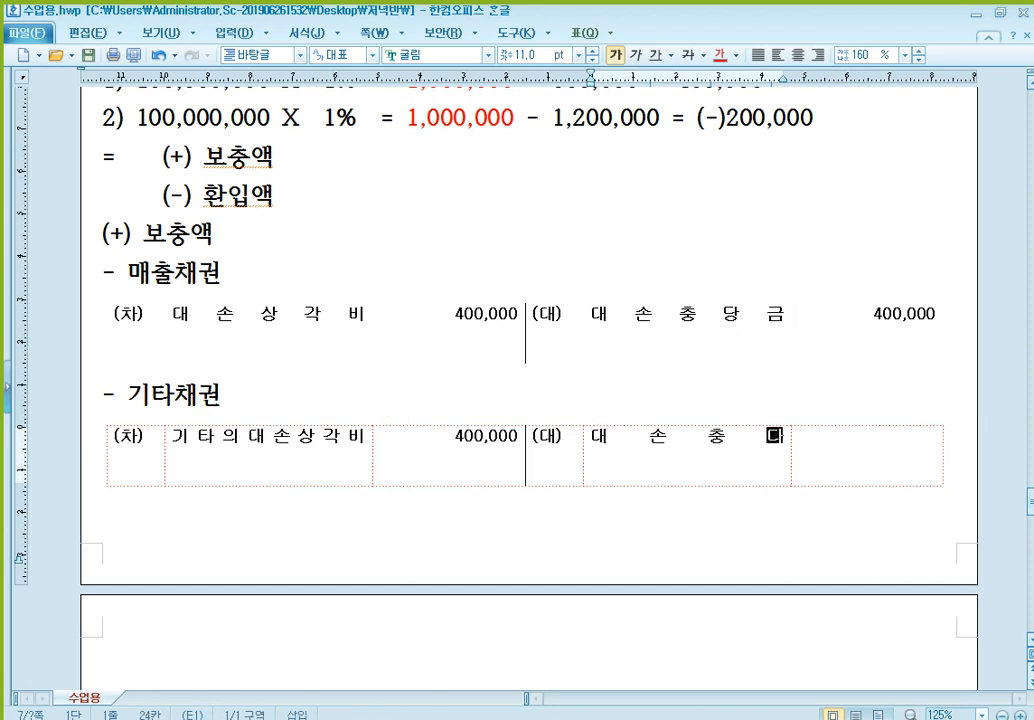
type("금")
key("Tab")
type("400,000")
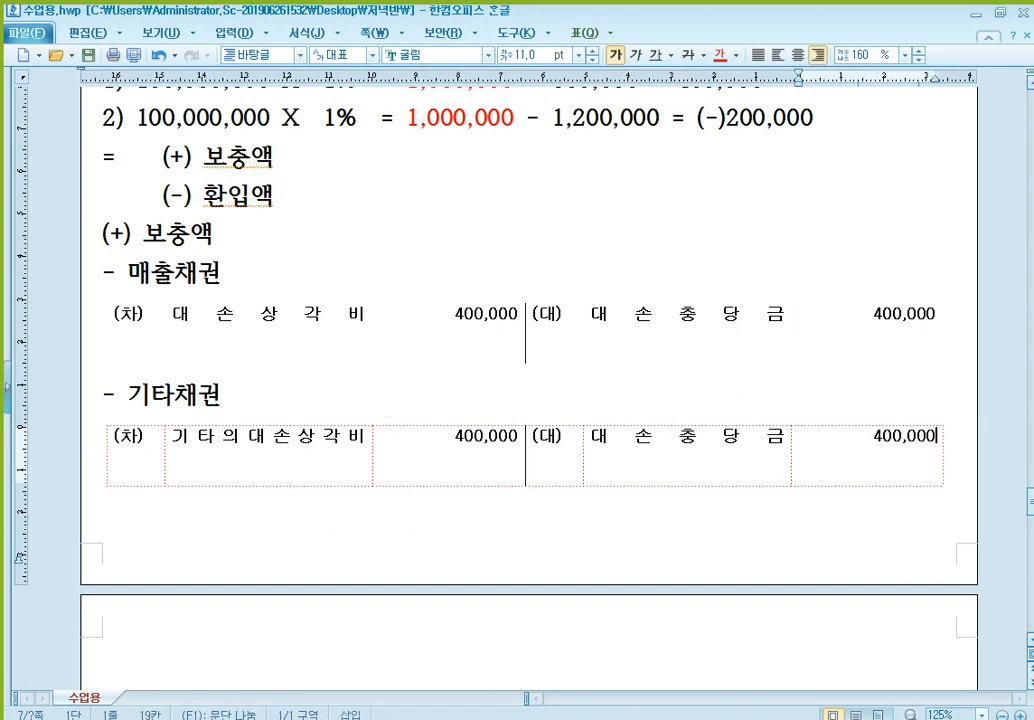
- Insert blank lines above "** 대손충당금 설정 산식" so the section starts on a new page, and return below the 기타채권 entry
scroll(462, 422, "down", 2)
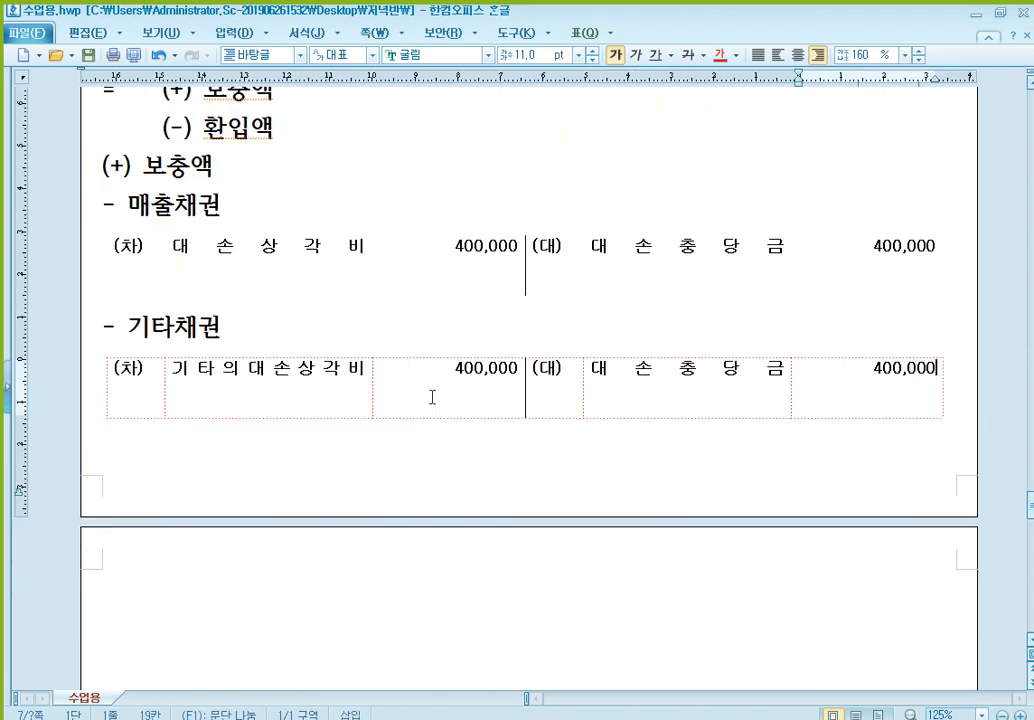
scroll(311, 265, "up", 3)
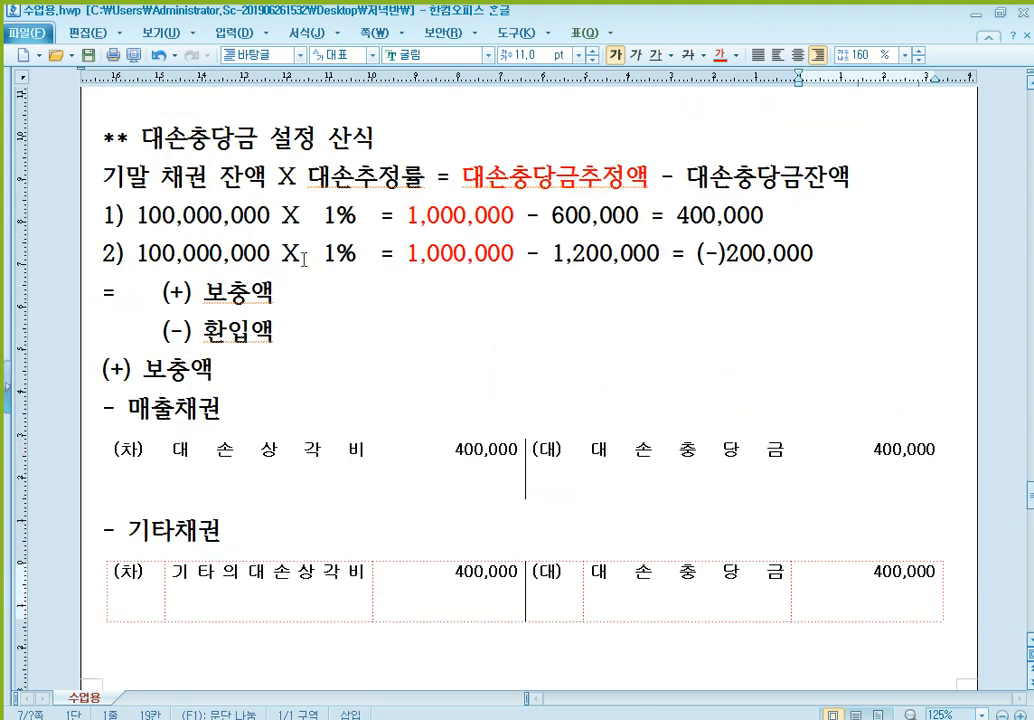
left_click(196, 92)
key("Return")
key("Return")
key("Return")
key("Return")
key("Return")
key("Return")
key("Return")
key("Return")
key("Return")
key("Return")
key("Return")
key("Return")
key("Return")
key("Return")
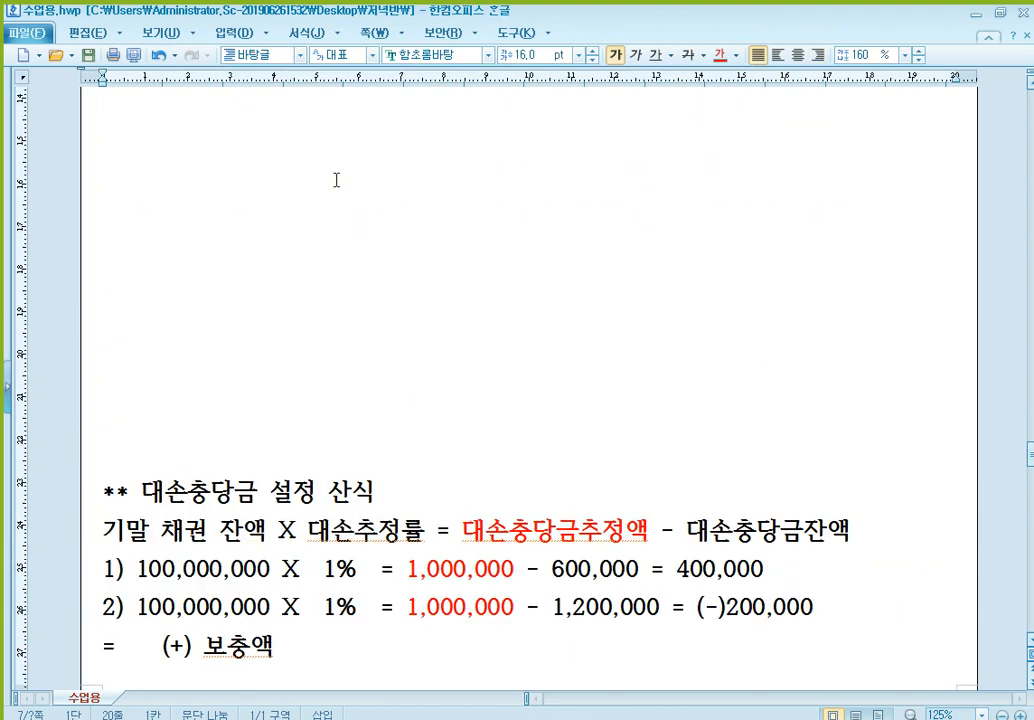
scroll(400, 250, "down", 5)
scroll(410, 260, "up", 1)
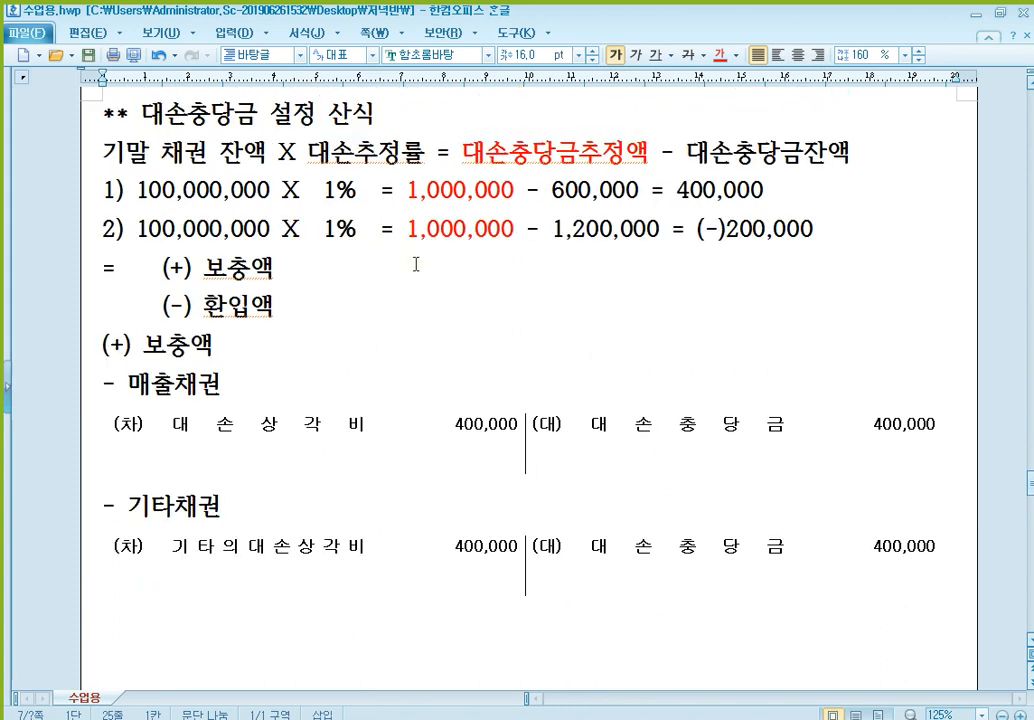
left_click(359, 634)
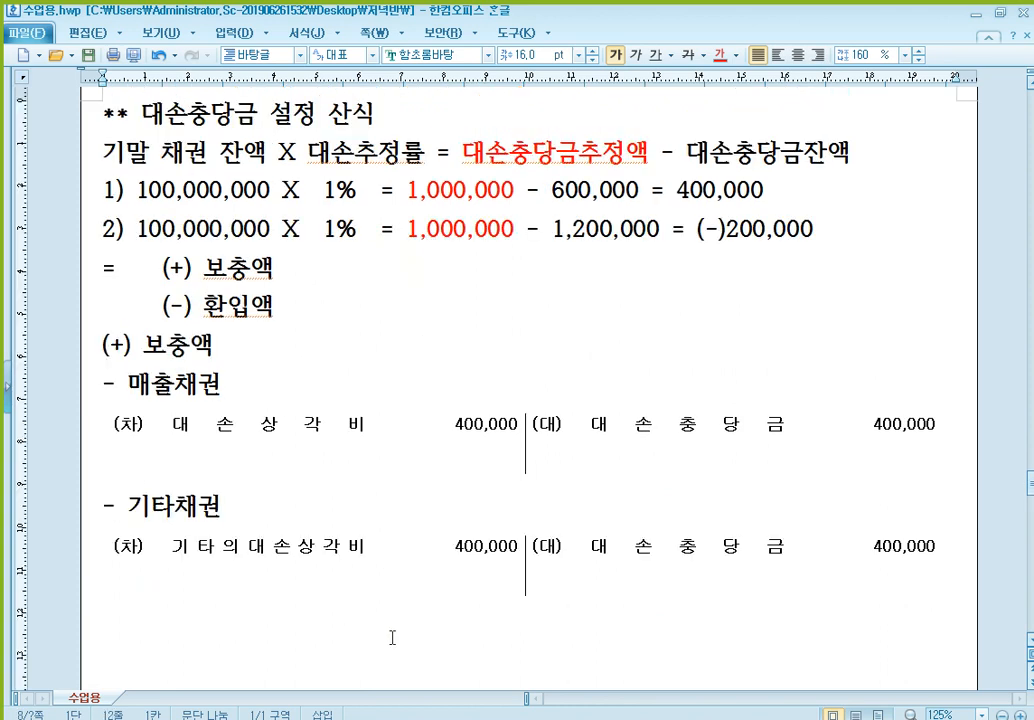
- Add the heading "(-) 환입액" with the subheading "- 매출채권" and paste a blank (차)/(대) table under it
type("(-) 화")
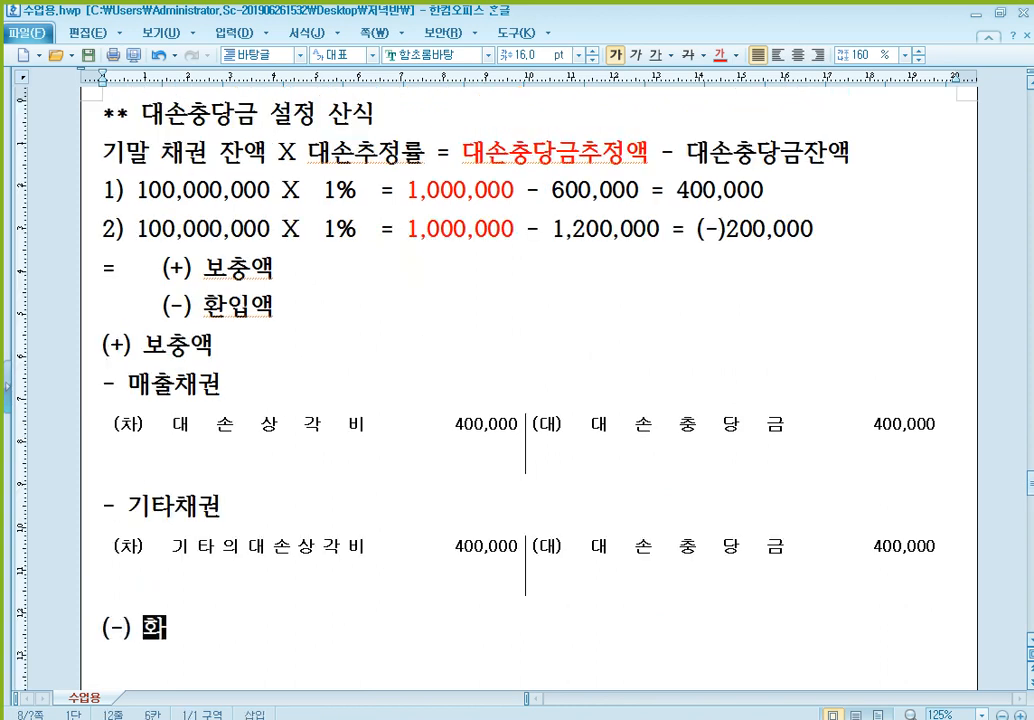
type("ㄴ입액")
key("Return")
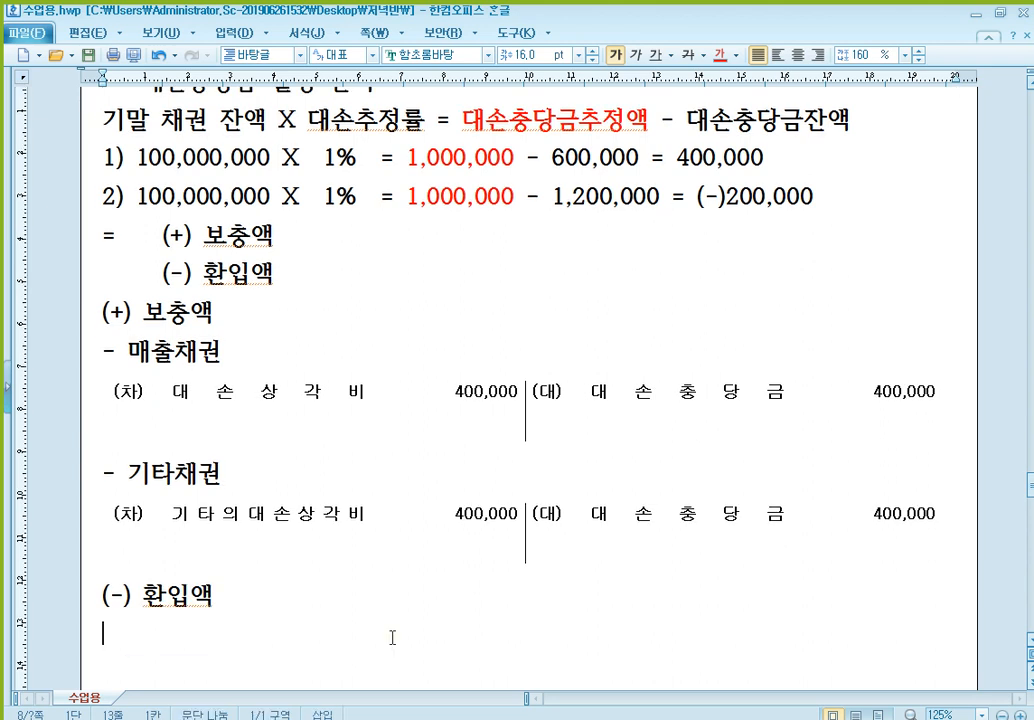
type("- 매출채권")
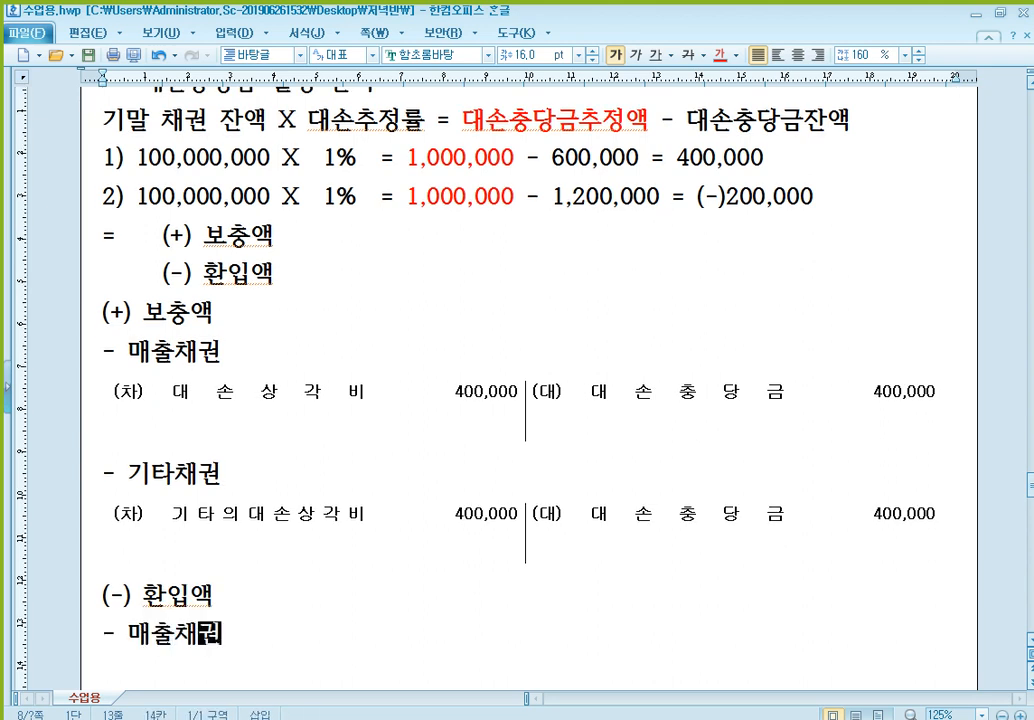
key("Return")
key("ctrl+v")
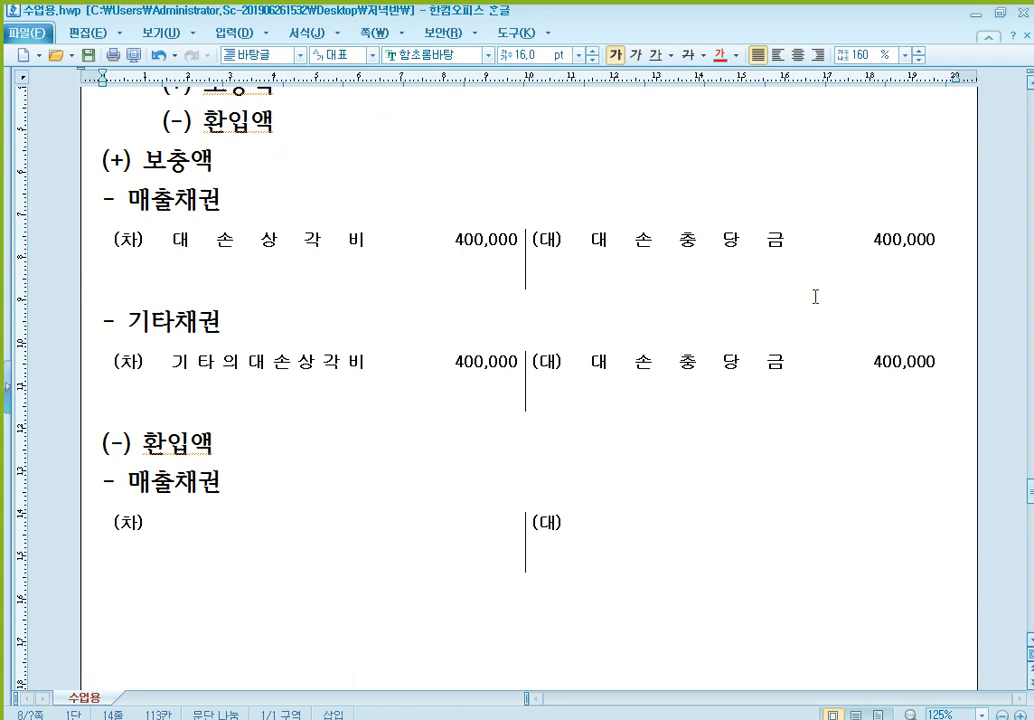
- Enter 대손충당금 200,000 on the debit side of the 매출채권 entry under (-) 환입액
scroll(750, 277, "down", 3)
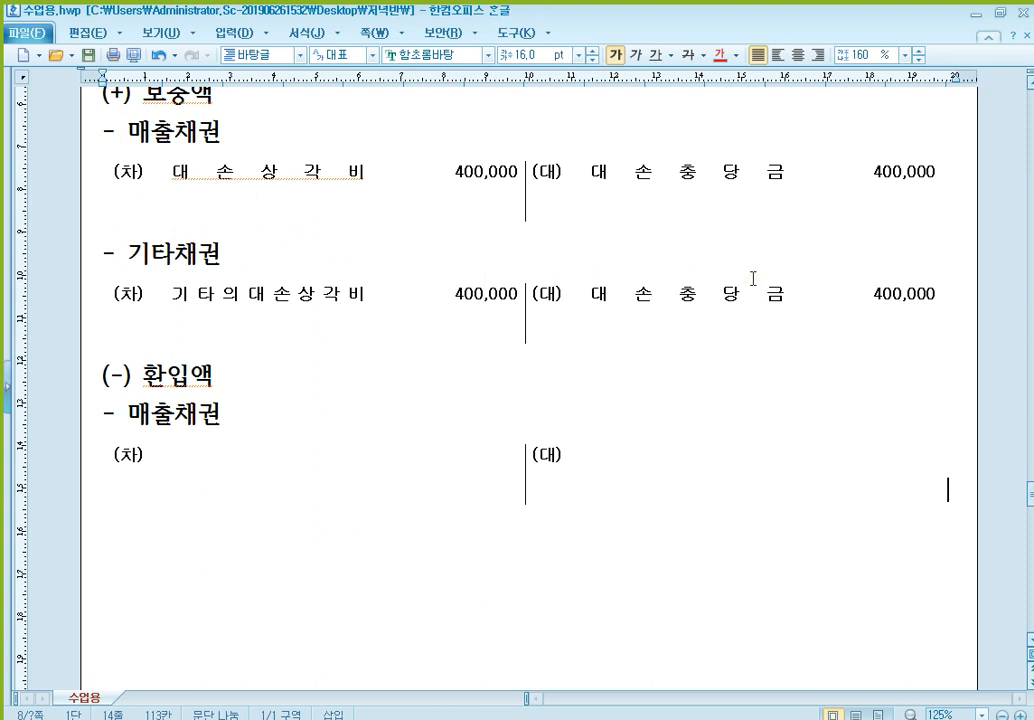
left_click(323, 431)
type("대손충다그")
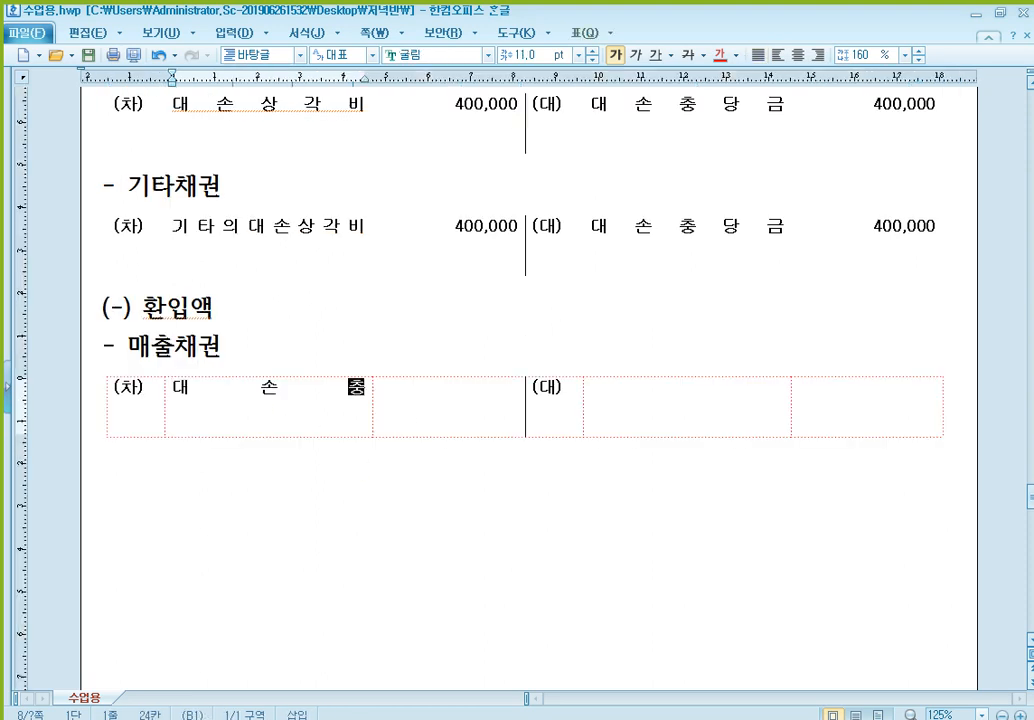
key("BackSpace")
key("BackSpace")
type("당금")
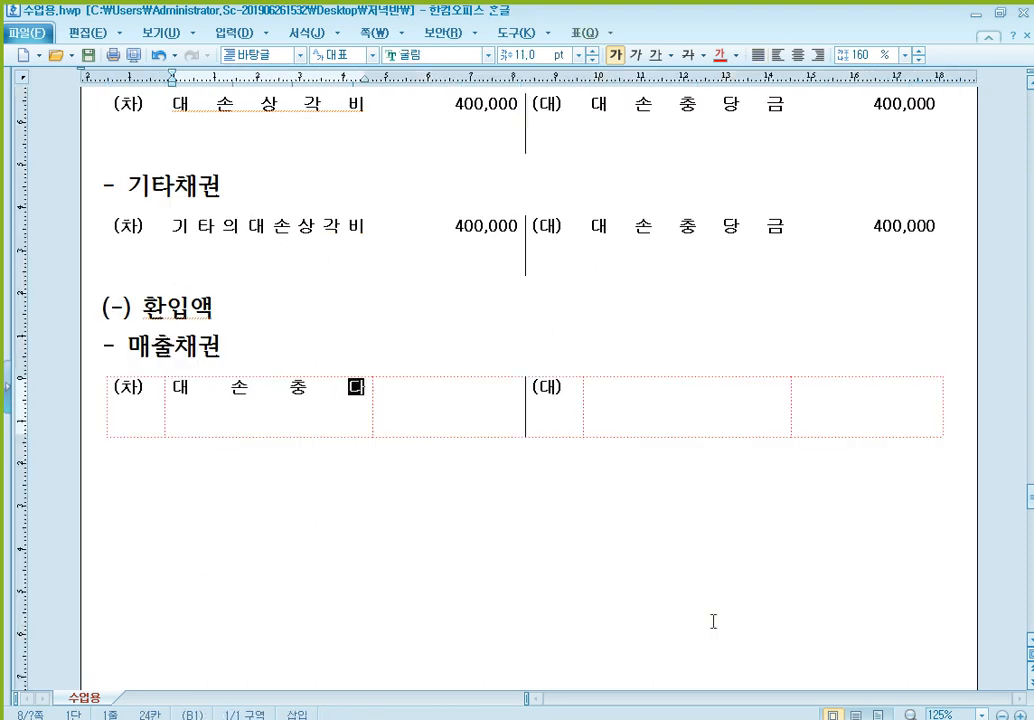
key("Tab")
type("200,000")
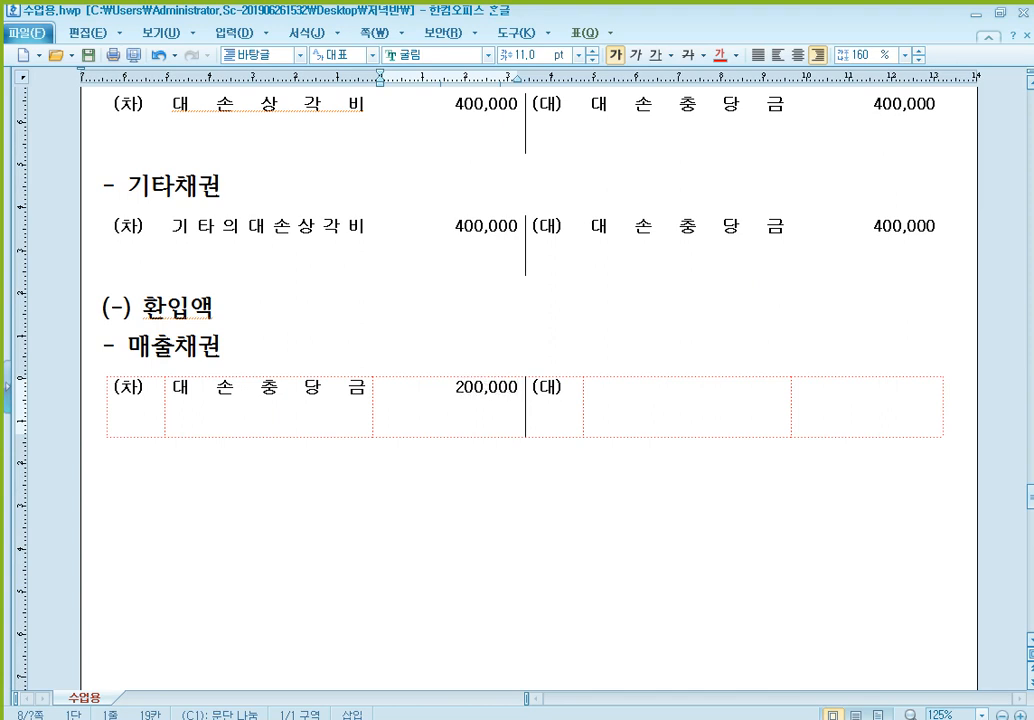
- Enter 대손충당금환입 200,000 on the credit side of the 매출채권 entry under (-) 환입액
key("Tab")
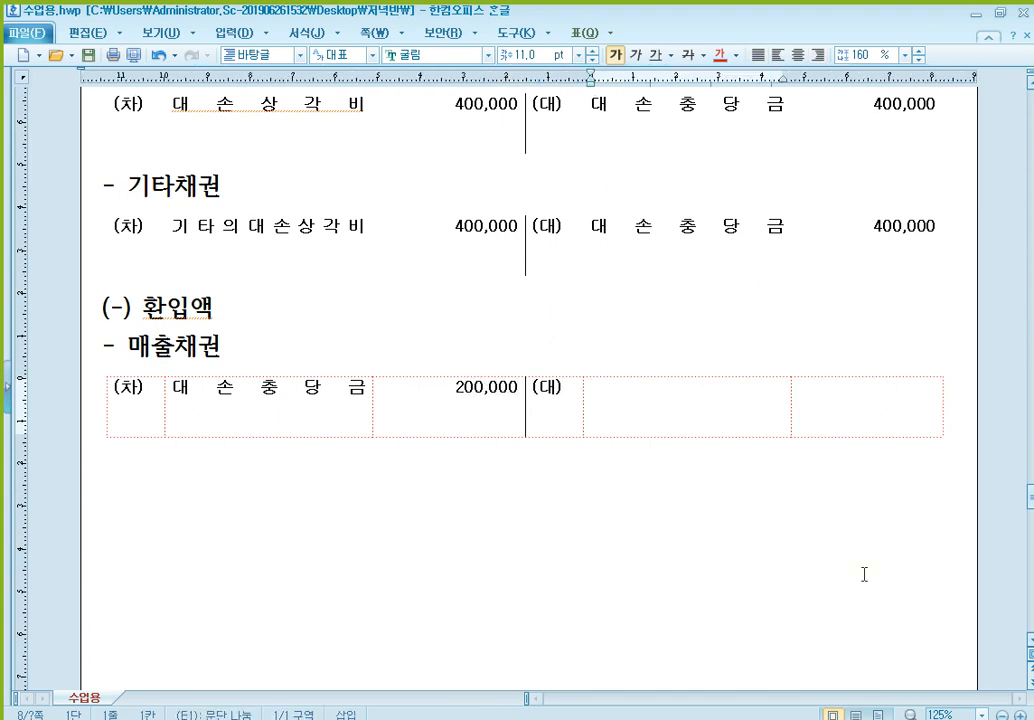
type("대손충당금ㅎ")
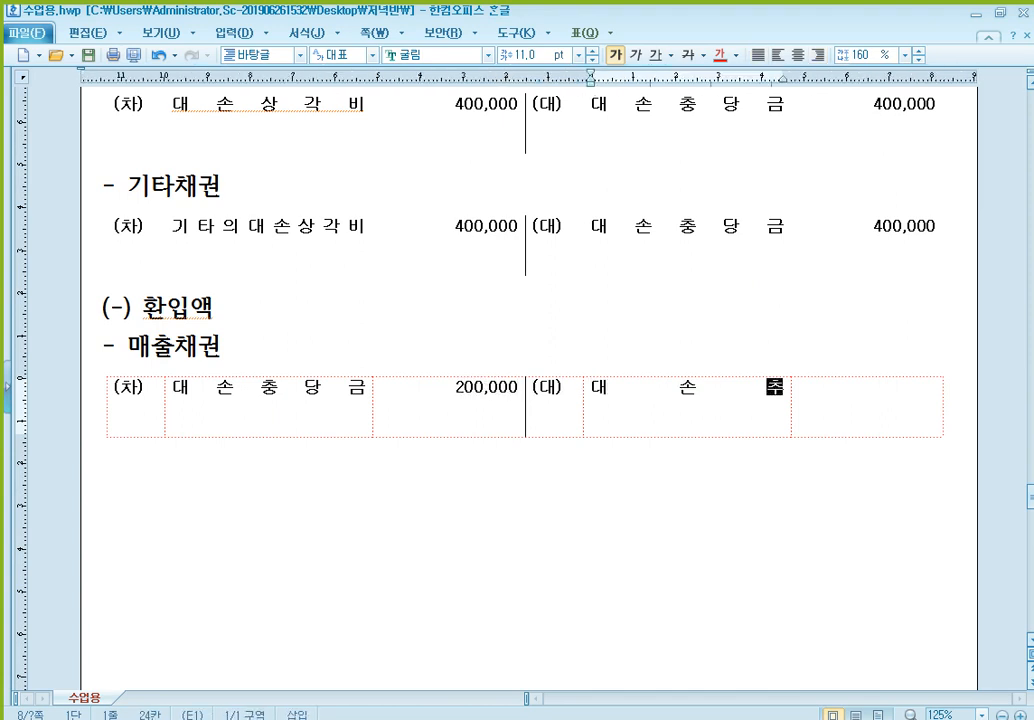
type("환입")
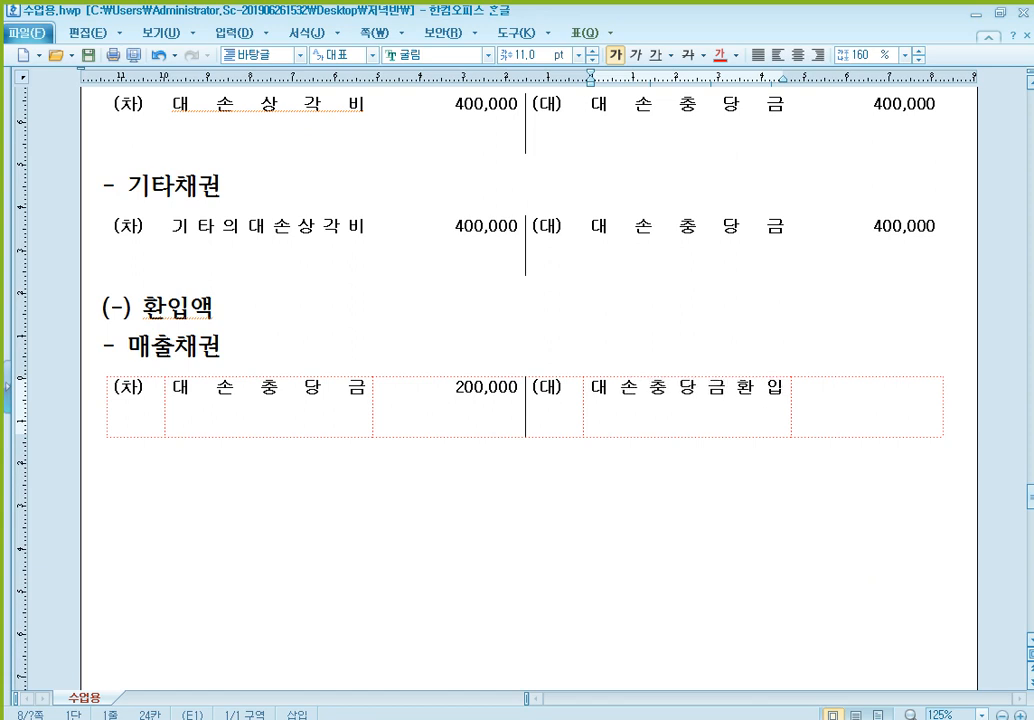
key("Tab")
type("200,000")
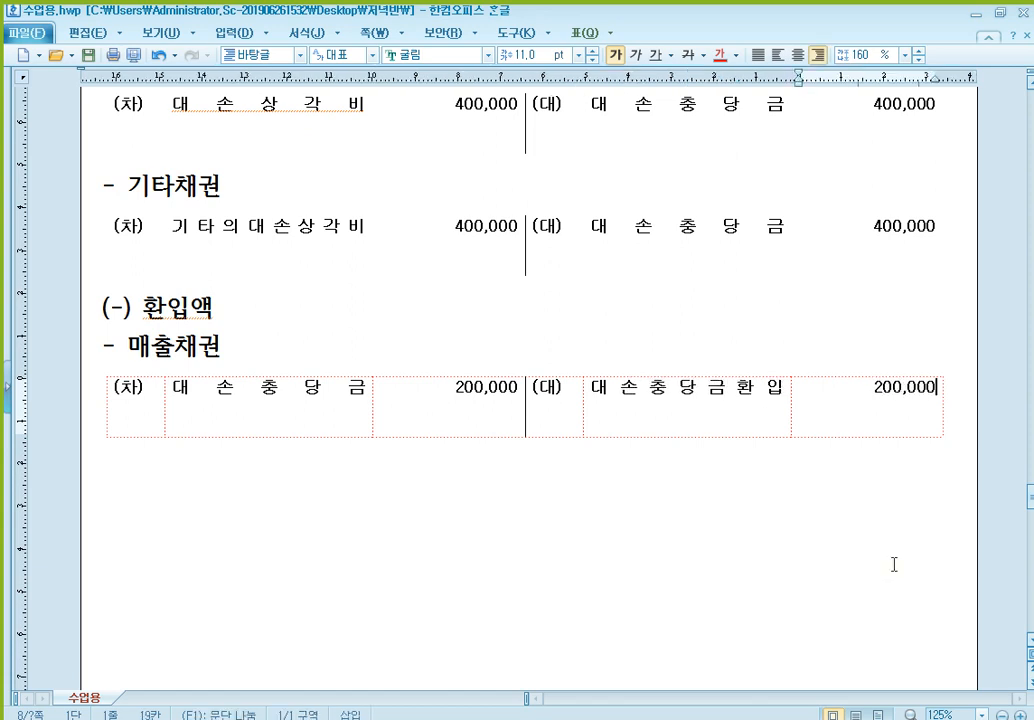
- Add the subheading "- 기타채권" below the 환입액 매출채권 entry and paste another blank (차)/(대) table under it
left_click(894, 565)
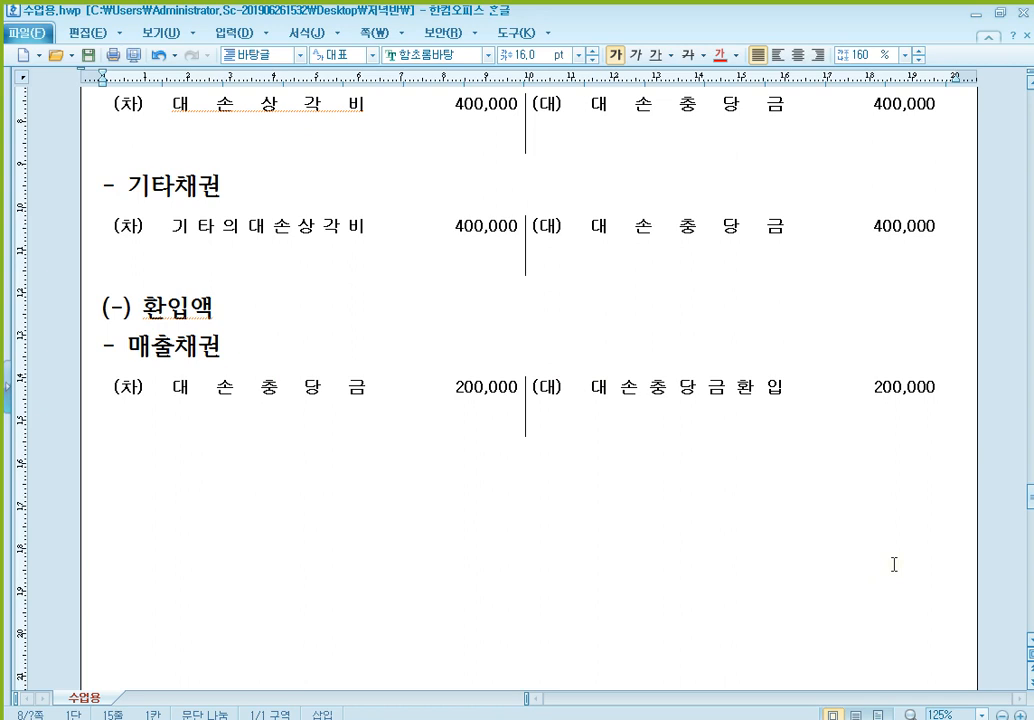
type("- 기타채권")
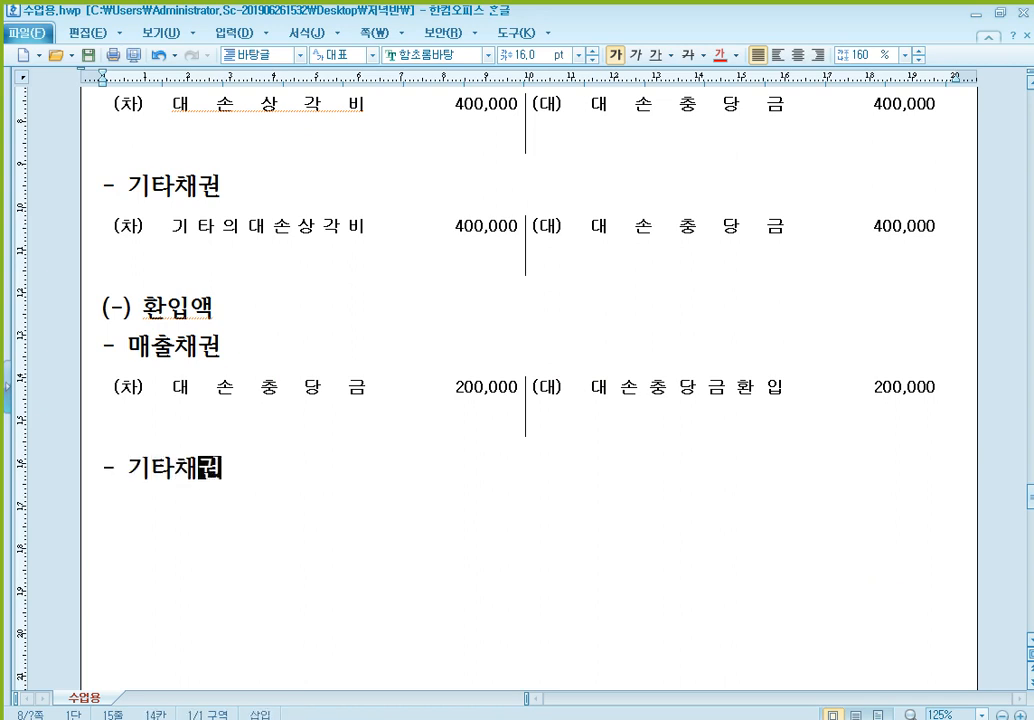
key("Return")
key("ctrl+v")
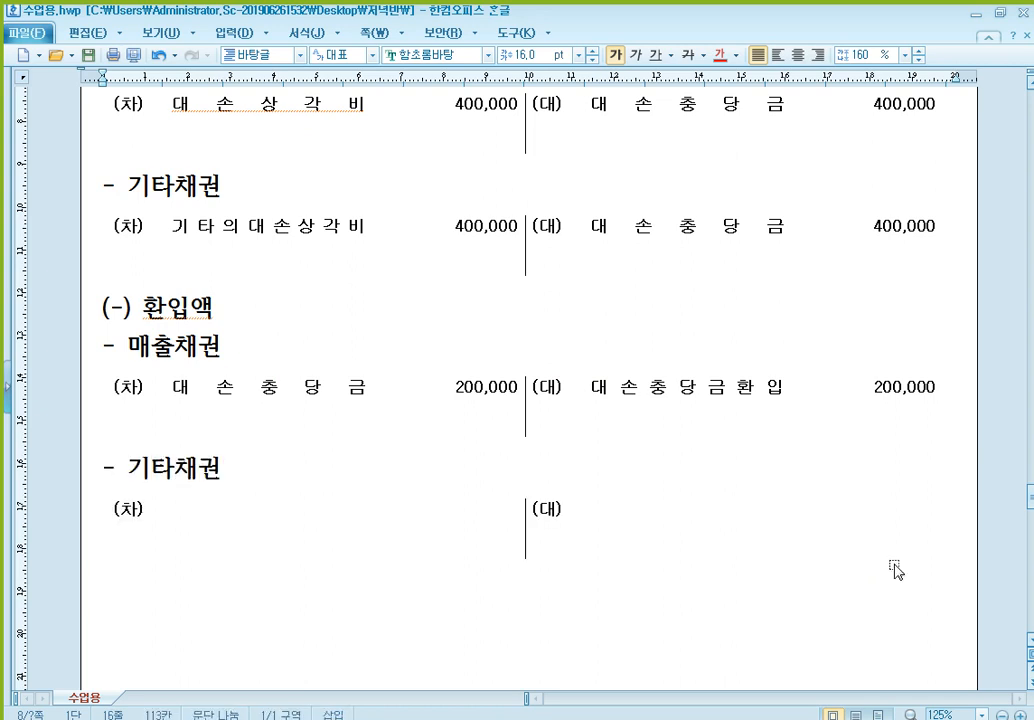
- Enter 대손충당금 200,000 on the debit side of the 기타채권 entry under (-) 환입액
left_click(700, 237)
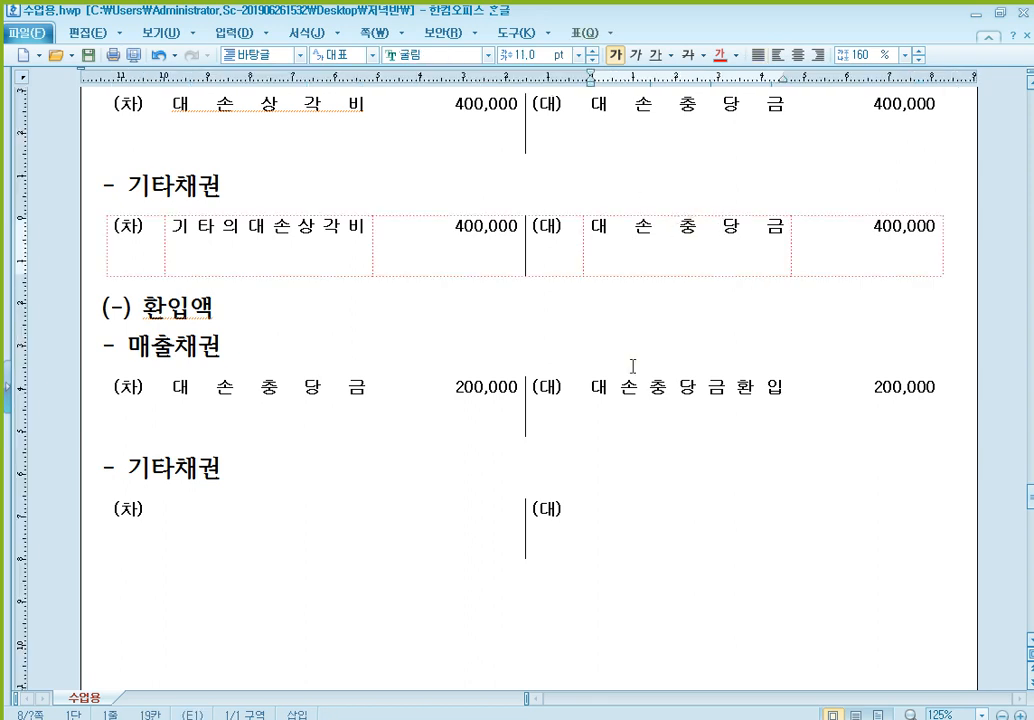
left_click(249, 512)
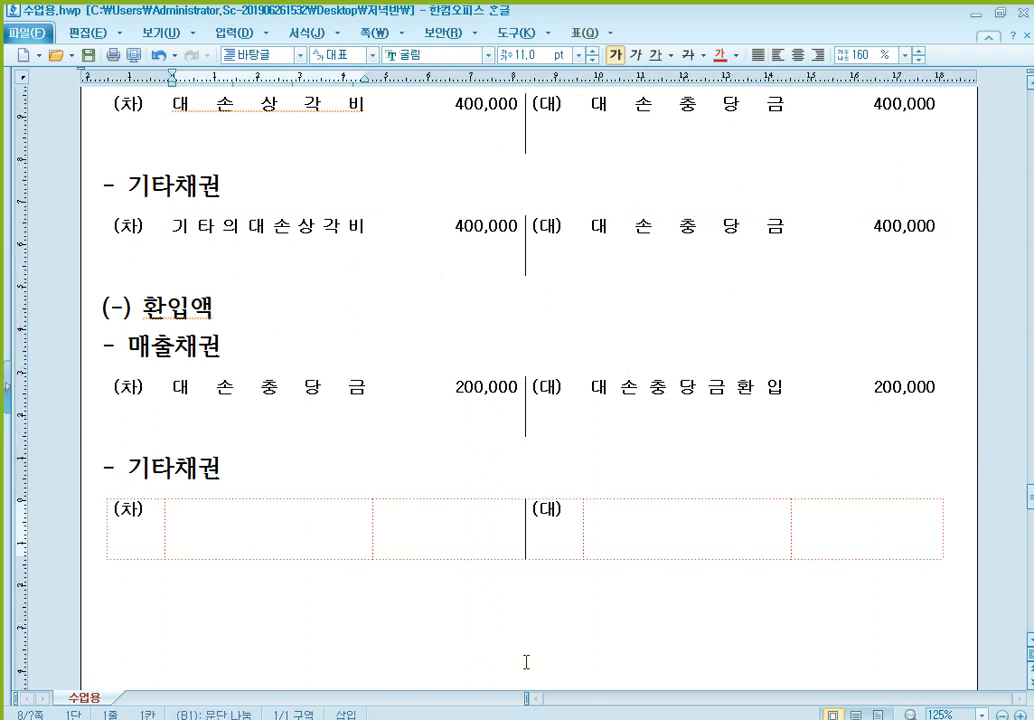
type("대손충당")
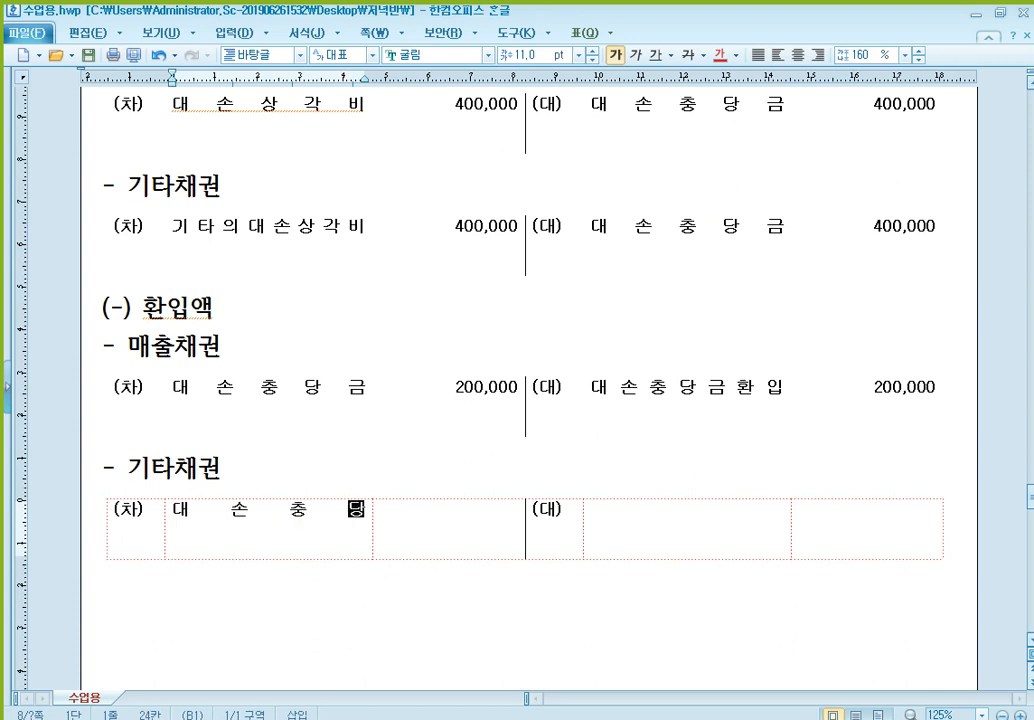
type("금")
key("Tab")
type("20")
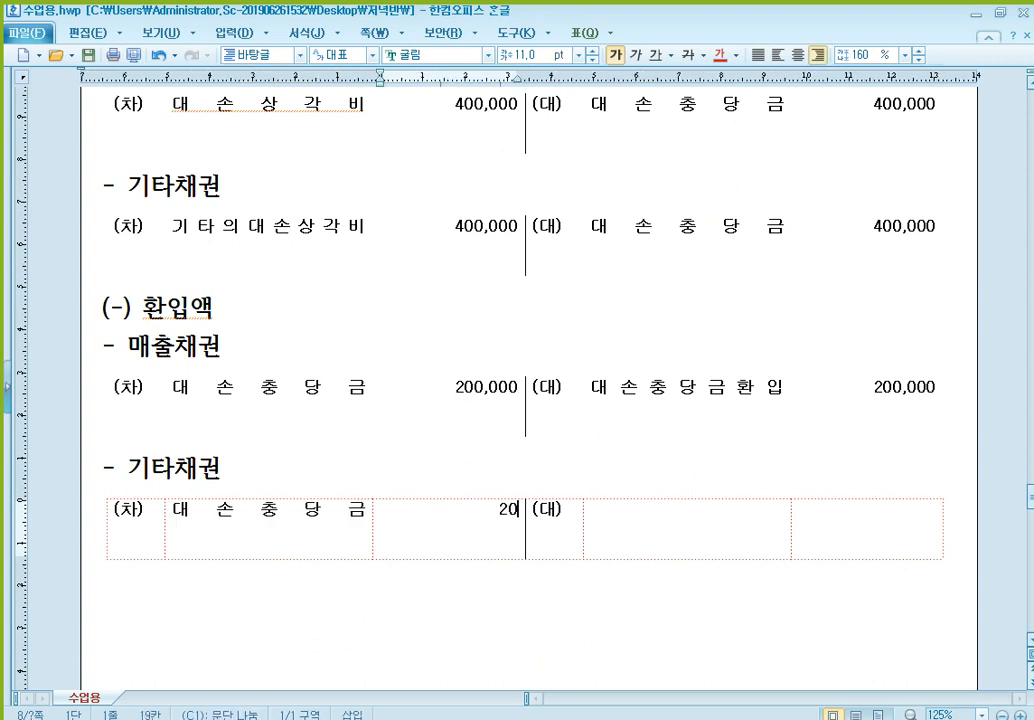
type("0,000")
- Enter 대손충당금환입 200,000 on the credit side of the 기타채권 entry under (-) 환입액
key("Tab")
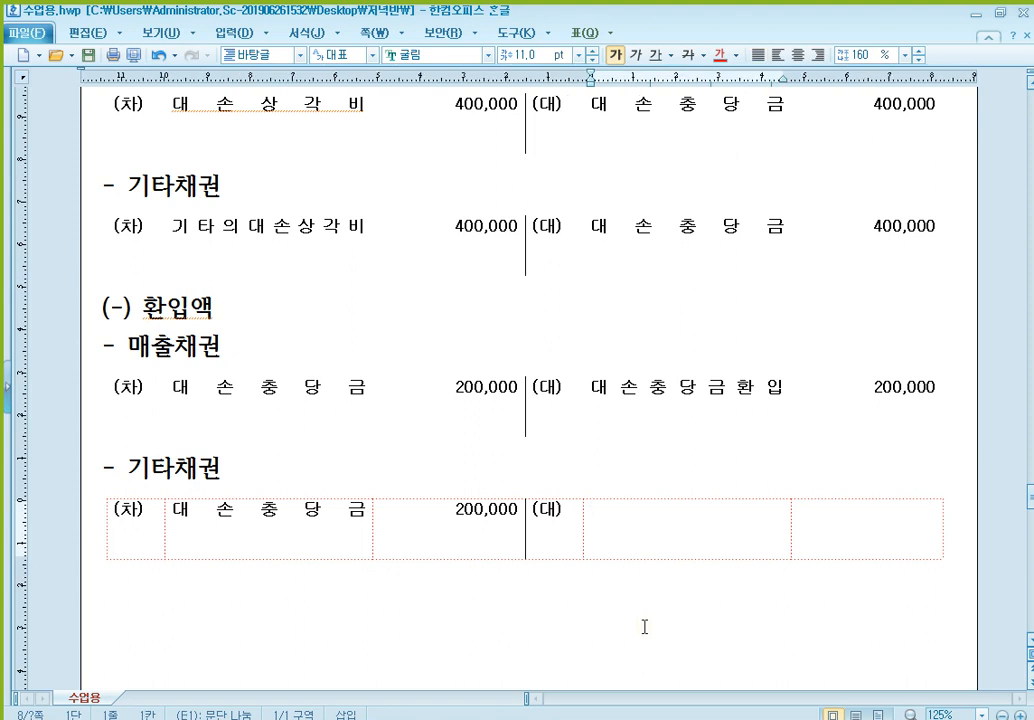
type("대손충")
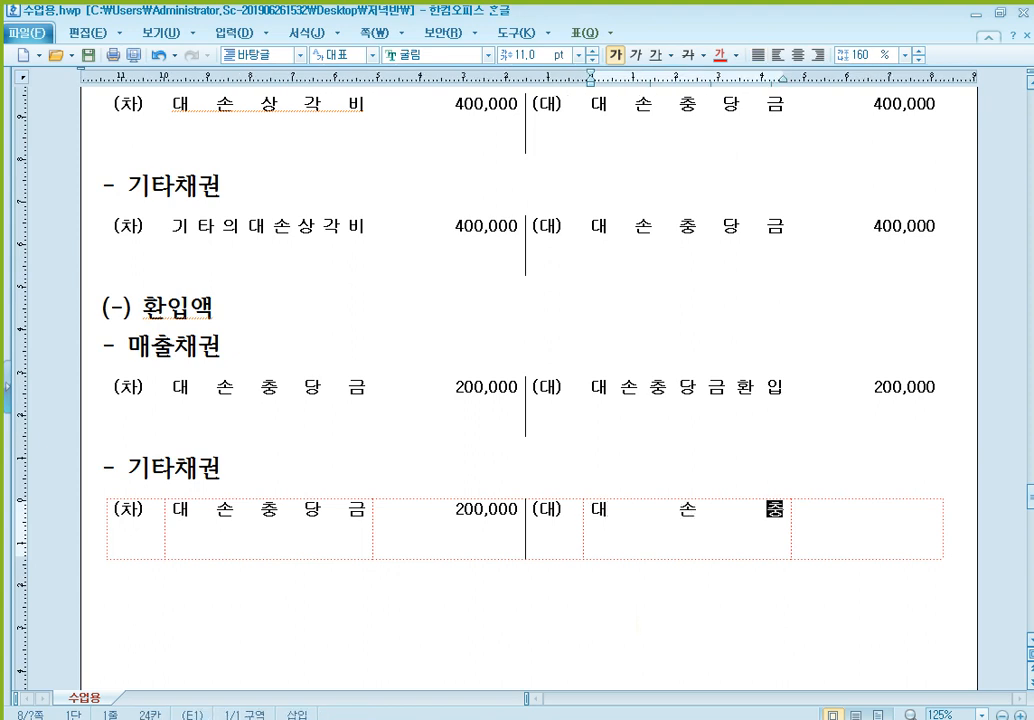
type("당금환입")
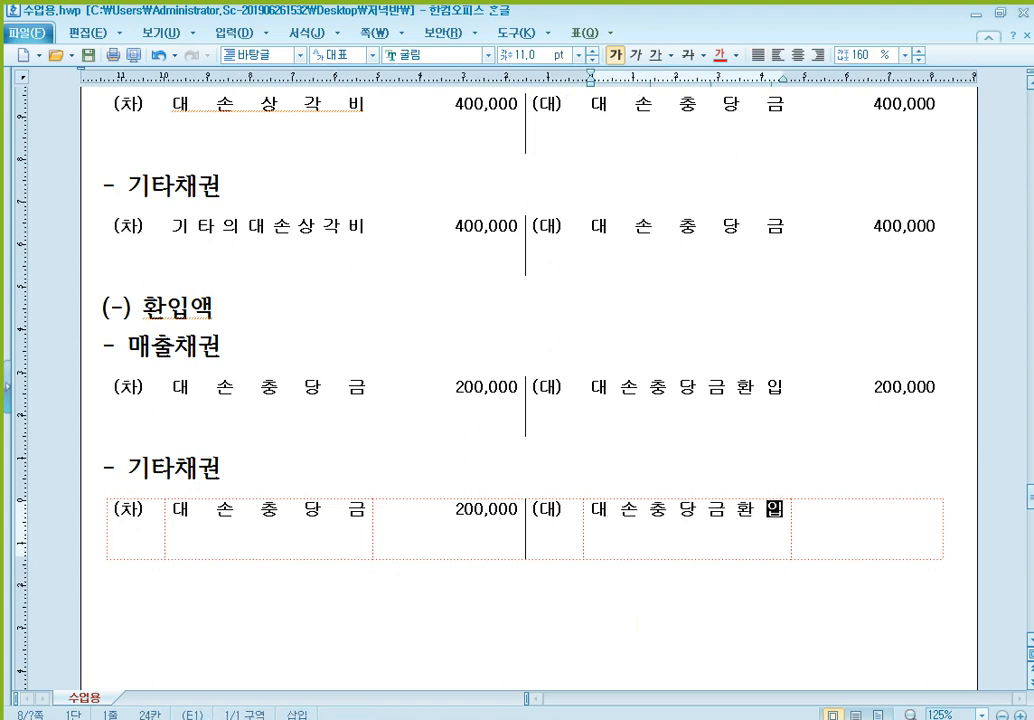
key("Tab")
type("200,000")
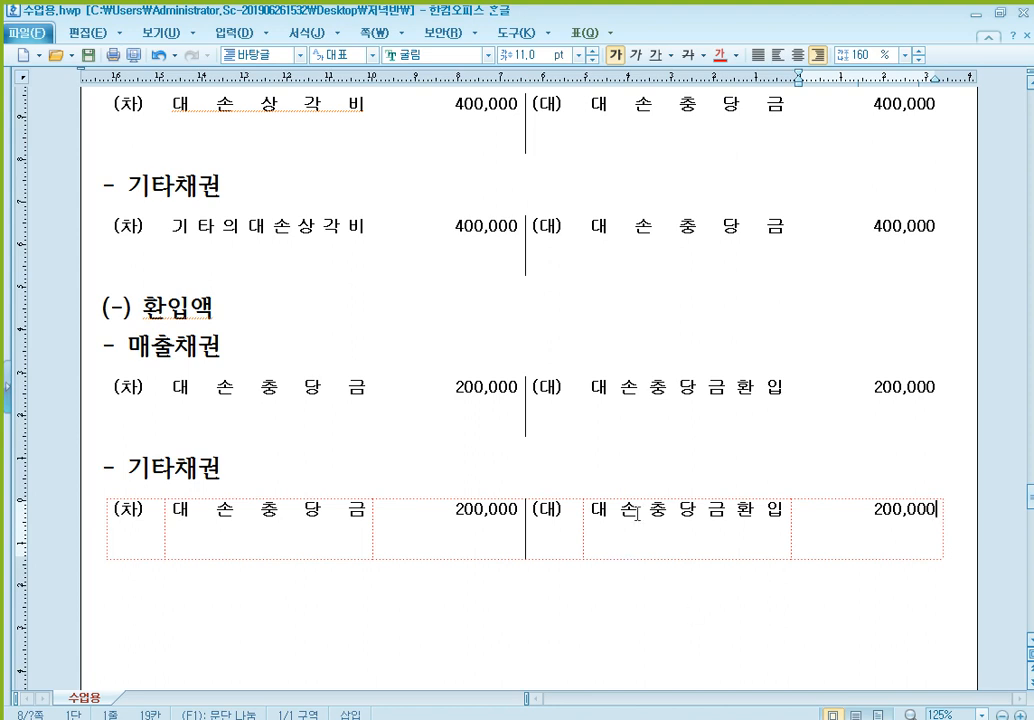
scroll(598, 408, "down", 2)
left_click(491, 347)
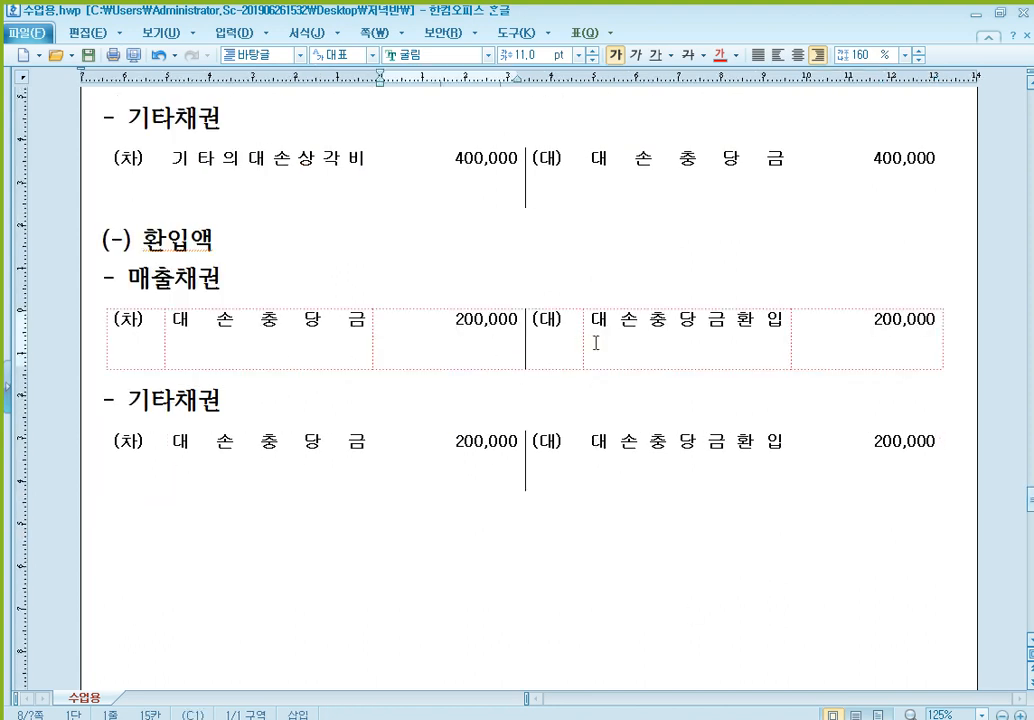
left_click(473, 472)
left_click(486, 340)
left_click(499, 438)
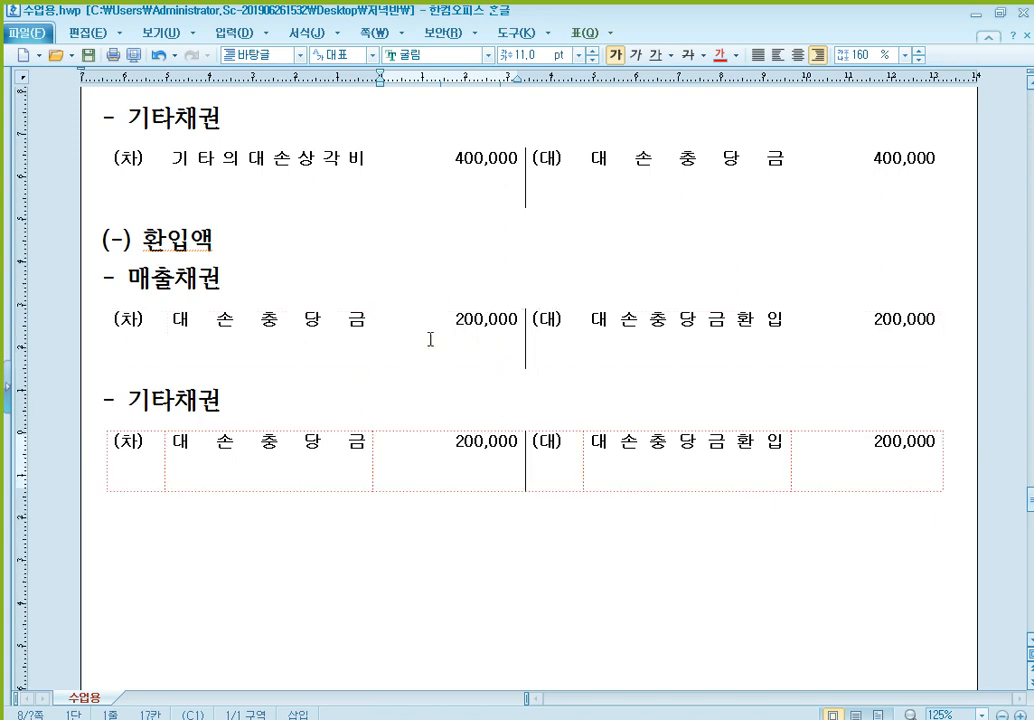
- Add the note "(800.판관비(영업비용))" below 대손상각비 in the 매출채권 entry under (+) 보충액
scroll(390, 362, "up", 1)
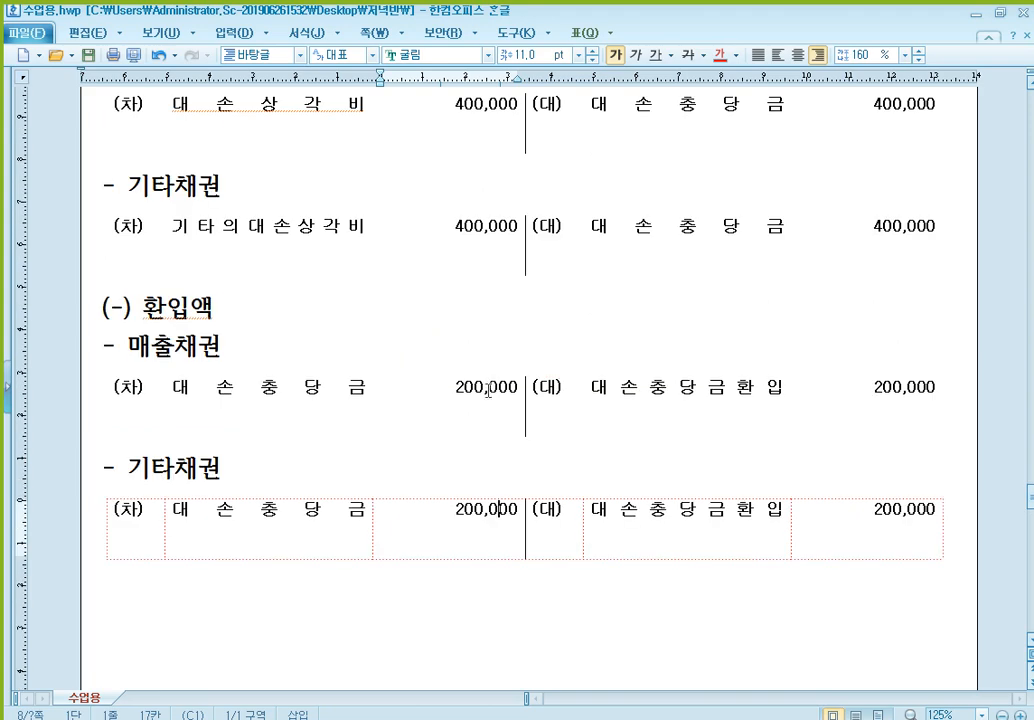
scroll(487, 386, "up", 1)
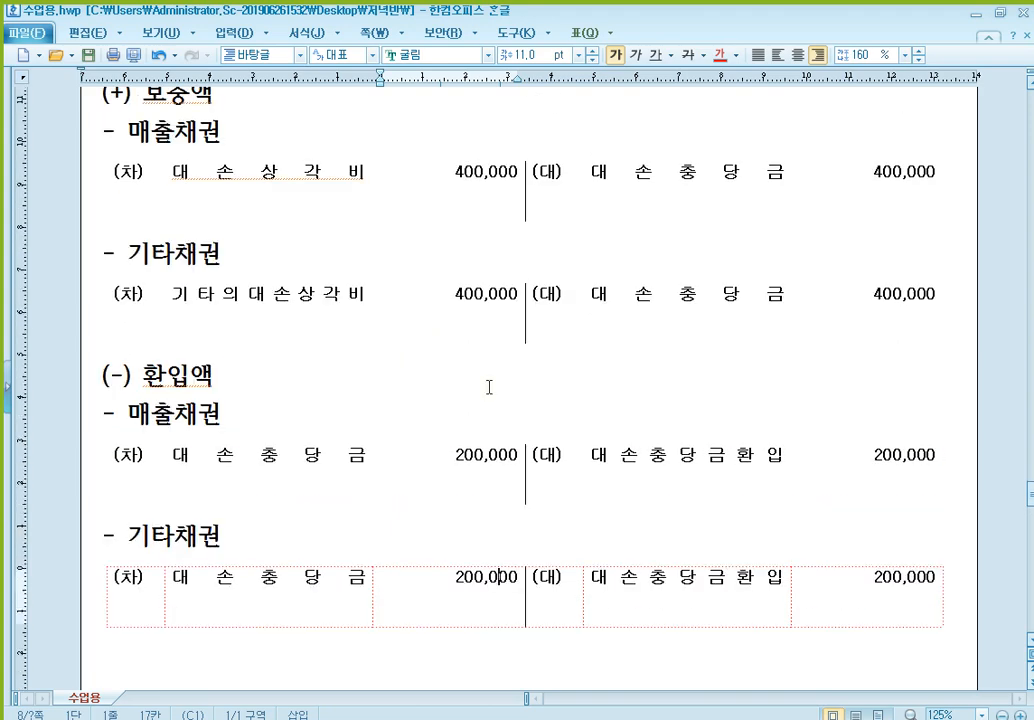
left_click(360, 173)
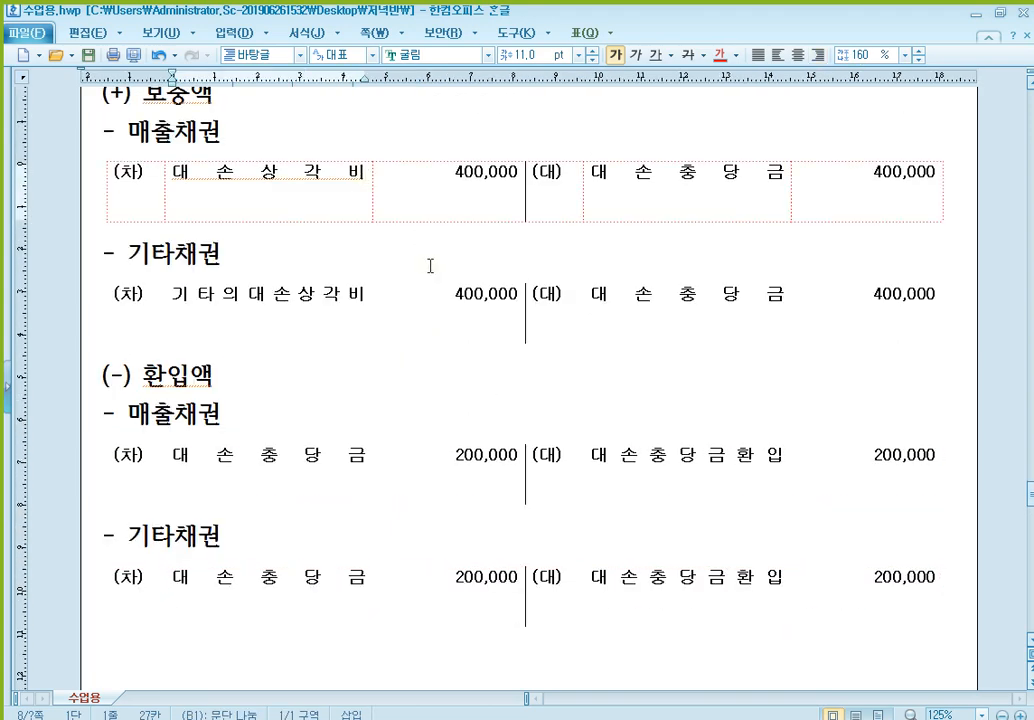
key("Return")
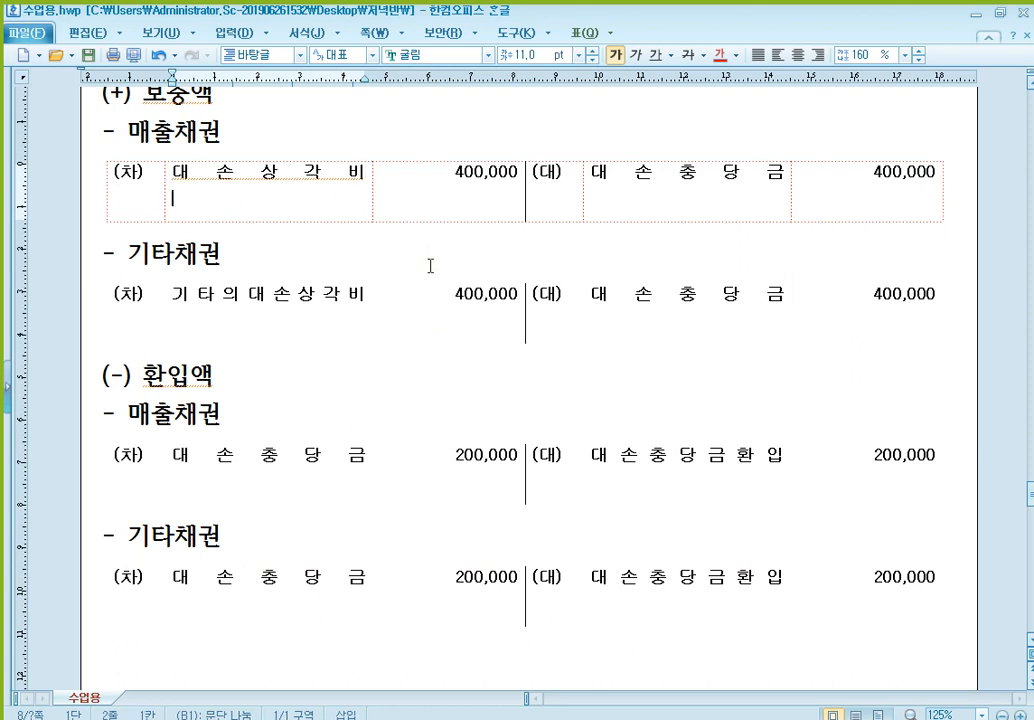
type("(8")
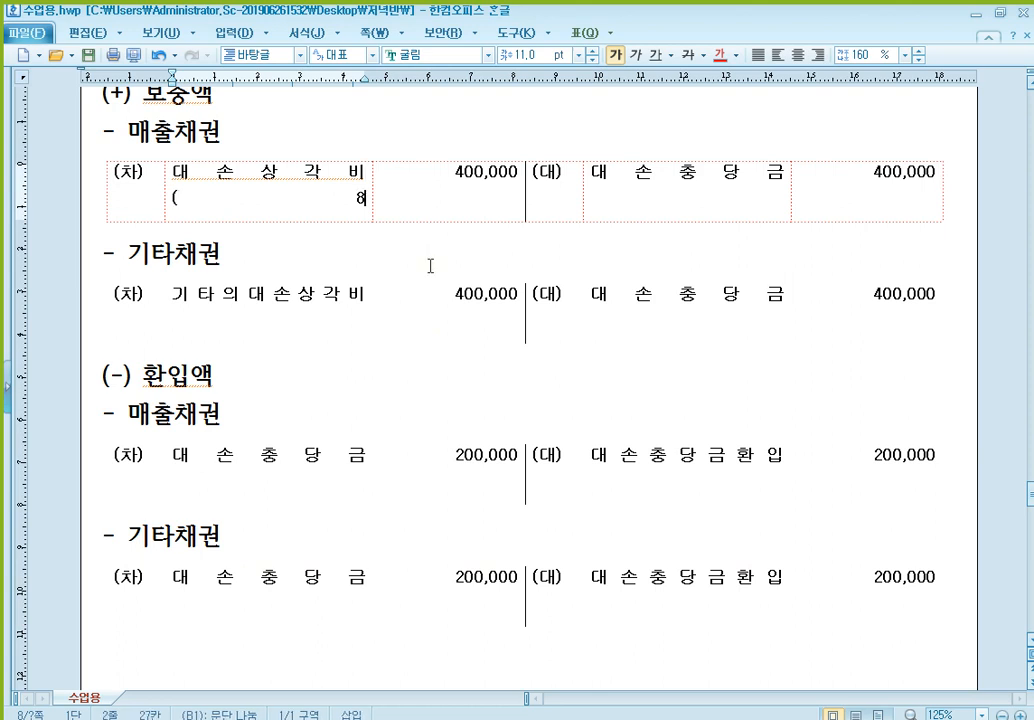
type("00.판")
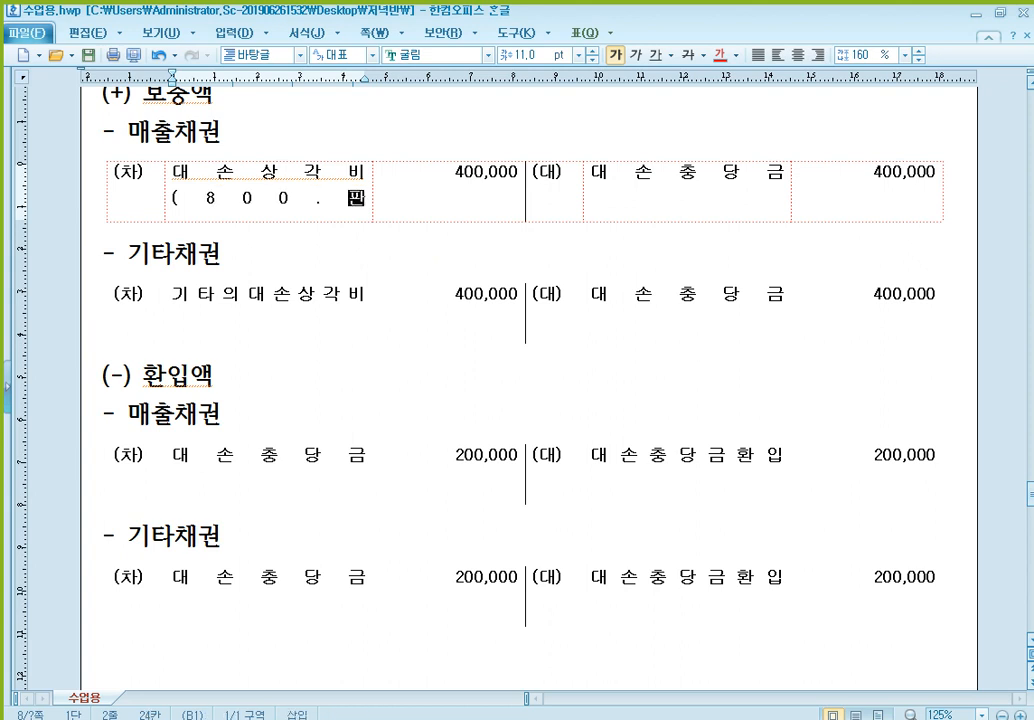
type("관비(영업비용")
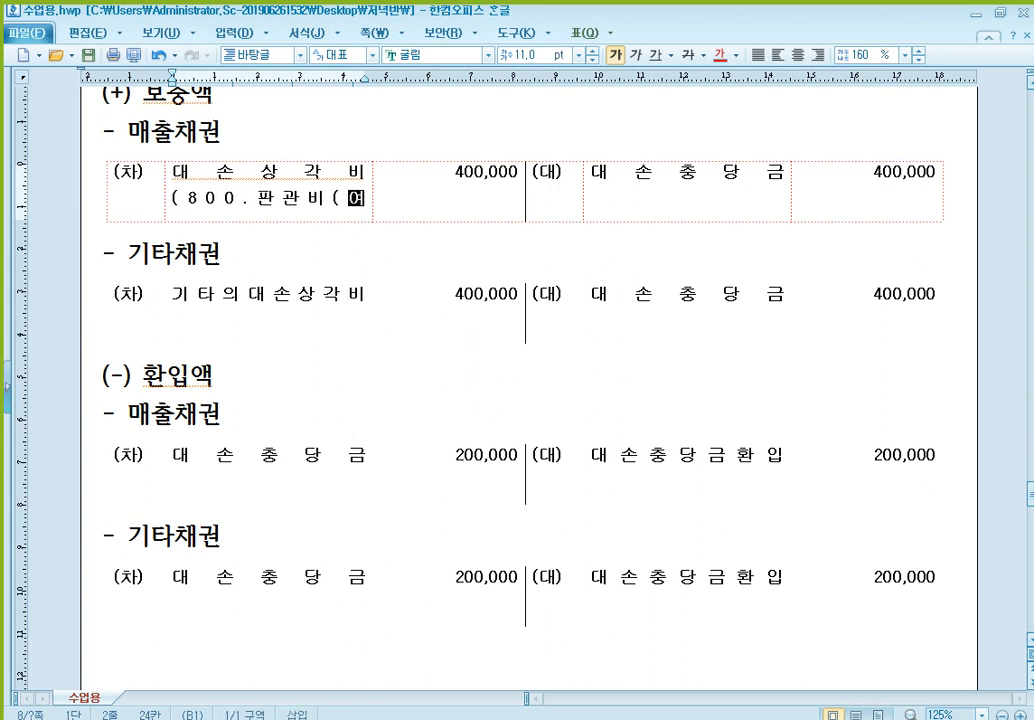
type("))")
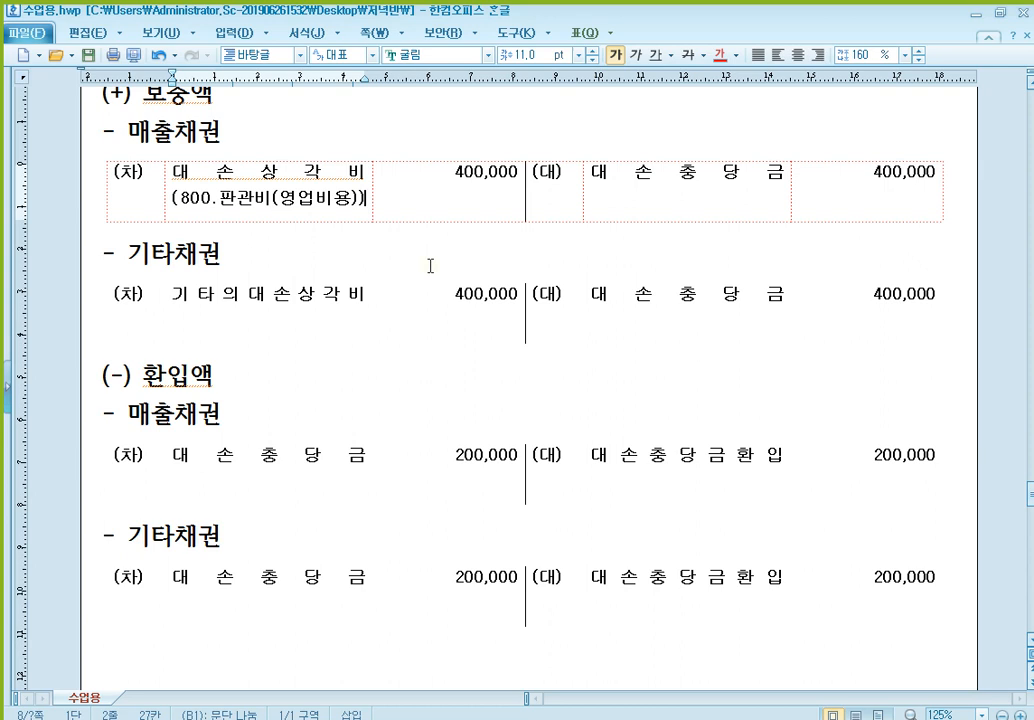
- Add the note "(900.영업외비용)" below 기타의대손상각비 in the 기타채권 entry under (+) 보충액
left_click(303, 317)
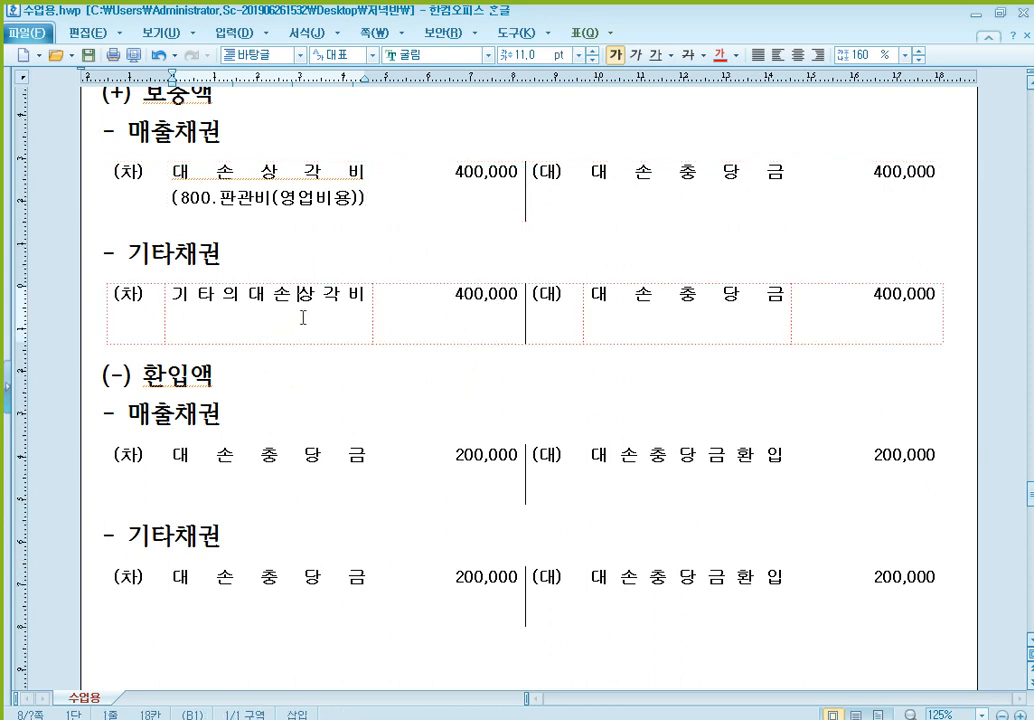
key("End")
key("Return")
type("(900")
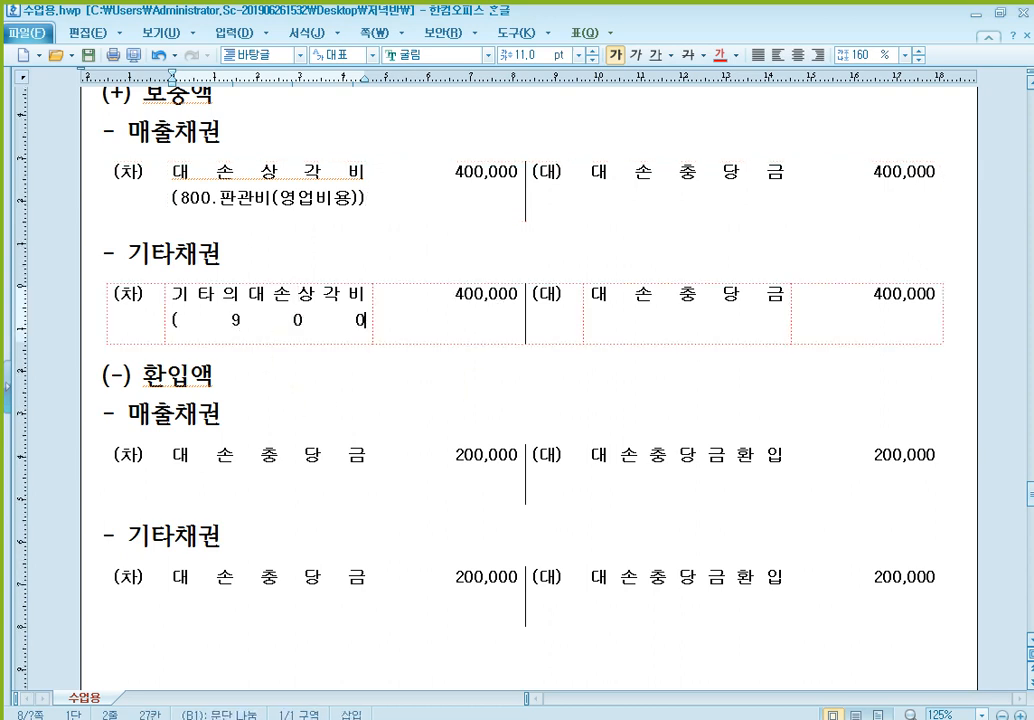
type(".영업외")
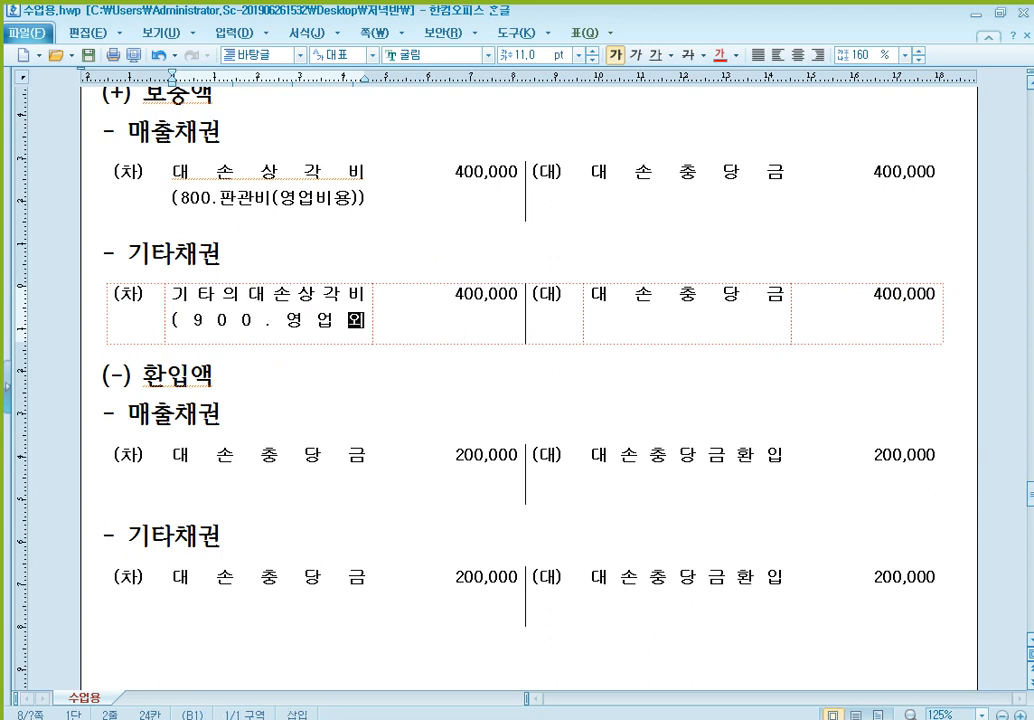
type("비용)")
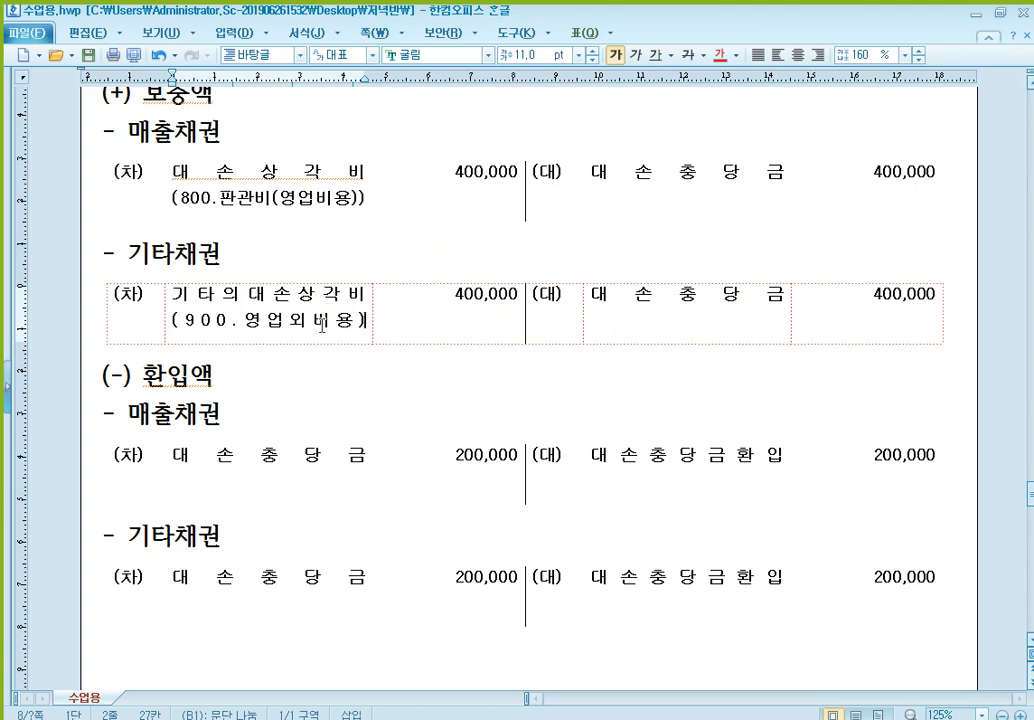
- Add the note "(900.영업외수익)" below 대손충당금환입 in the 기타채권 entry under (-) 환입액
scroll(519, 570, "down", 1)
scroll(506, 545, "up", 1)
scroll(515, 465, "down", 1)
left_click(310, 528)
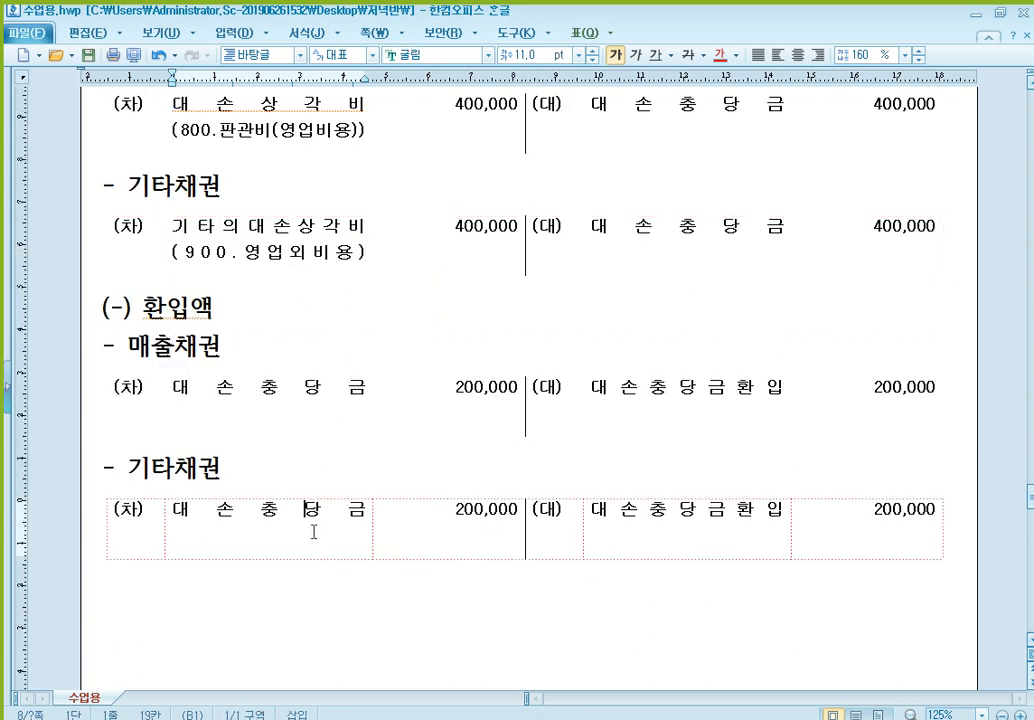
left_click(306, 242)
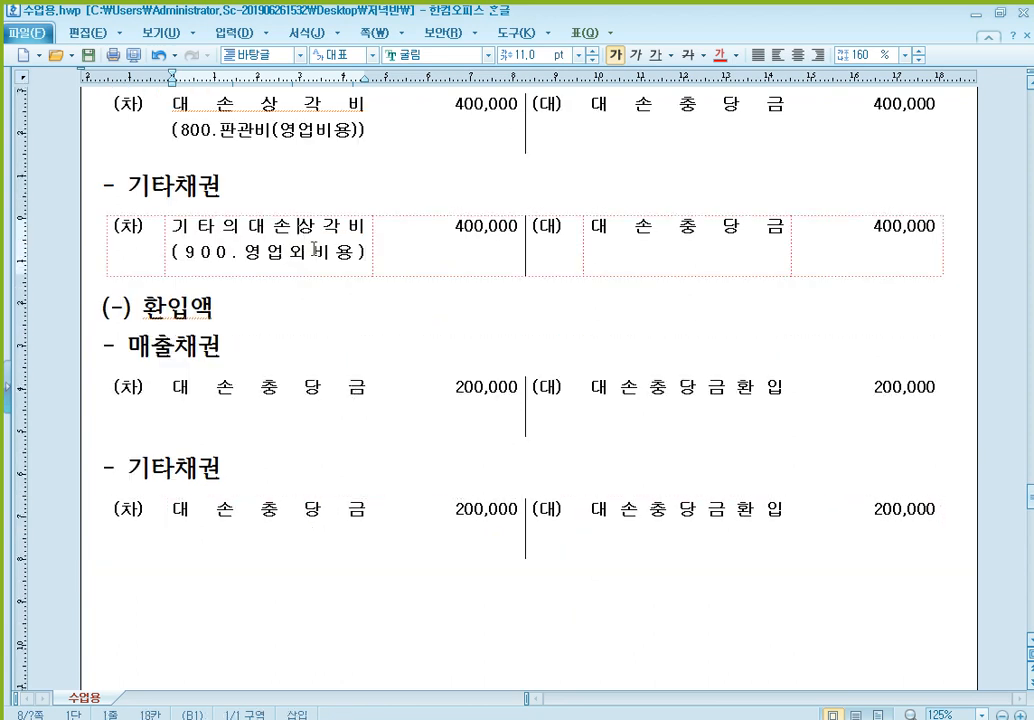
left_click(780, 516)
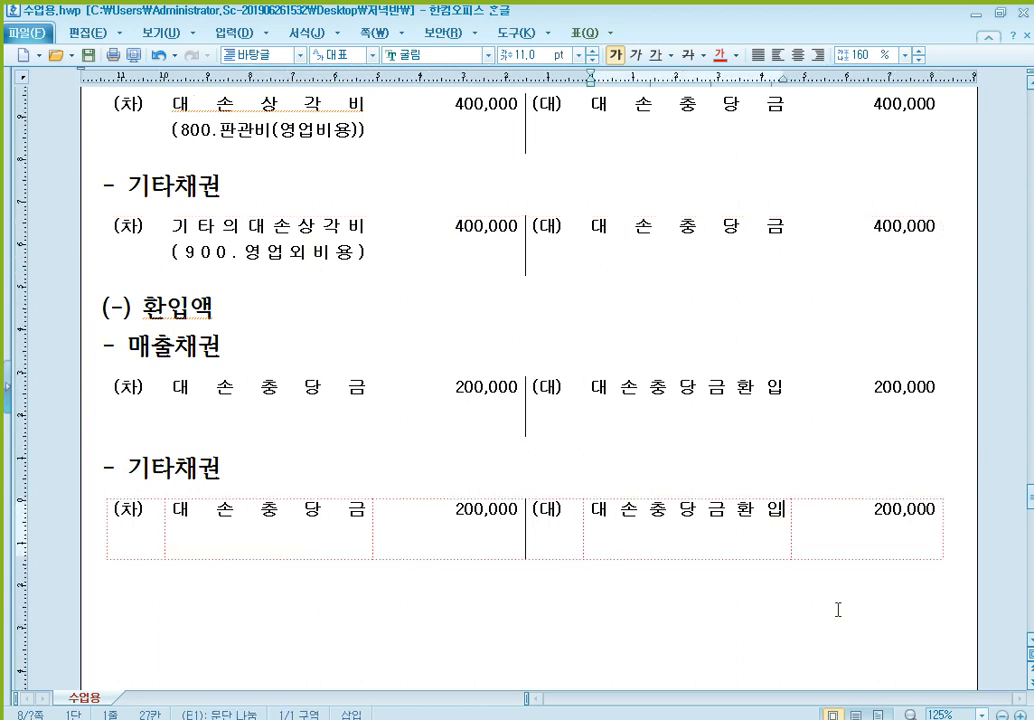
key("Return")
type("(")
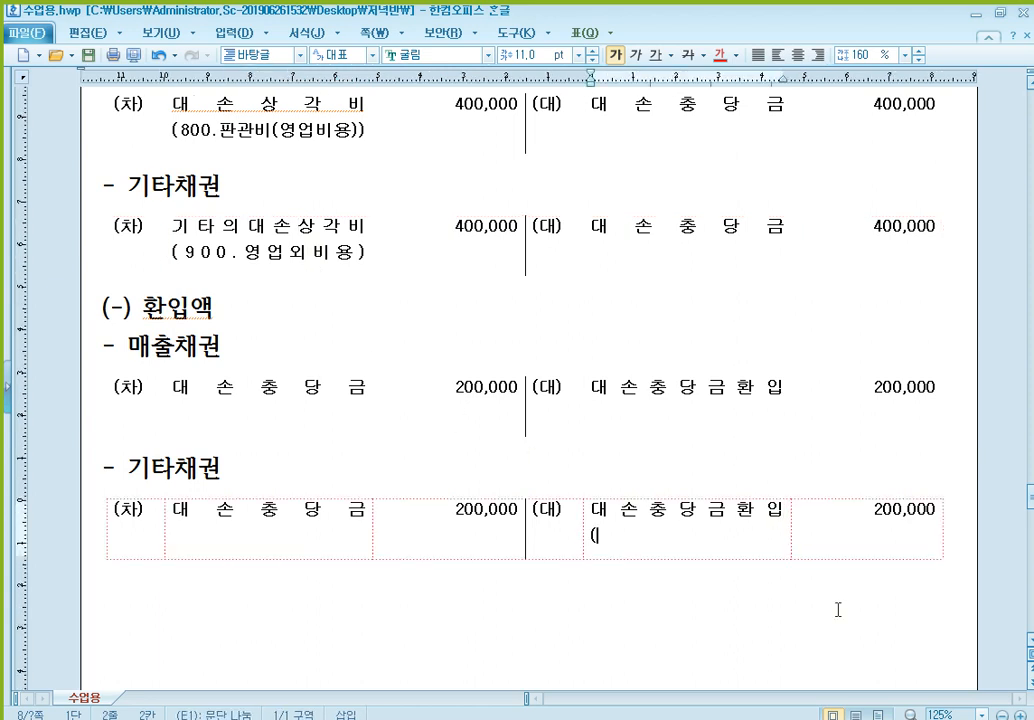
type("900.영업외")
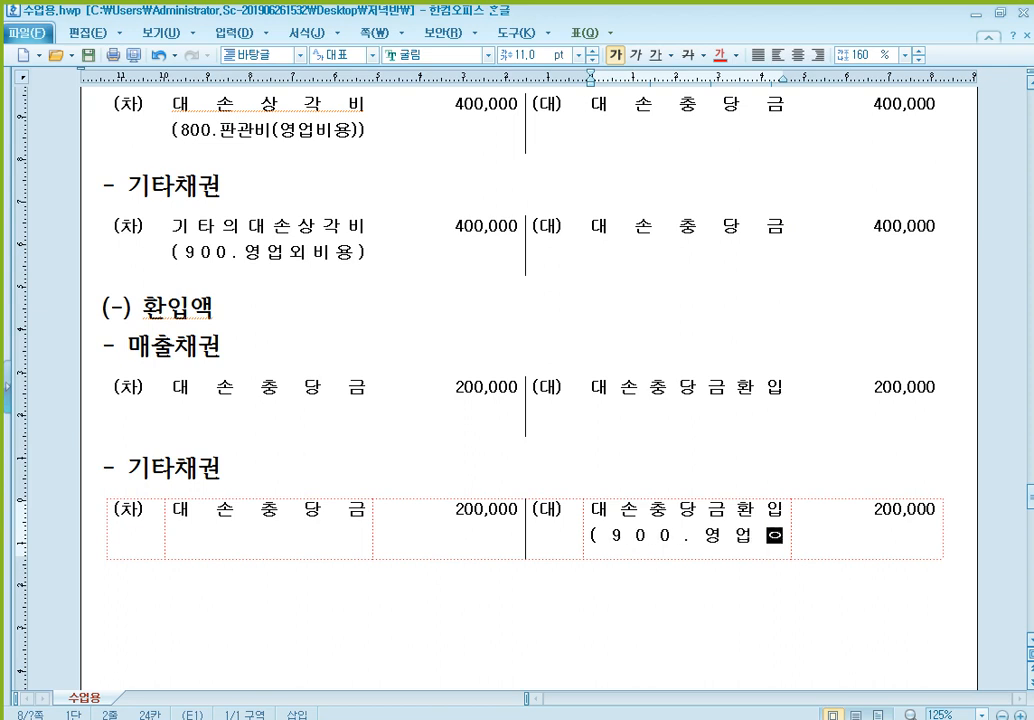
type("수익)")
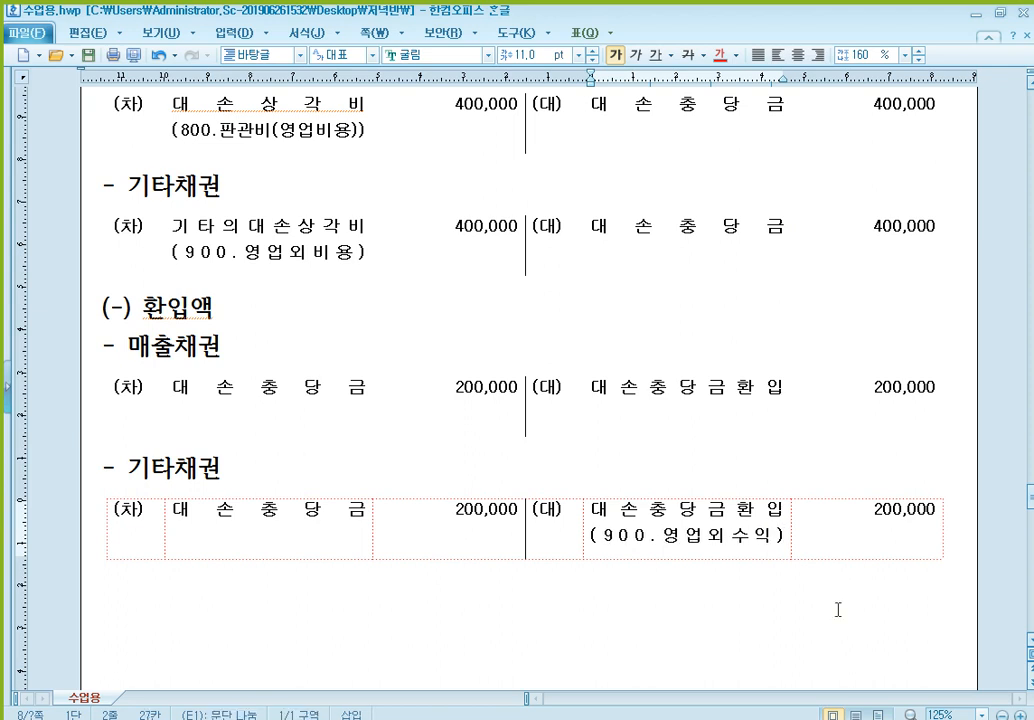
- Add the note "(400.영업수익(매출))" and a blank line below 대손충당금환입 in the 매출채권 entry under (-) 환입액
left_click(779, 388)
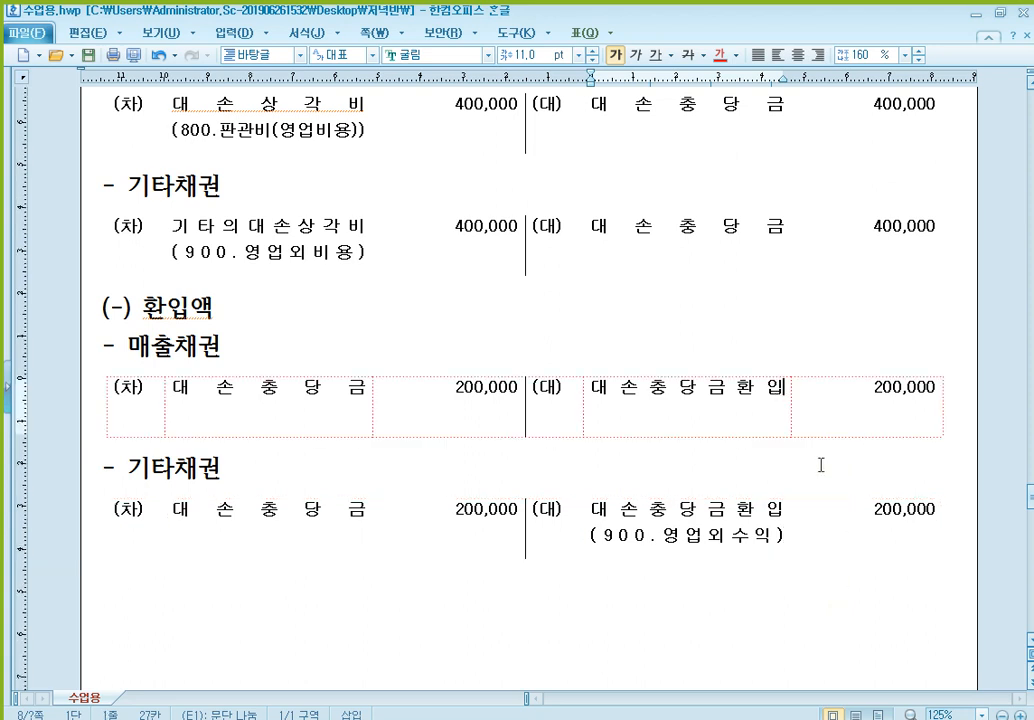
key("Down")
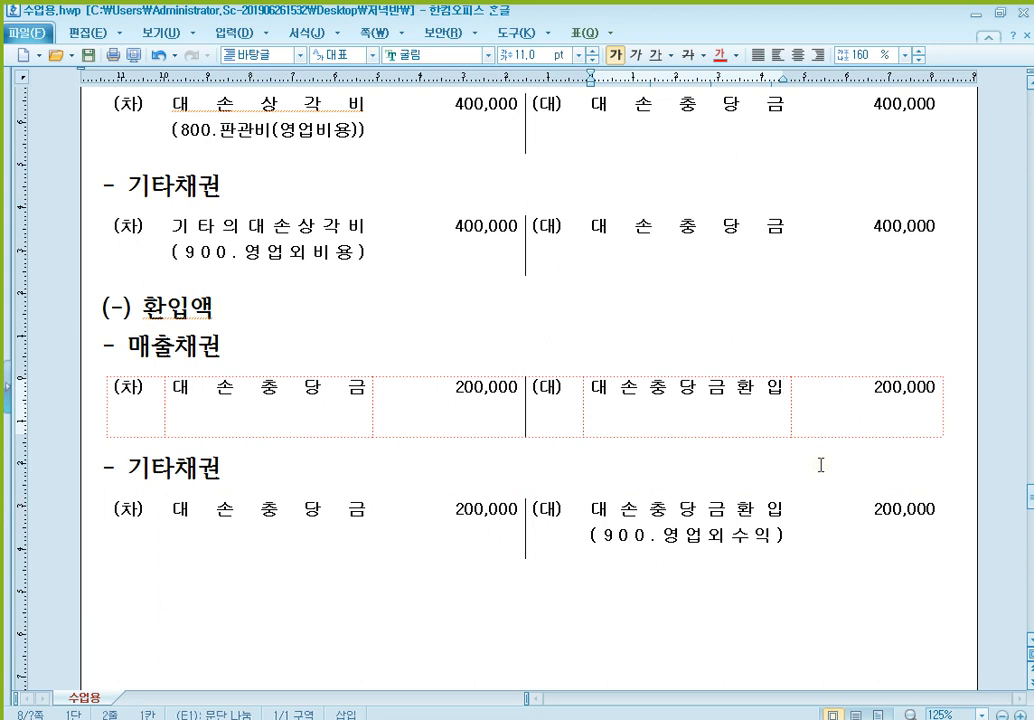
type("(400")
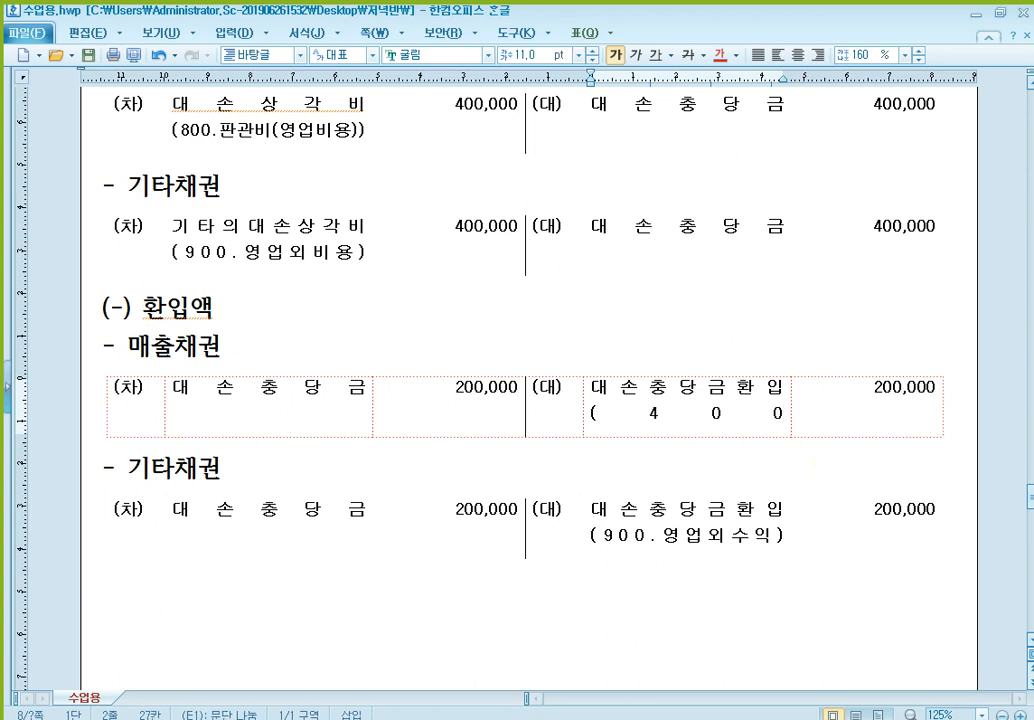
type(".영업수익")
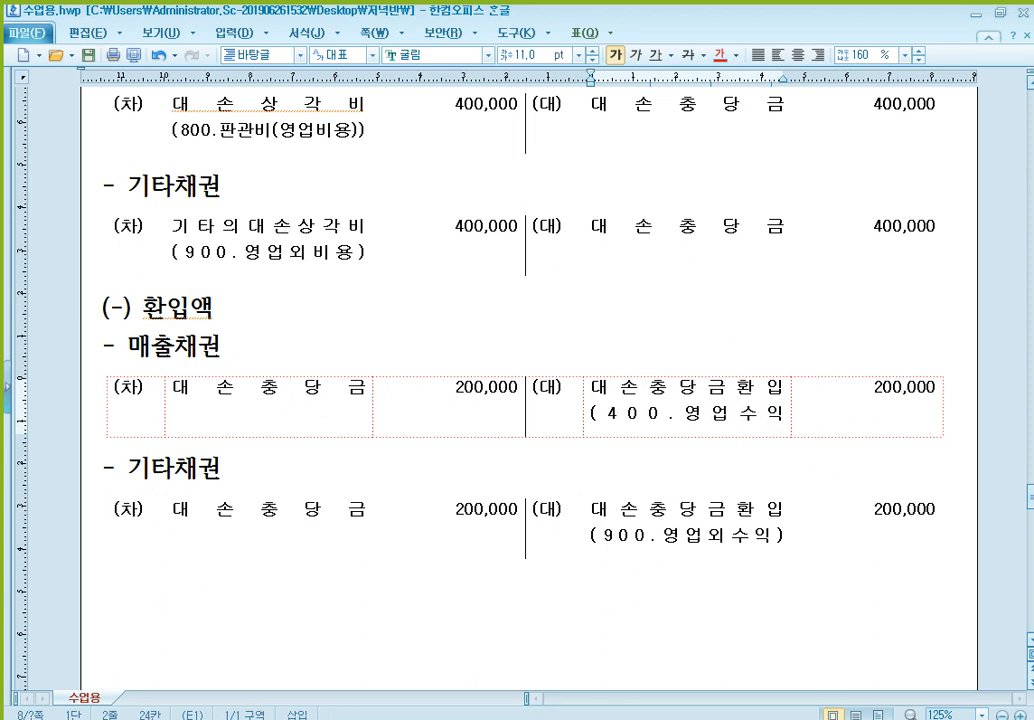
type("(매출")
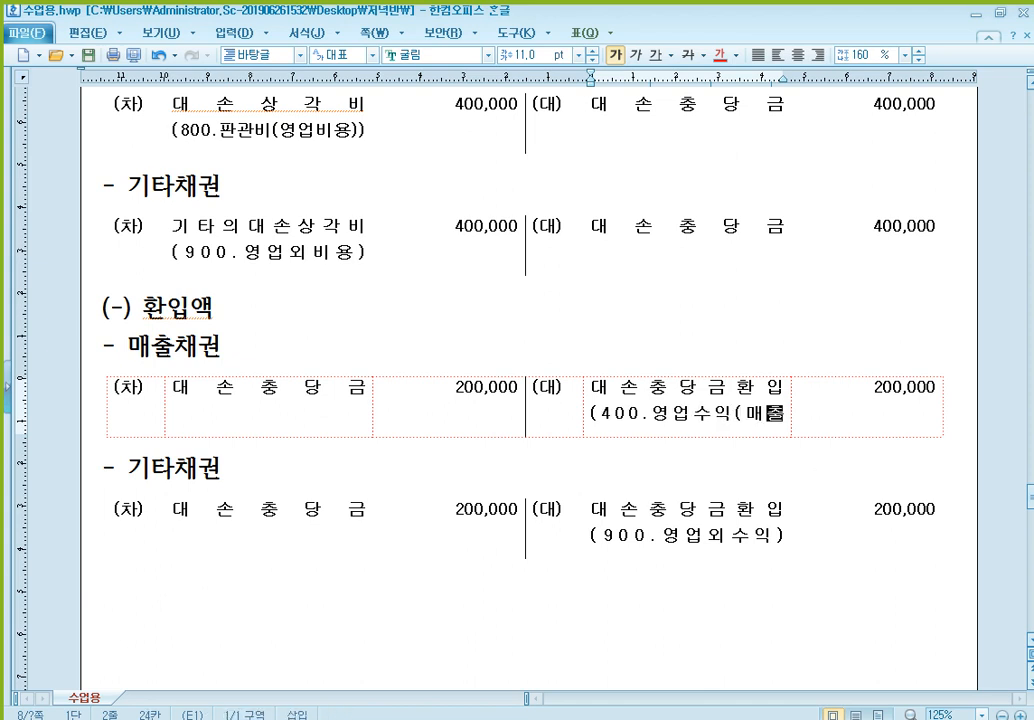
type(")")
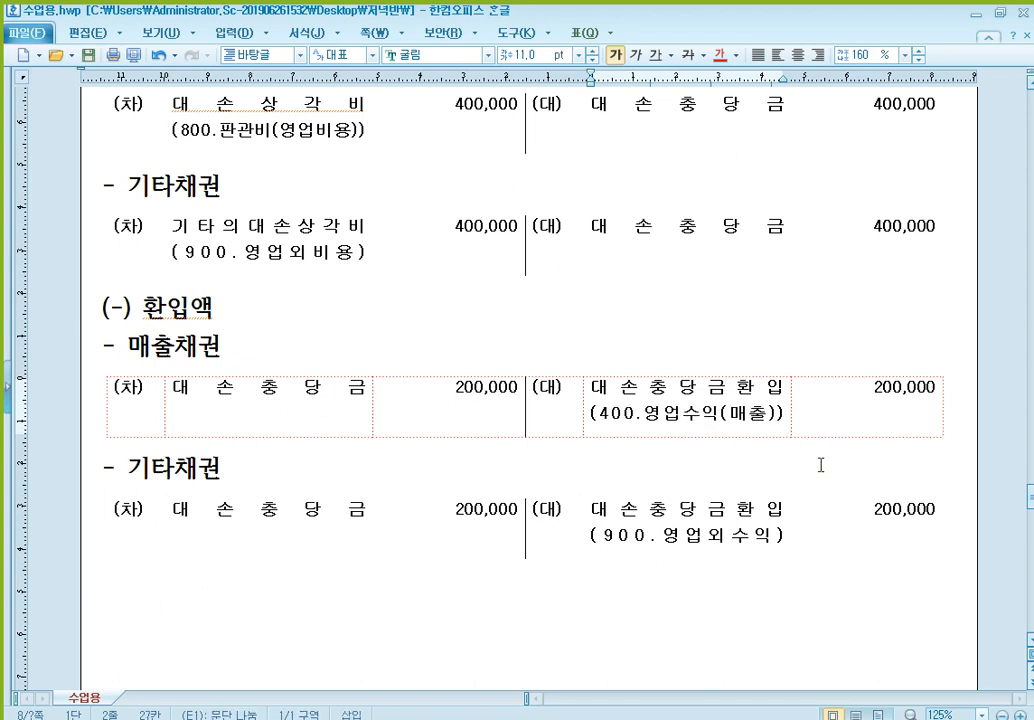
key("Return")
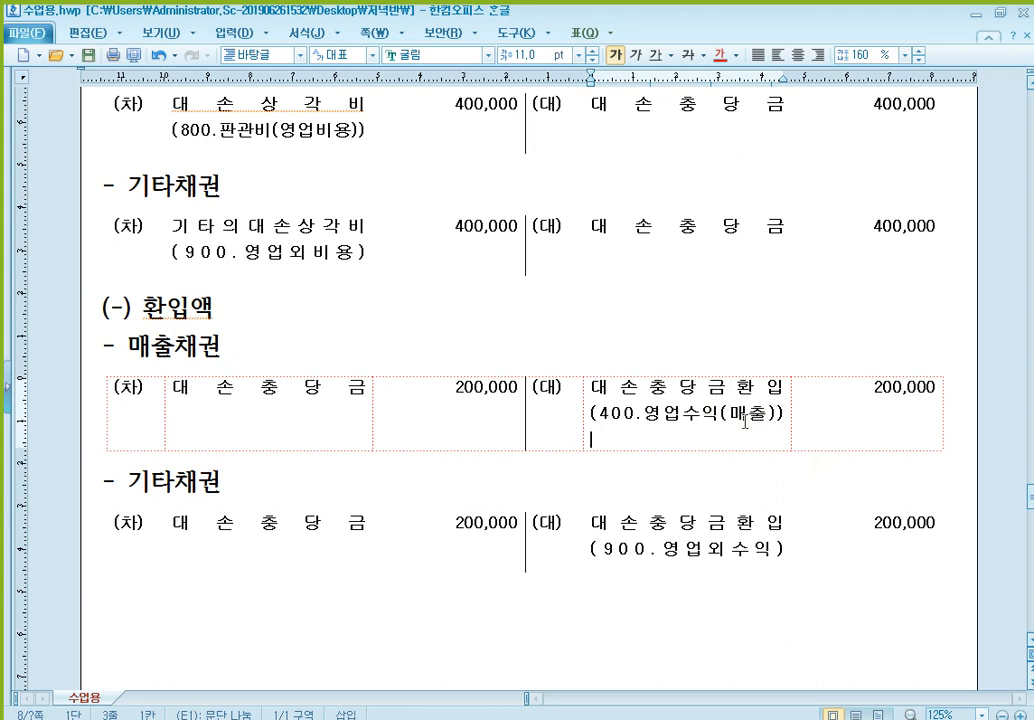
- Strike through the note "(400.영업수익(매출))" in the 매출채권 entry under (-) 환입액
left_click(683, 412)
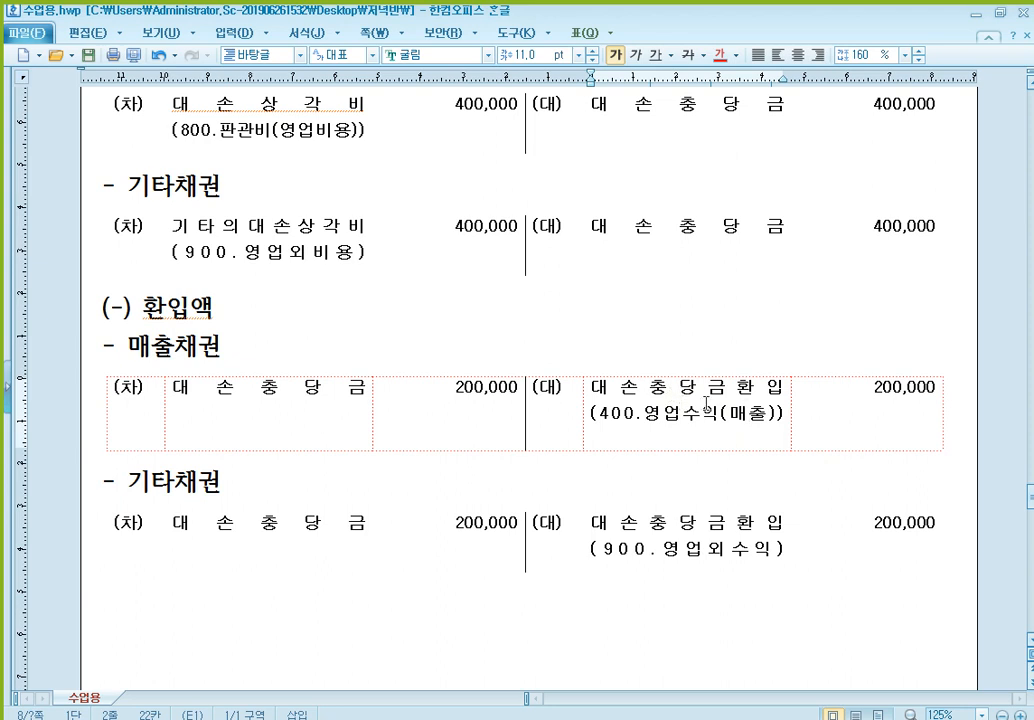
left_click_drag(787, 416, 601, 420)
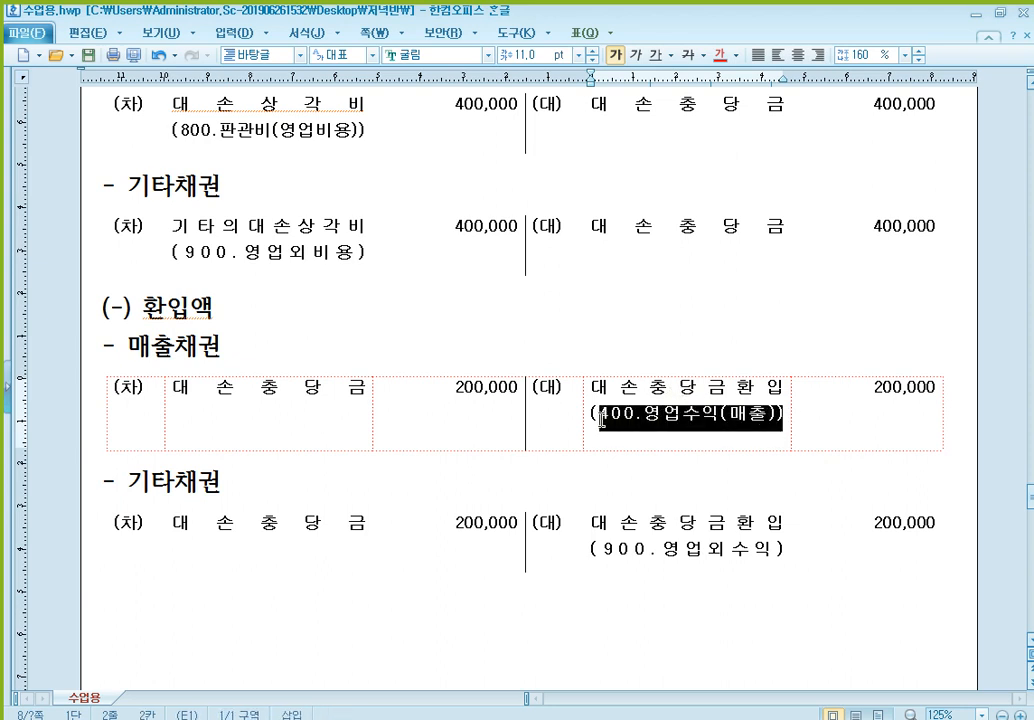
left_click(688, 55)
left_click(454, 416)
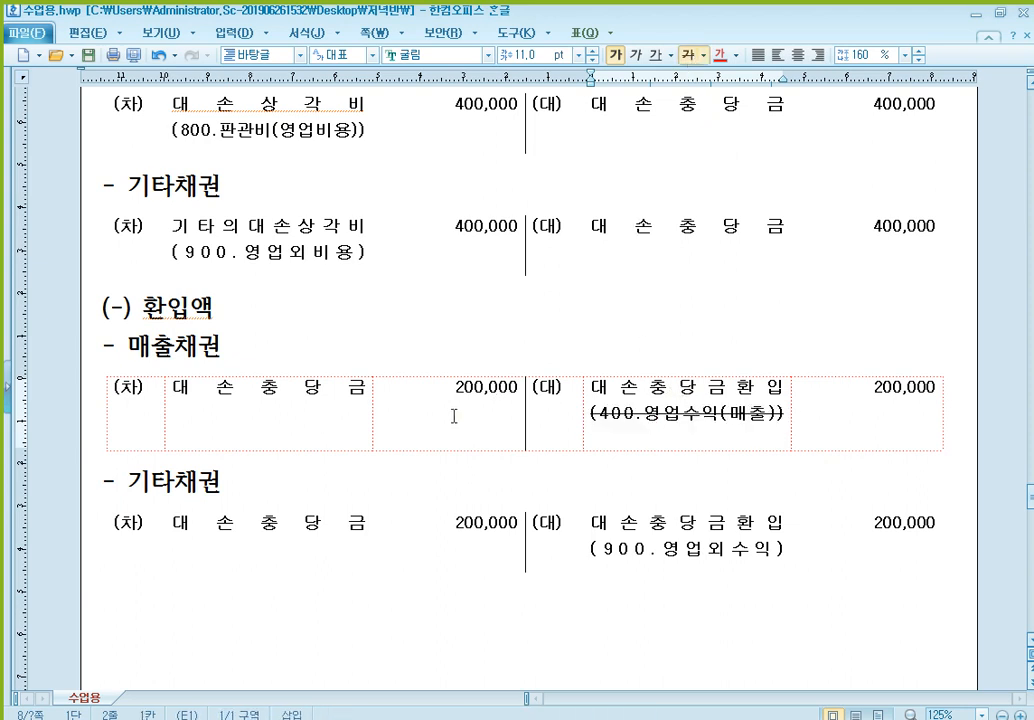
- Compare the expense notes in the 보충액 entries with the revenue notes in the matching 환입액 entries for 매출채권 and 기타채권
left_click(266, 120)
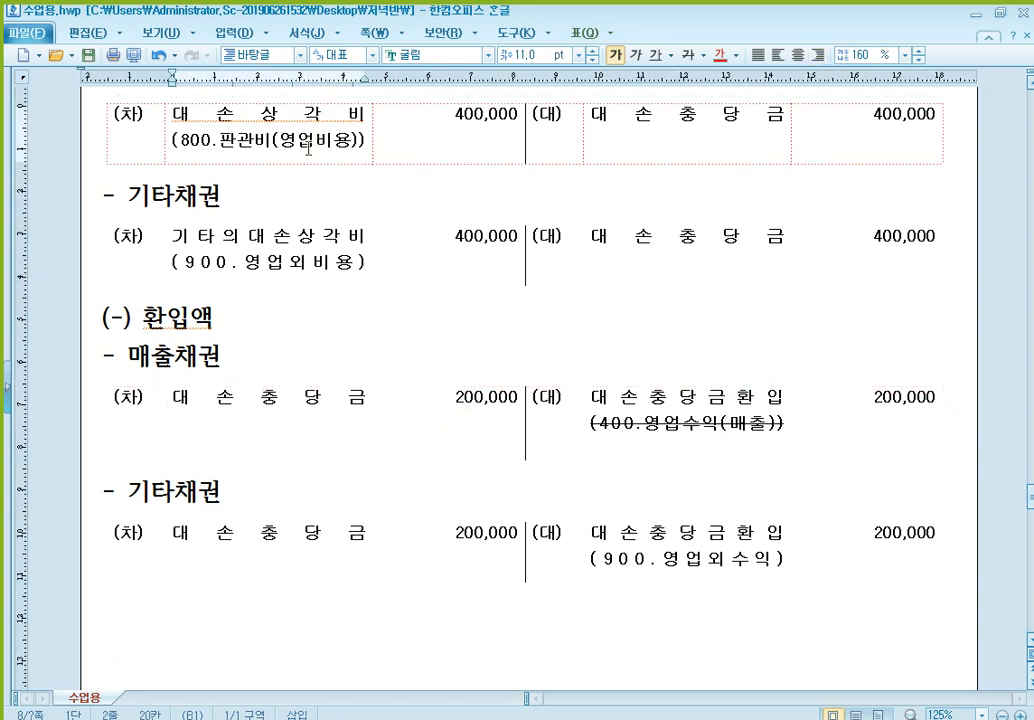
left_click(693, 427)
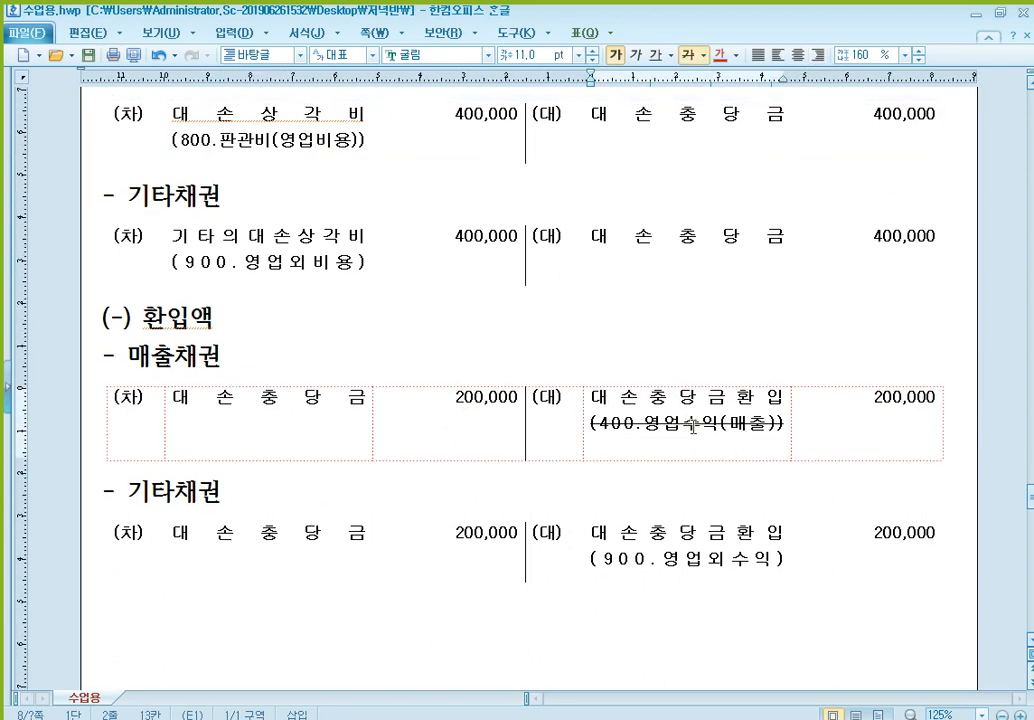
left_click(292, 262)
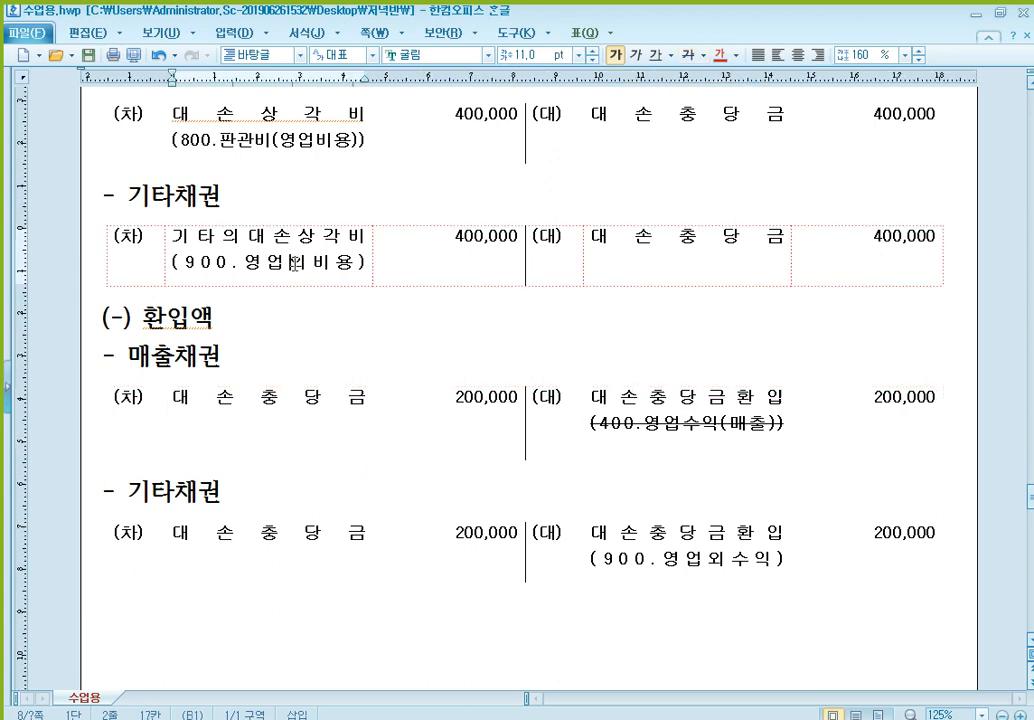
left_click(707, 558)
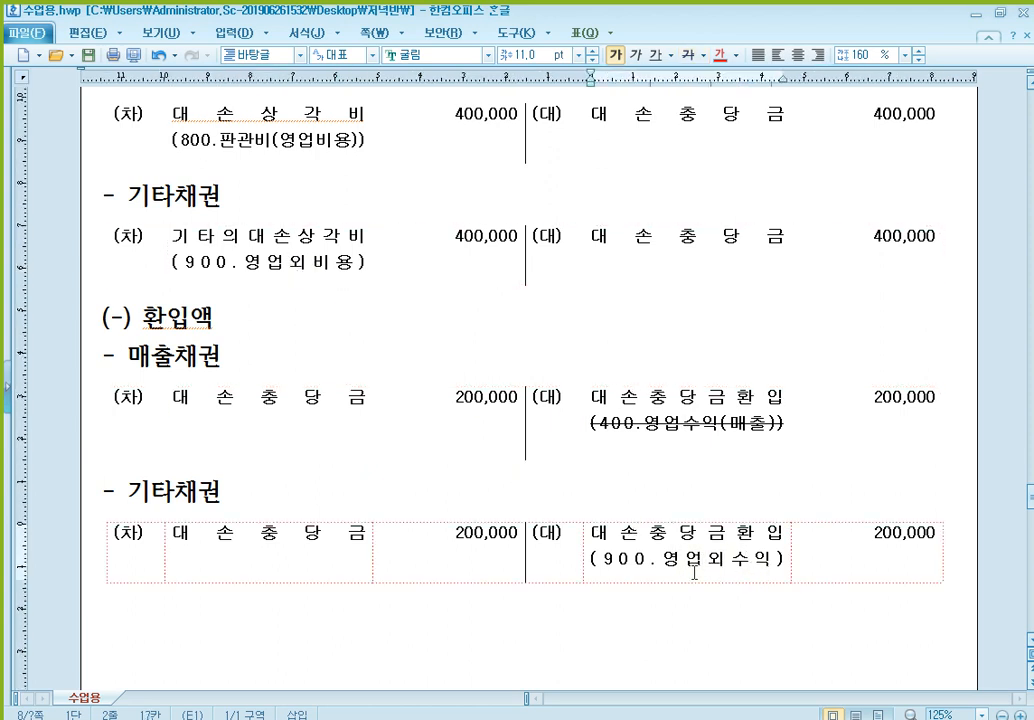
left_click(300, 242)
left_click(667, 556)
left_click(337, 146)
left_click(678, 403)
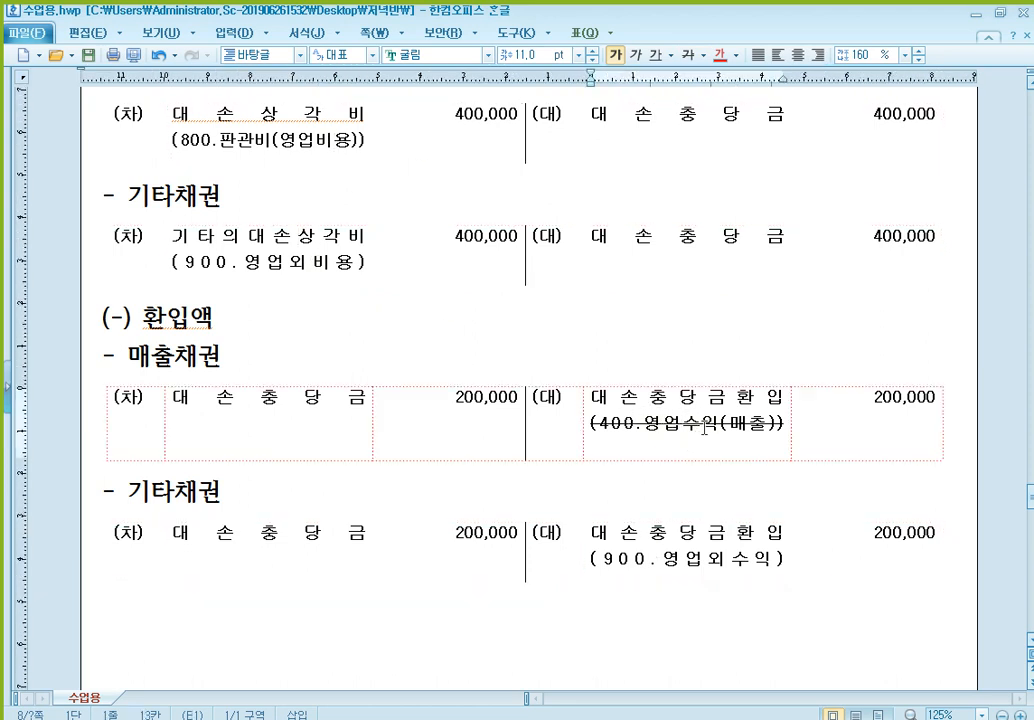
- Add the note "(800.판관비 차감계정)" on the blank line below the struck-through note in the 환입액 매출채권 entry
left_click(708, 455)
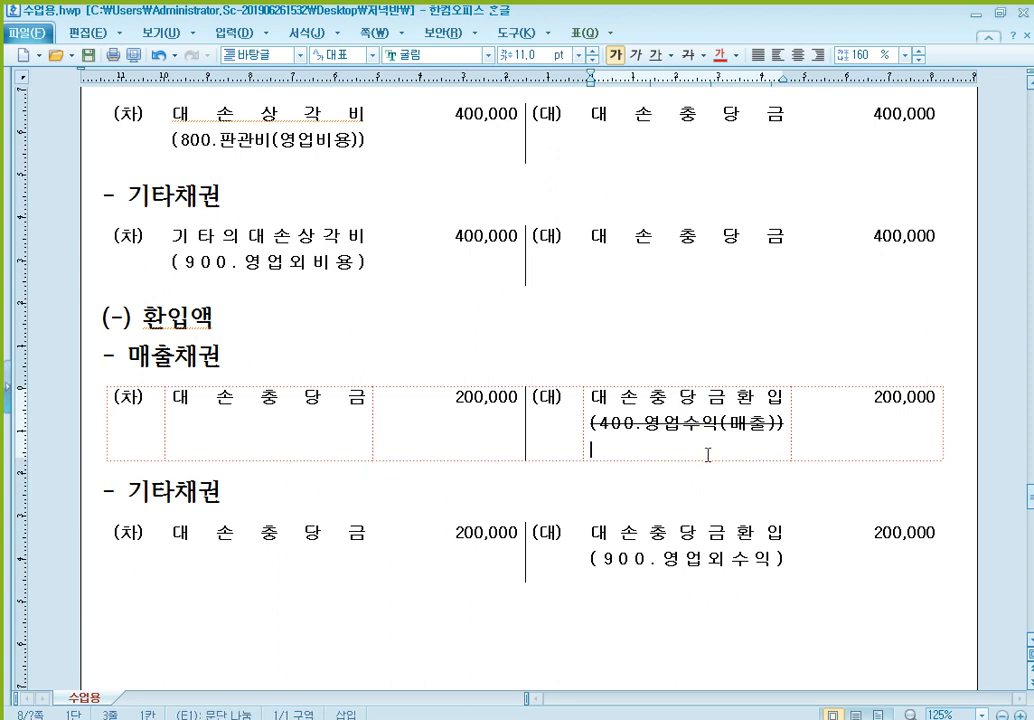
type("(800")
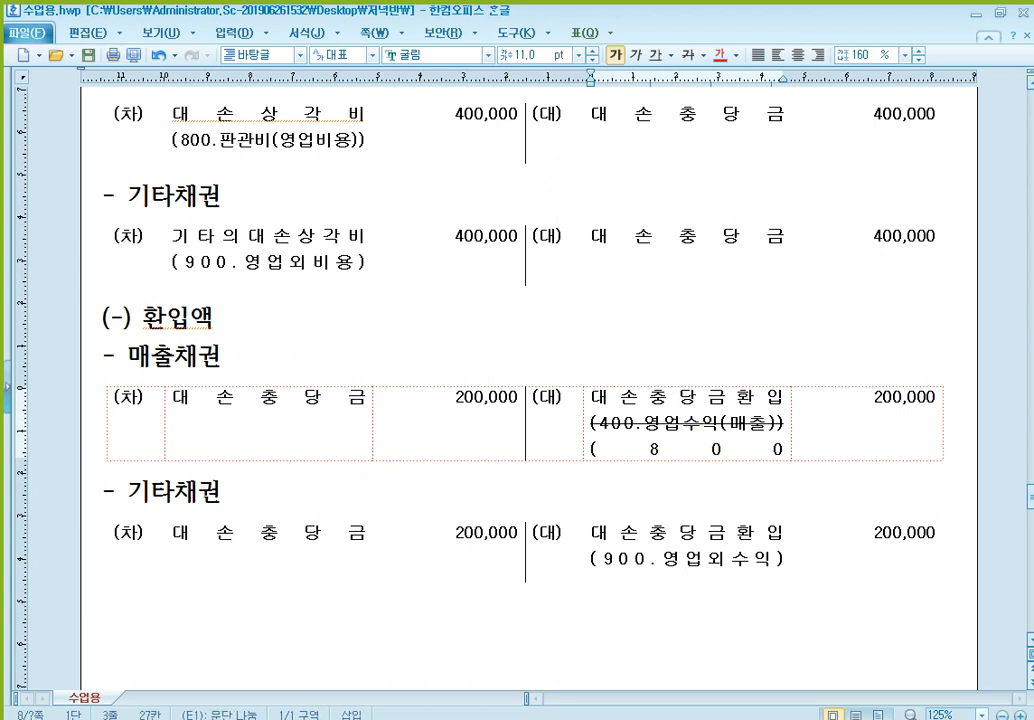
type(".판관비")
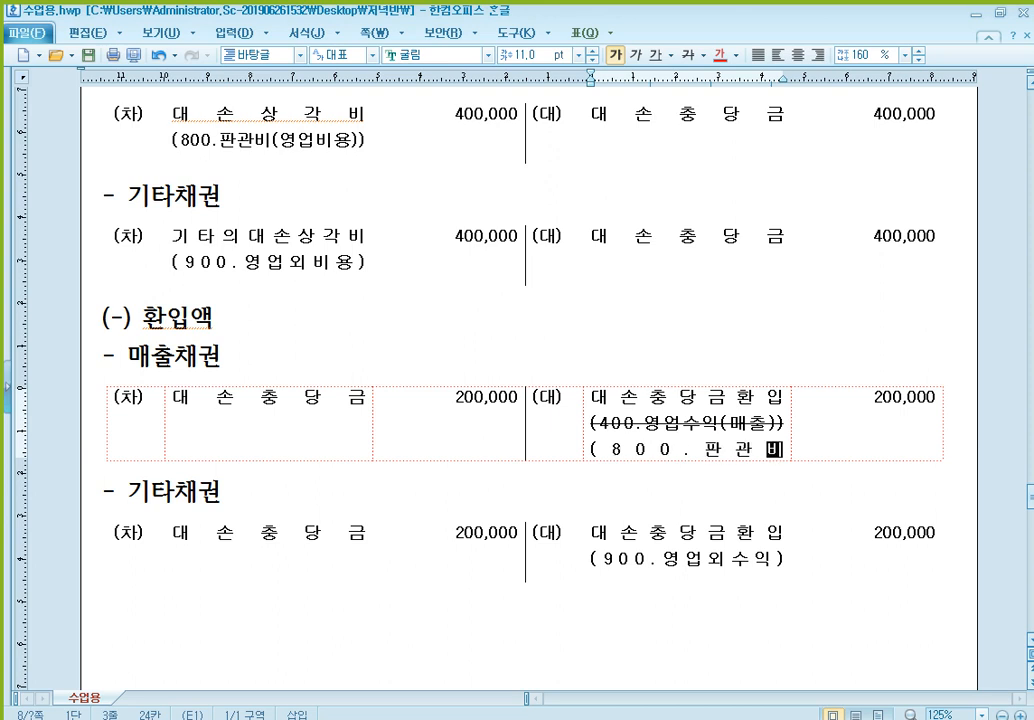
type(" 차감계정")
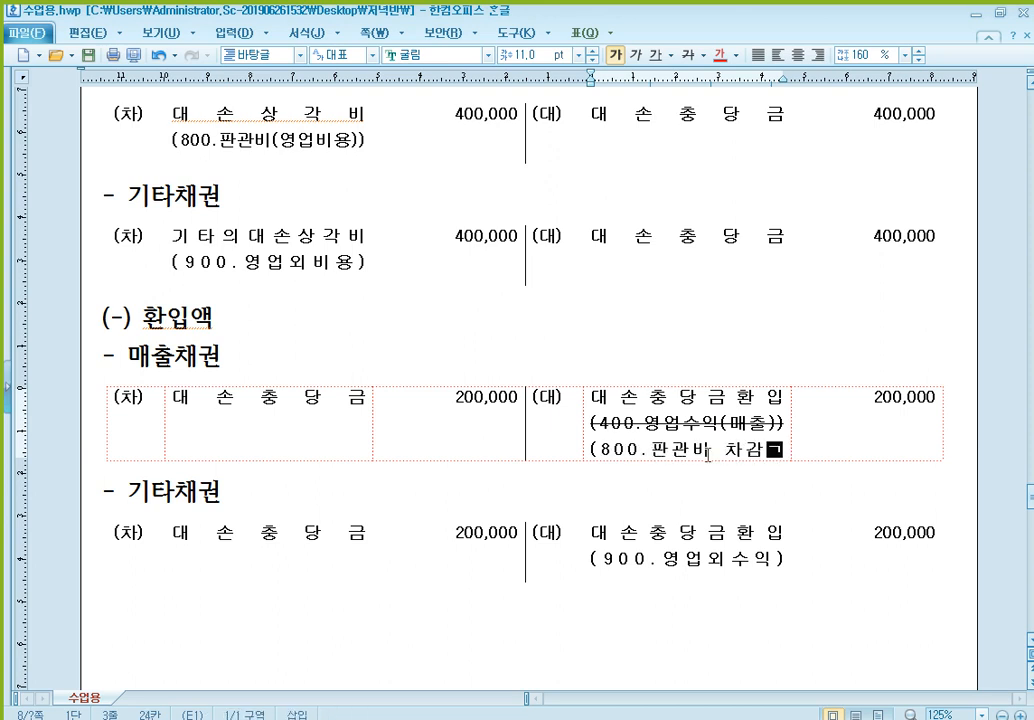
type(")")
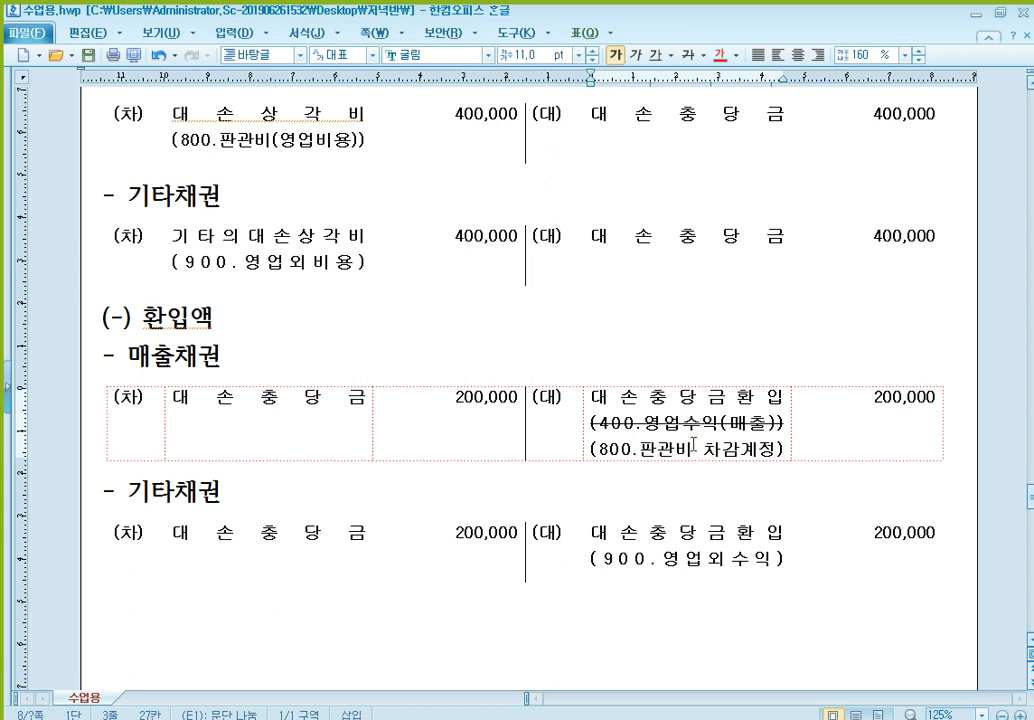
scroll(694, 443, "down", 2)
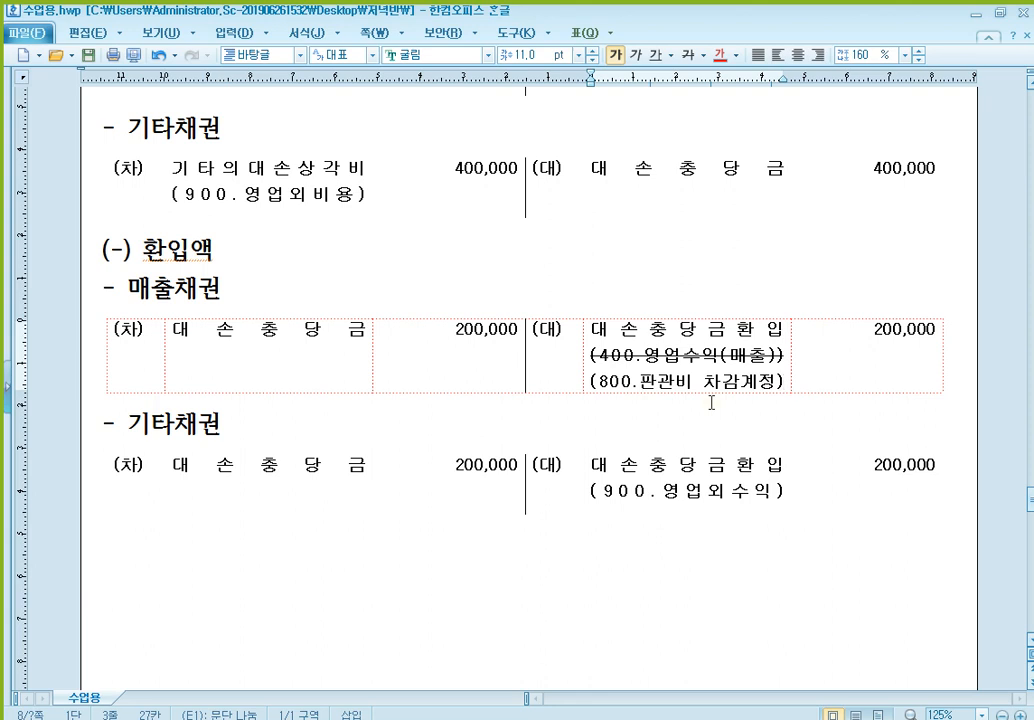
- Write a column subtraction below the last 기타채권 entry: 100, (-) 50, a dashed line, and the result 50
scroll(711, 402, "down", 3)
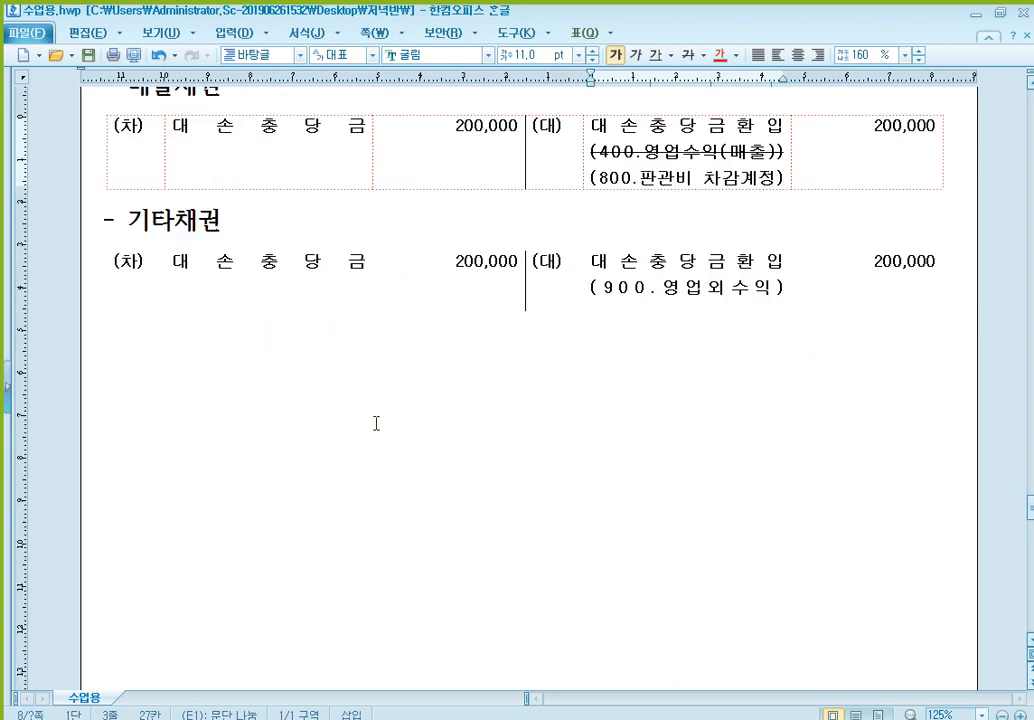
left_click(330, 406)
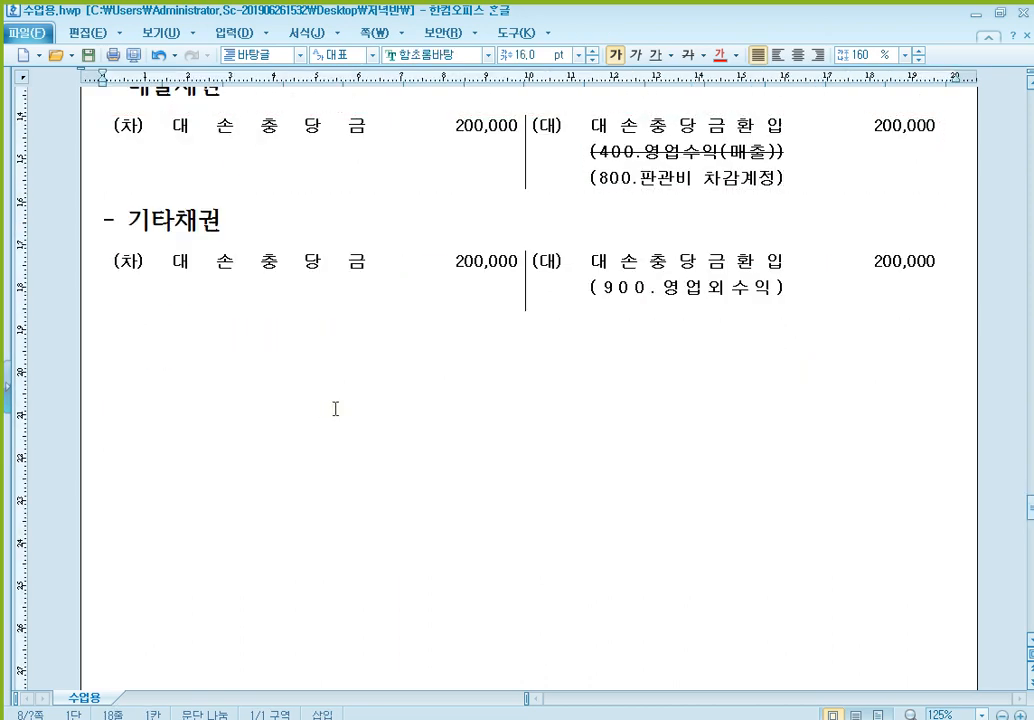
type("100")
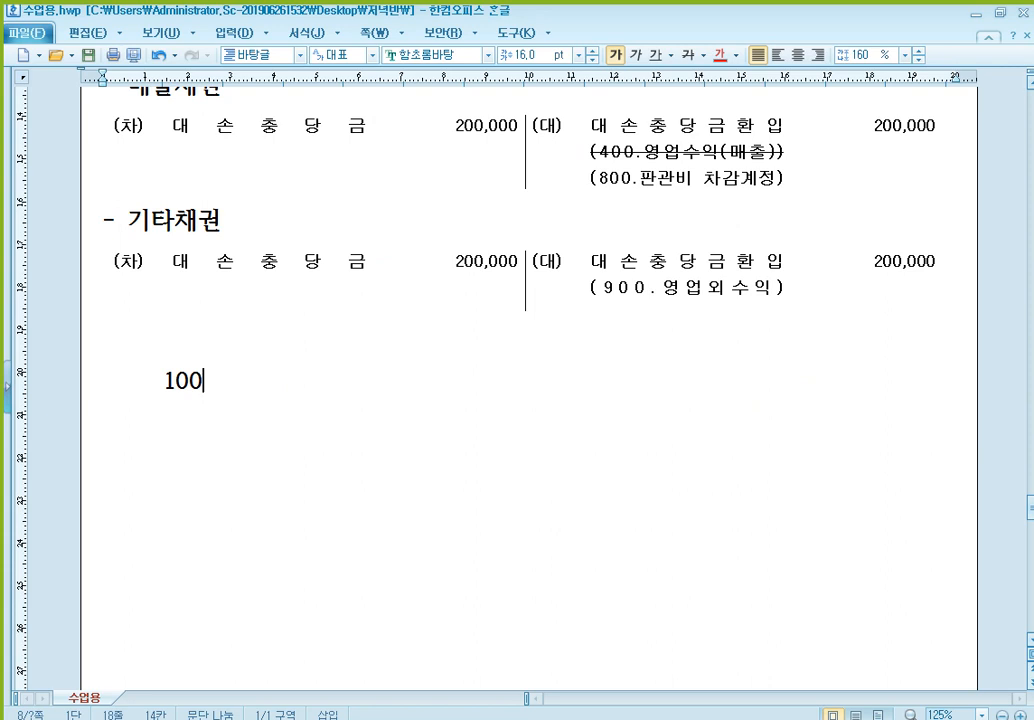
key("Return")
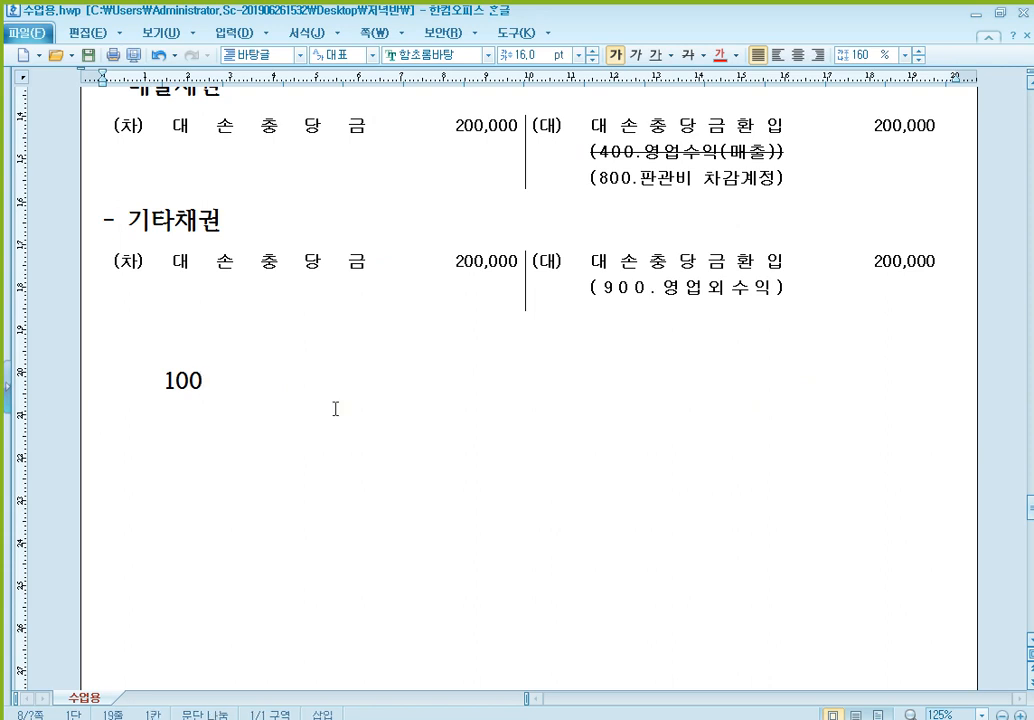
type("(-)       500")
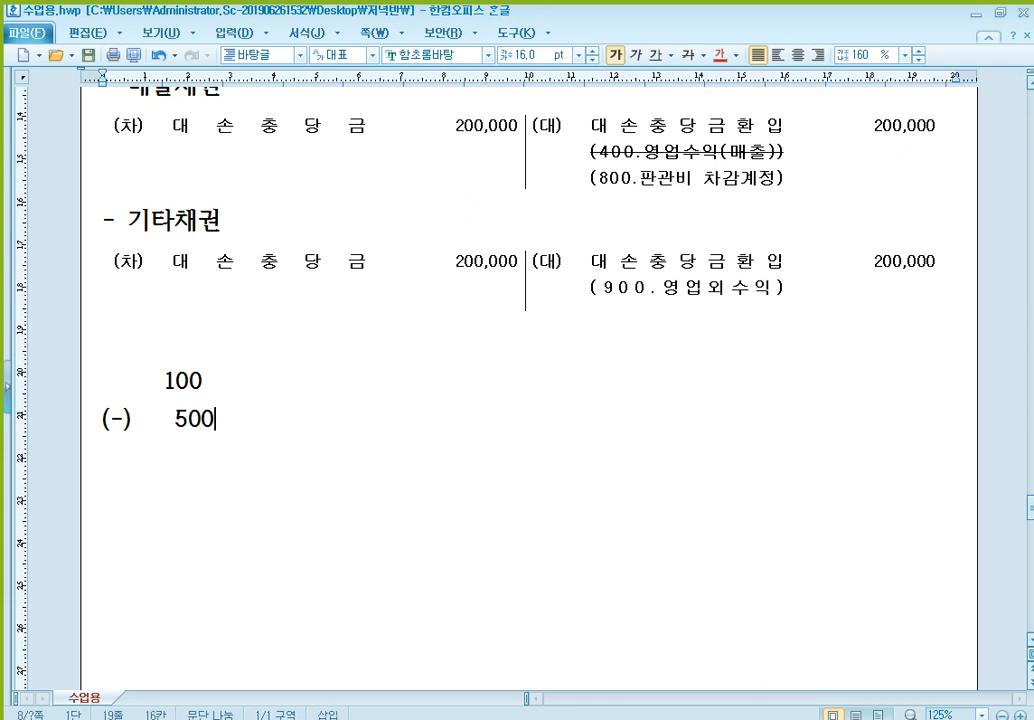
key("BackSpace")
key("Return")
type("-")
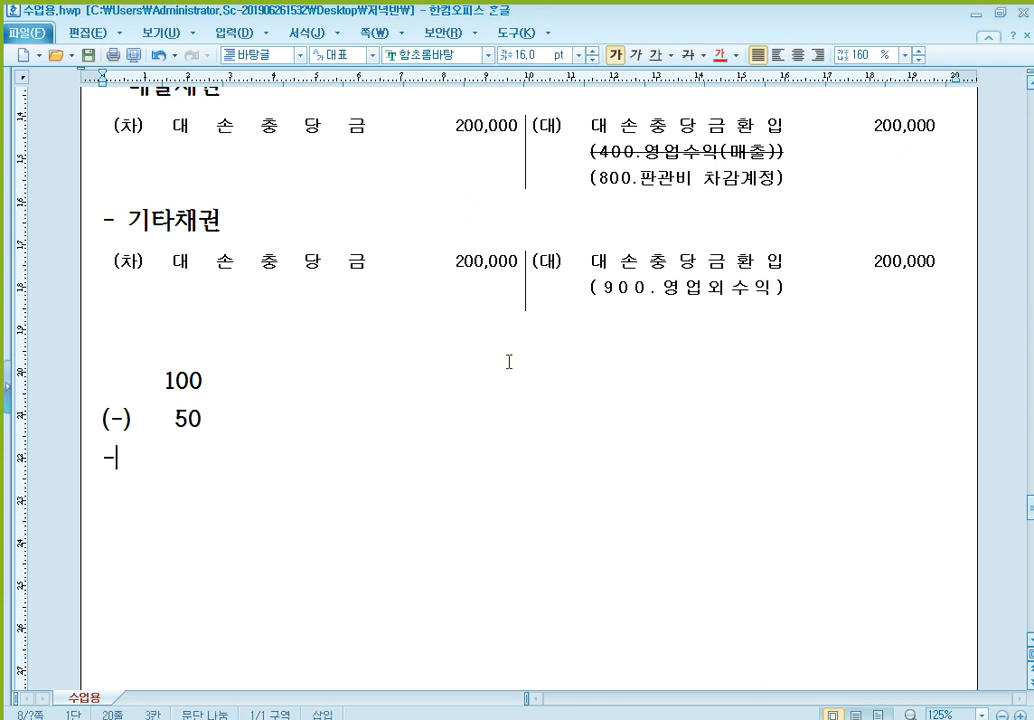
type("-------")
key("Return")
type("50")
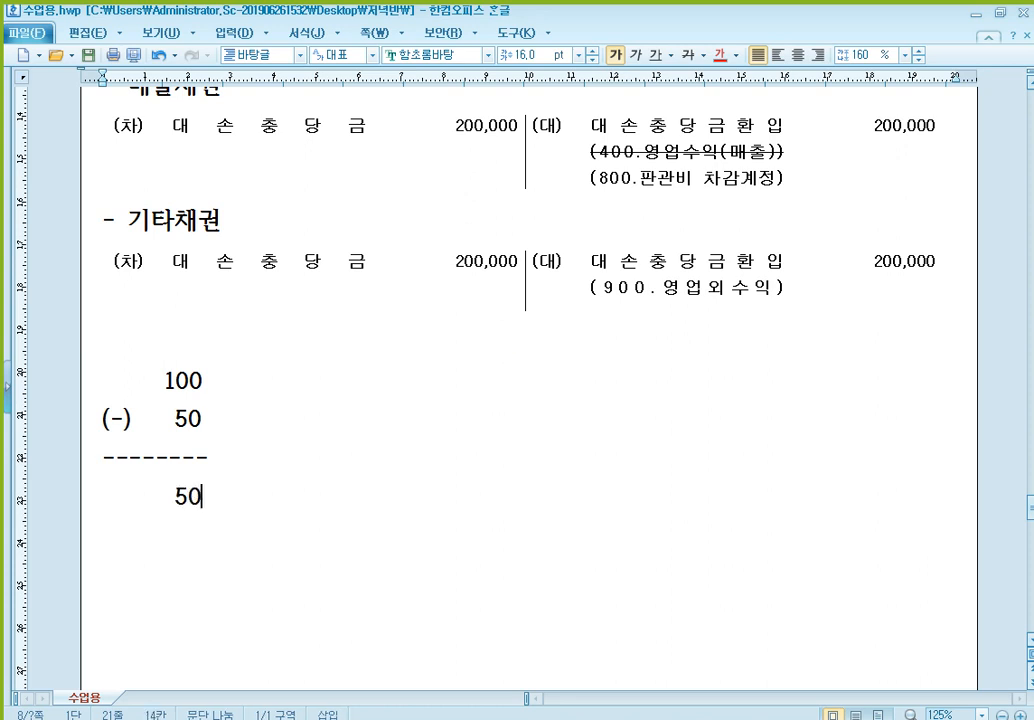
- Label the rows of the subtraction 수익 beside 100, 비용 beside (-) 50, and 이익 beside the result
key("Up")
key("Up")
key("Up")
type("수익")
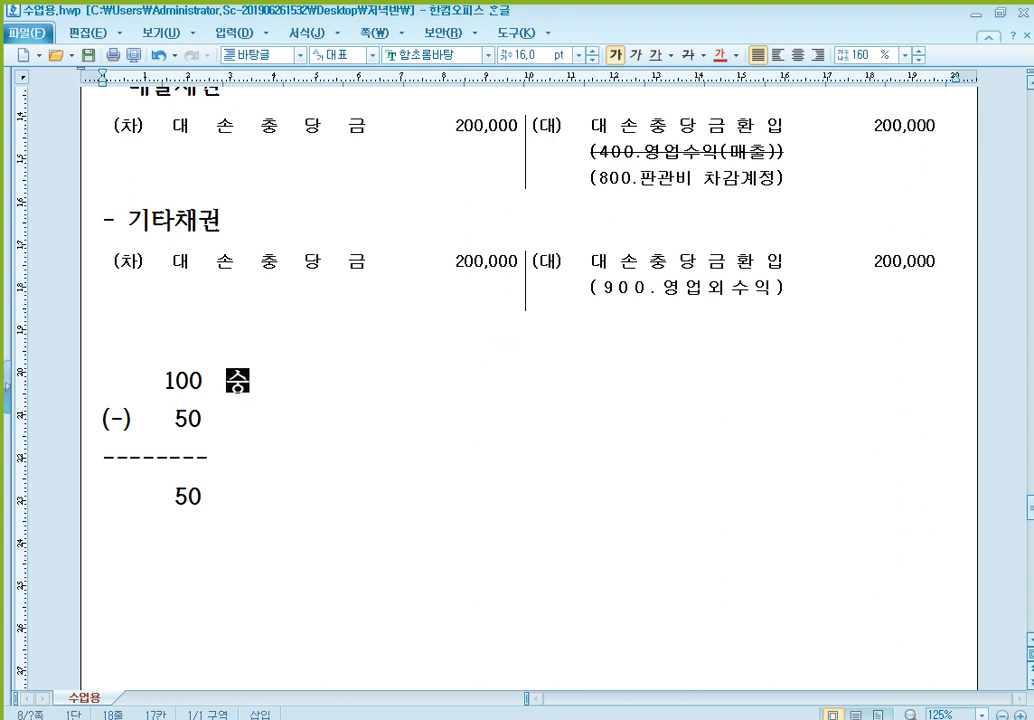
key("Left")
key("Left")
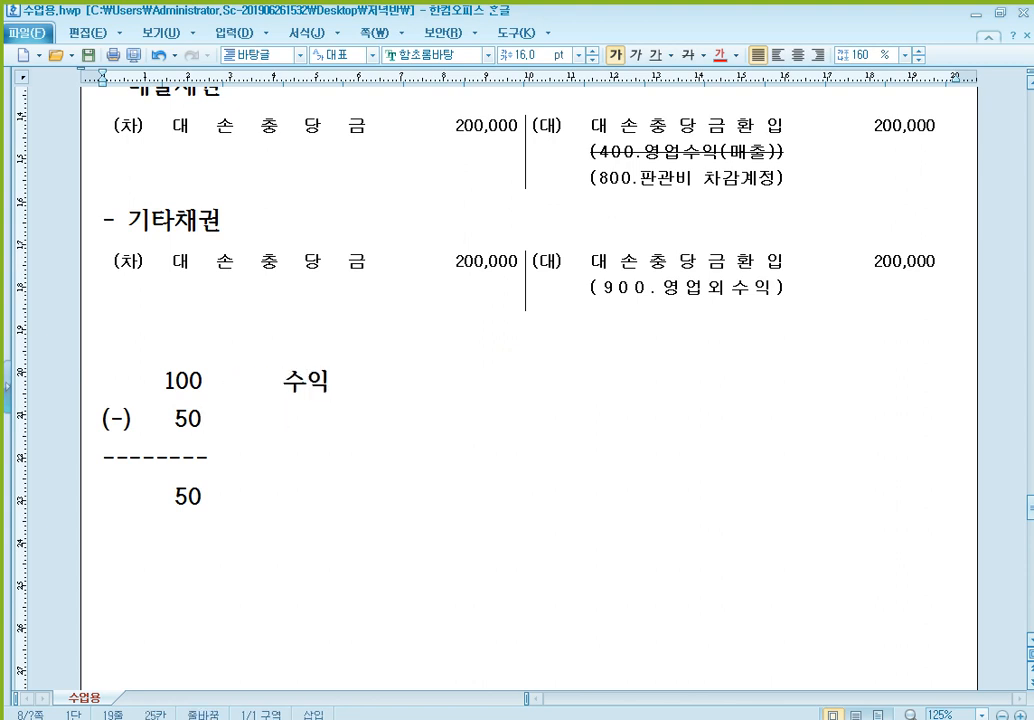
type("비용")
key("Down")
key("Down")
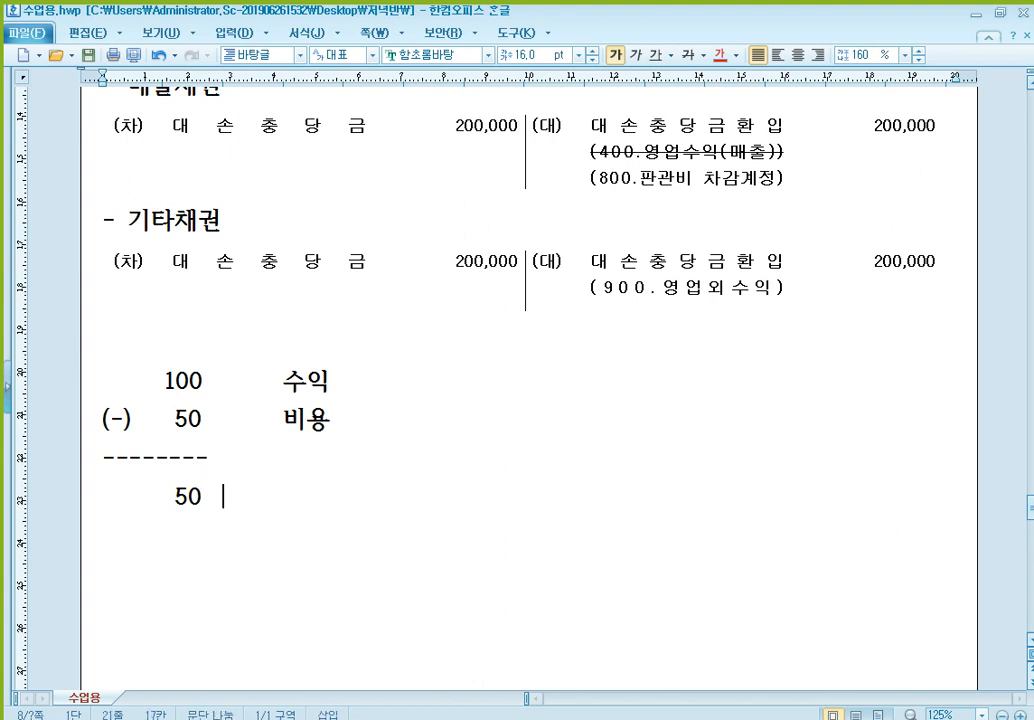
type("이익")
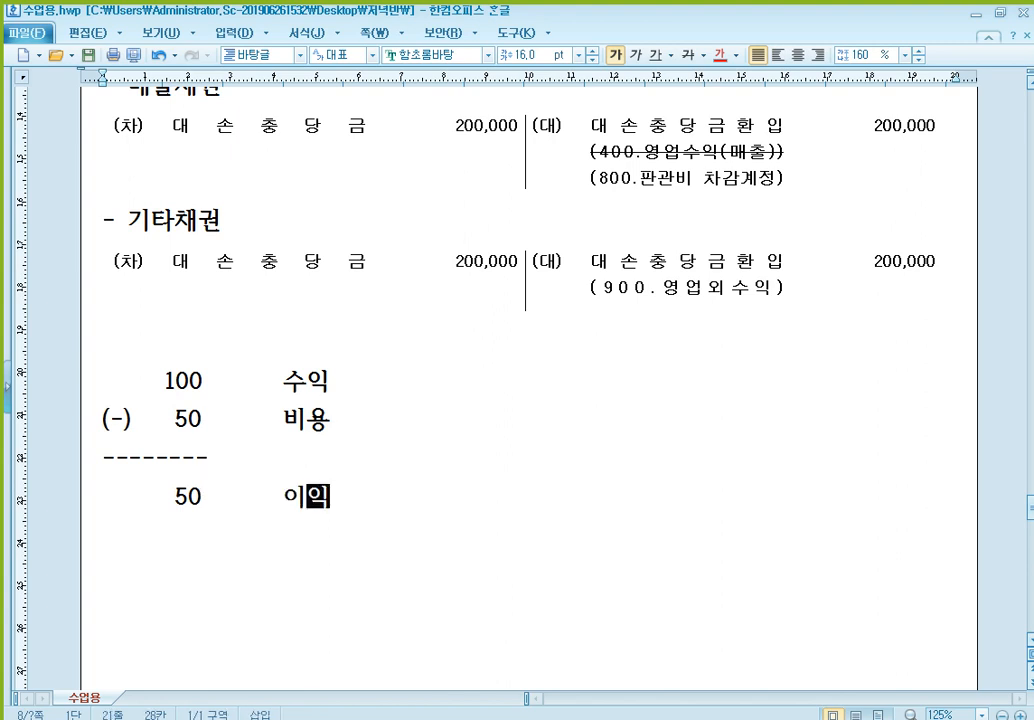
- Add a second calculation after the row labels: 120 for 수익, (-) 50 for 비용, a dashed line, and 70 for 이익
key("Up")
key("Up")
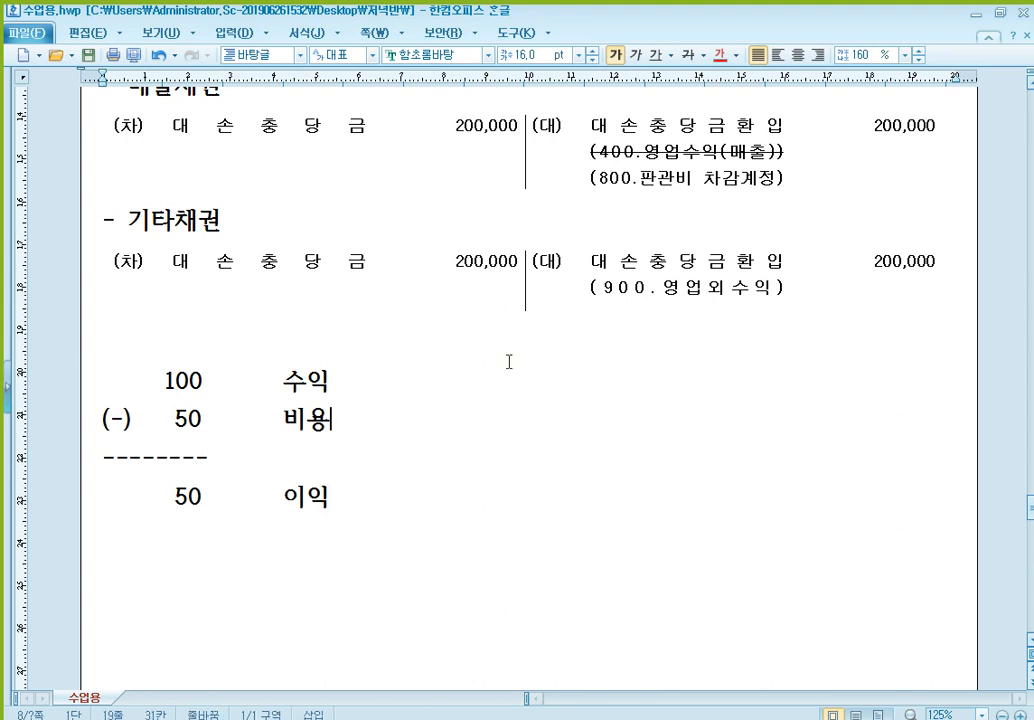
key("Up")
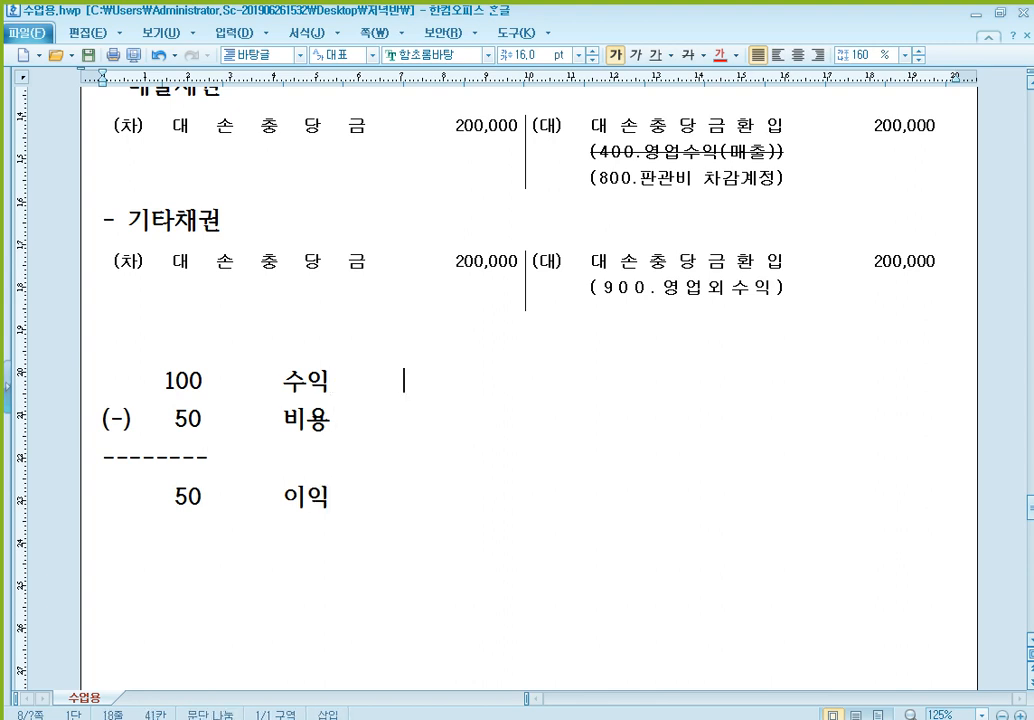
type("120")
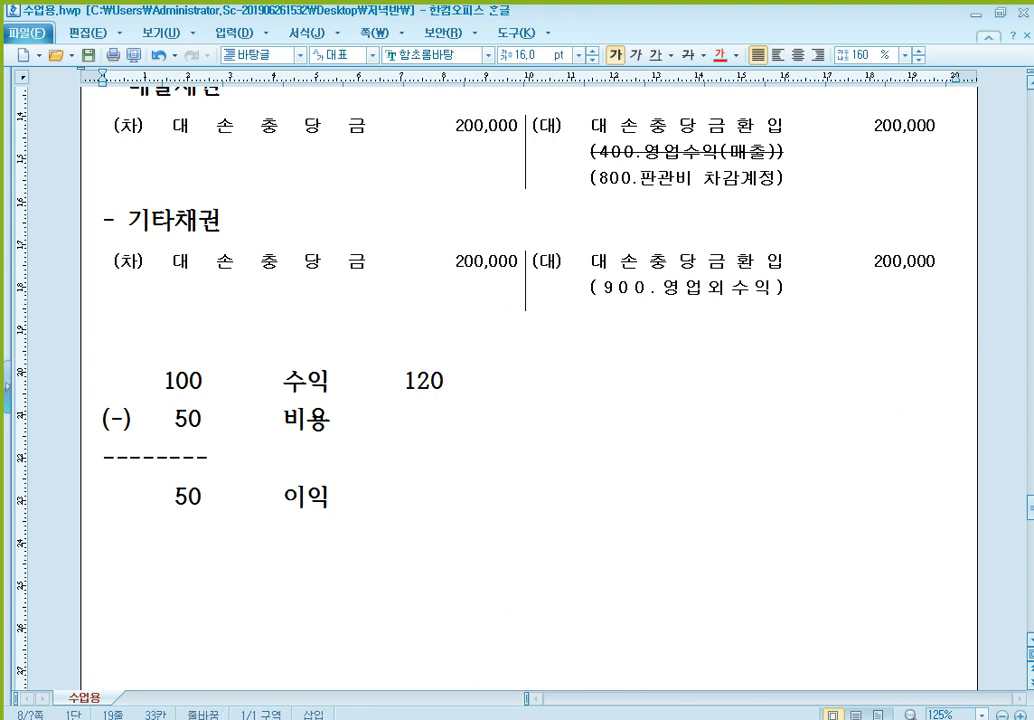
left_click(404, 380)
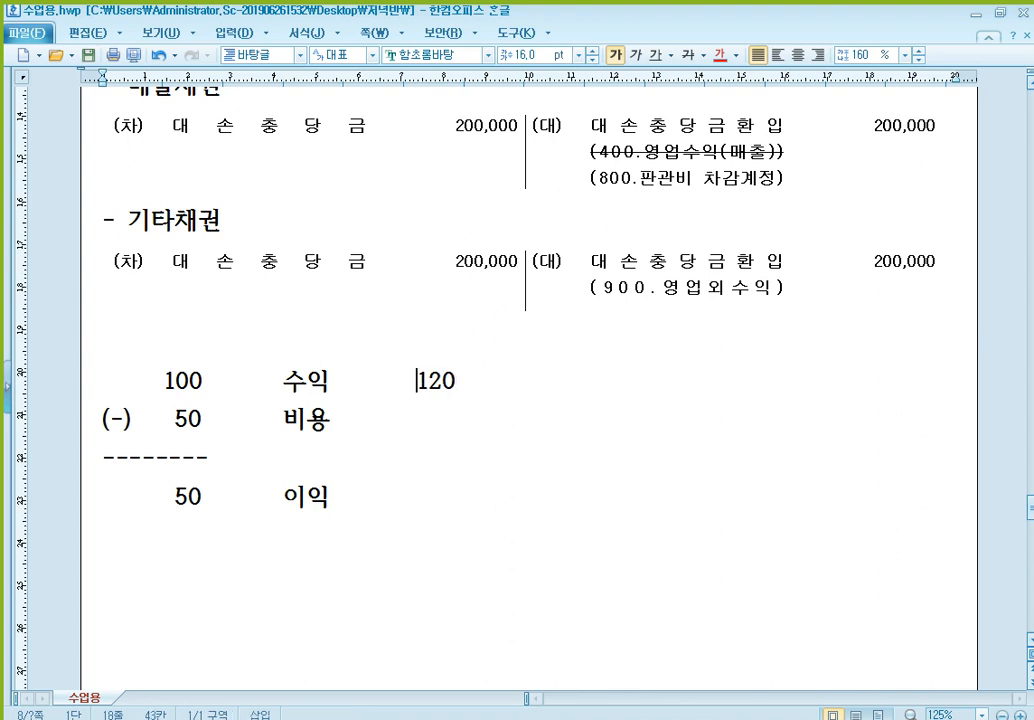
type("(-) ")
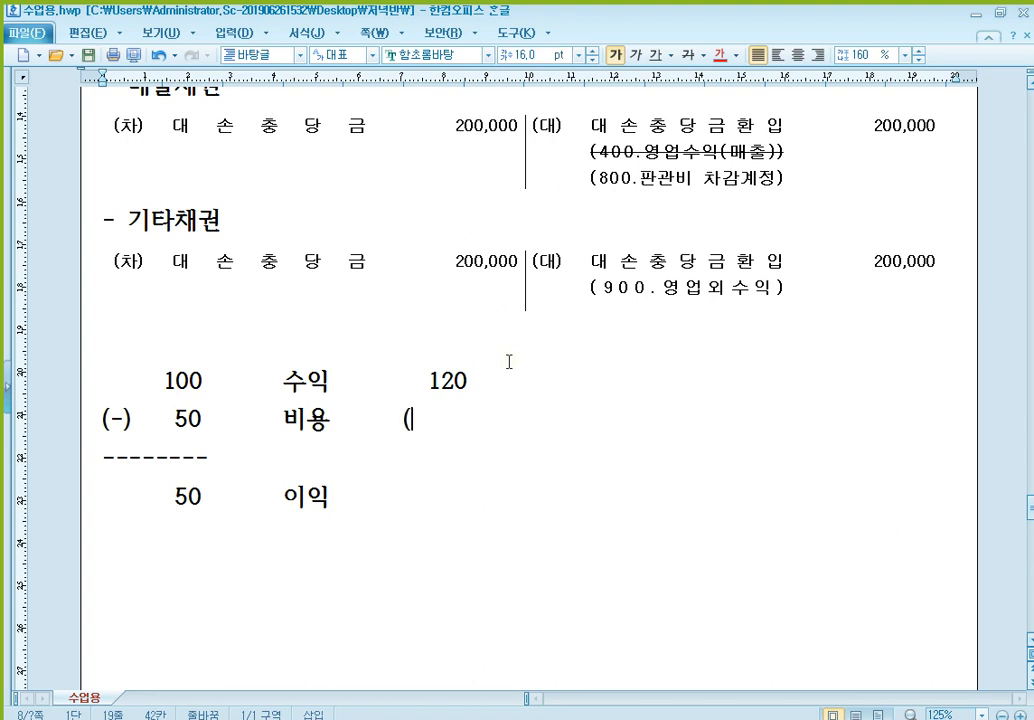
type("50")
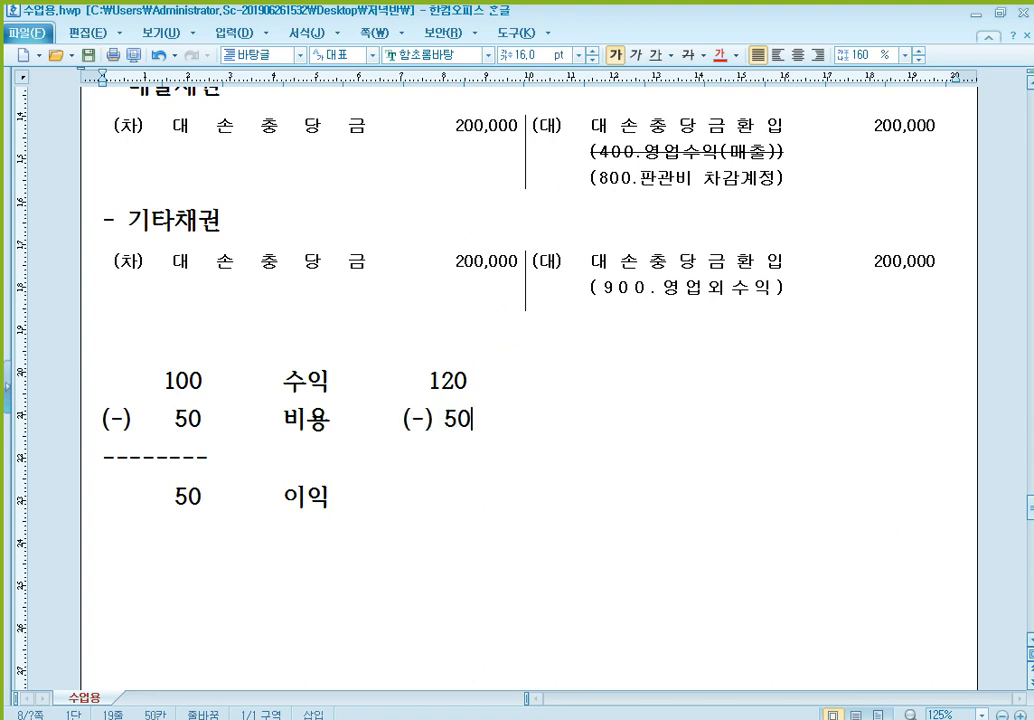
key("Down")
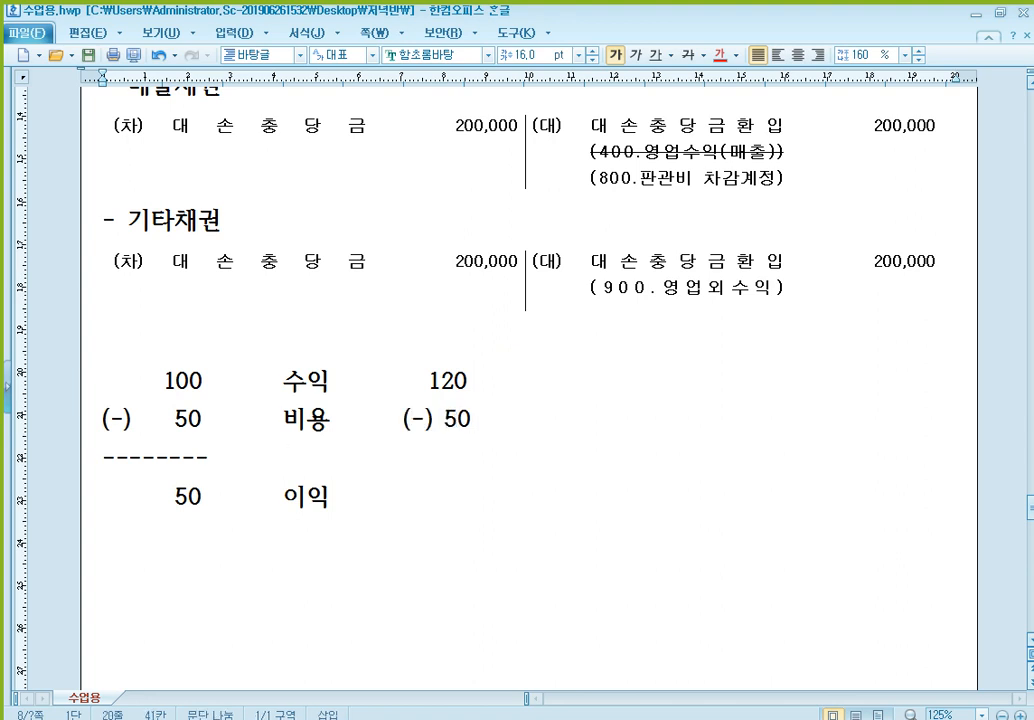
type("------")
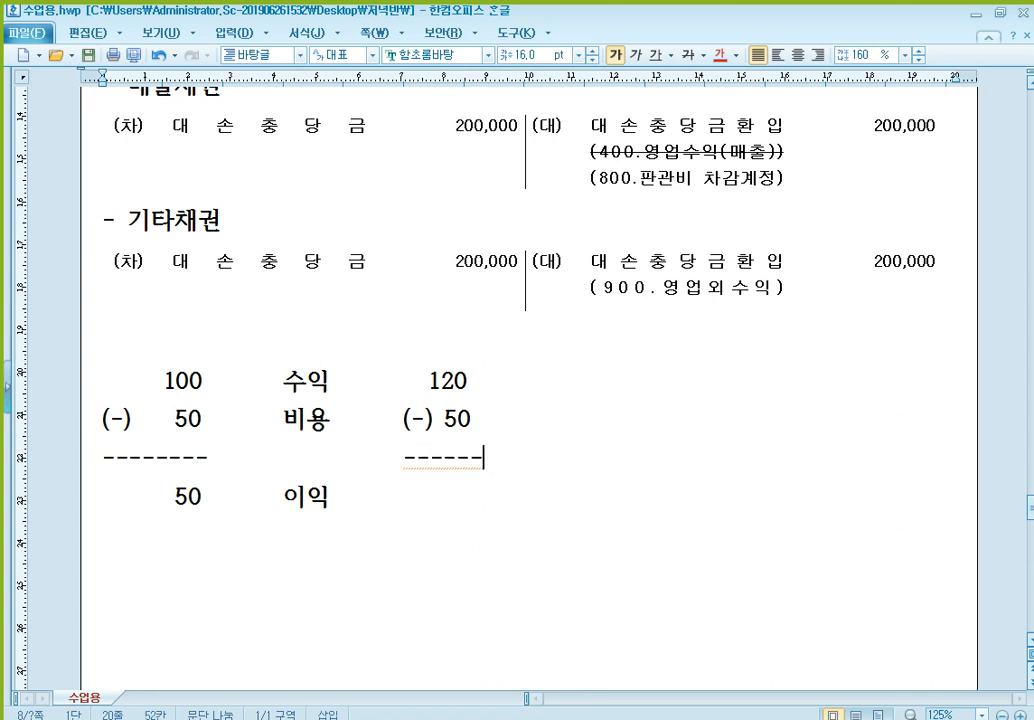
key("BackSpace")
key("Down")
type("70")
- Add a third calculation beside the second: 100 for 수익, (-) 30 for 비용, a dashed line, and 70 for 이익
key("Up")
key("Up")
key("Up")
type("100")
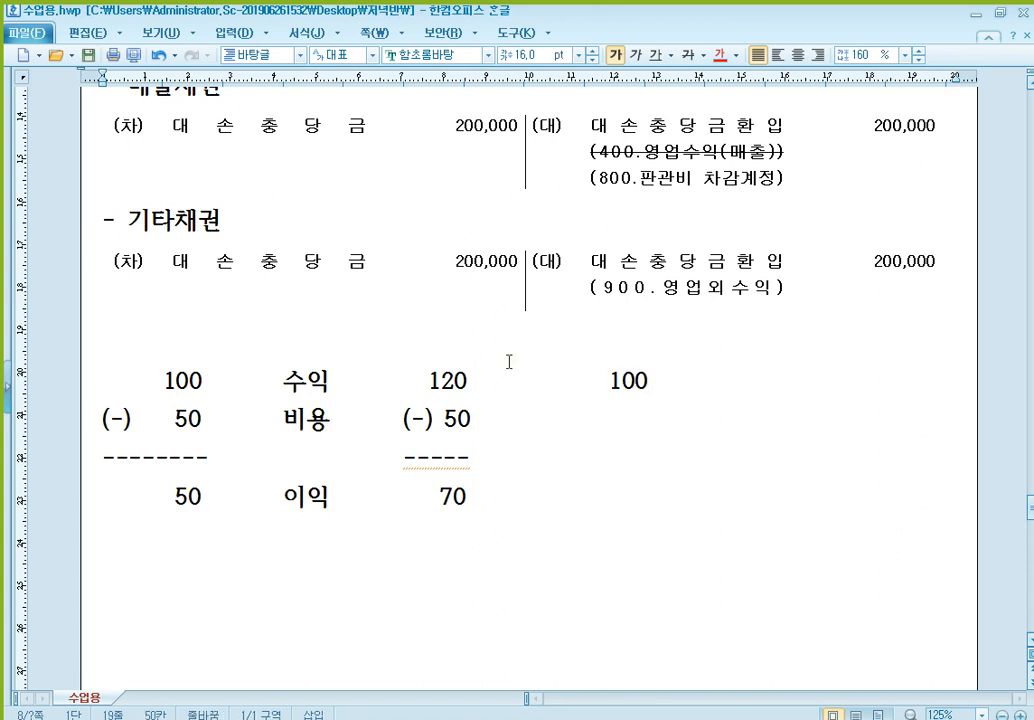
key("Down")
type("(-) 30")
key("Down")
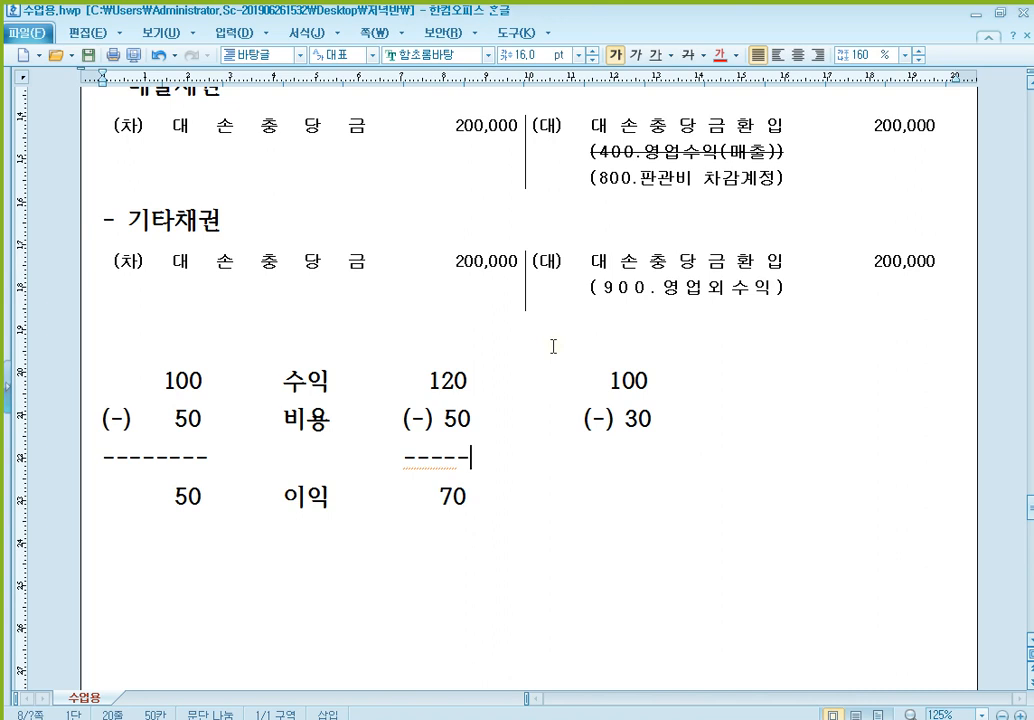
type("-----")
key("Down")
key("BackSpace")
key("BackSpace")
key("BackSpace")
key("BackSpace")
key("BackSpace")
key("BackSpace")
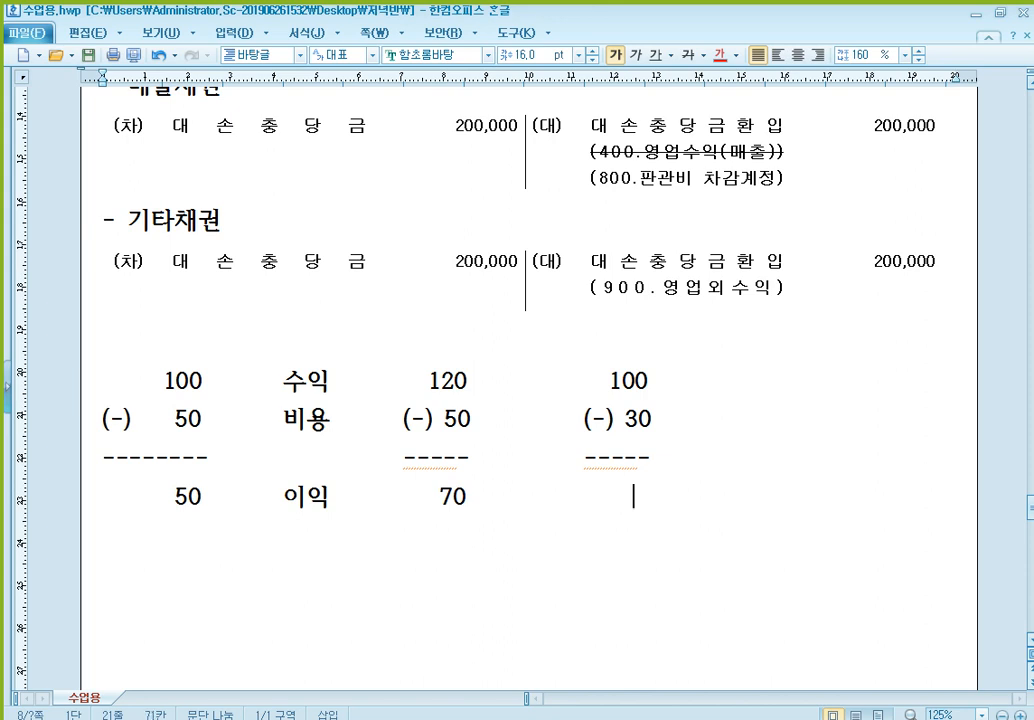
key("BackSpace")
type("70")
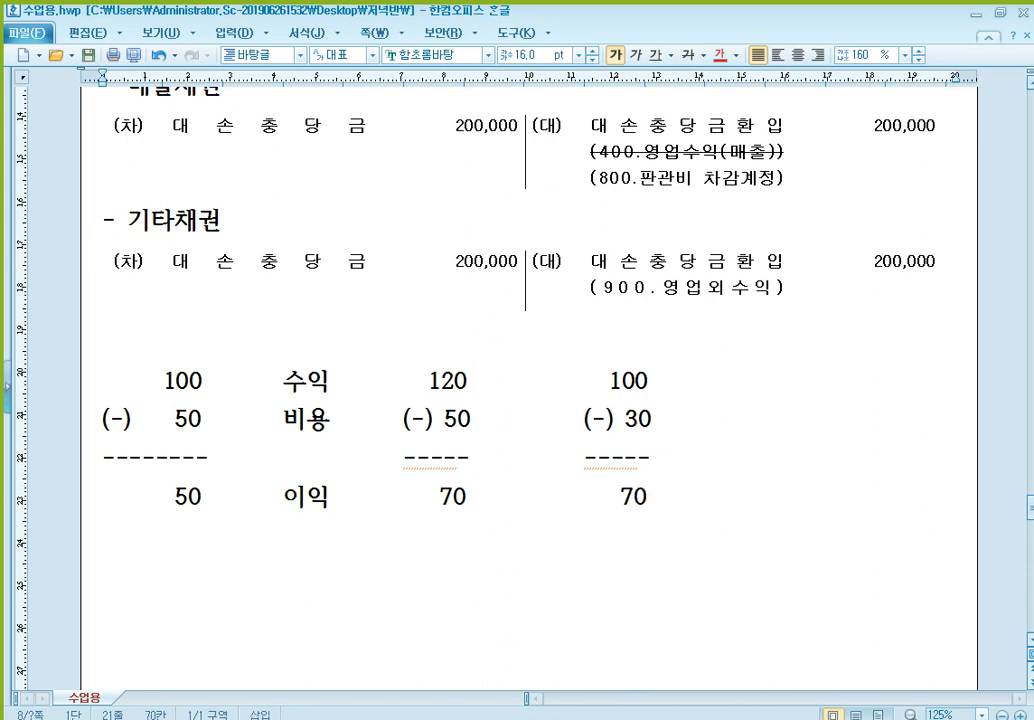
- Compare the 수익, 비용 and 이익 figures of the second and third calculations with those of the first
left_click(455, 381)
scroll(470, 381, "down", 1)
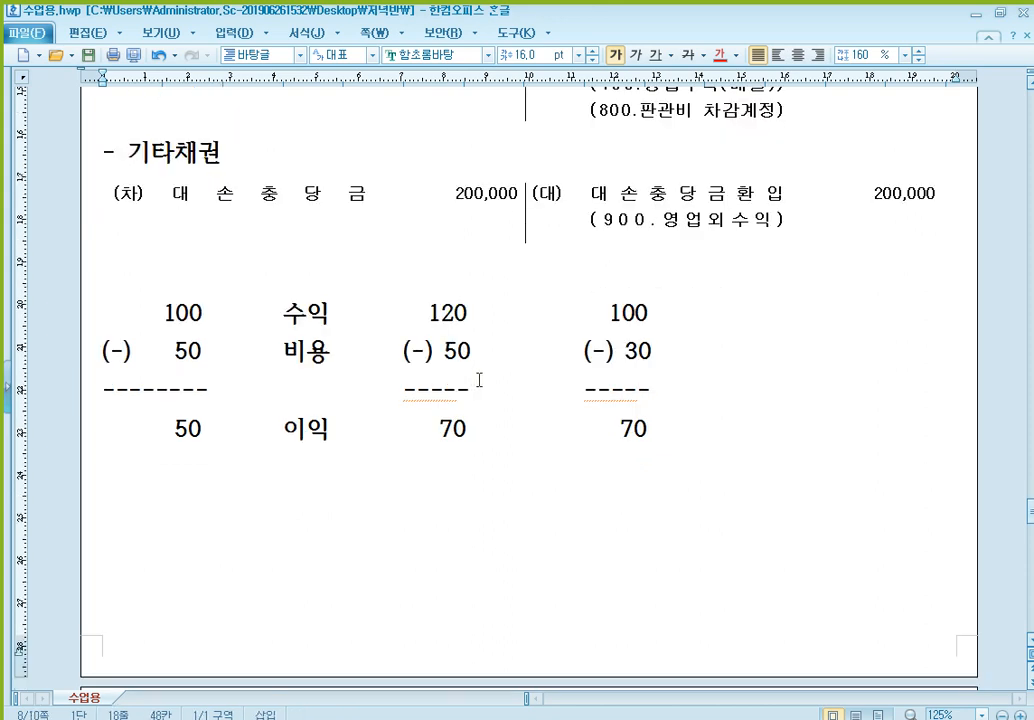
left_click(617, 357)
left_click(455, 428)
left_click(632, 458)
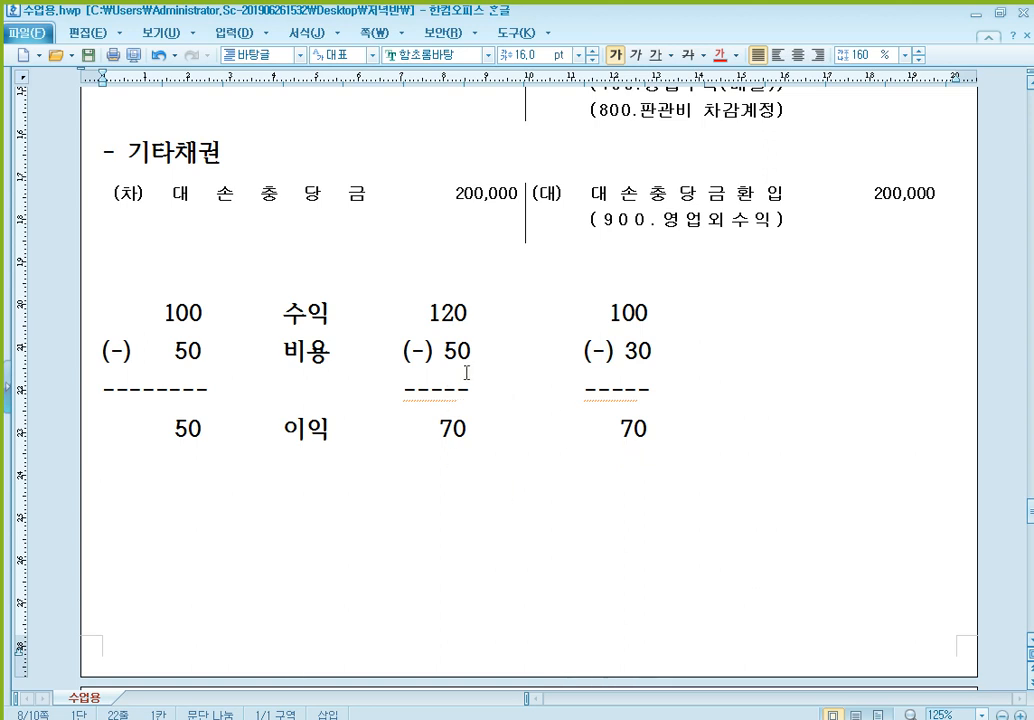
left_click(455, 313)
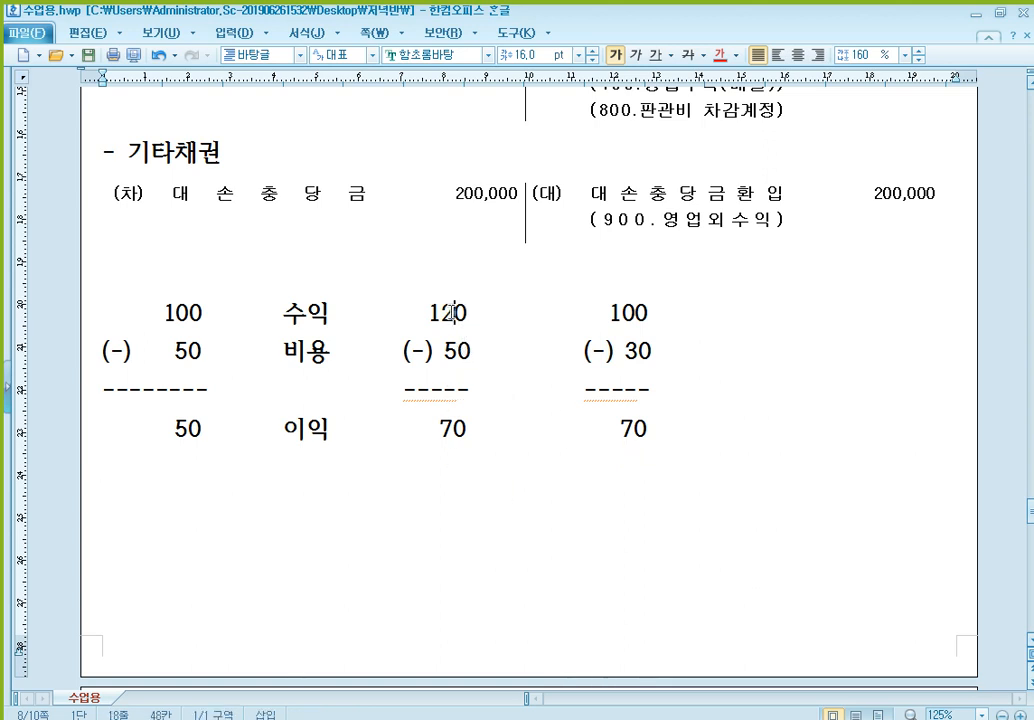
left_click(167, 313)
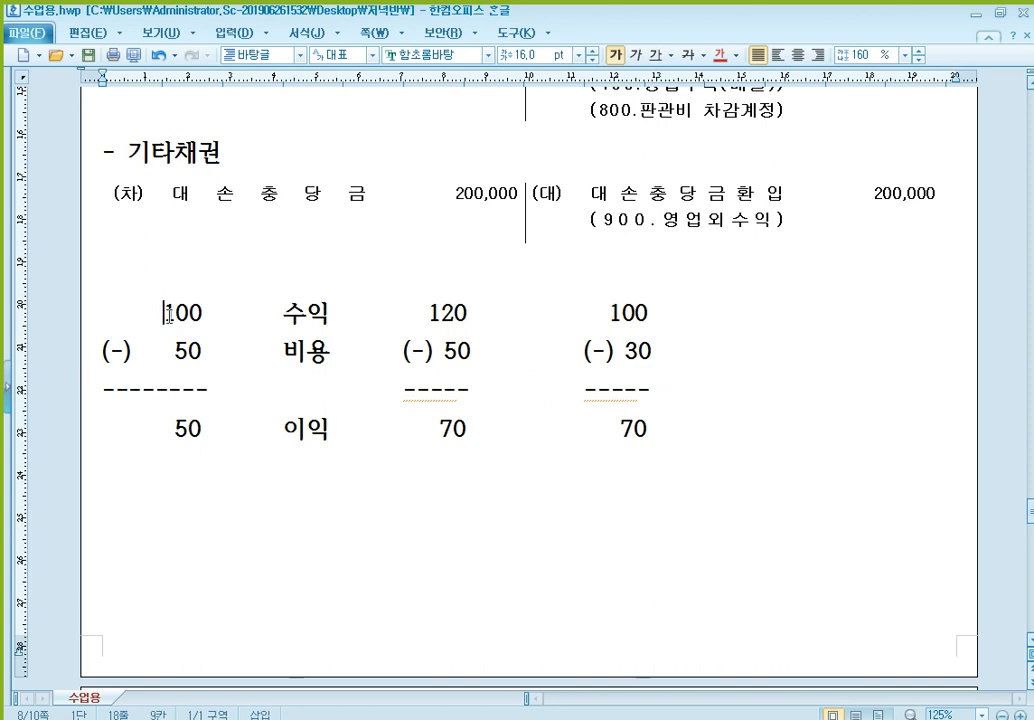
left_click(470, 318)
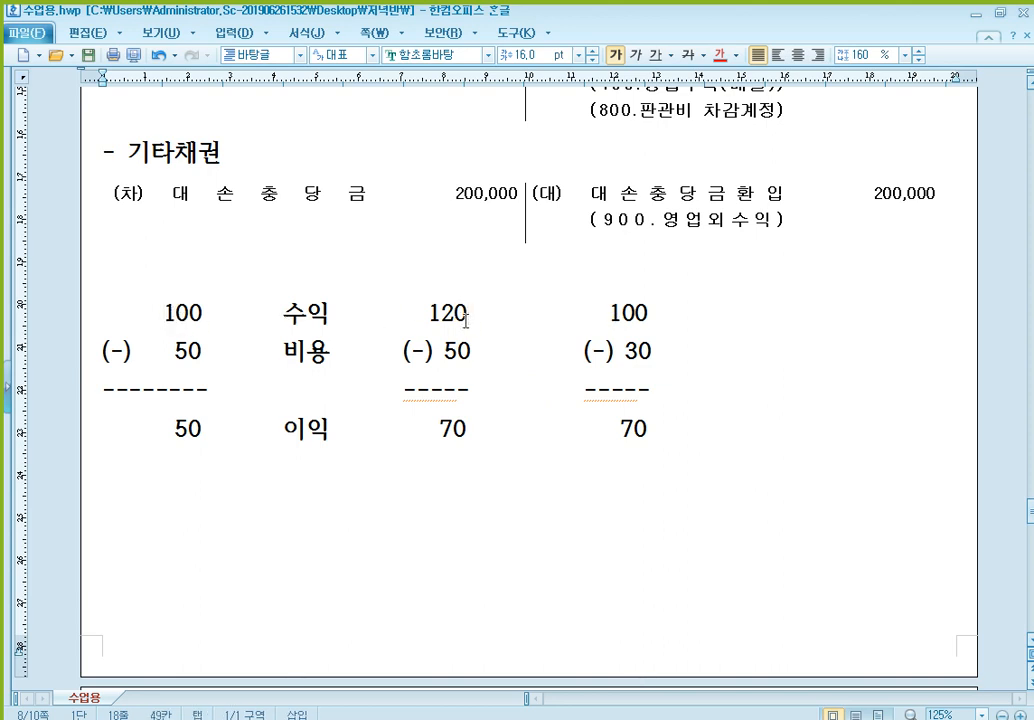
left_click(190, 352)
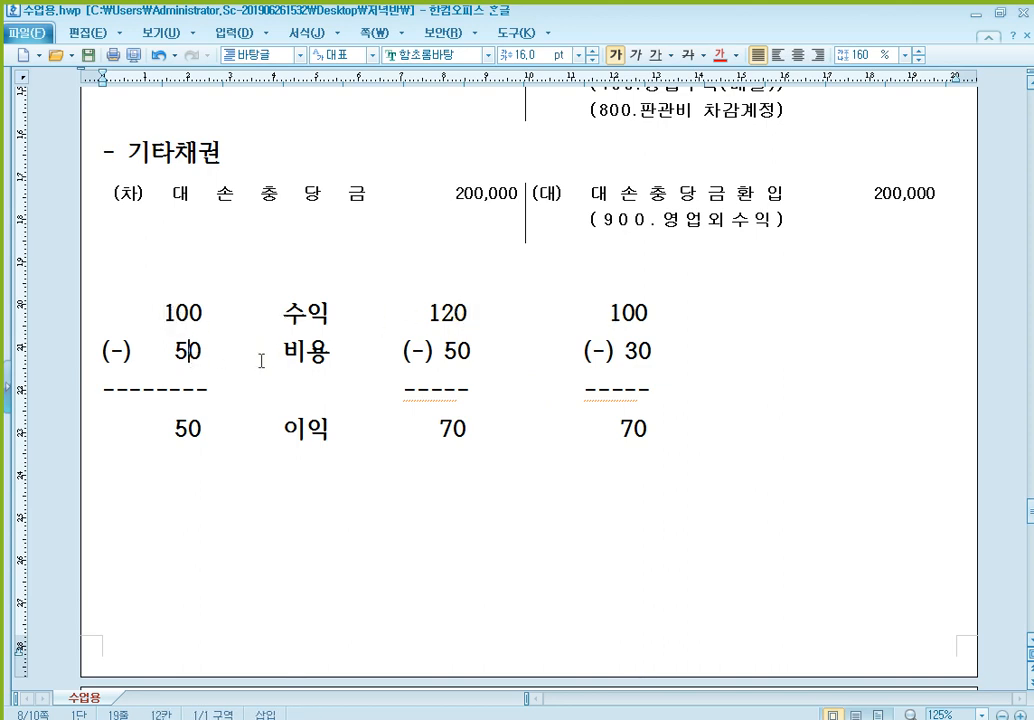
left_click(640, 351)
left_click(650, 429)
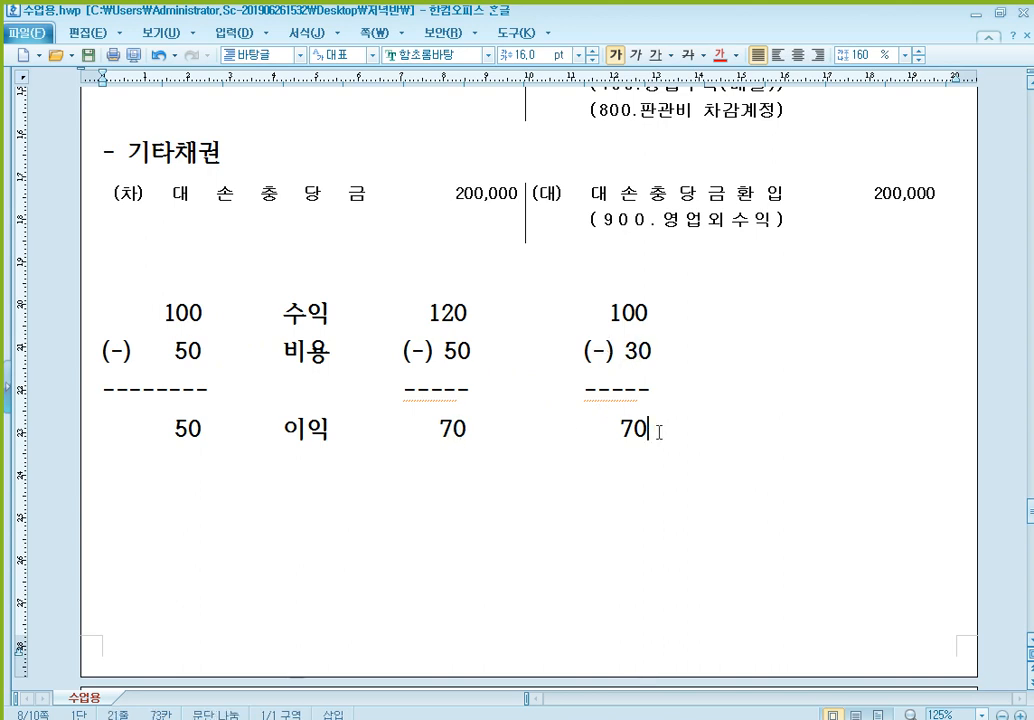
left_click(408, 429)
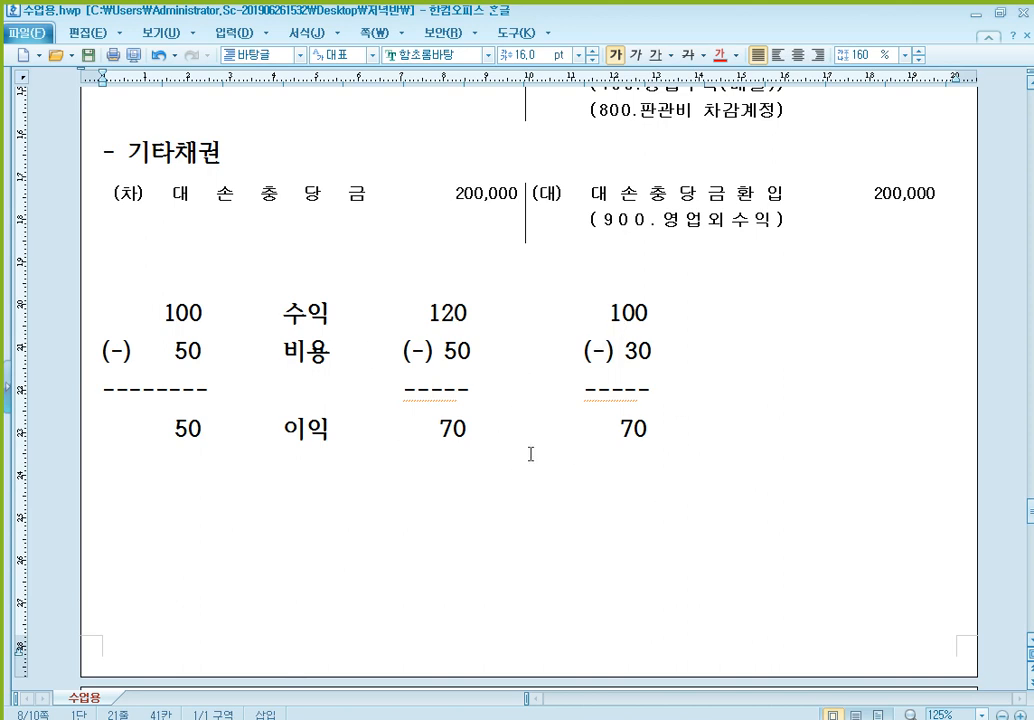
- Review the classification notes under 대손충당금환입 in the 환입액 entries for 매출채권 and 기타채권 against the 보충액 expense notes
scroll(570, 420, "up", 2)
left_click(706, 245)
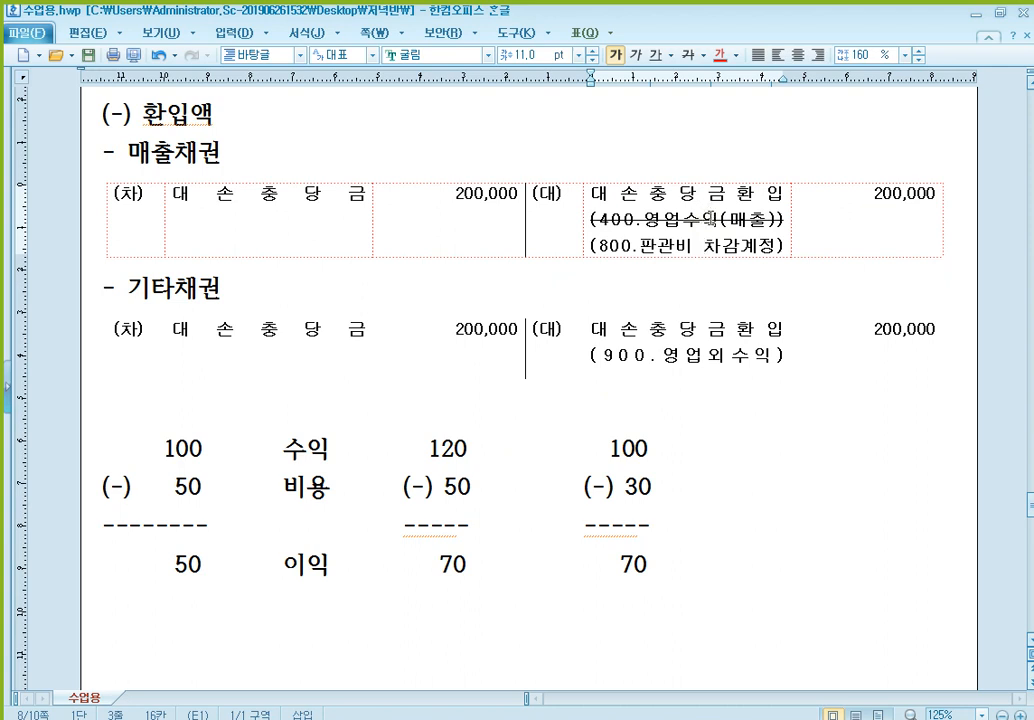
left_click(721, 248)
scroll(404, 166, "up", 1)
scroll(381, 164, "up", 3)
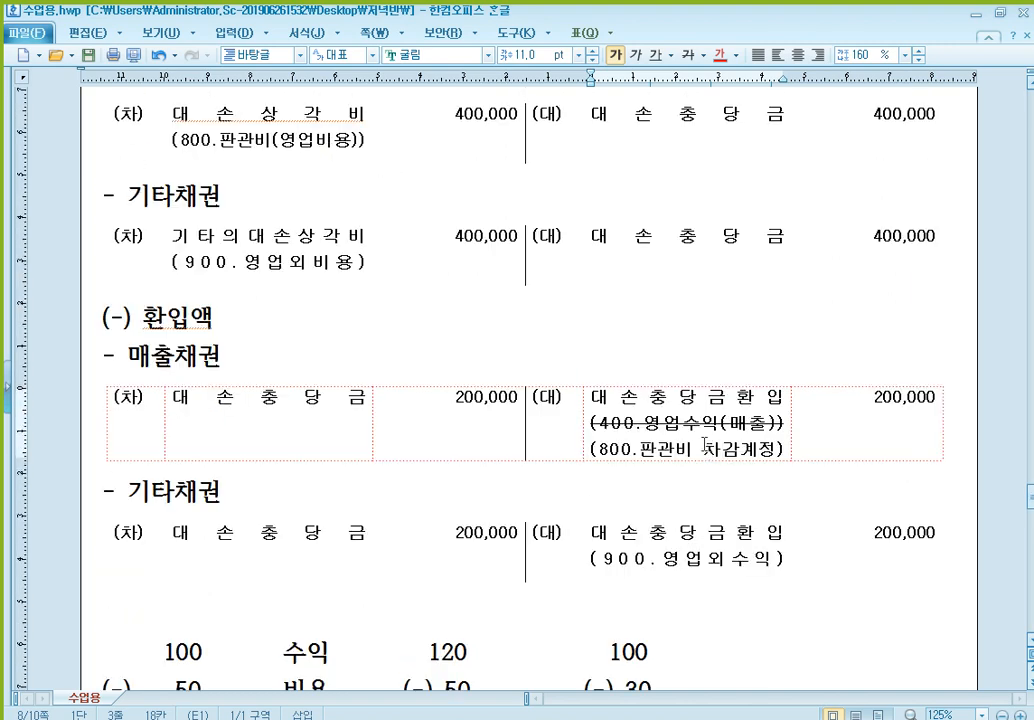
scroll(706, 453, "down", 2)
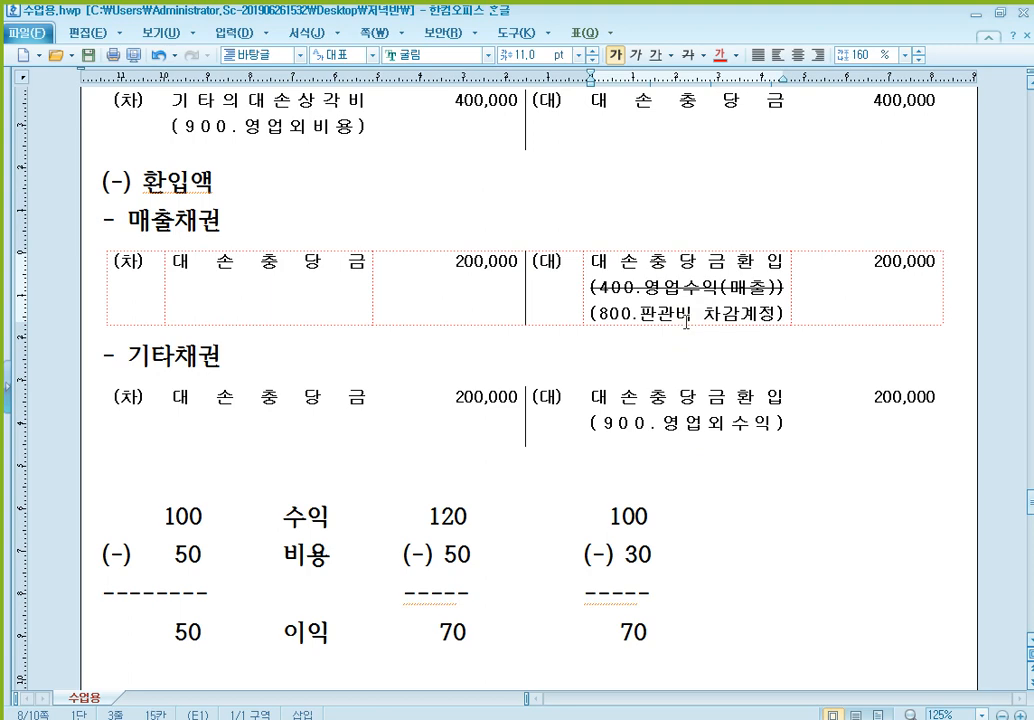
left_click(690, 422)
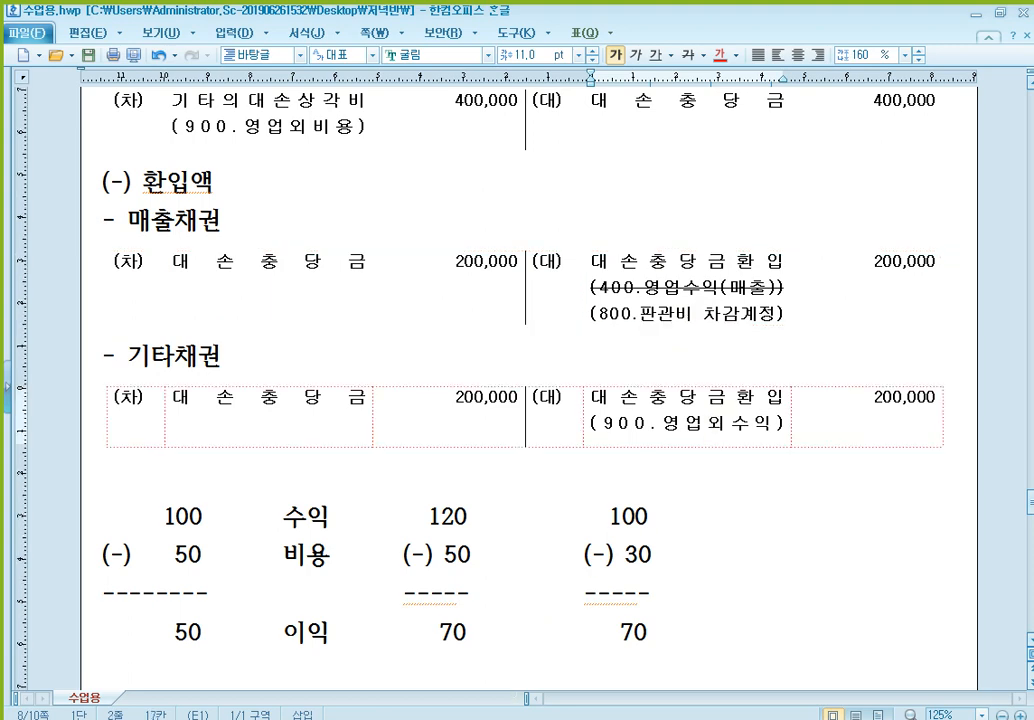
- Switch to the 일반전표입력 voucher screen, start a 대변 line and search the account codes for 대손충당금환
left_click(539, 717)
left_click(161, 143)
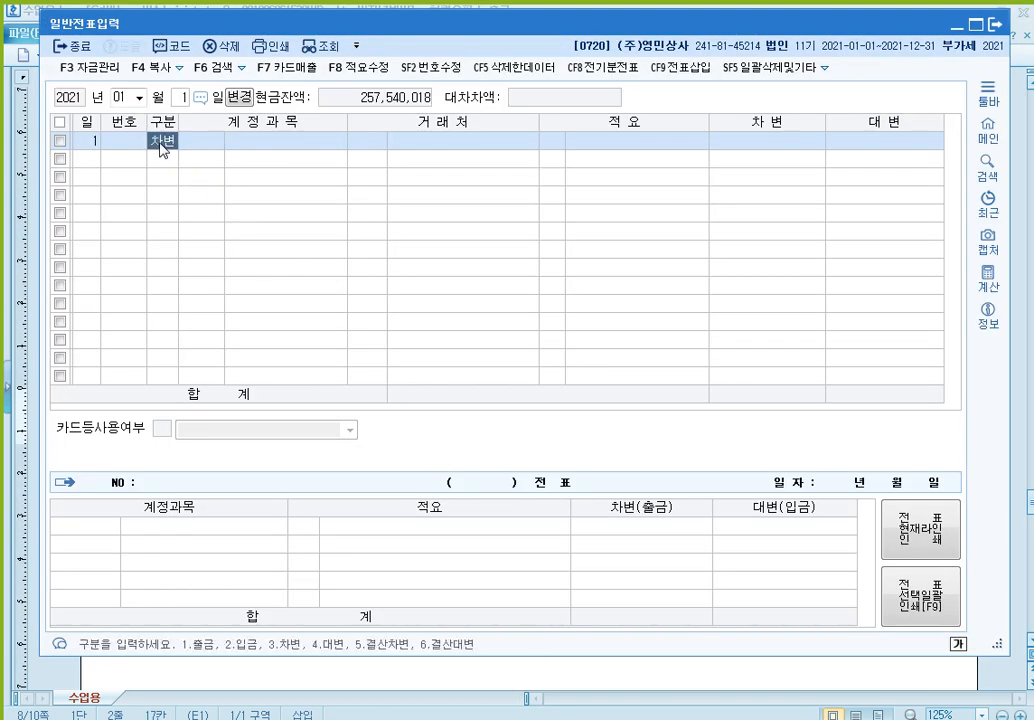
type("4대손")
key("Return")
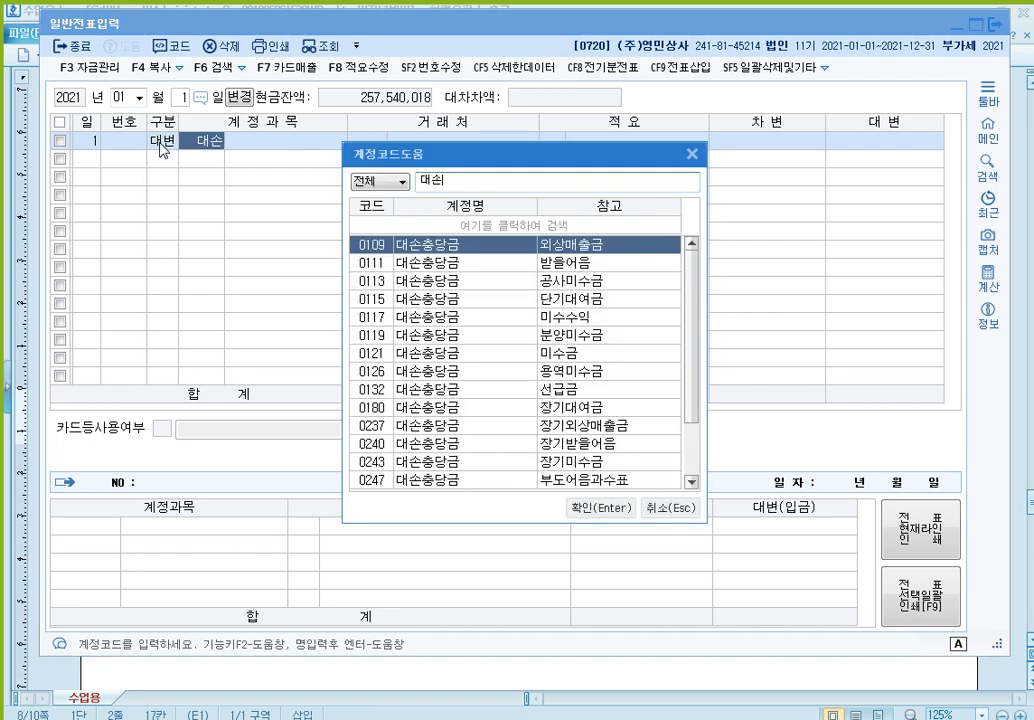
type("충당그")
type("금환")
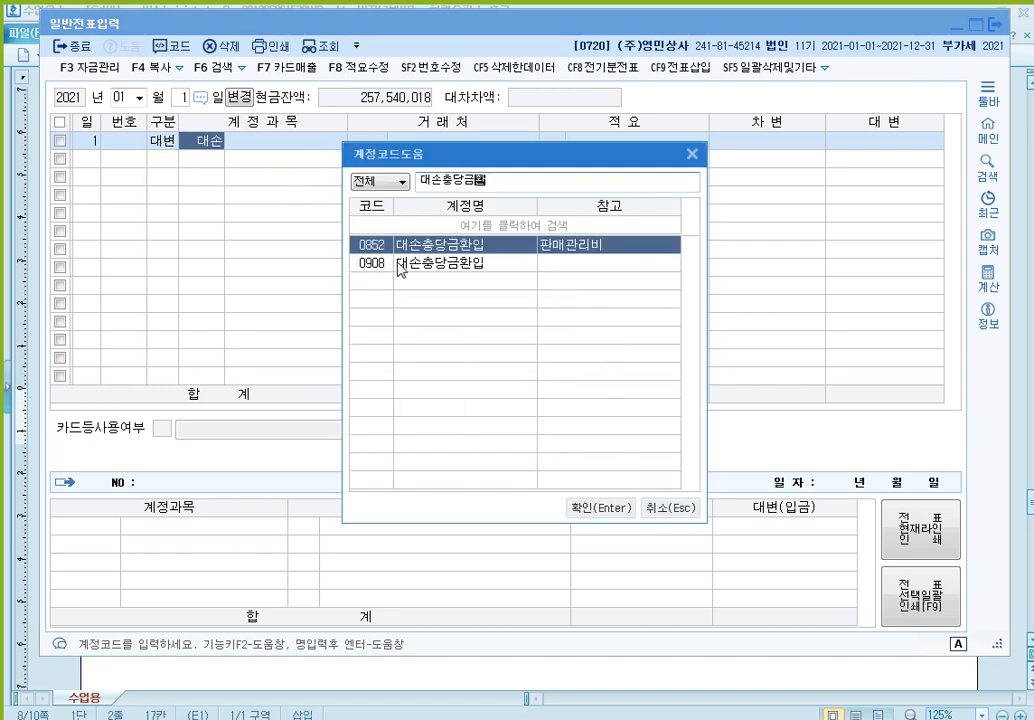
- Compare the 대손충당금환입 accounts 0852 and 0908 in the account code lookup and close it without choosing one
left_click(414, 263)
left_click(419, 248)
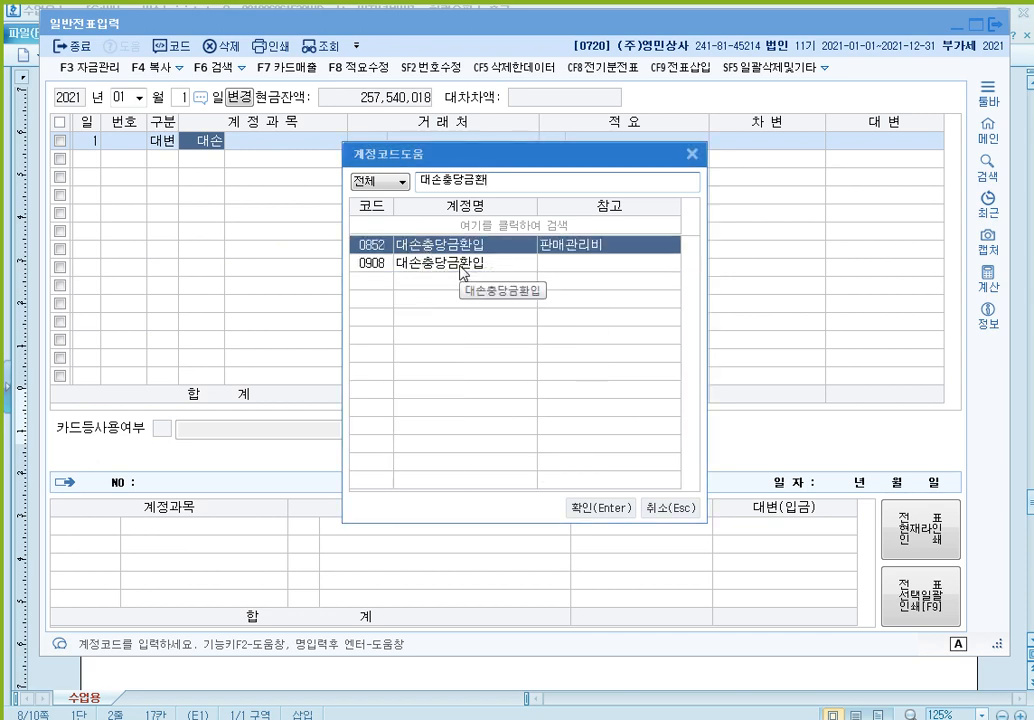
left_click(461, 263)
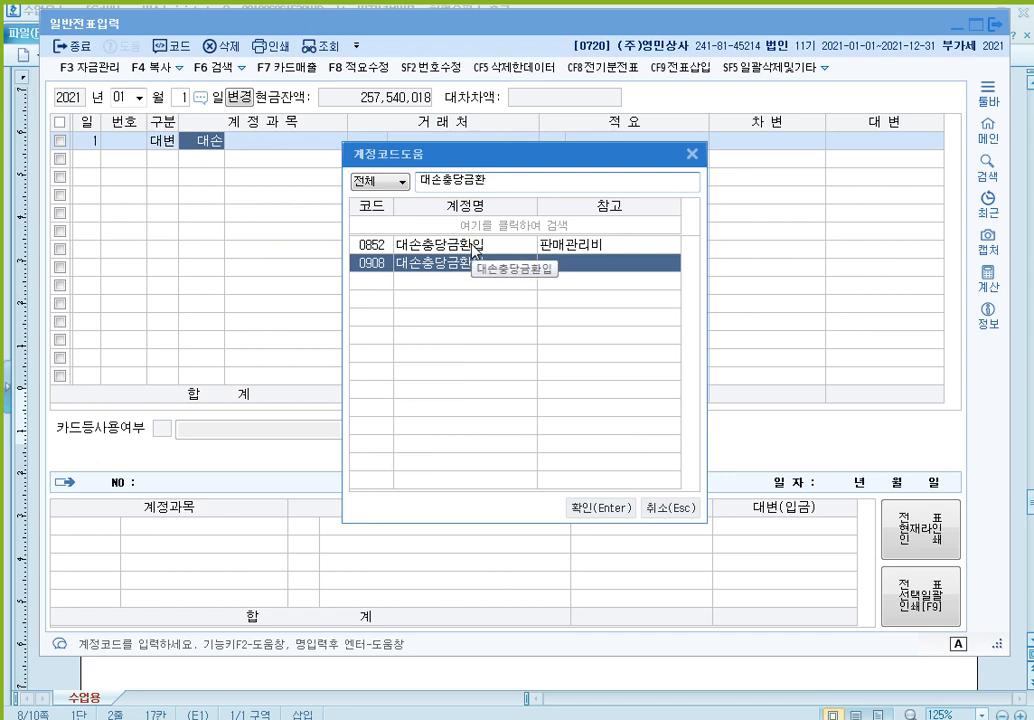
left_click(468, 247)
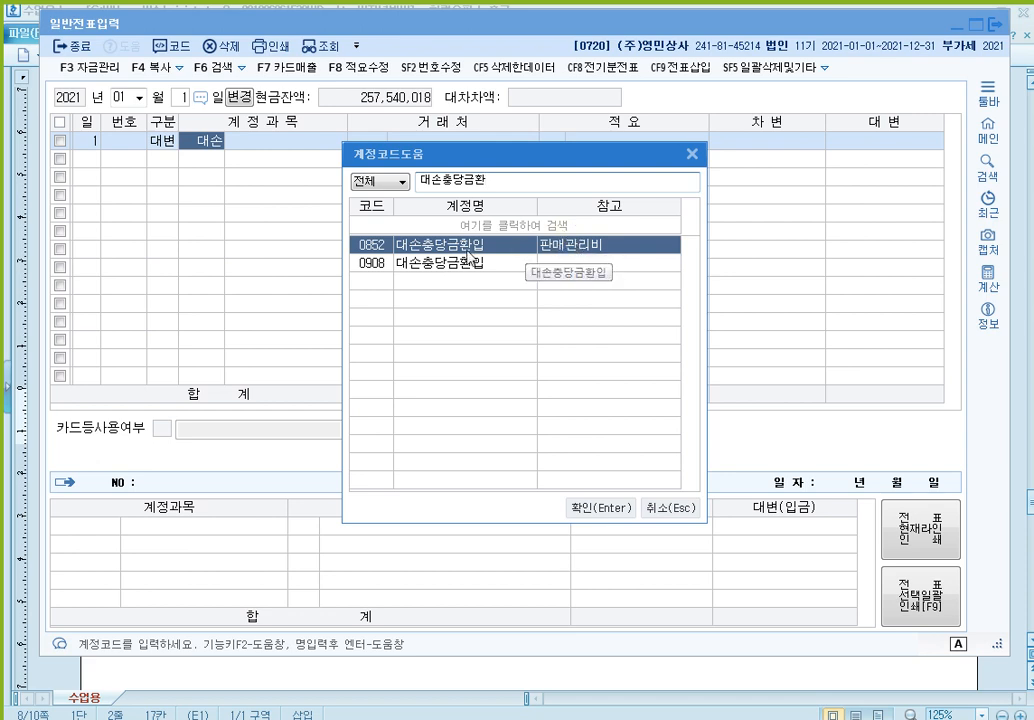
left_click(463, 266)
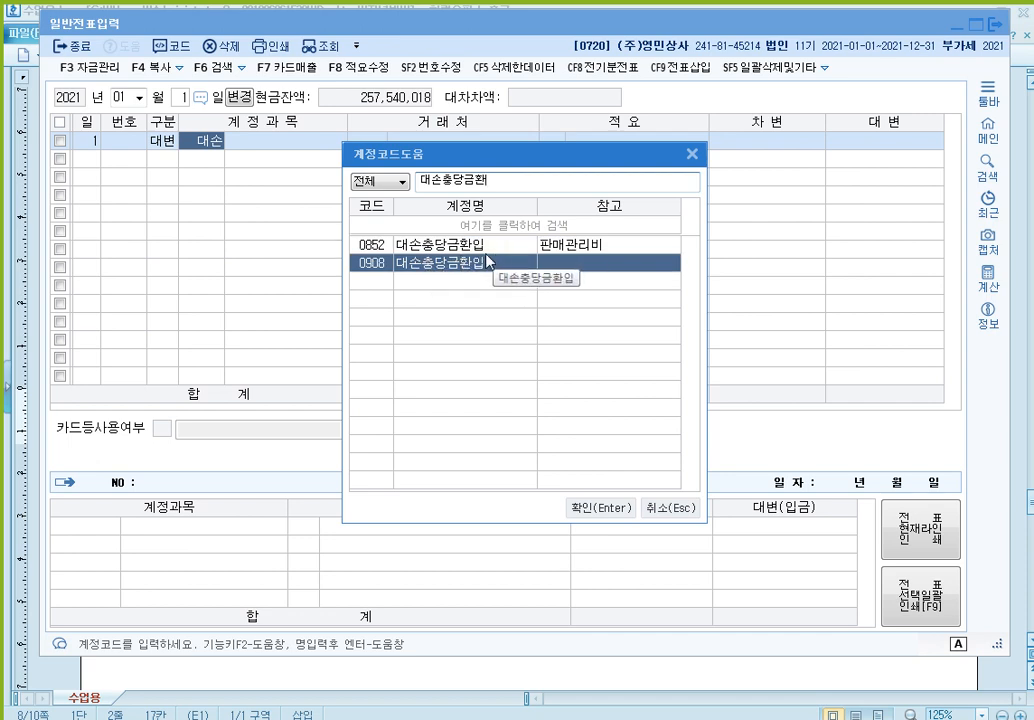
left_click(471, 247)
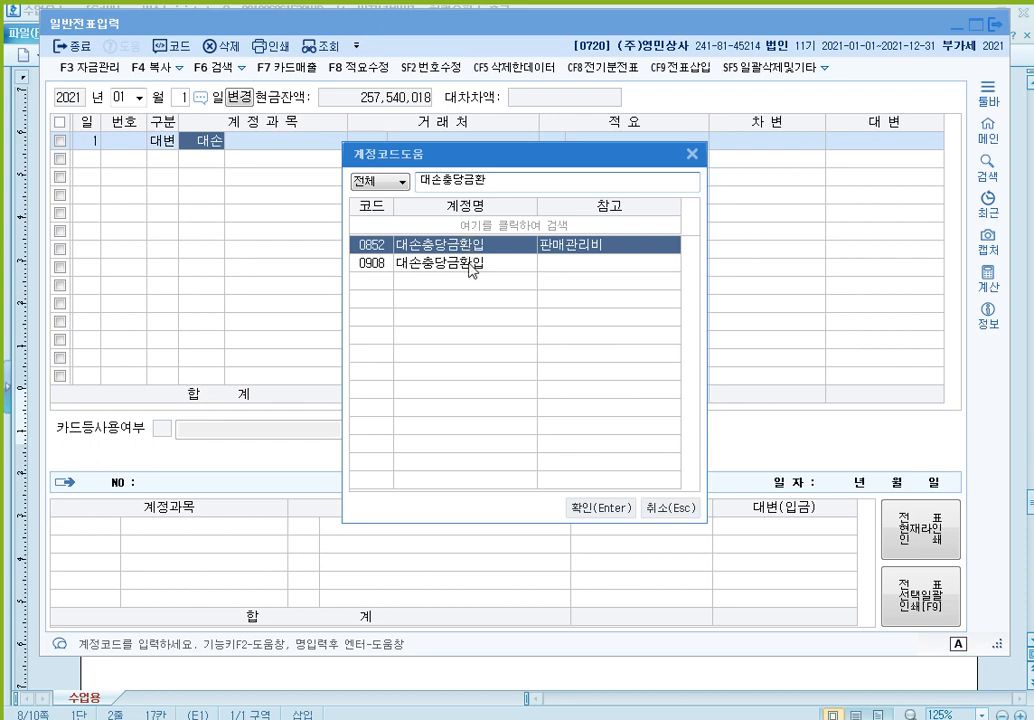
left_click(471, 263)
left_click(670, 508)
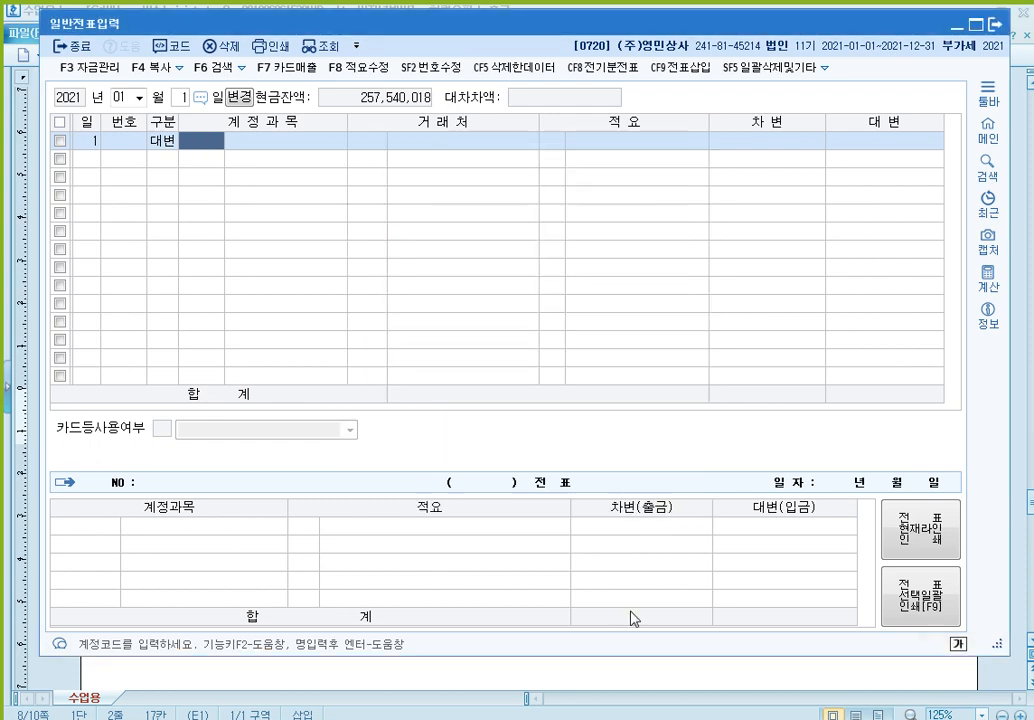
- Switch back to the 수업용.hwp notes and compare the 매출채권 and 기타채권 classifications of 대손충당금환입
key("alt+Tab")
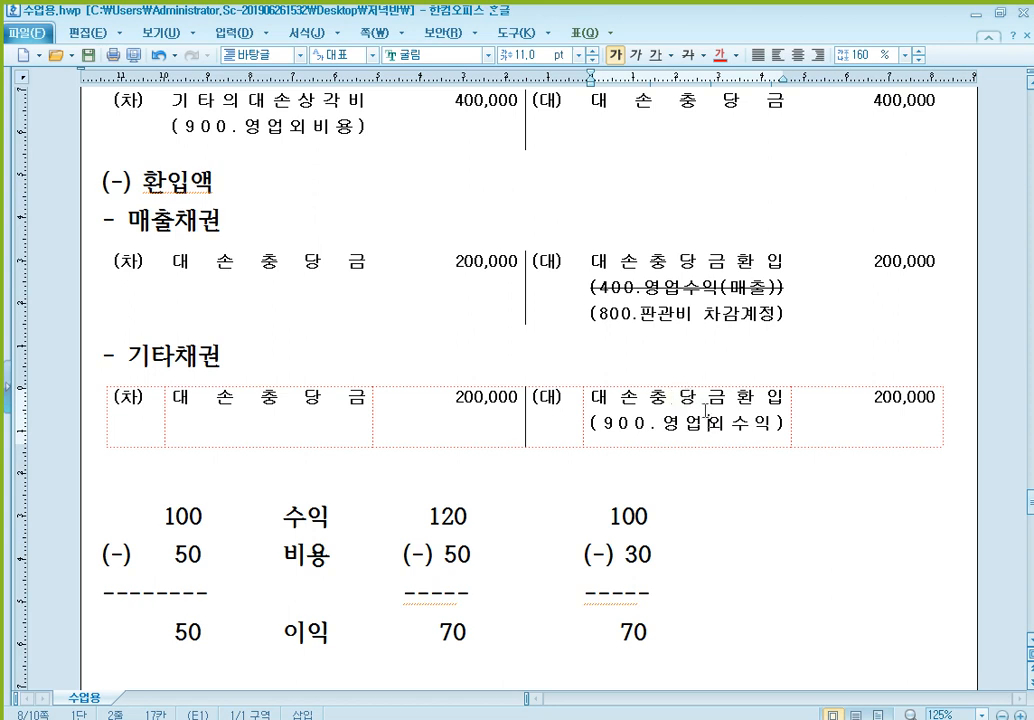
left_click(688, 285)
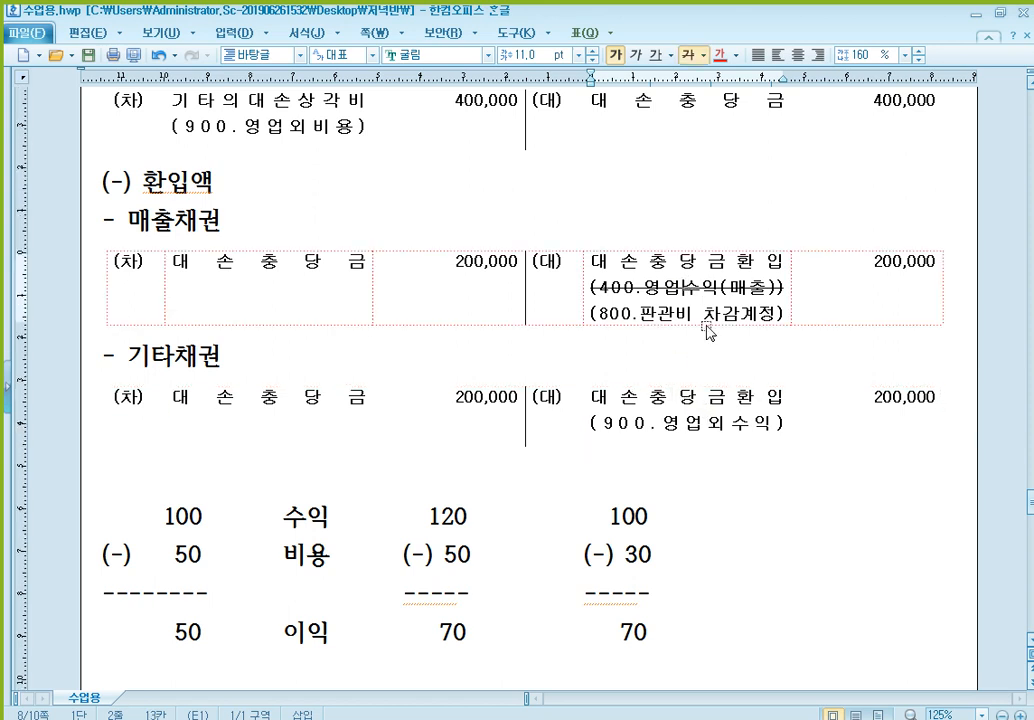
left_click(707, 419)
left_click(685, 316)
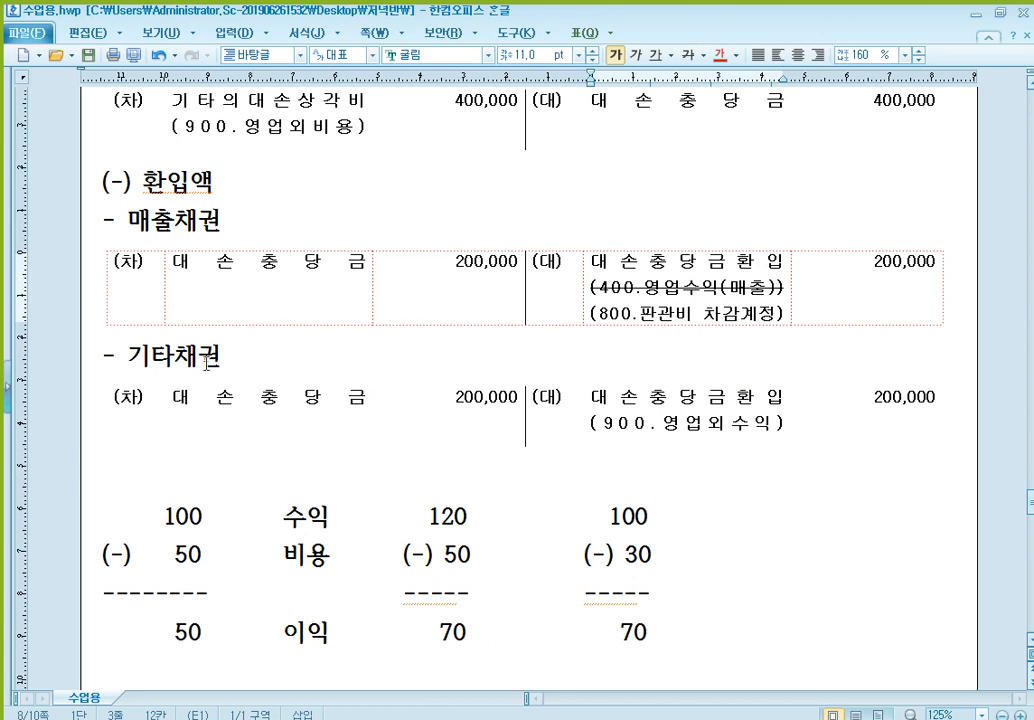
left_click(707, 398)
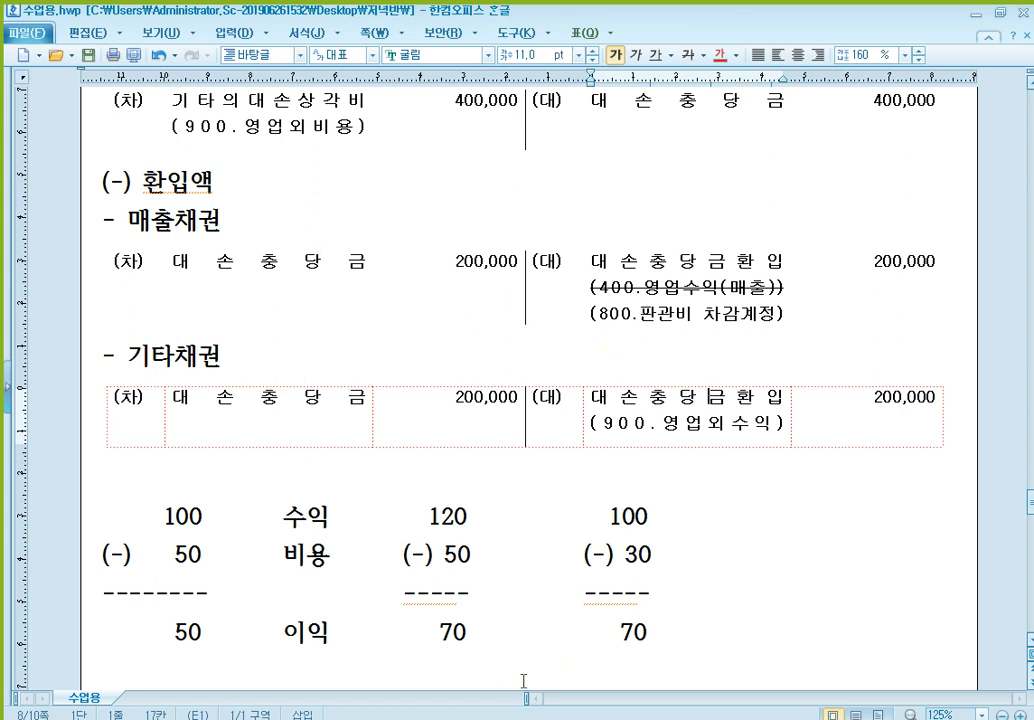
- Switch to the 전산회계1급_마스터 textbook PDF and highlight 보충법 in note 2 below the 대손 table on page 121
left_click(522, 718)
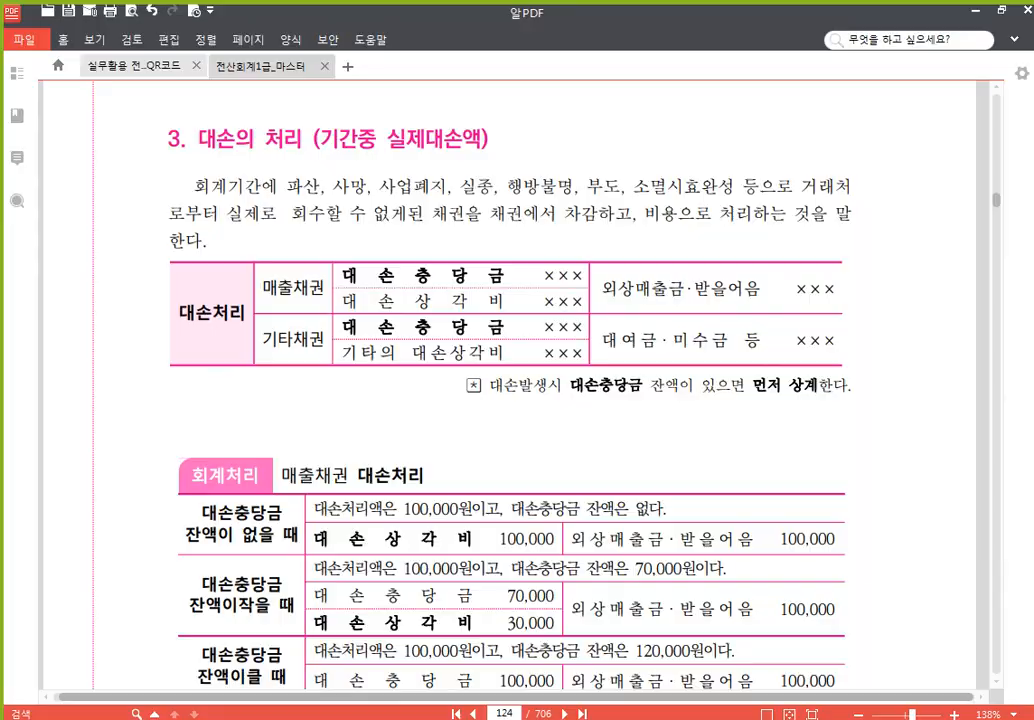
left_click(506, 714)
type("121")
key("Return")
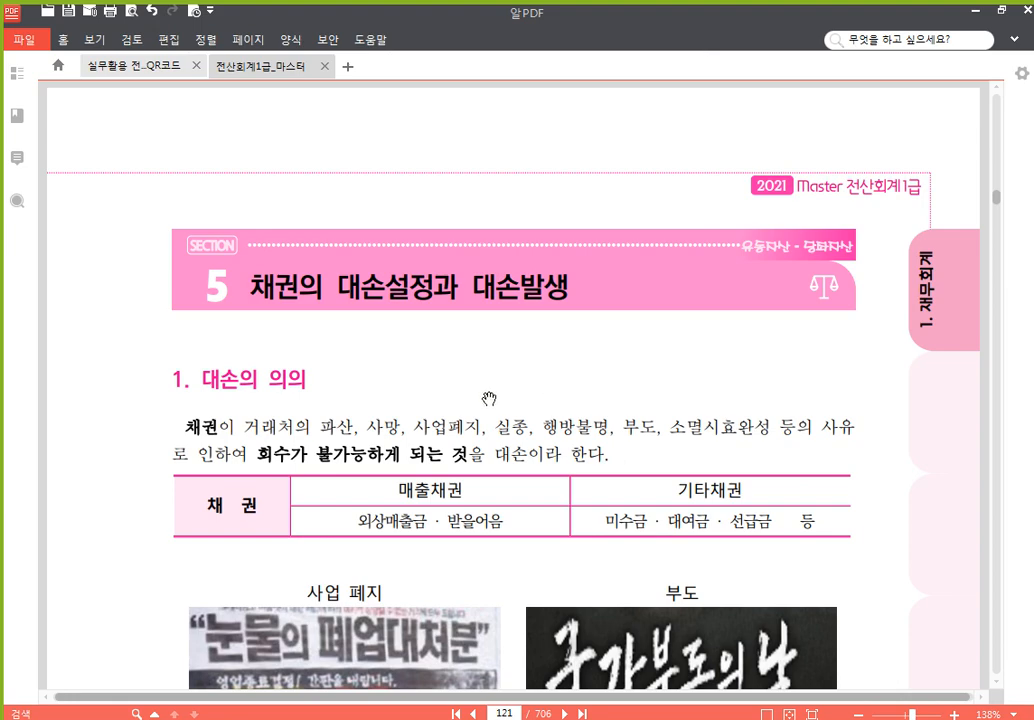
scroll(492, 520, "down", 10)
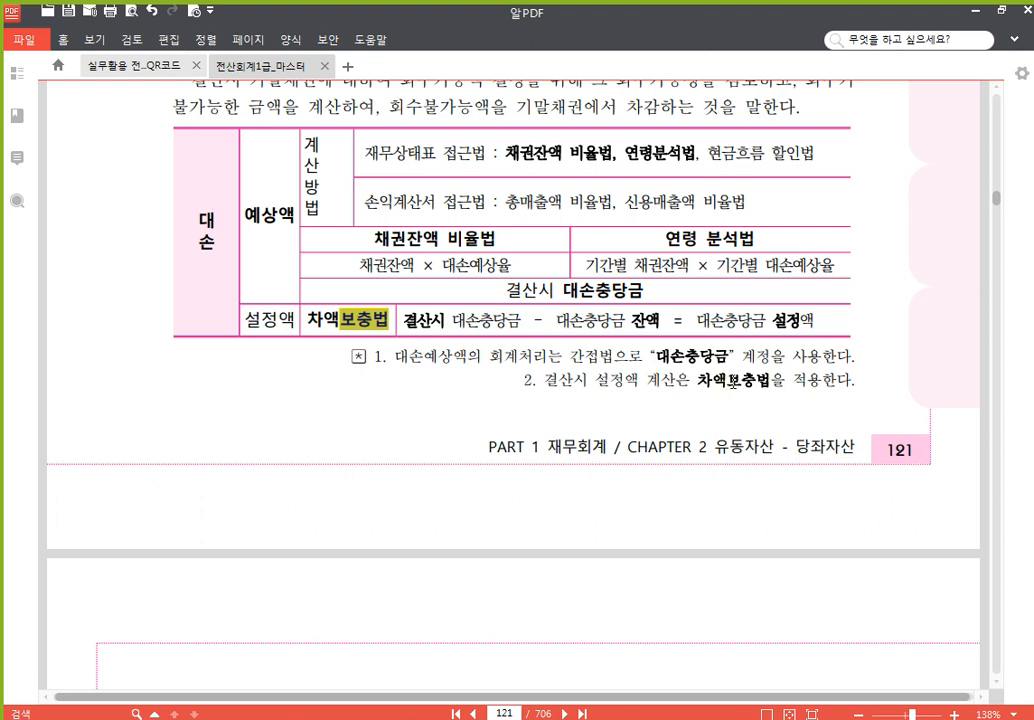
left_click_drag(727, 380, 771, 383)
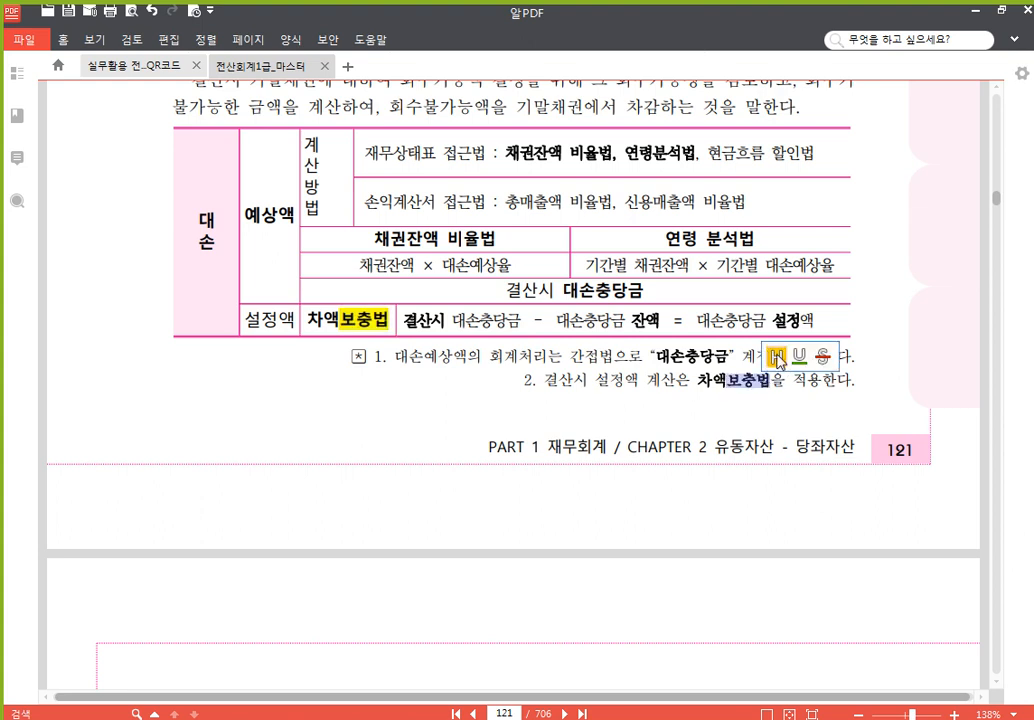
left_click(776, 353)
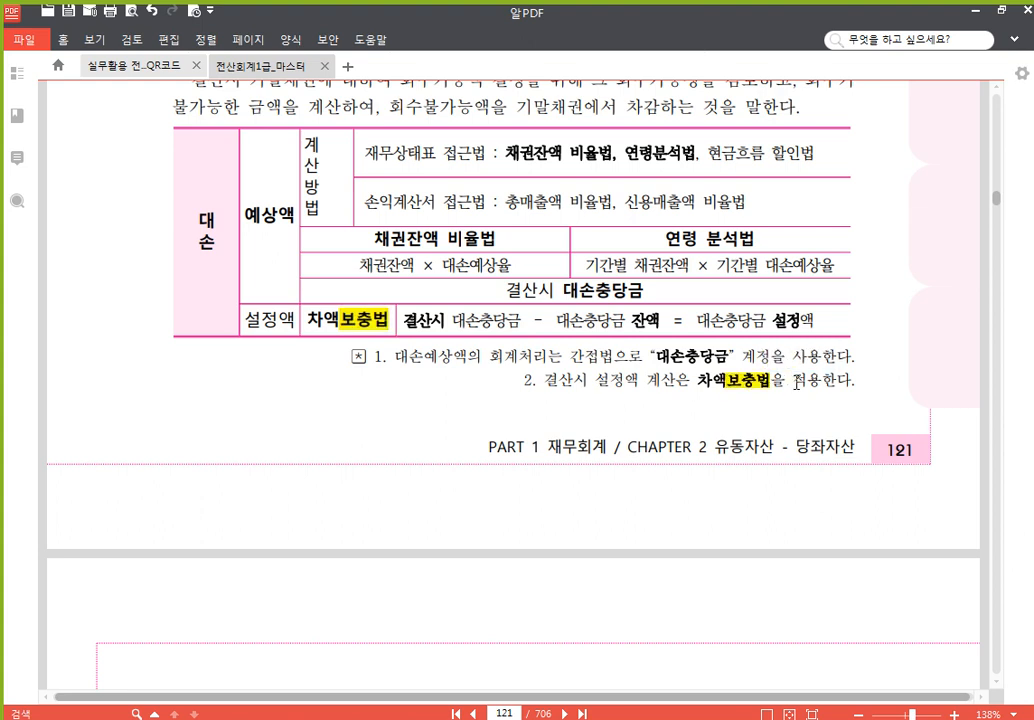
- Highlight both notes on 대손충당금 환입, for 매출채권 and for 기타채권, below the 차액보충법 회계처리 table on page 122
scroll(796, 383, "down", 2)
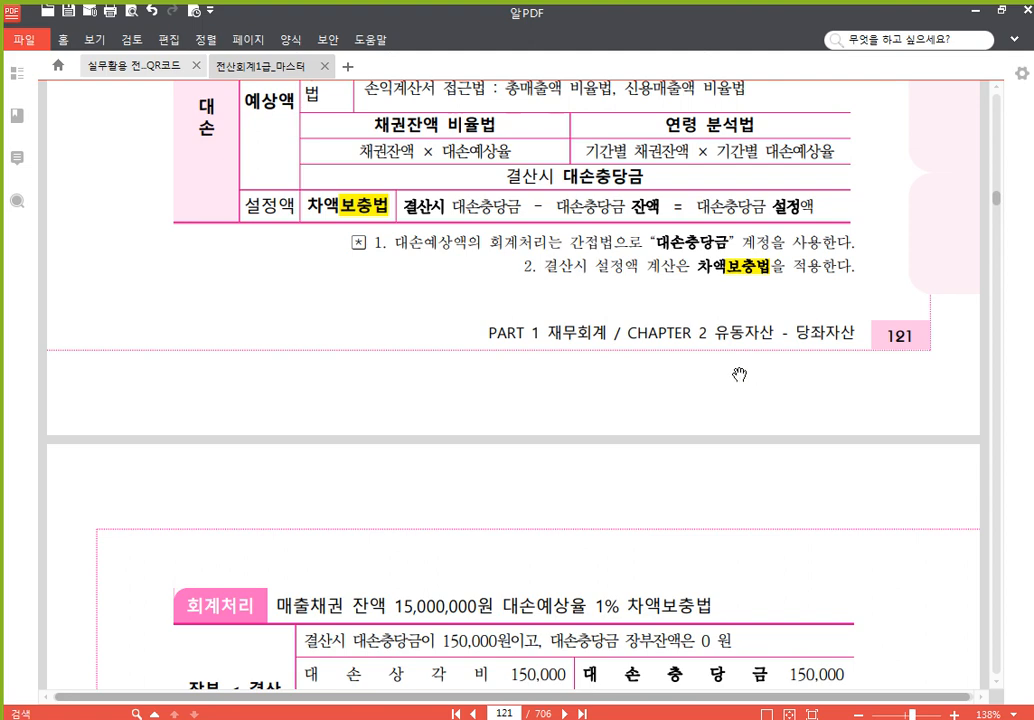
scroll(739, 375, "down", 2)
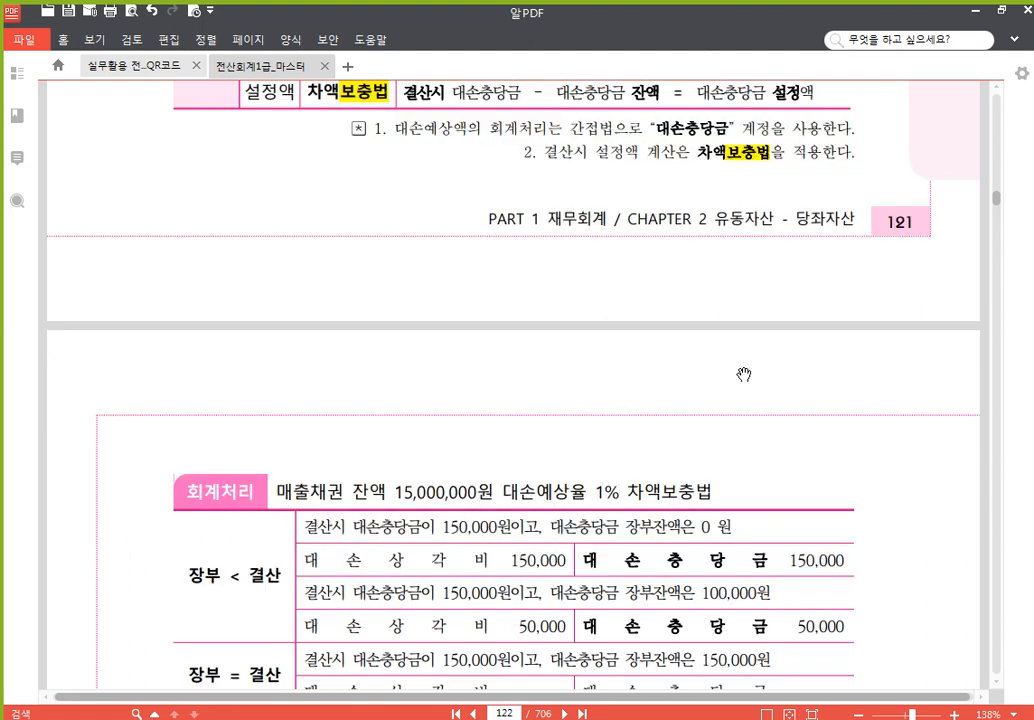
scroll(743, 375, "down", 6)
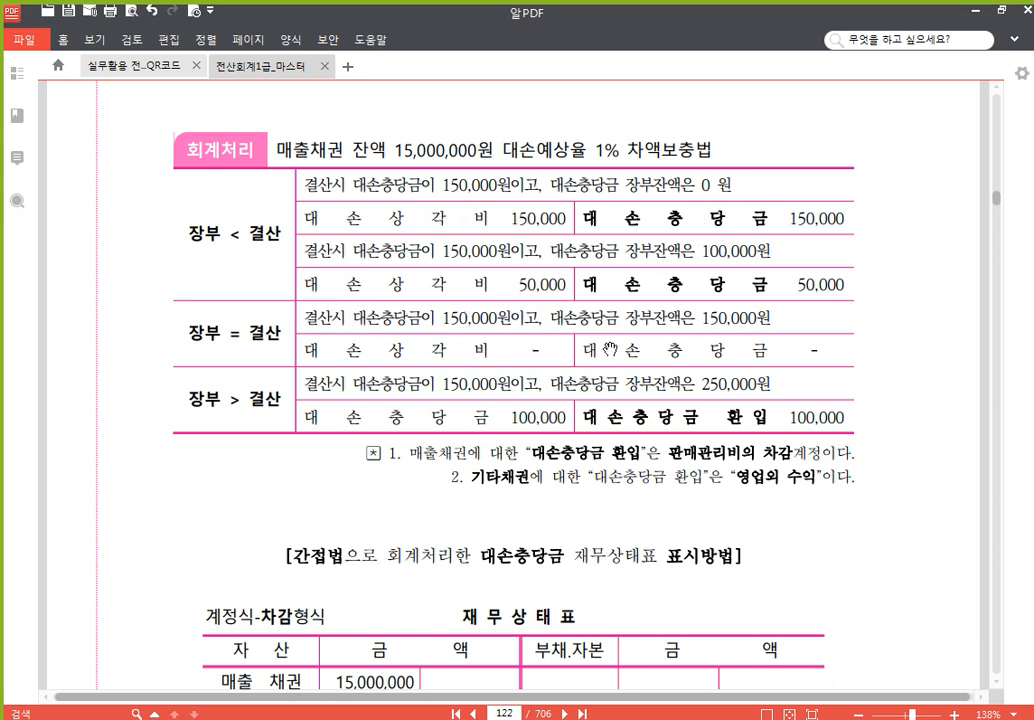
scroll(577, 330, "down", 2)
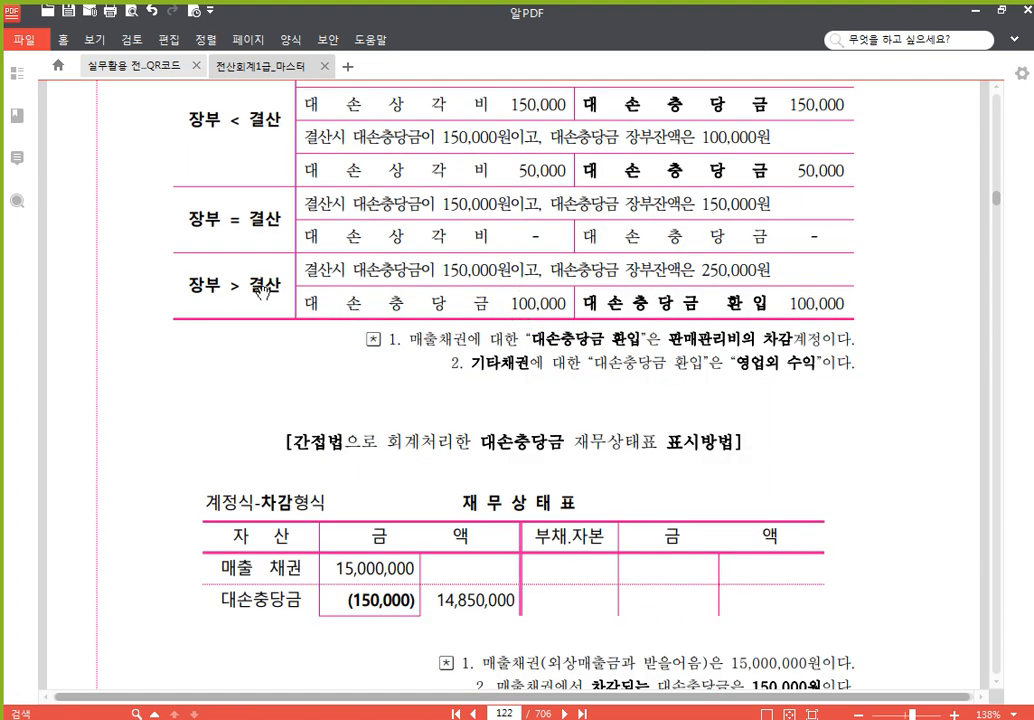
scroll(337, 230, "up", 2)
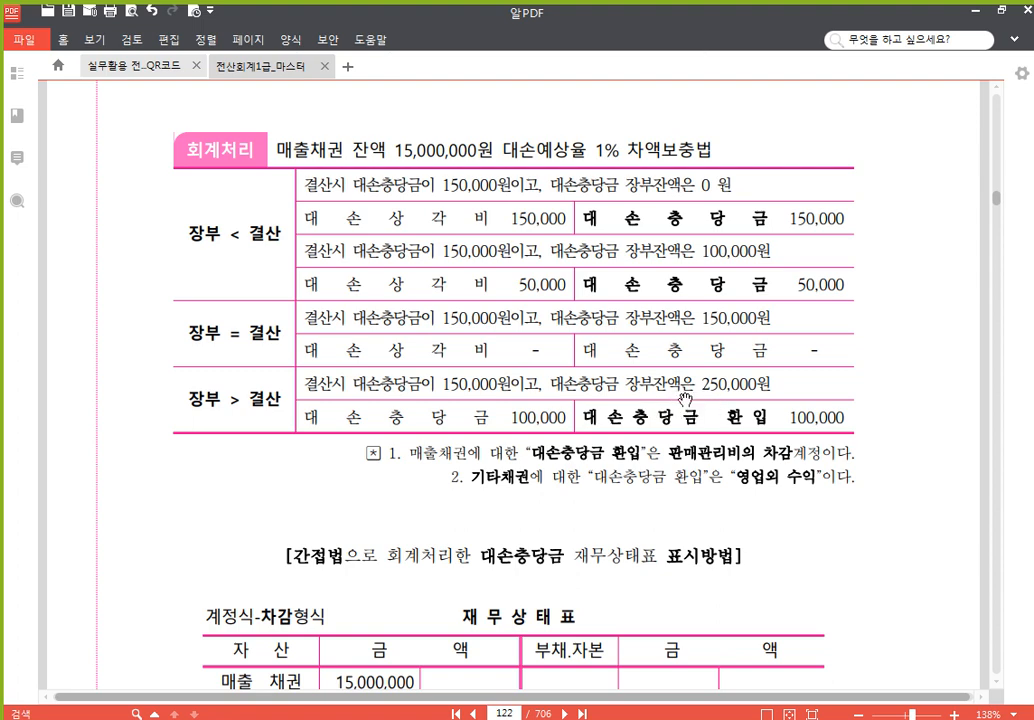
scroll(685, 398, "down", 3)
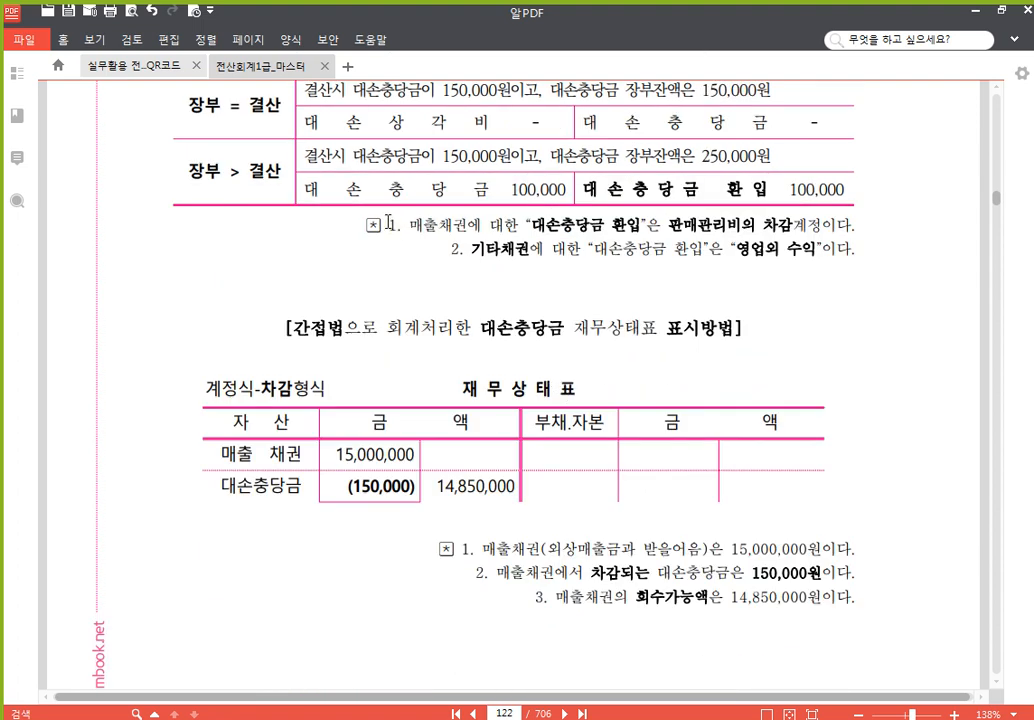
left_click_drag(388, 222, 846, 222)
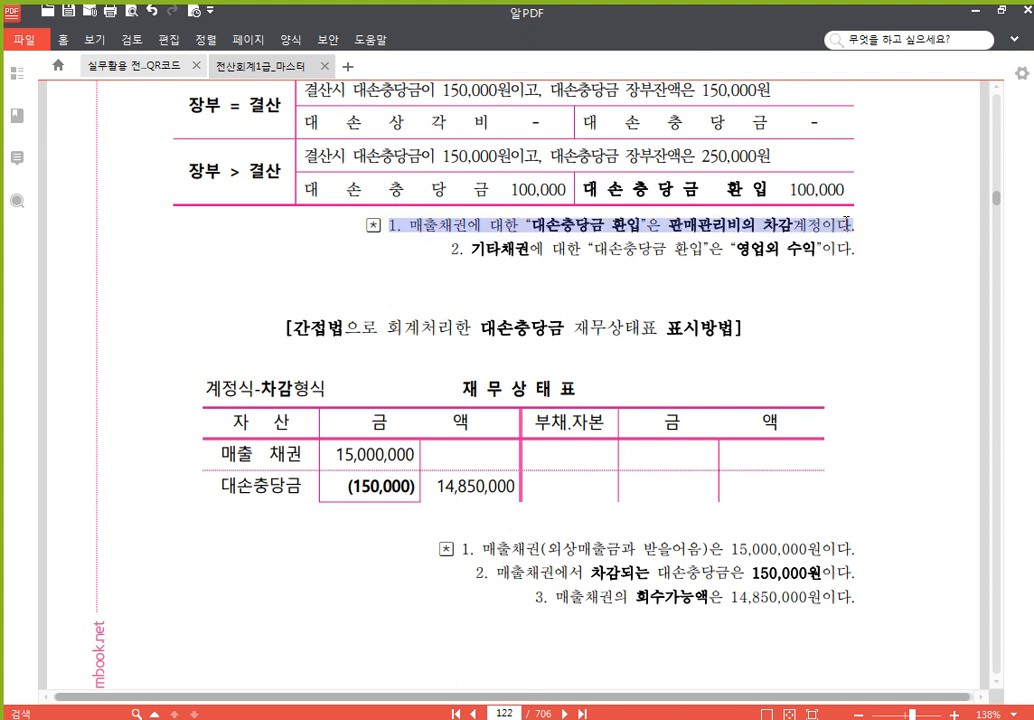
left_click(858, 197)
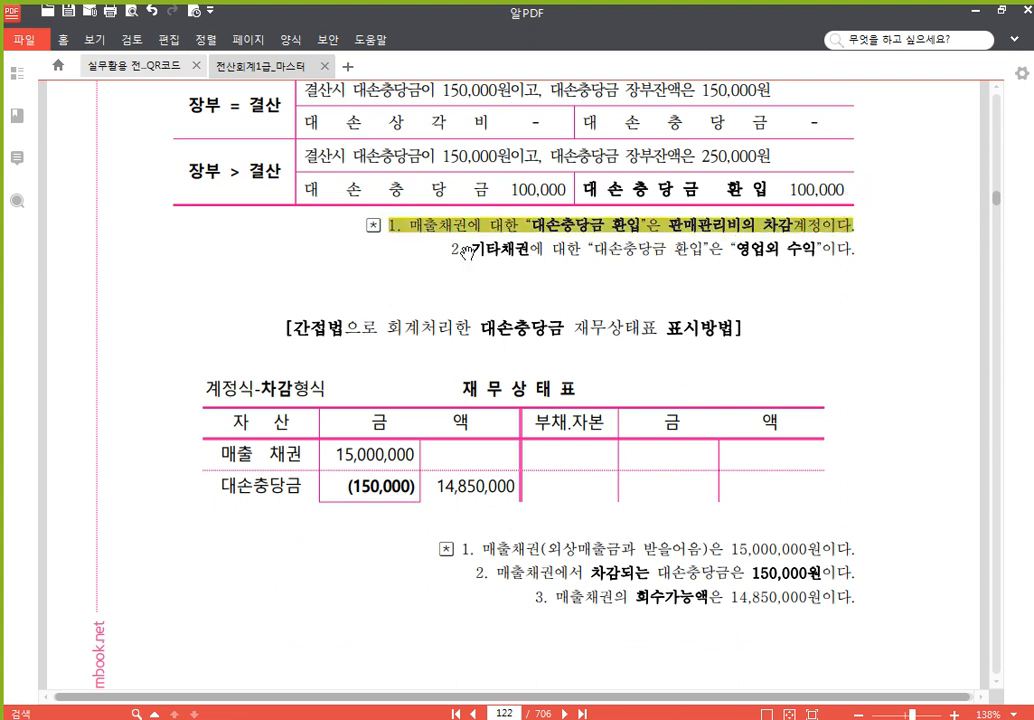
left_click_drag(452, 249, 846, 252)
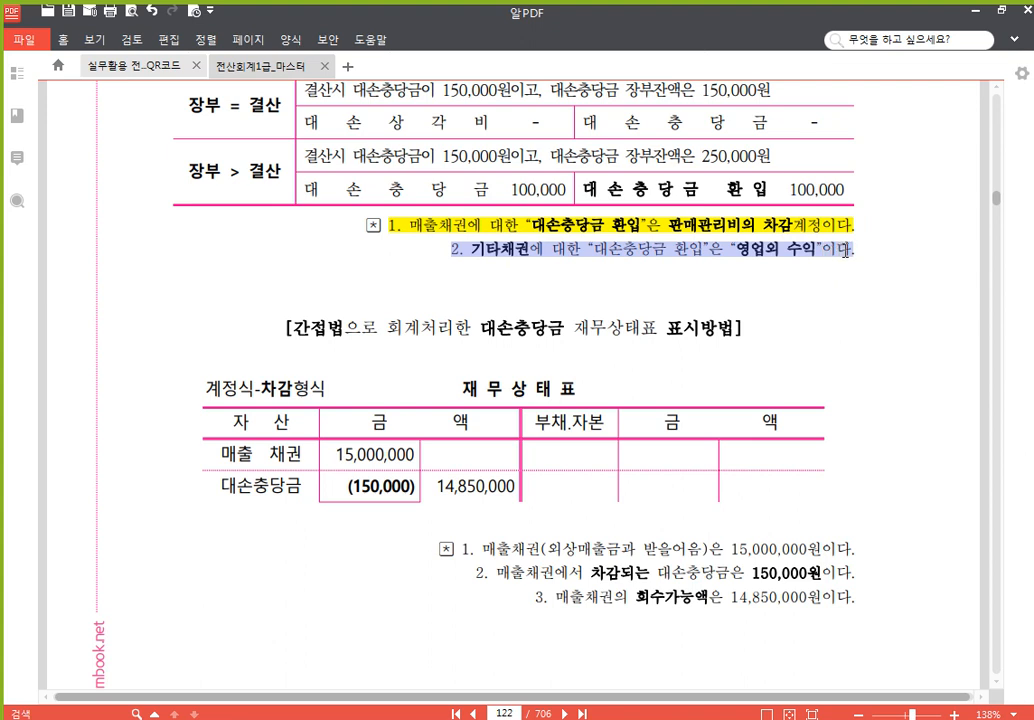
left_click(862, 224)
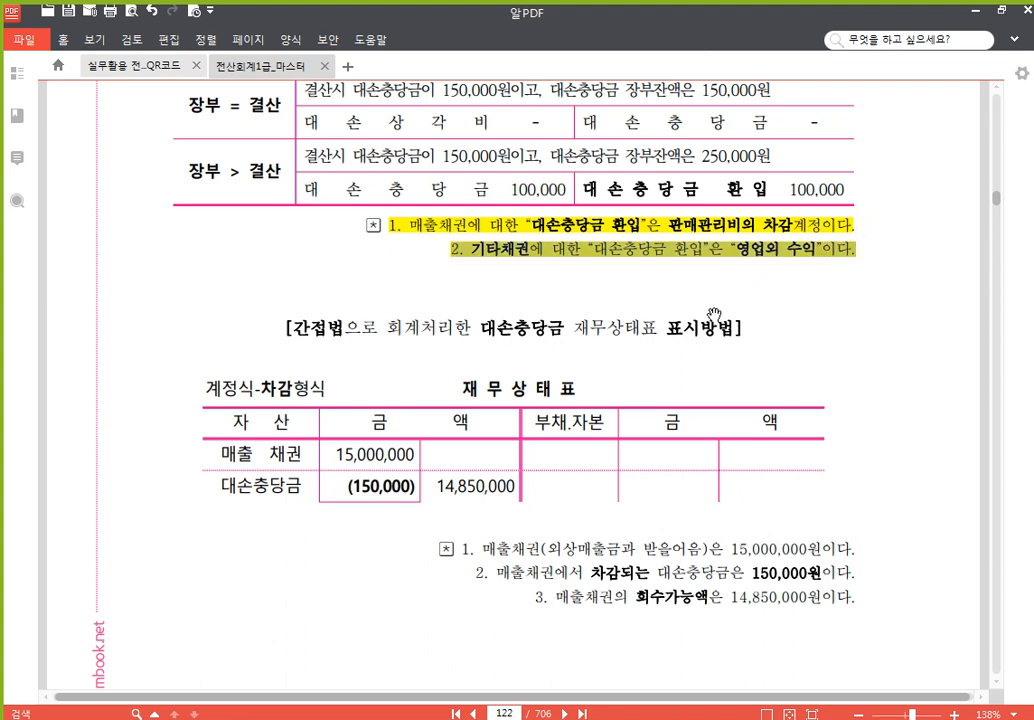
left_click_drag(609, 331, 627, 331)
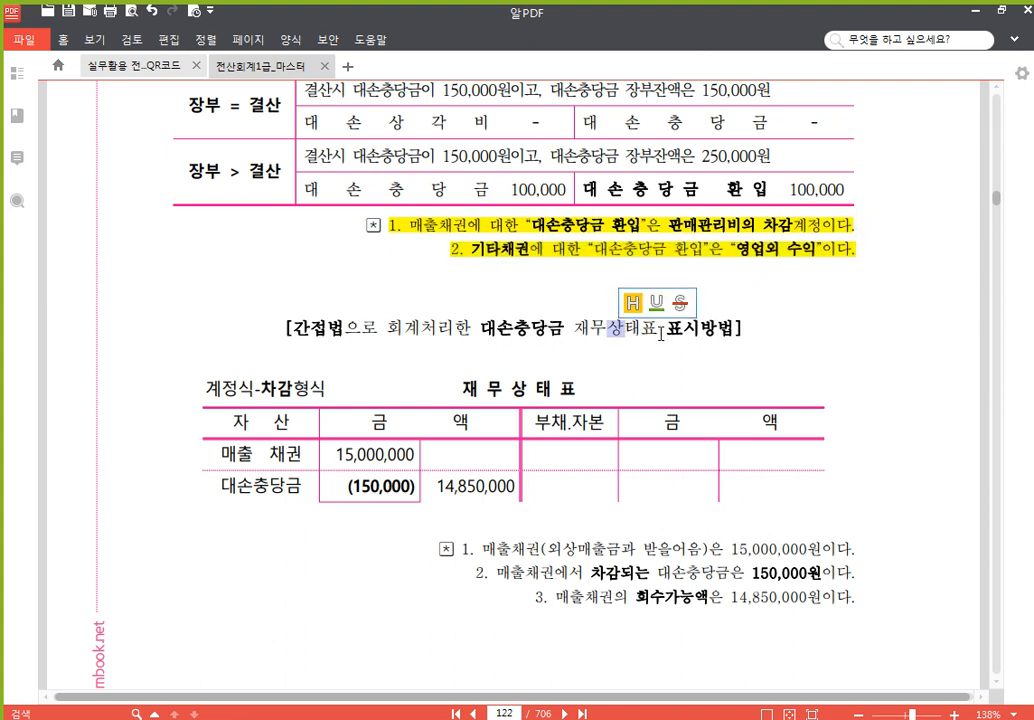
left_click(702, 336)
- Highlight the note about offsetting 대손충당금 first when 대손 occurs, below the 대손처리 table on page 124
scroll(720, 369, "down", 1)
scroll(721, 369, "up", 1)
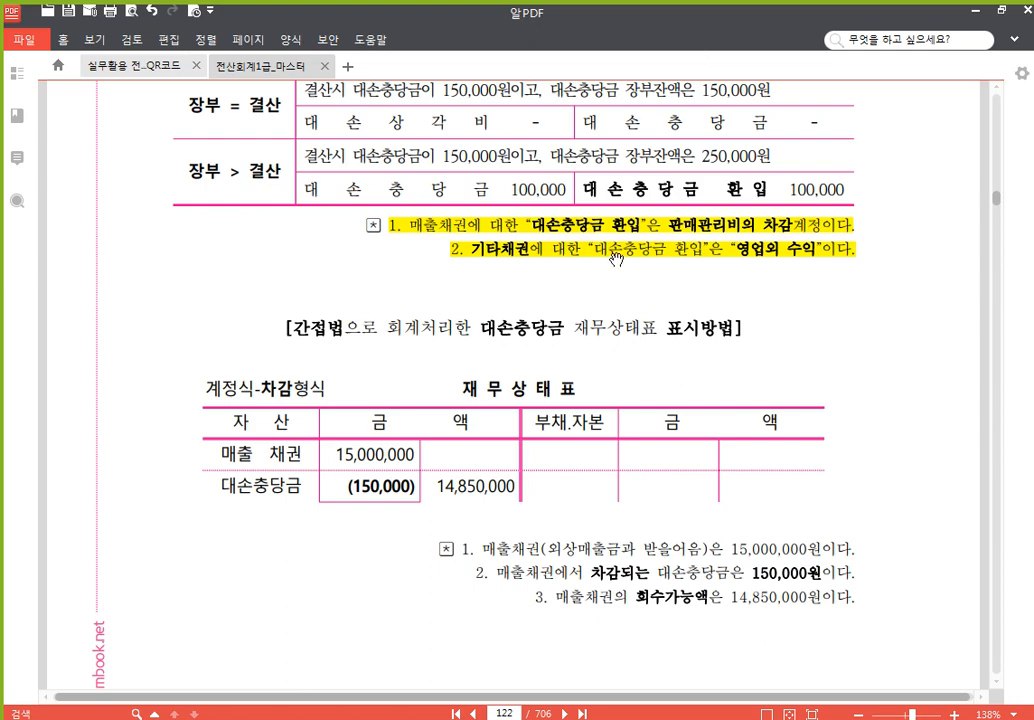
scroll(616, 268, "down", 5)
scroll(628, 247, "down", 15)
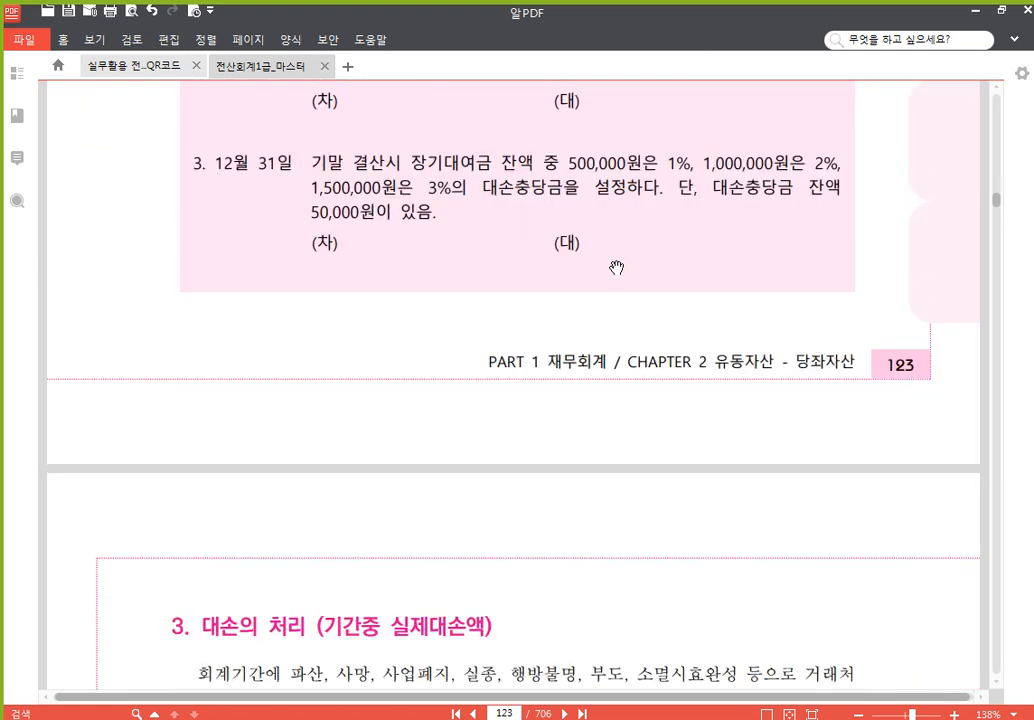
scroll(619, 264, "up", 3)
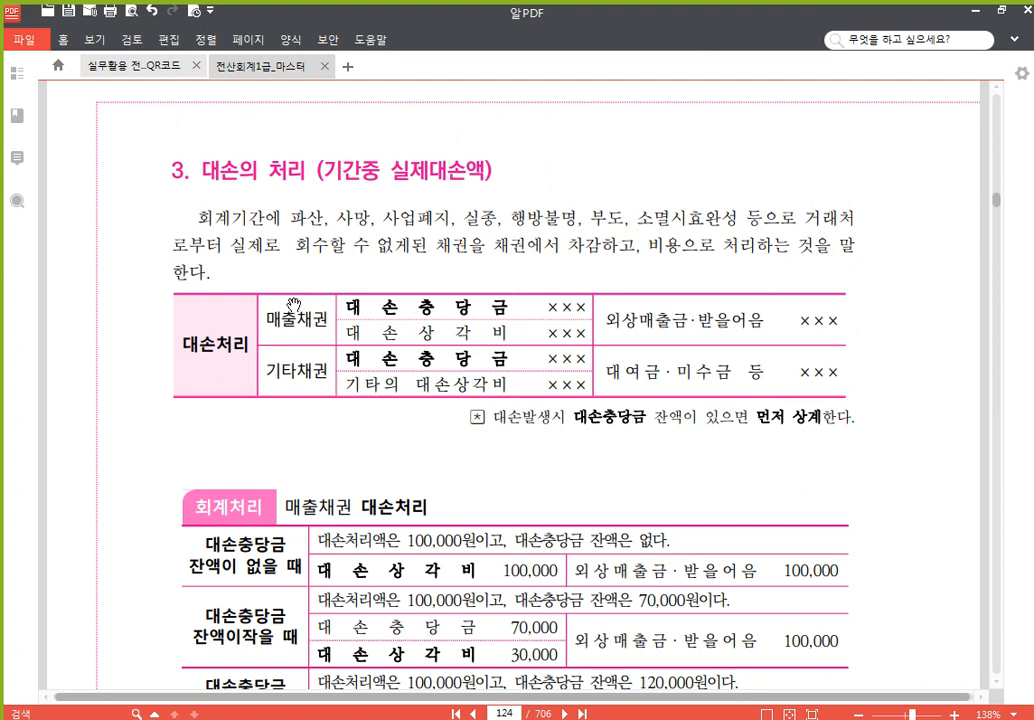
scroll(510, 268, "down", 2)
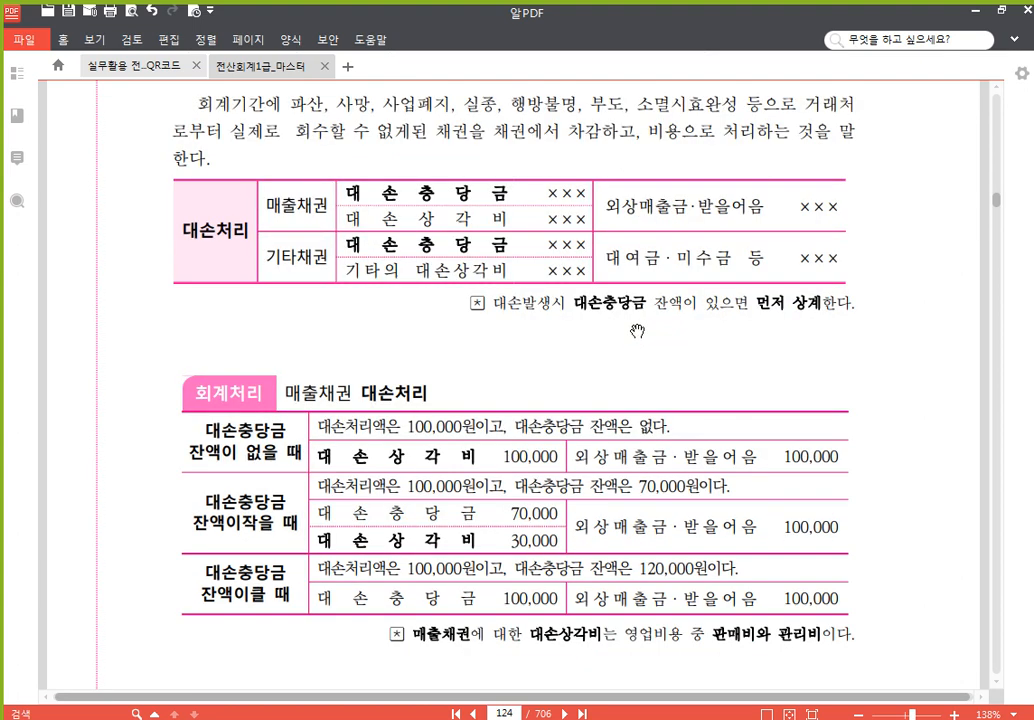
left_click_drag(494, 302, 852, 299)
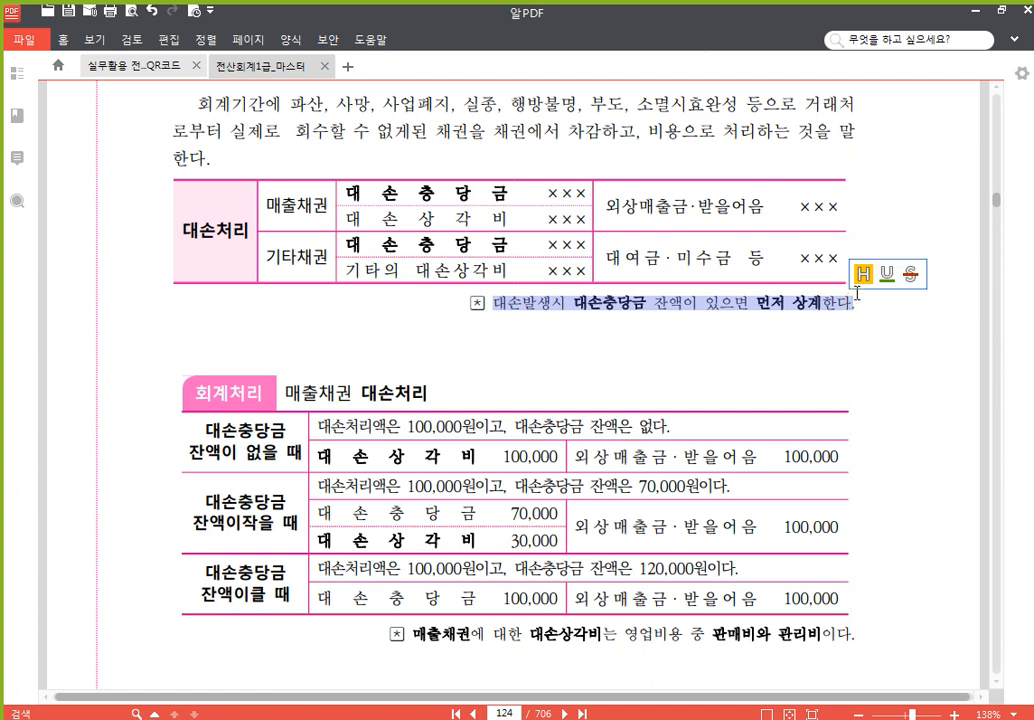
left_click(925, 276)
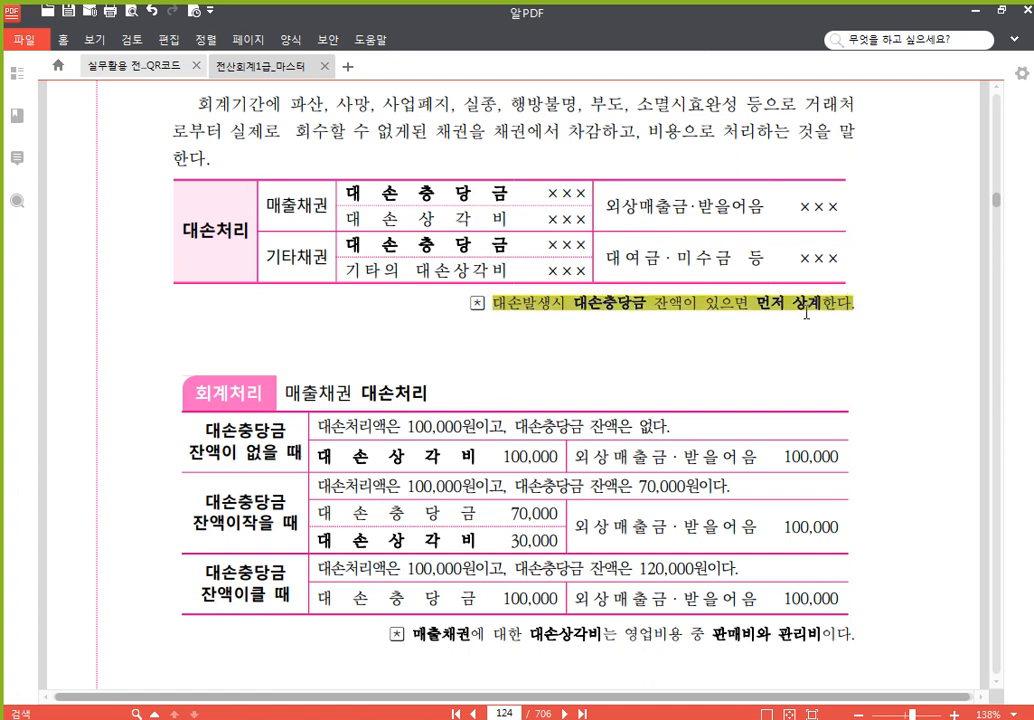
- Underline 매출채권 in the 매출채권 대손처리 heading on page 124 and highlight the 판매비와 관리비 note below its table
left_click(478, 305)
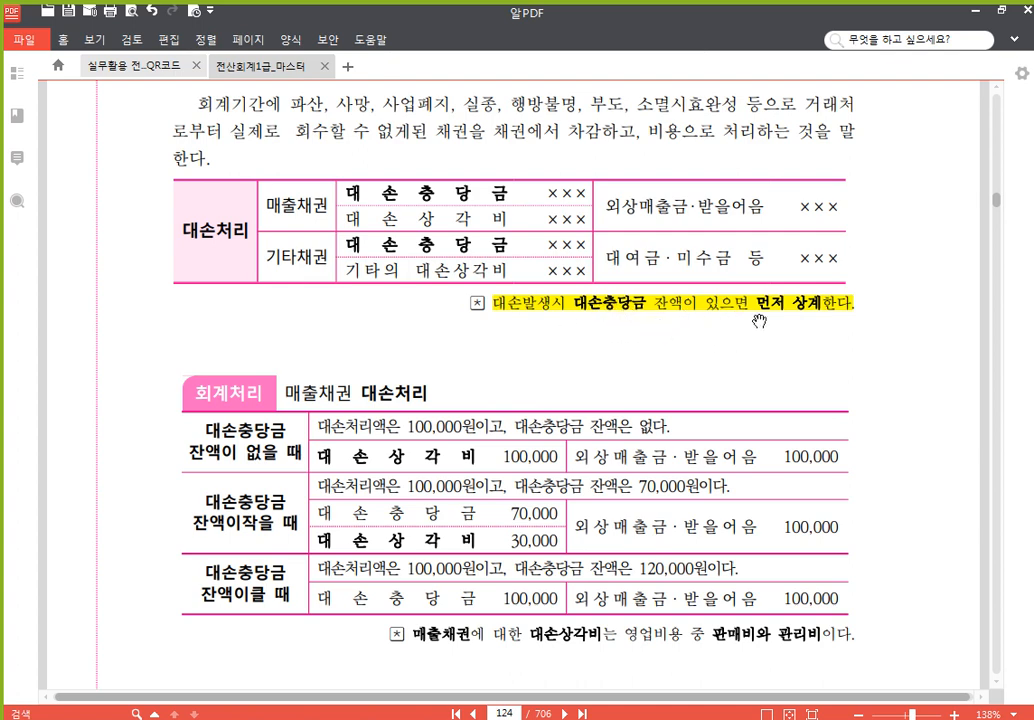
scroll(779, 341, "down", 3)
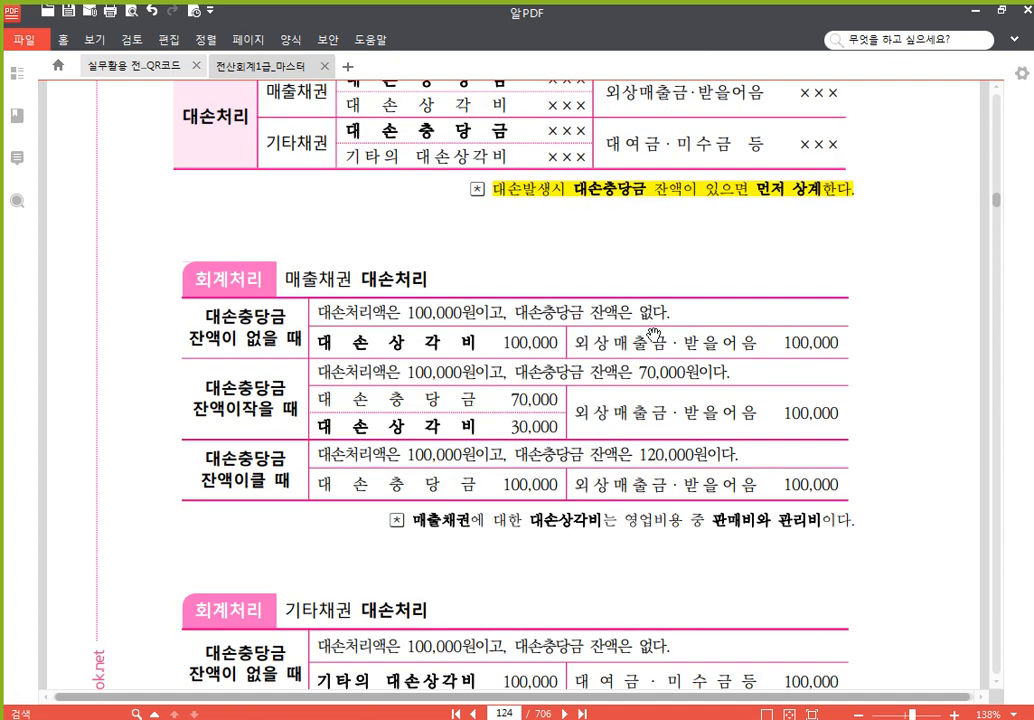
left_click_drag(286, 279, 353, 280)
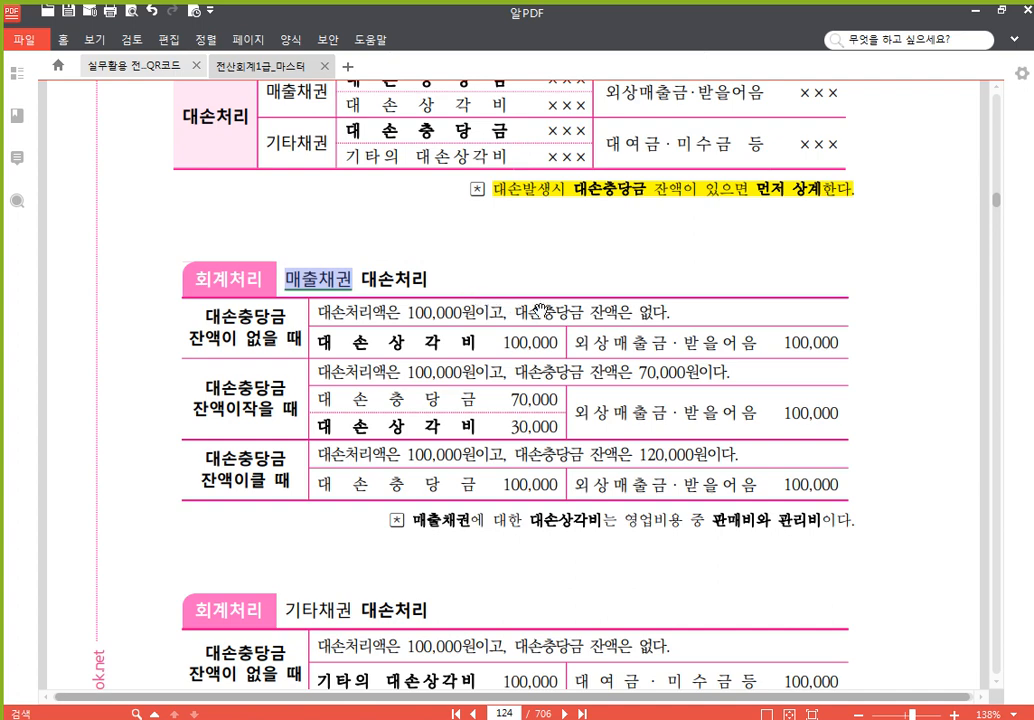
scroll(455, 252, "down", 3)
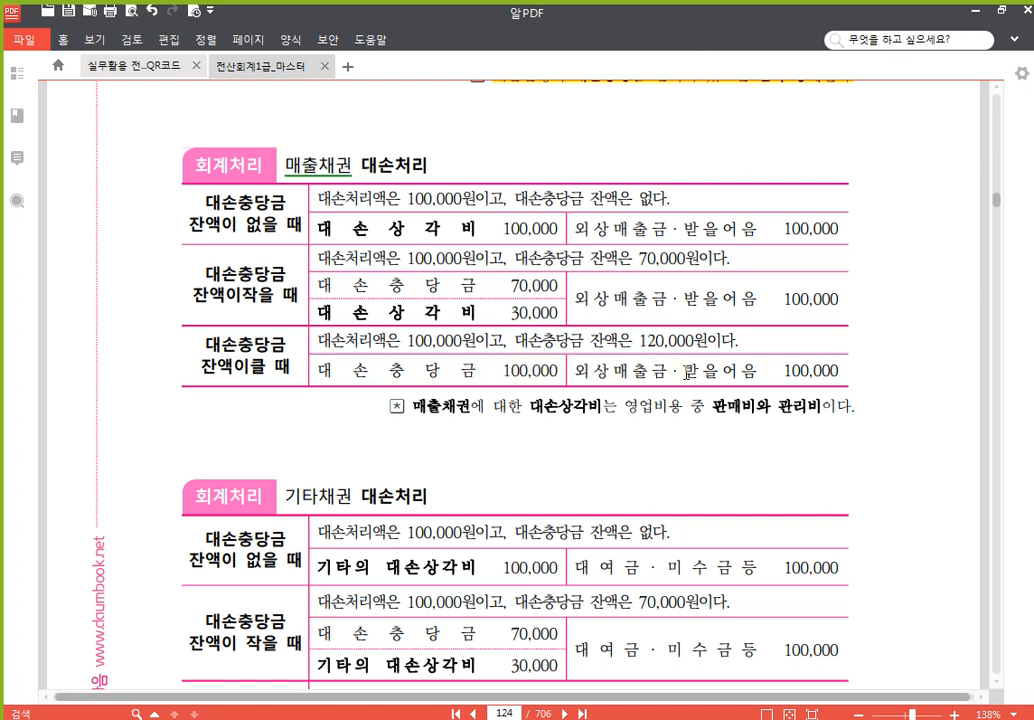
scroll(667, 377, "down", 3)
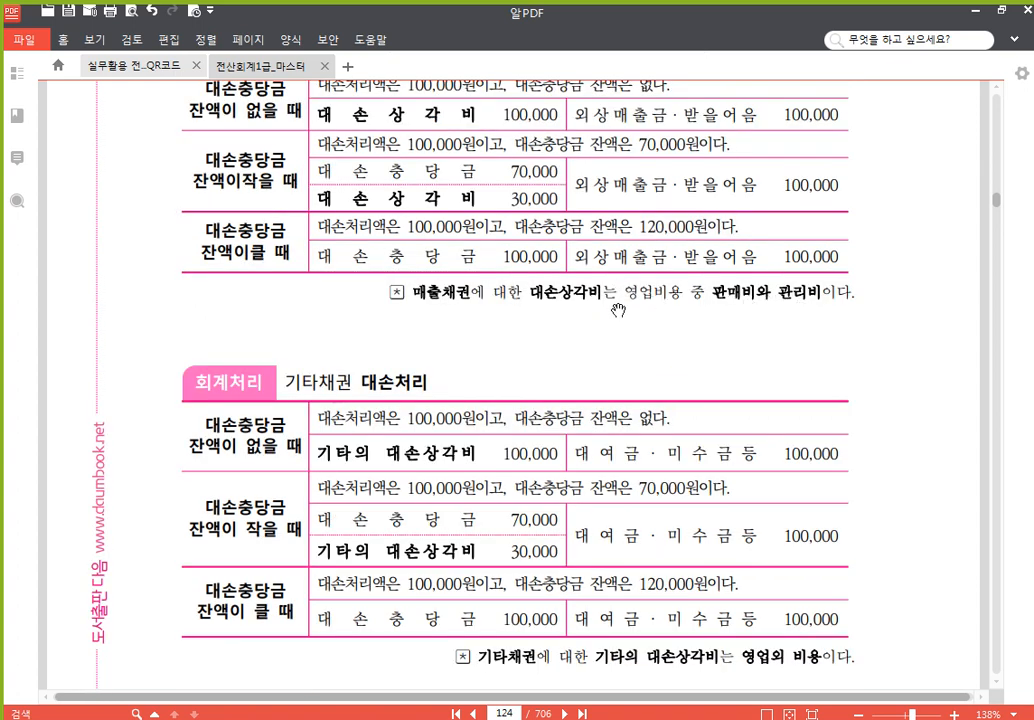
left_click_drag(411, 293, 856, 299)
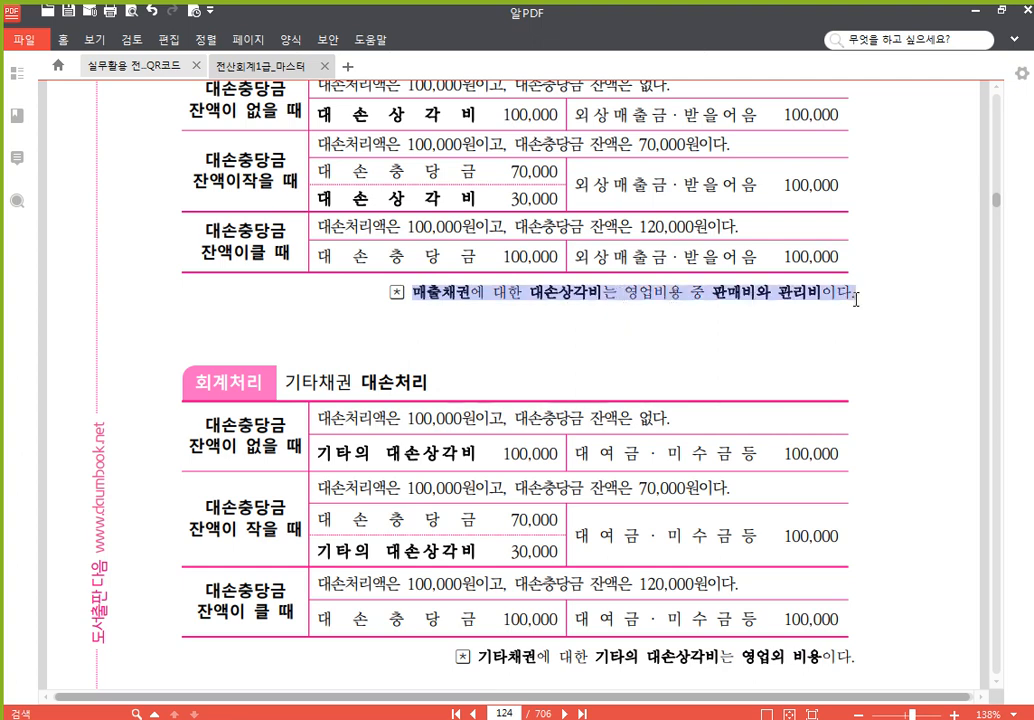
left_click(869, 273)
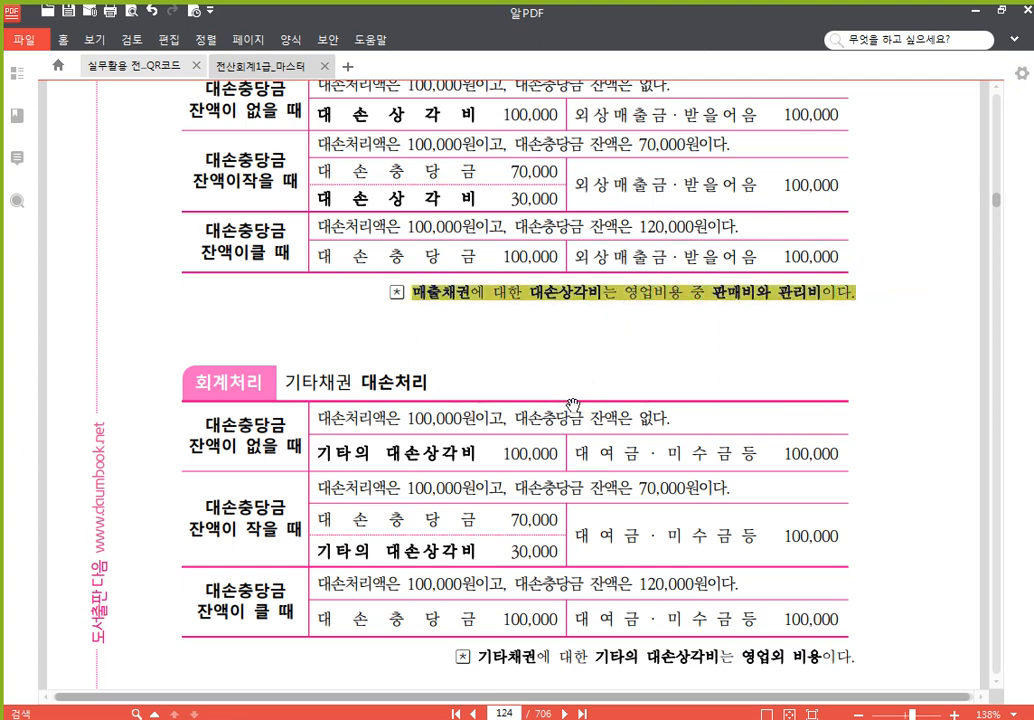
- Underline 기타채권 in the 기타채권 대손처리 heading and highlight the note on 영업외 비용 below its table
scroll(545, 380, "down", 2)
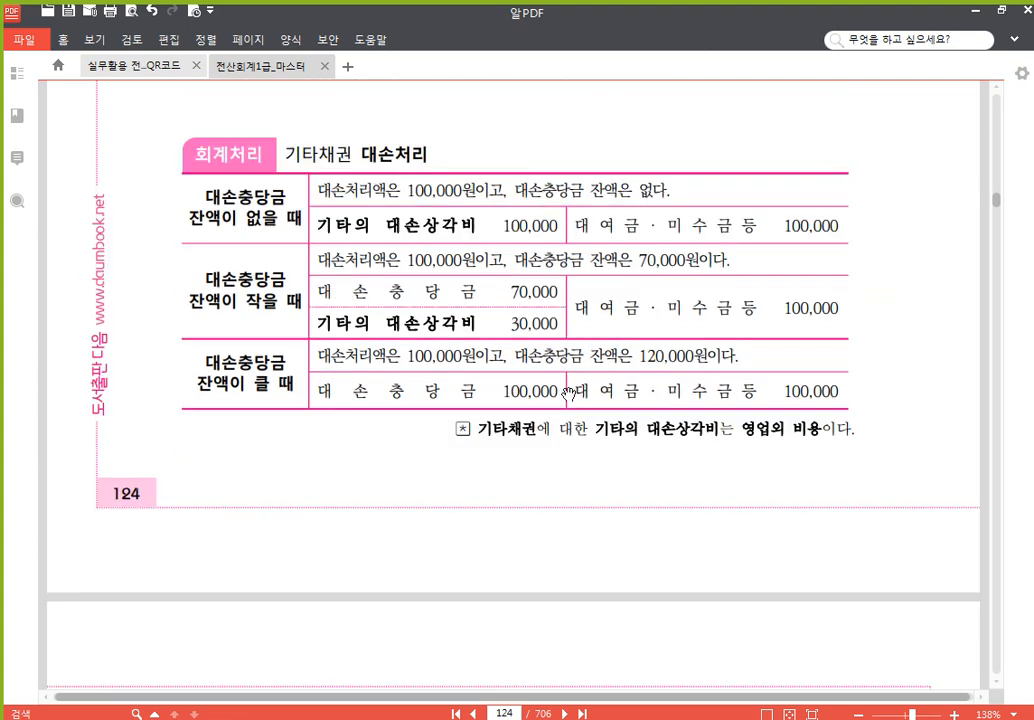
scroll(558, 500, "up", 1)
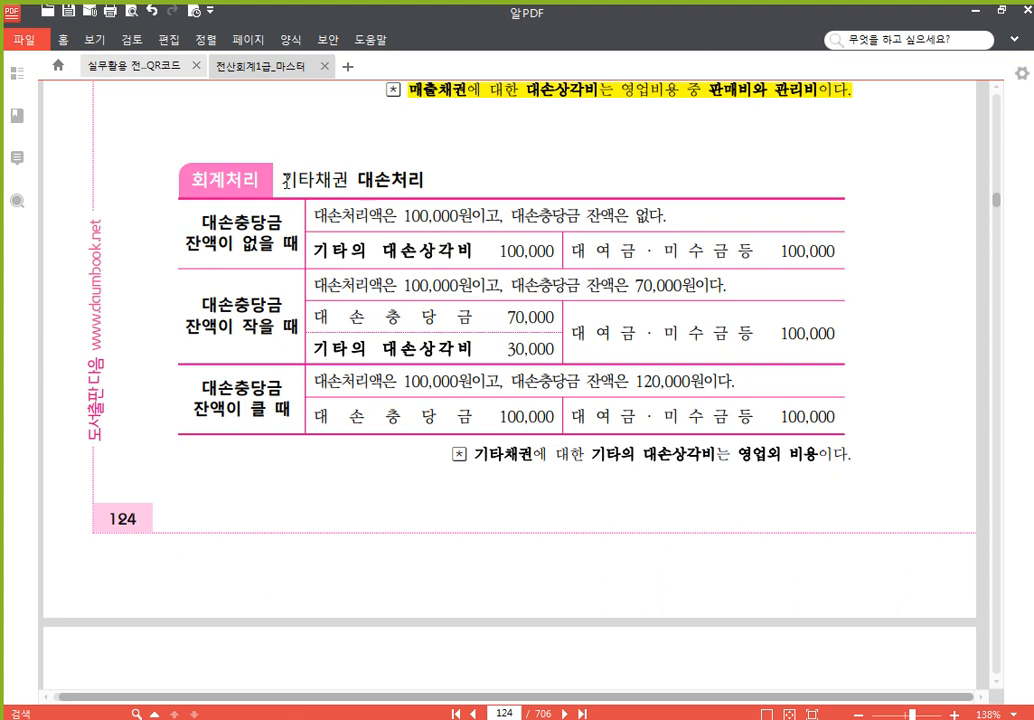
left_click_drag(281, 180, 348, 181)
left_click(369, 152)
left_click_drag(478, 454, 845, 455)
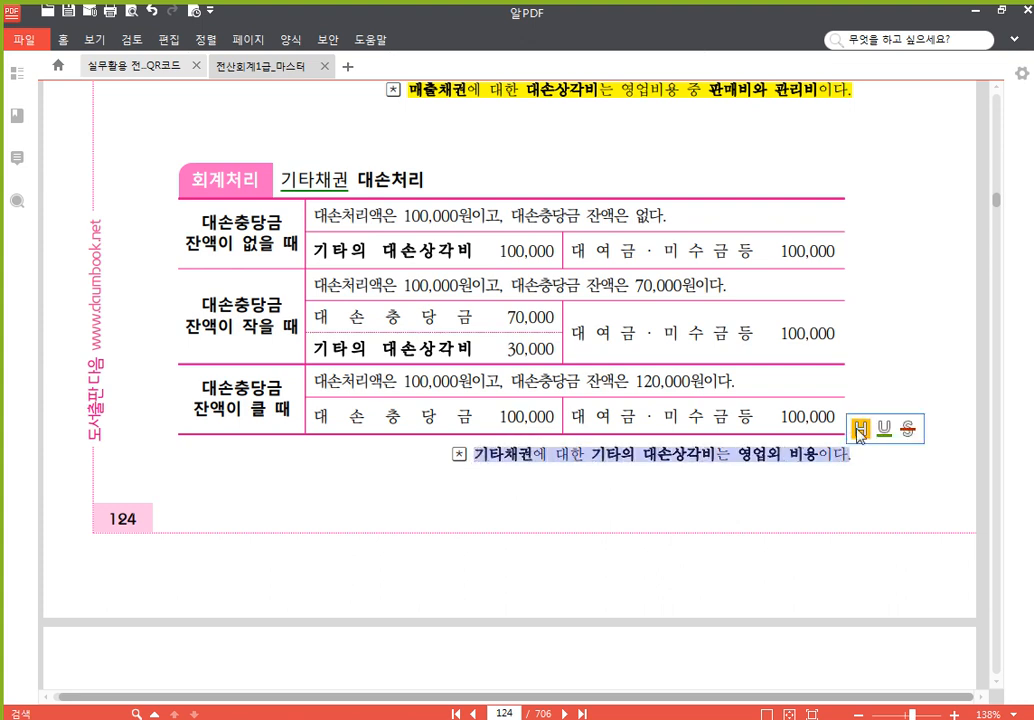
left_click(858, 429)
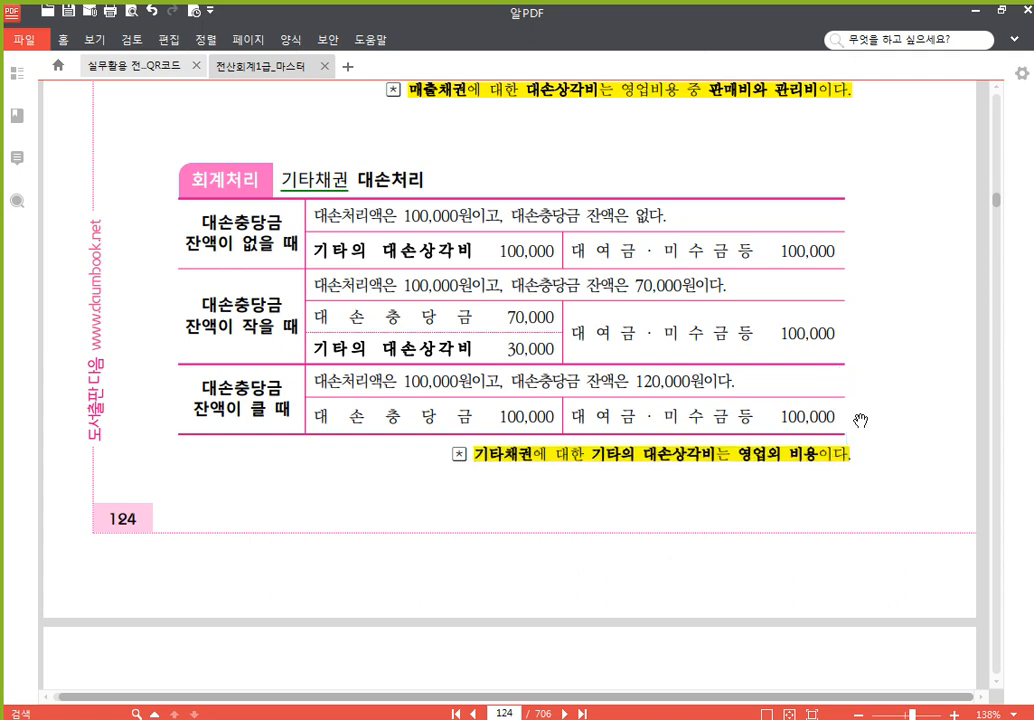
- Review the marked 대손처리 and 대손충당금 환입 passages on pages 124 and 122, ending at 대손금 회수 on page 126
scroll(868, 400, "up", 3)
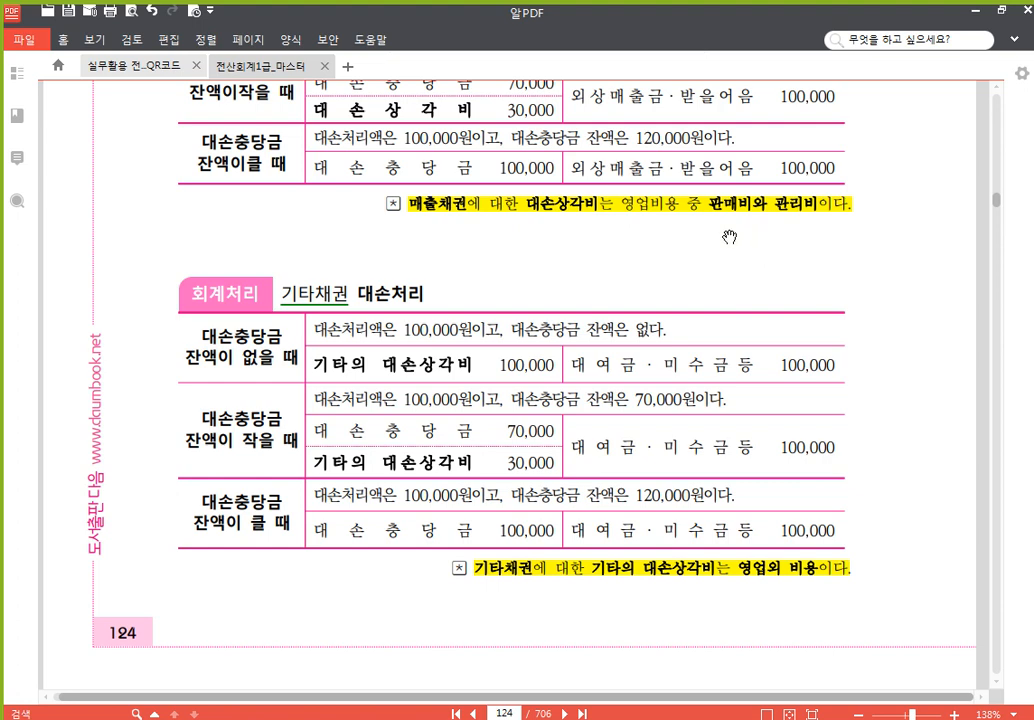
scroll(586, 200, "up", 12)
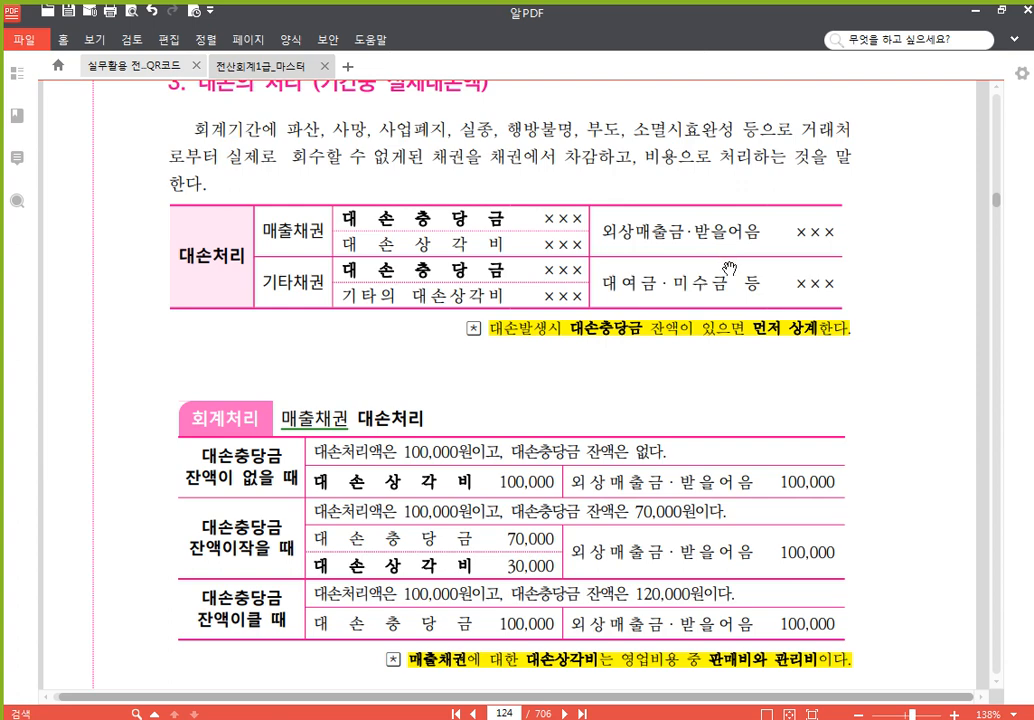
scroll(727, 360, "up", 20)
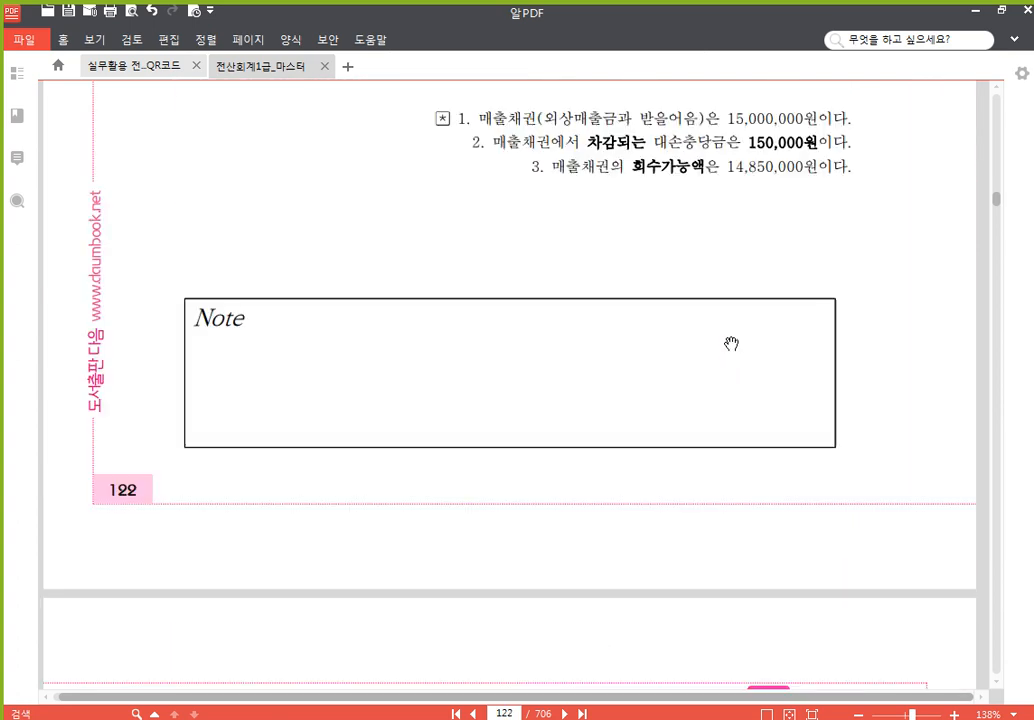
scroll(731, 340, "down", 3)
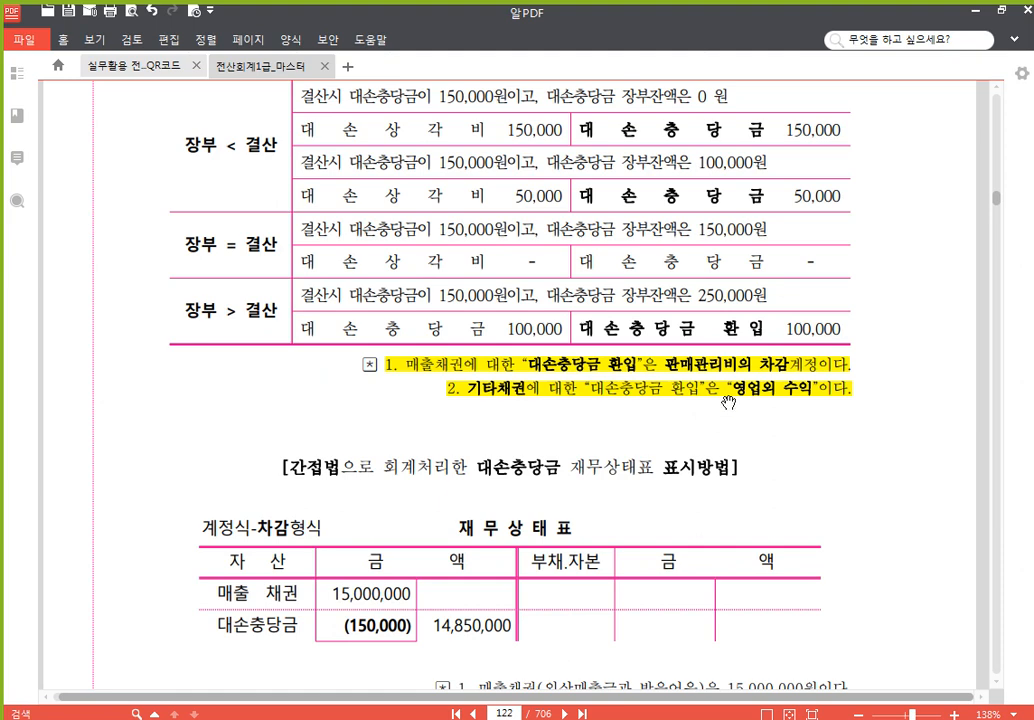
scroll(722, 436, "down", 15)
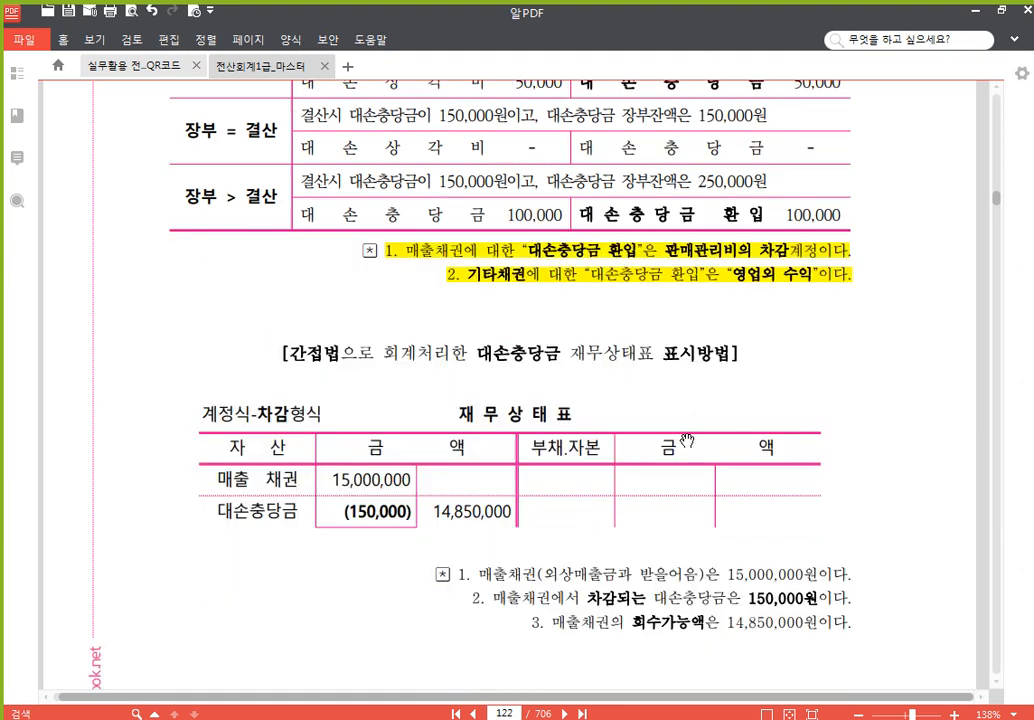
scroll(722, 436, "down", 18)
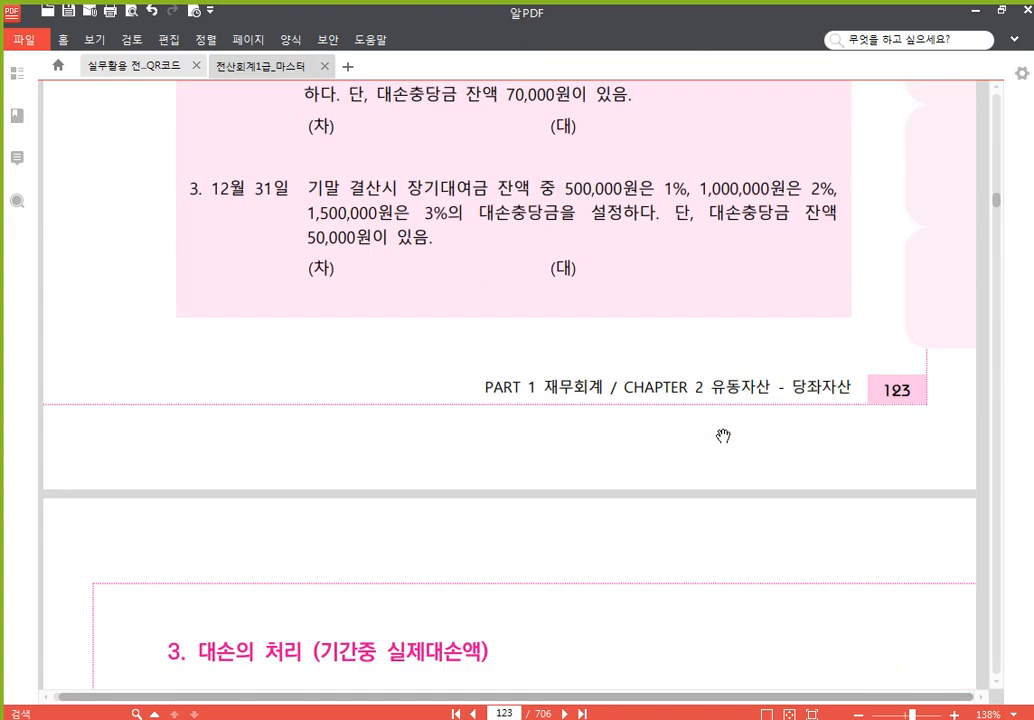
scroll(666, 428, "down", 12)
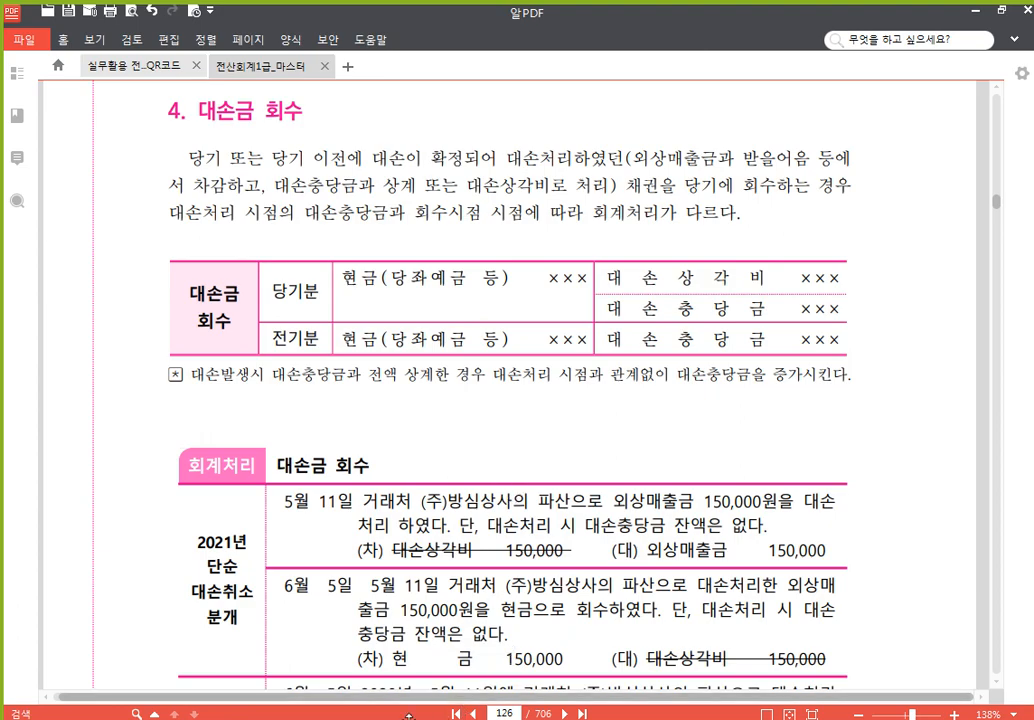
- Switch to the 수업용.hwp notes and write the heading "x1 12/1 매출" at the start of blank page 9
key("alt+Tab")
scroll(457, 477, "down", 8)
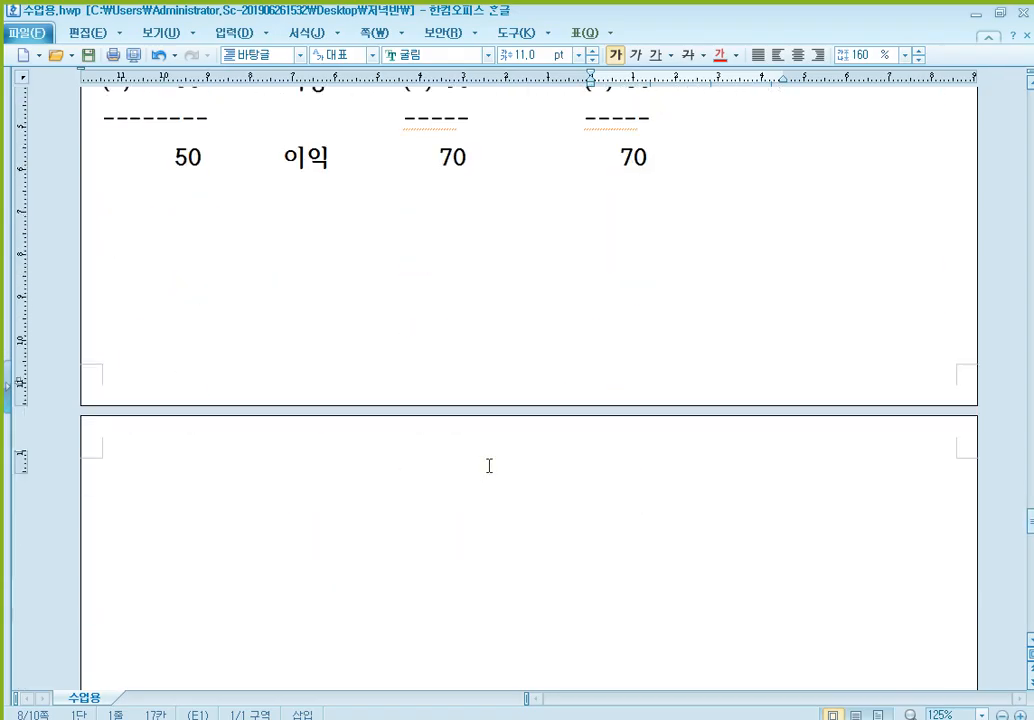
left_click(359, 429)
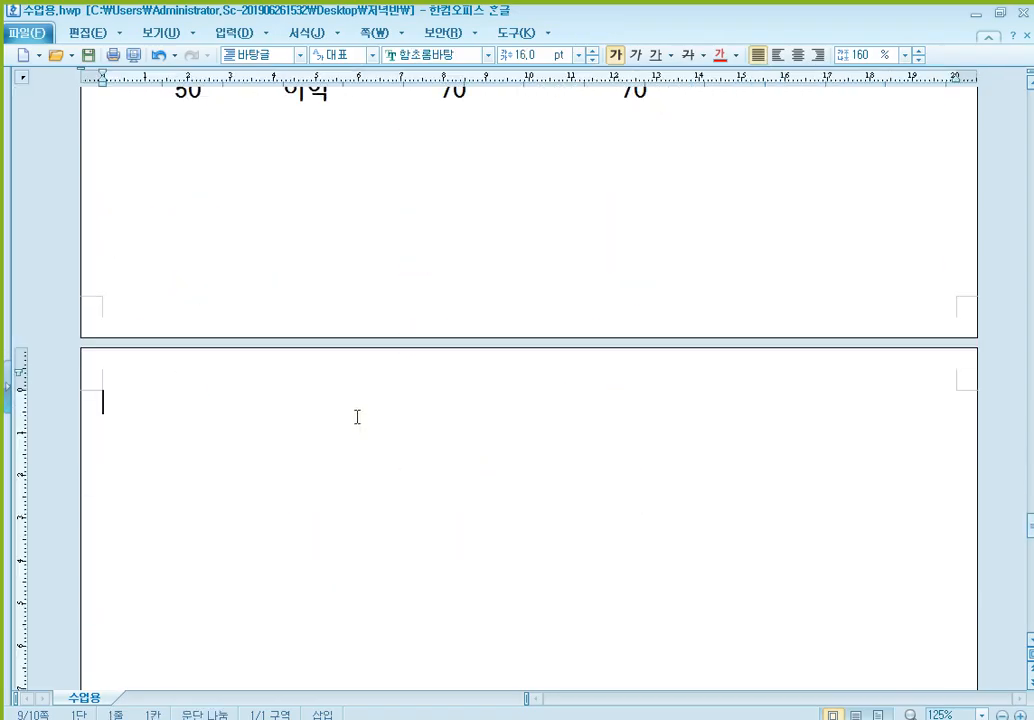
type("ㅌ")
key("BackSpace")
type("x1 12/1")
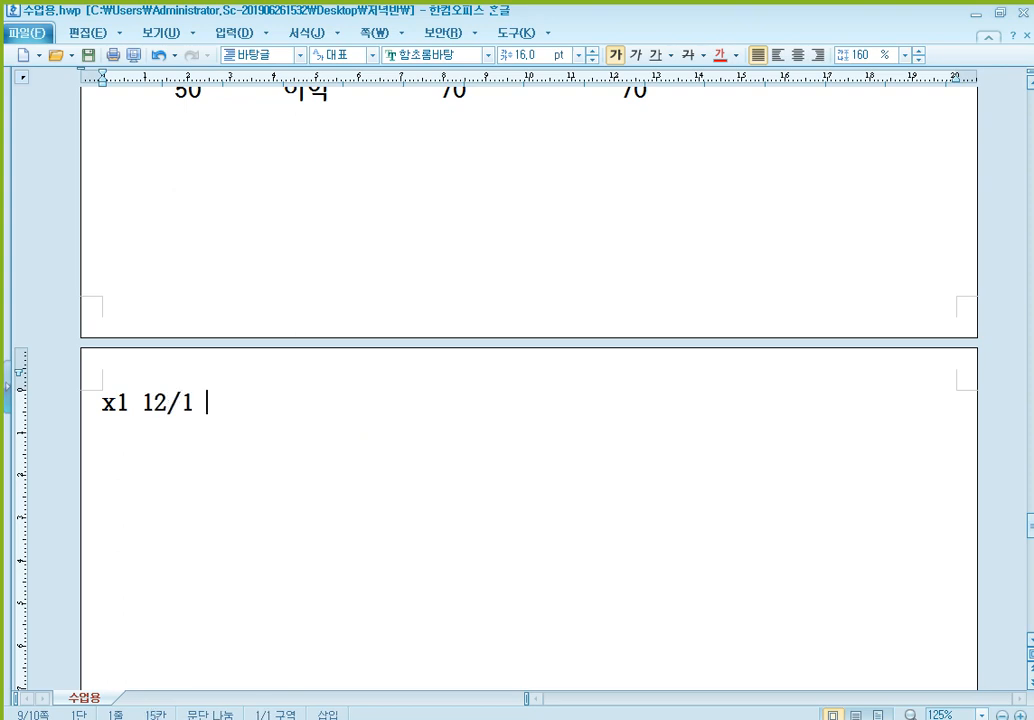
type(" 매출")
key("Return")
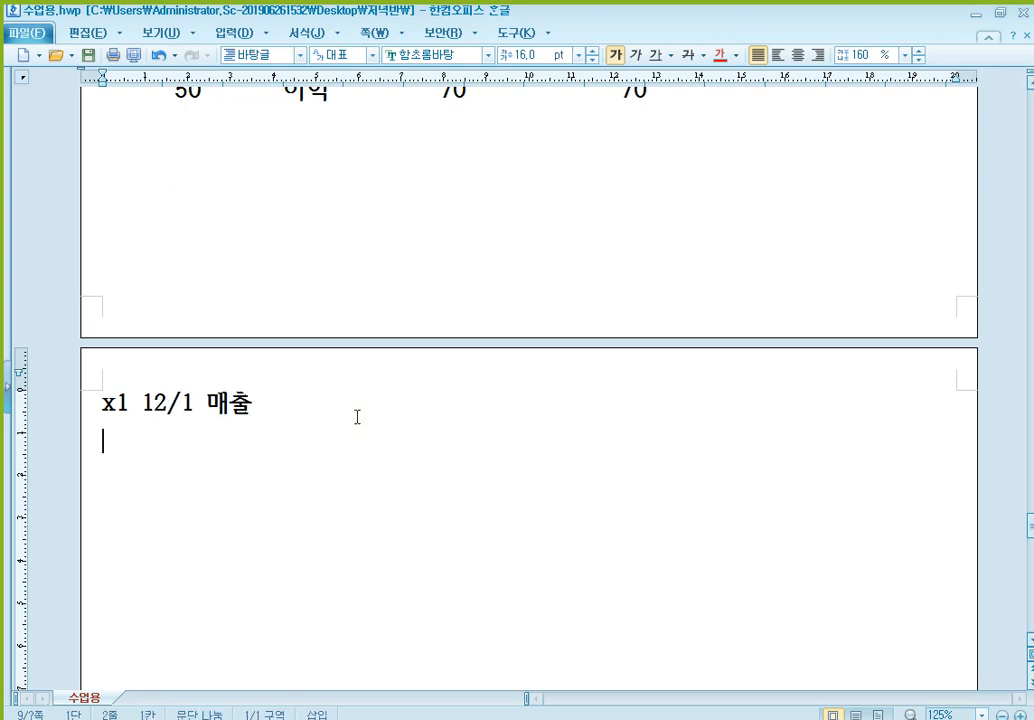
- Paste the blank (차)/(대) journal entry table under the heading and enter 제품매출 1,000,000 on the credit side
type("(차)\t(대)")
left_click(632, 482)
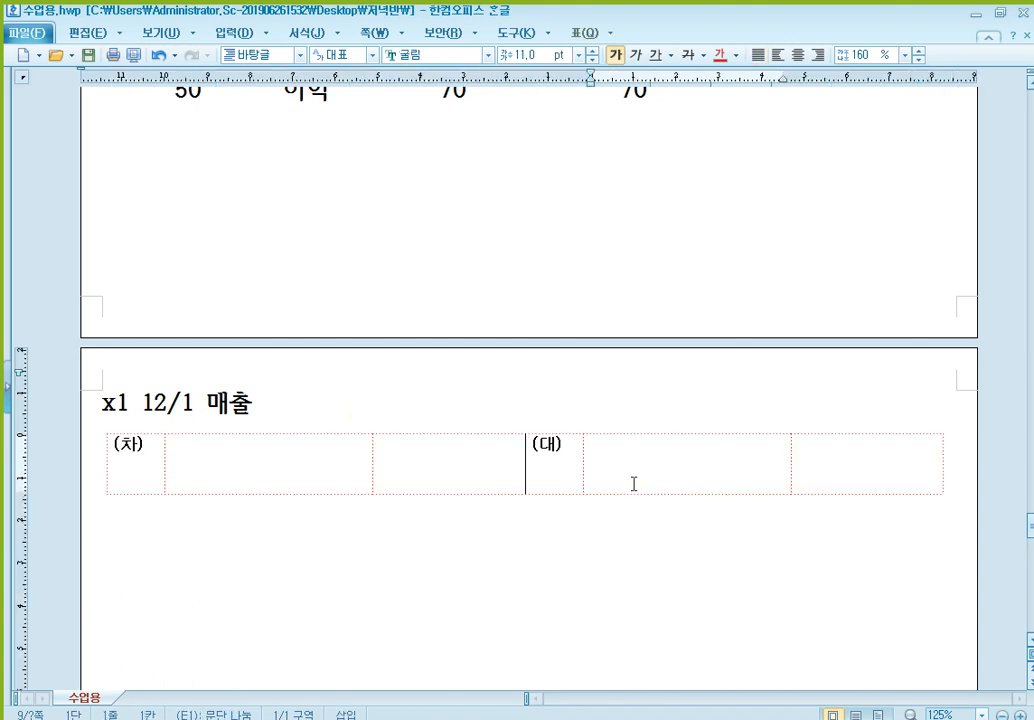
type("ㅊㅔ품매출")
key("Tab")
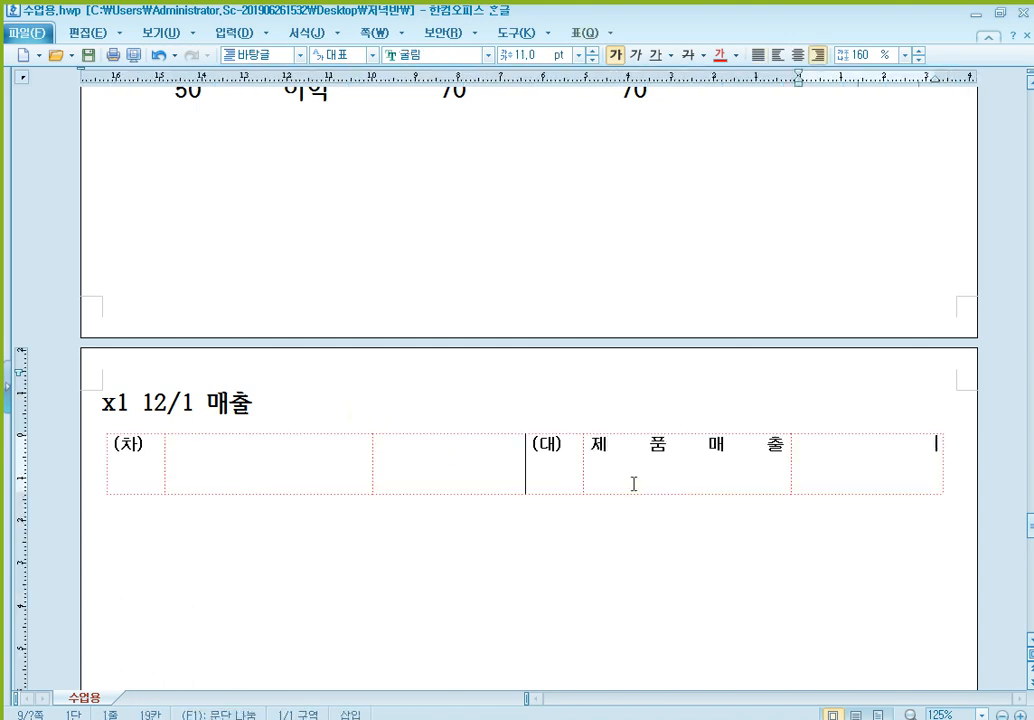
type("1,000,000")
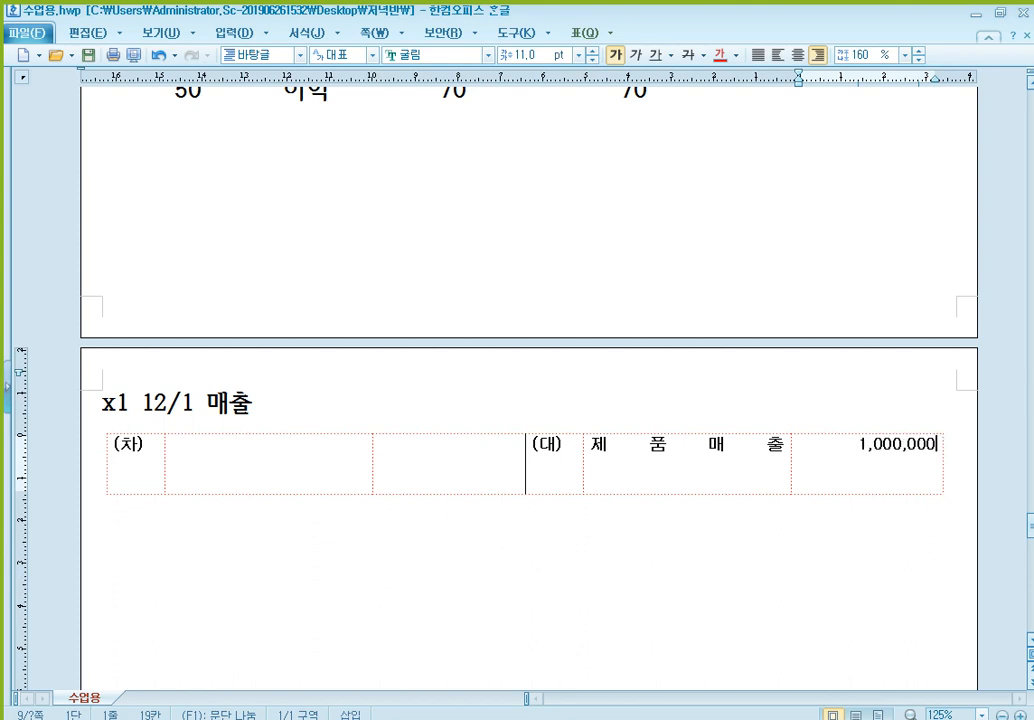
- Enter 외상매출금 with (A) beneath it and the amount 1,000,000 on the debit side of the entry
left_click(304, 468)
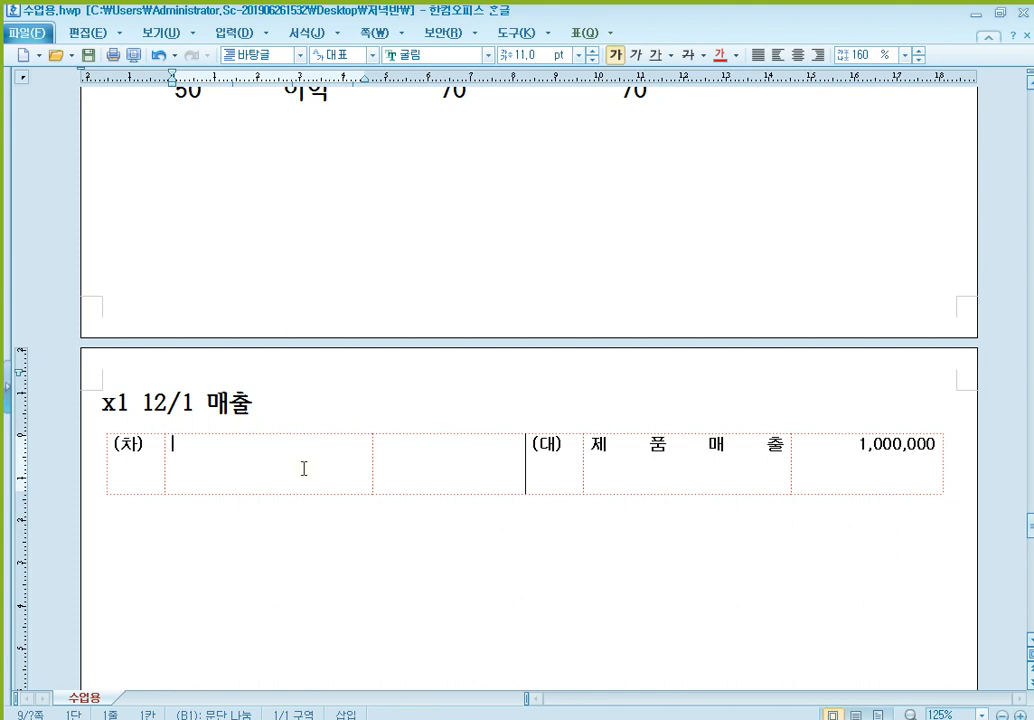
type("외상매출금")
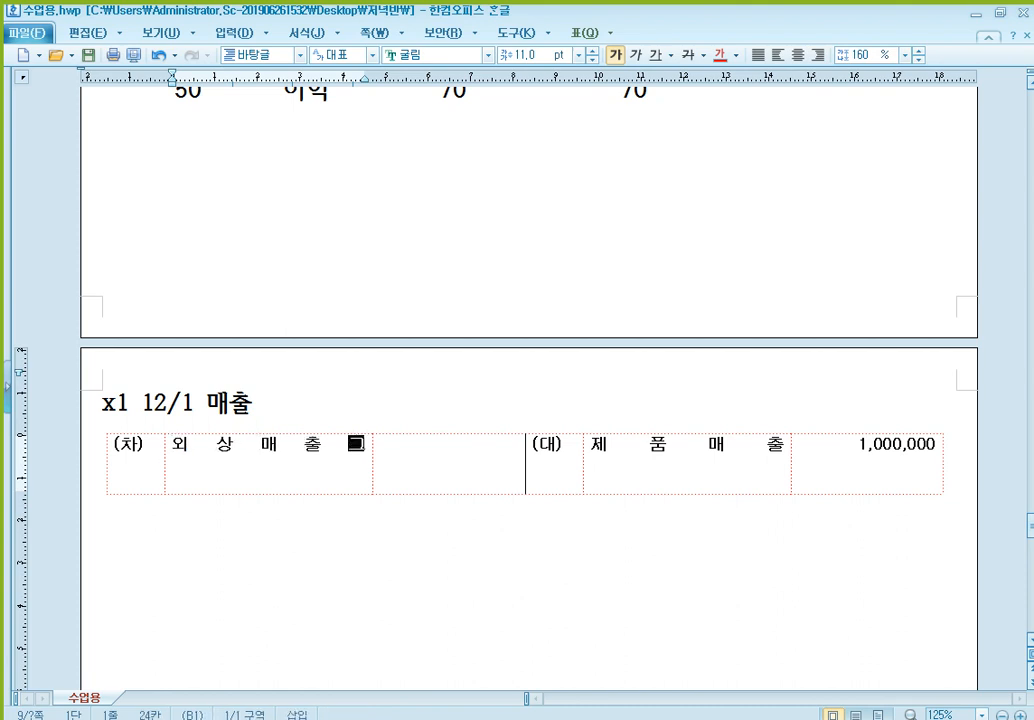
key("Return")
type("()")
key("BackSpace")
type("A")
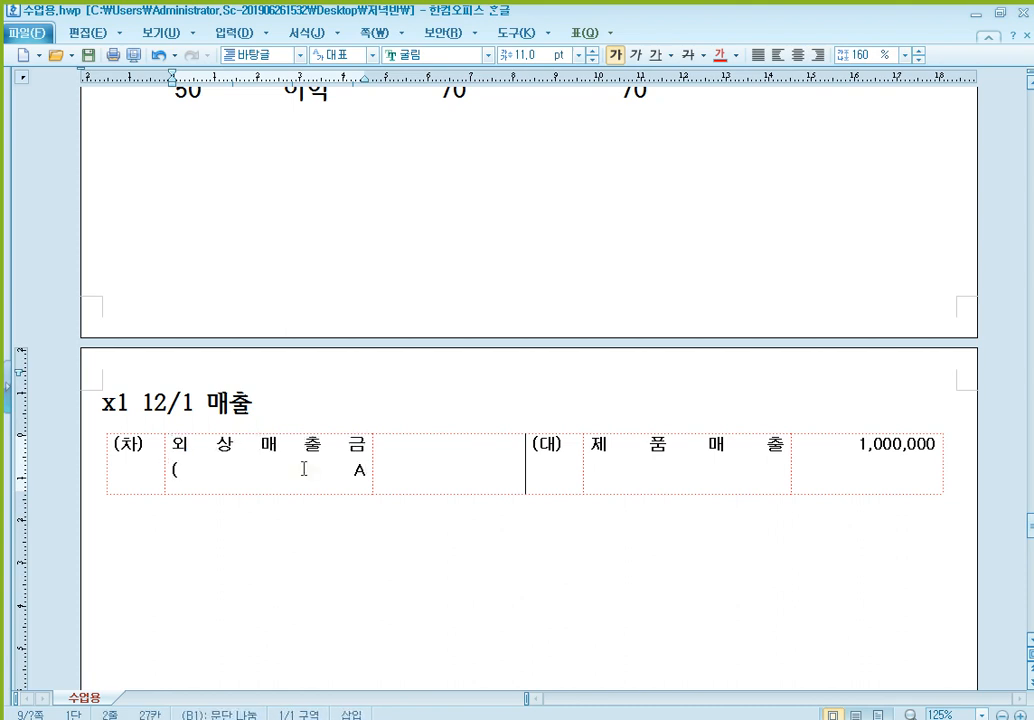
type(")")
key("Tab")
type("1,0")
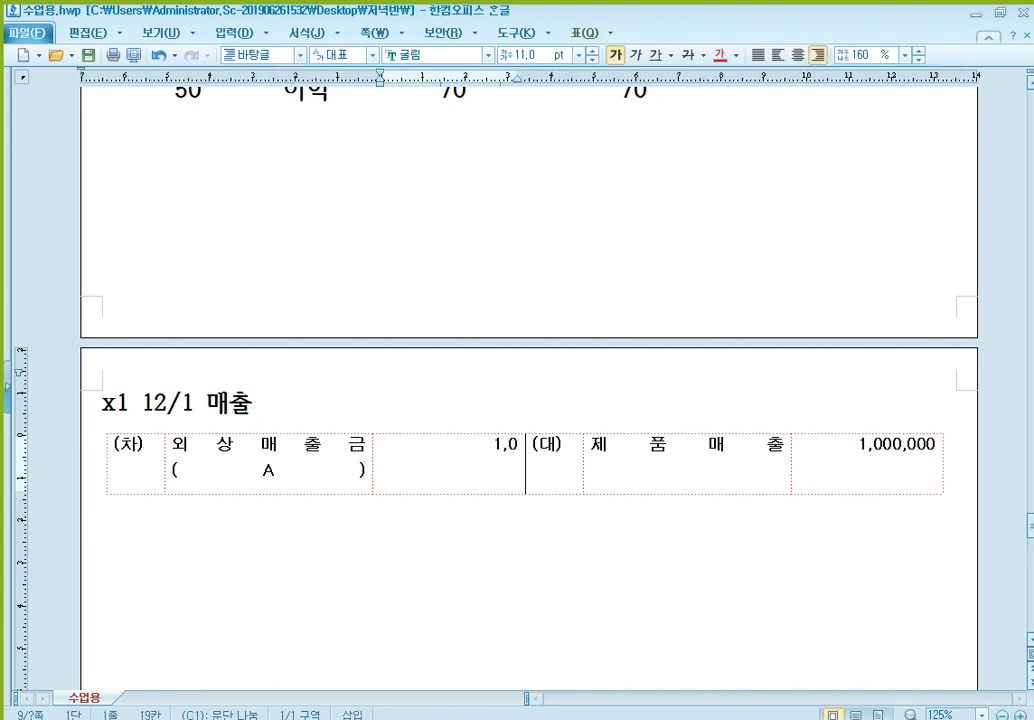
type("00,000")
key("Down")
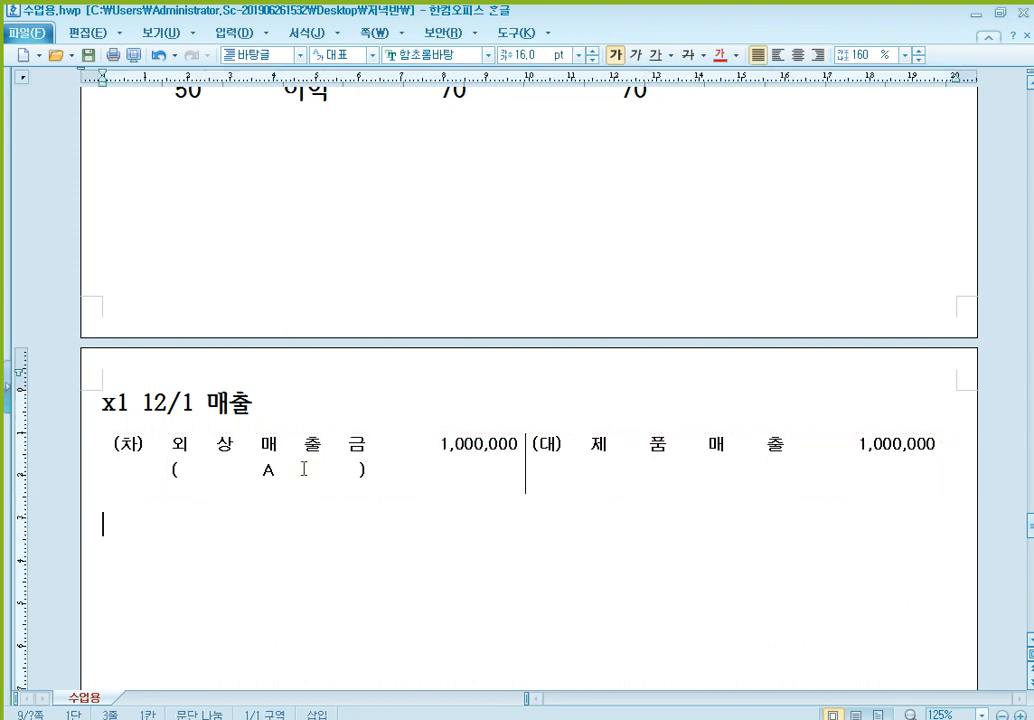
- Write the heading "x1 12/25 대손발생 (대손충당금 잔액 : 600,000원)" below the 12/1 매출 entry
scroll(304, 468, "down", 1)
scroll(330, 452, "down", 1)
scroll(415, 280, "down", 1)
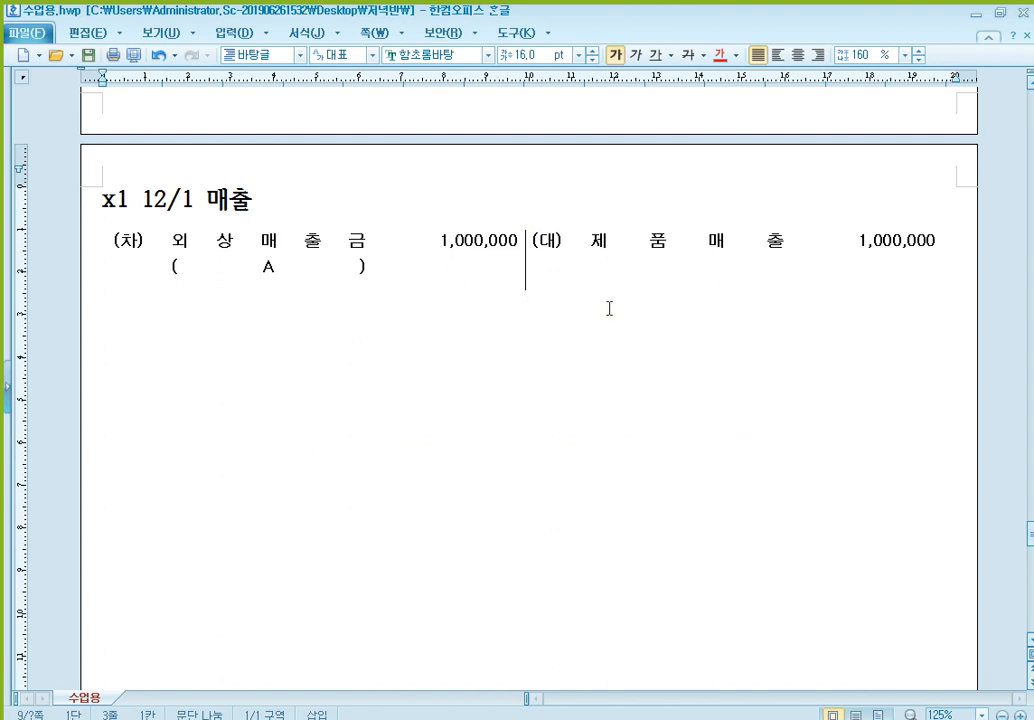
type("x1 12/")
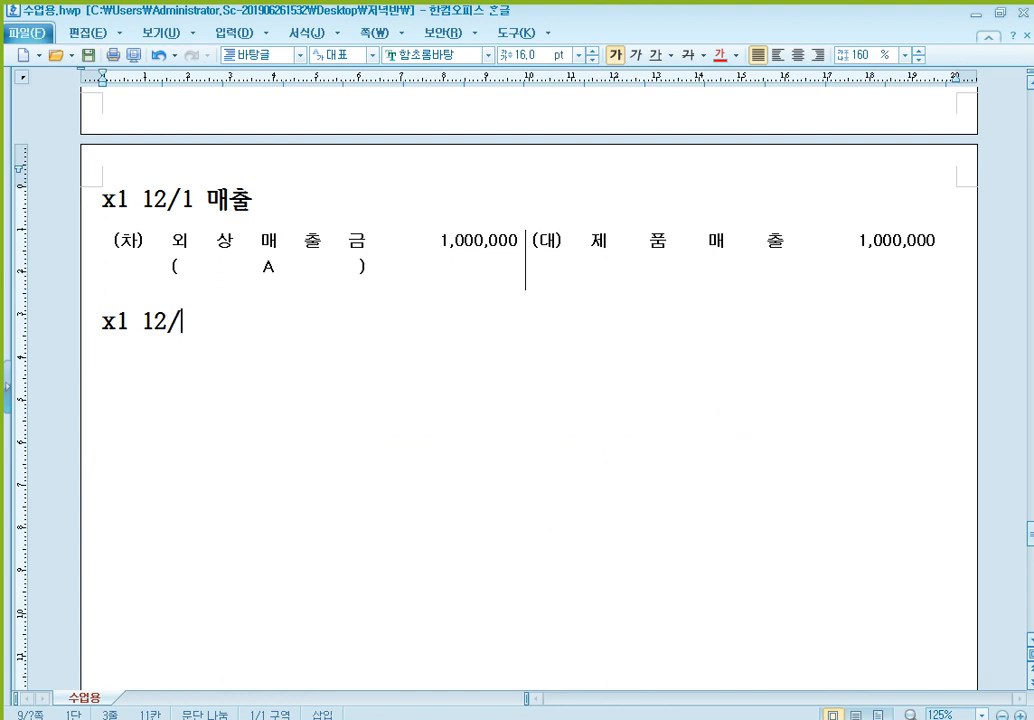
type("25")
type(" 댓")
type("손")
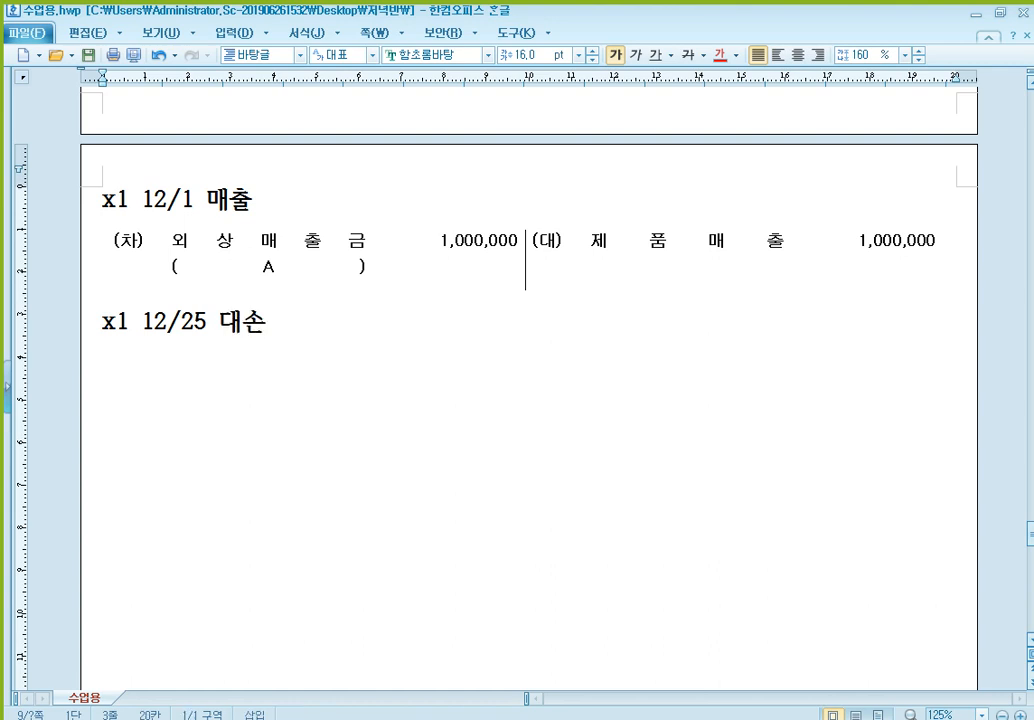
type("발생 (")
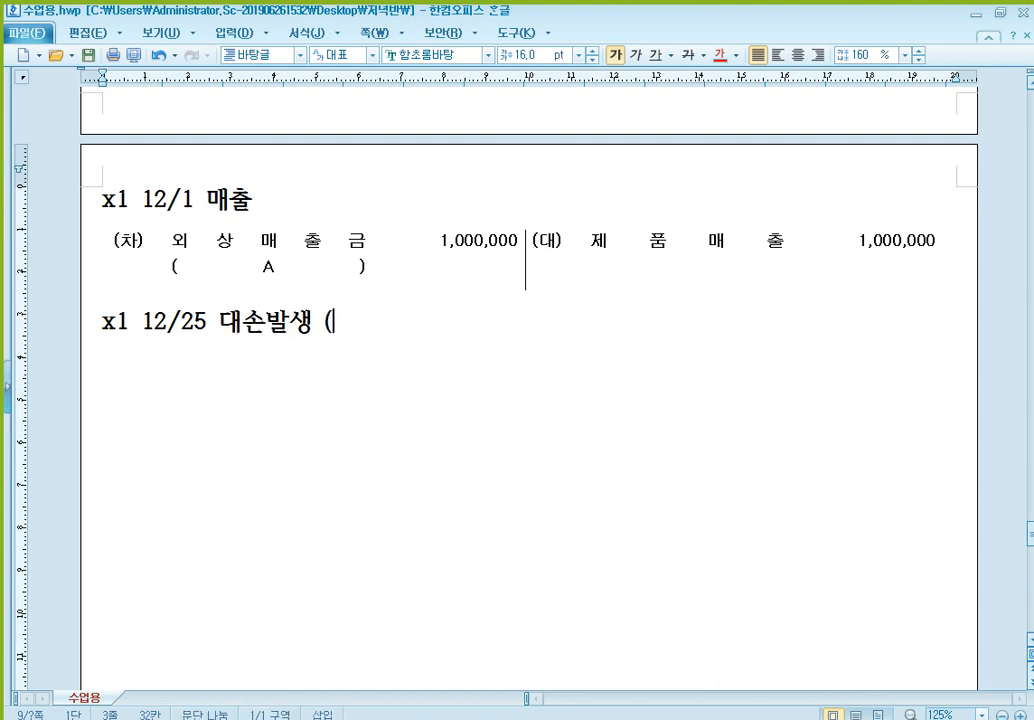
type("대손충다당금 잔액 :")
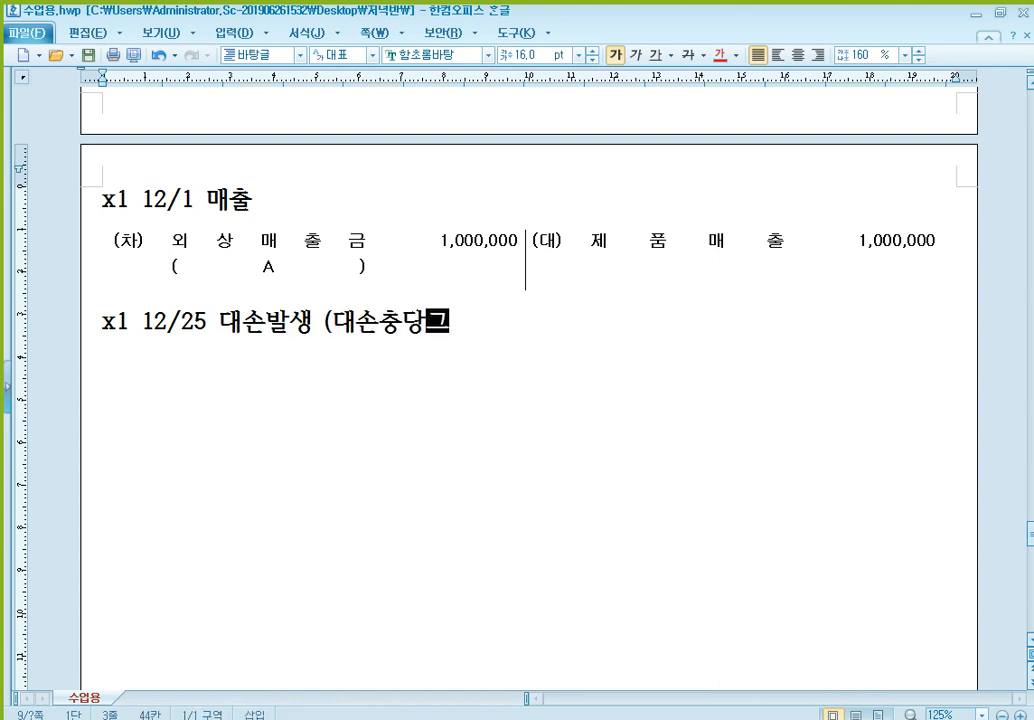
type(" 600,000")
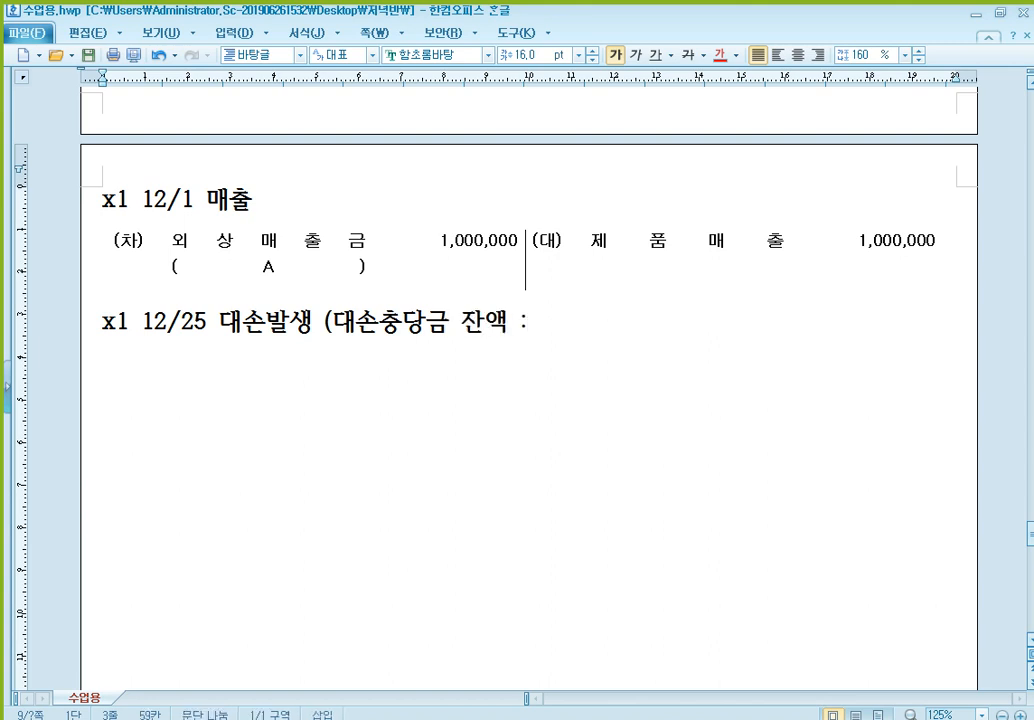
type("원)")
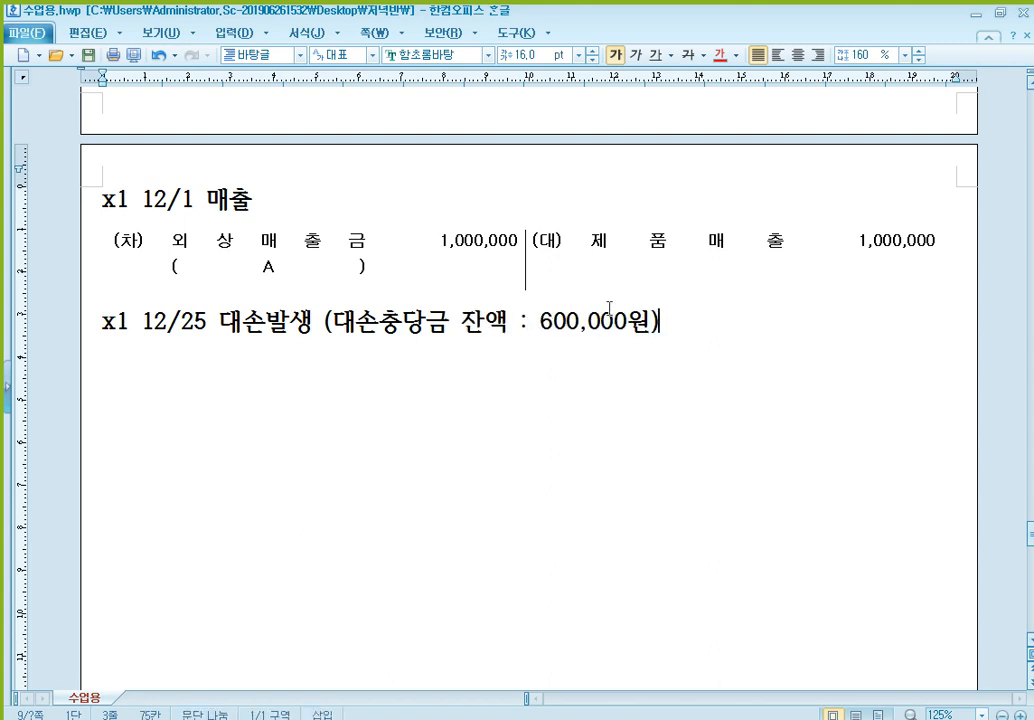
- Paste the blank (차)/(대) table under the 12/25 heading and enter 외상매출금 with (A) beneath it and 1,000,000 on the credit side
key("Return")
type("(차)\t(대)")
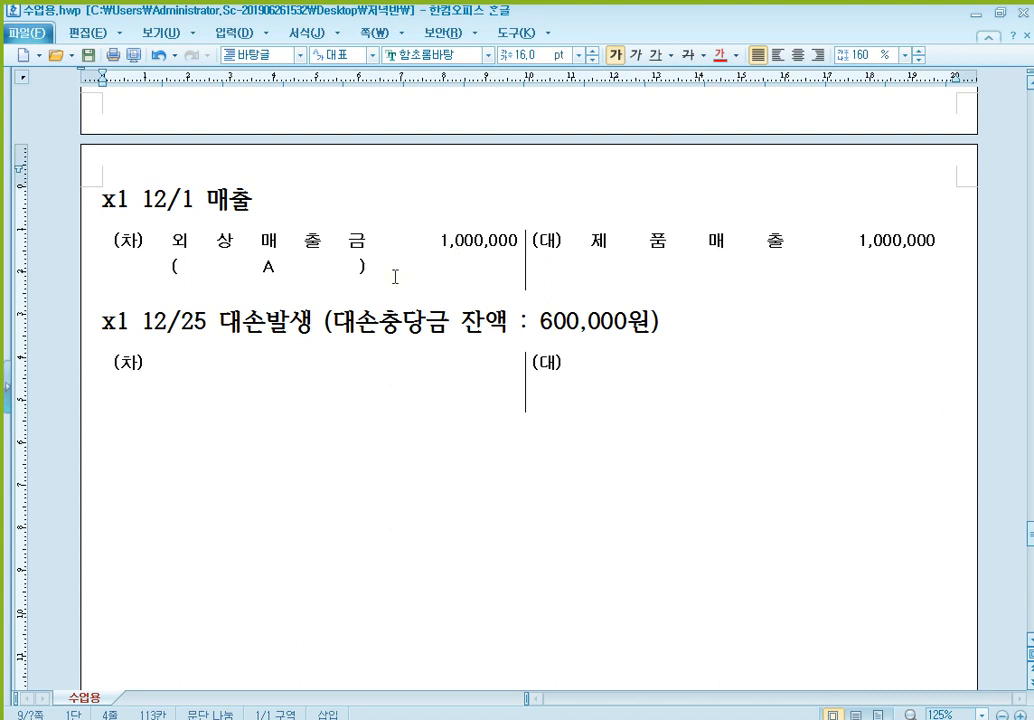
left_click(639, 392)
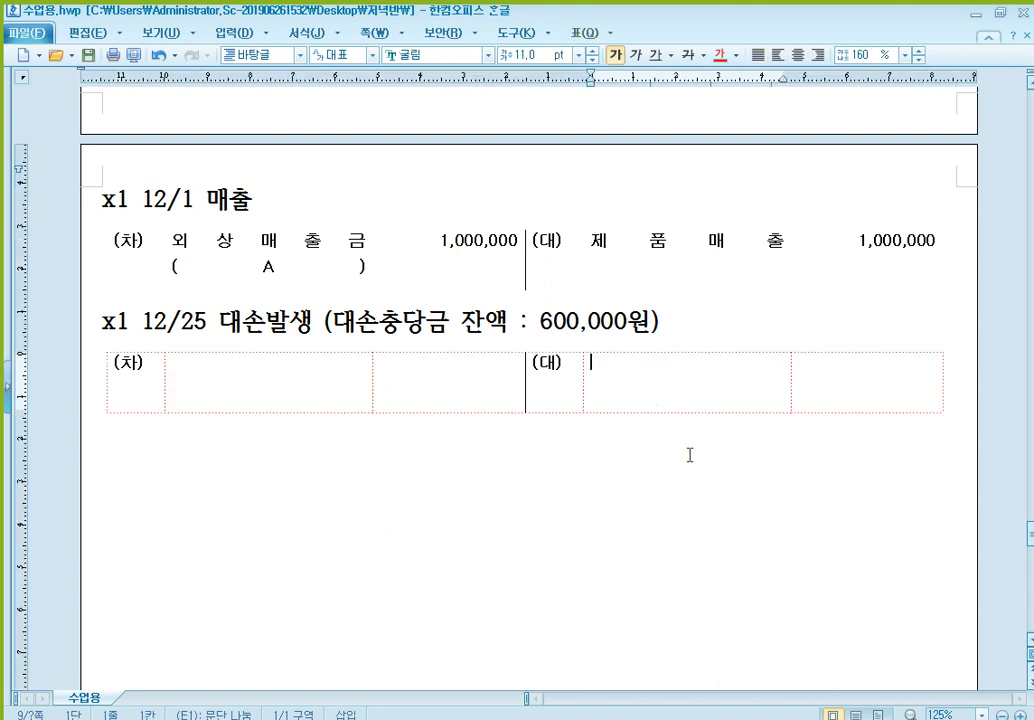
type("외상매출")
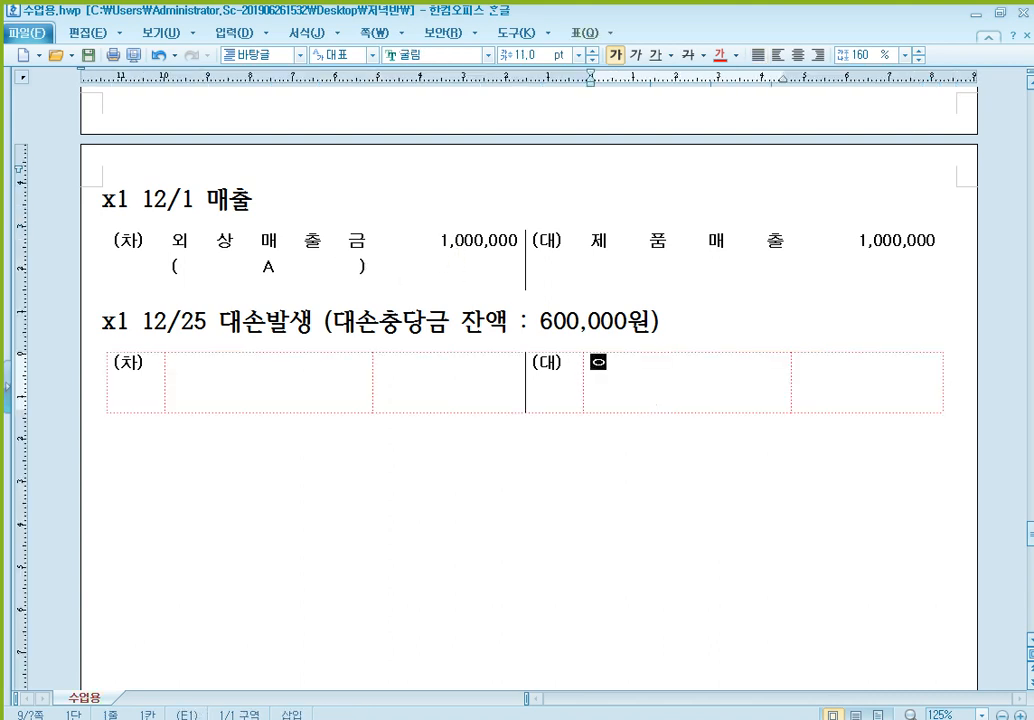
type("금")
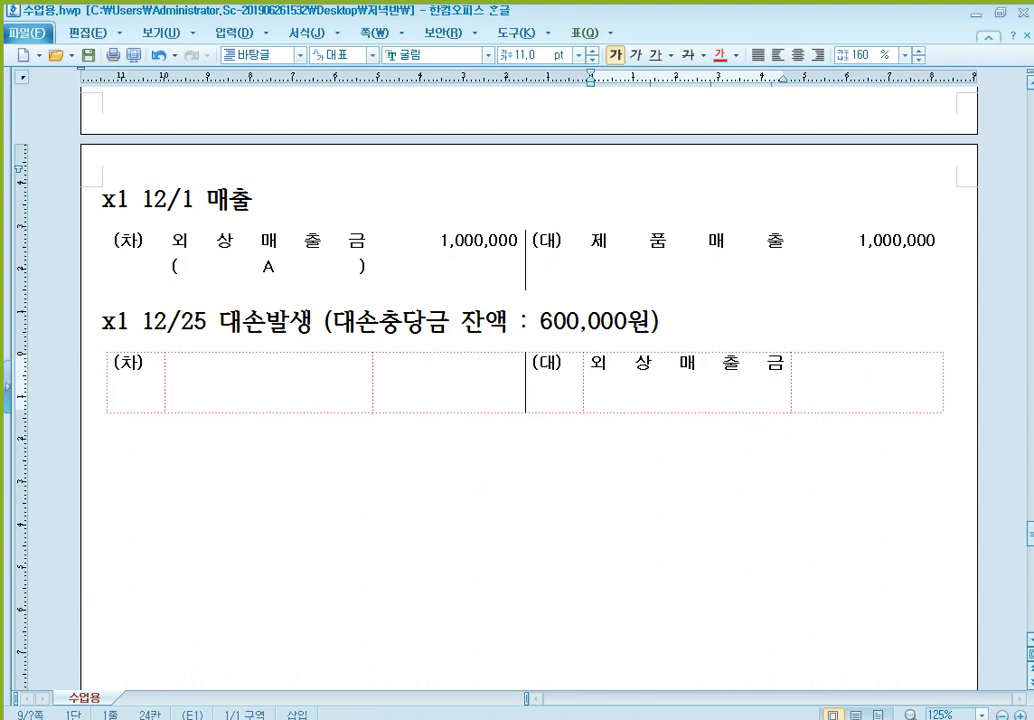
key("Tab")
type("1,000,000")
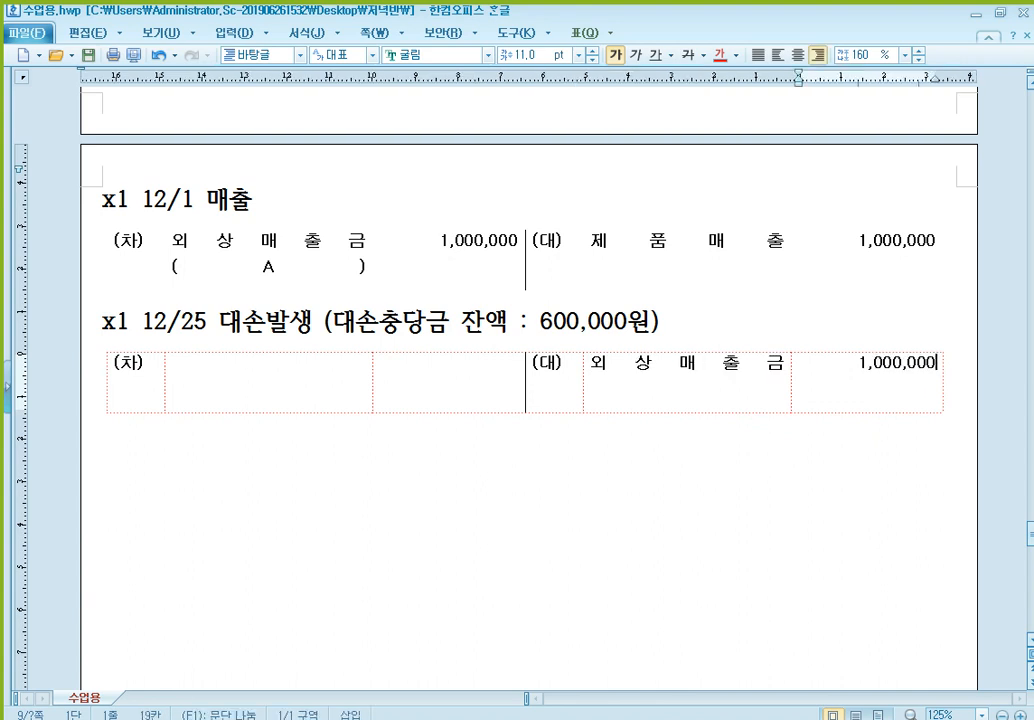
left_click(688, 396)
key("Return")
type("(            A           )")
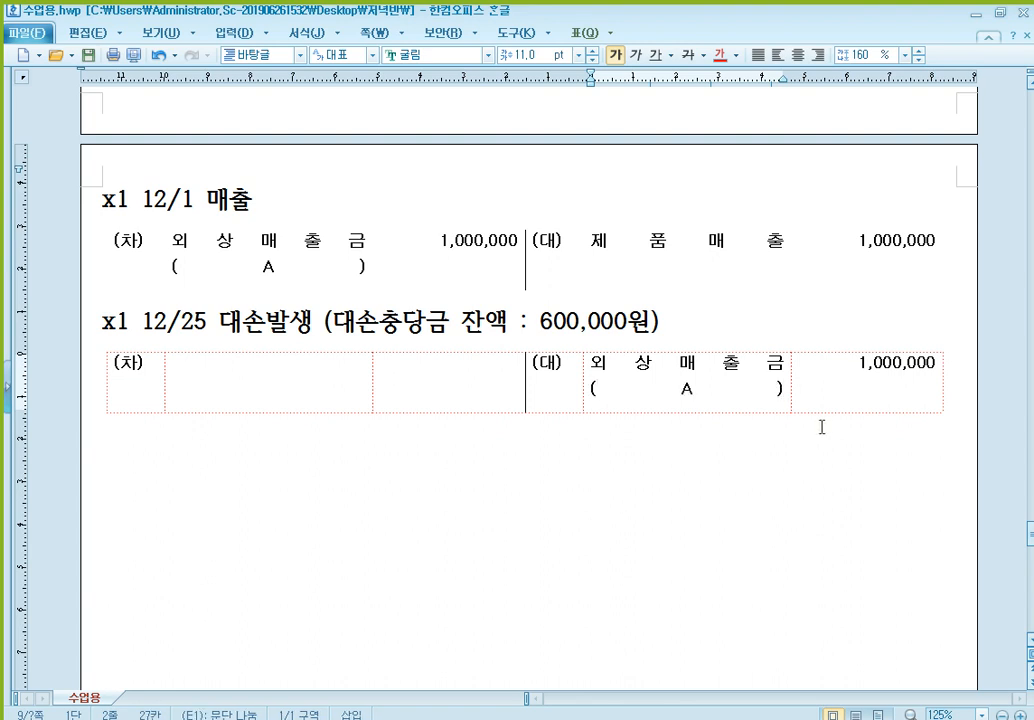
- Enter 대손충당금 with (109) beneath it and the amount 600,000 on the debit side of the 12/25 entry
left_click(321, 383)
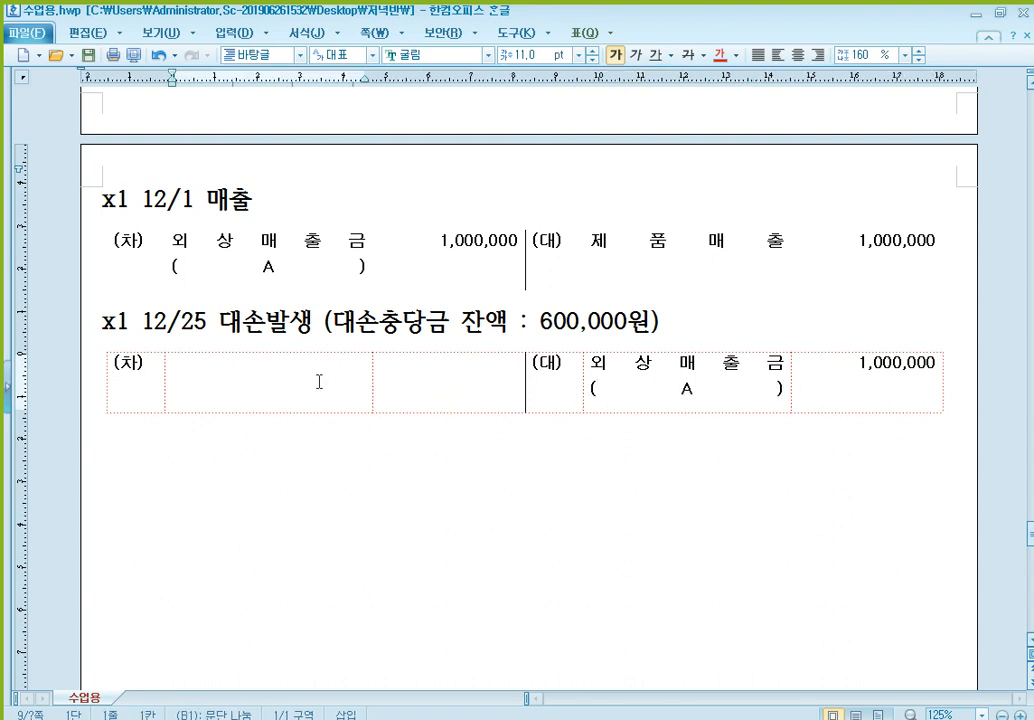
left_click(460, 320)
left_click(317, 376)
type("대손충")
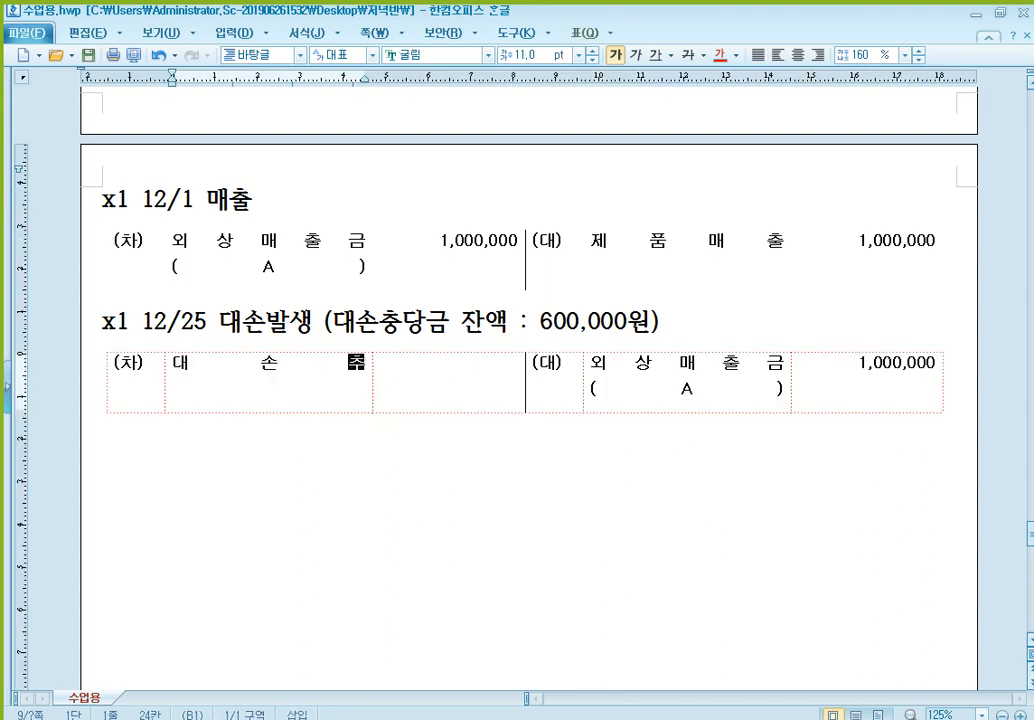
type("당금")
key("Return")
type("(")
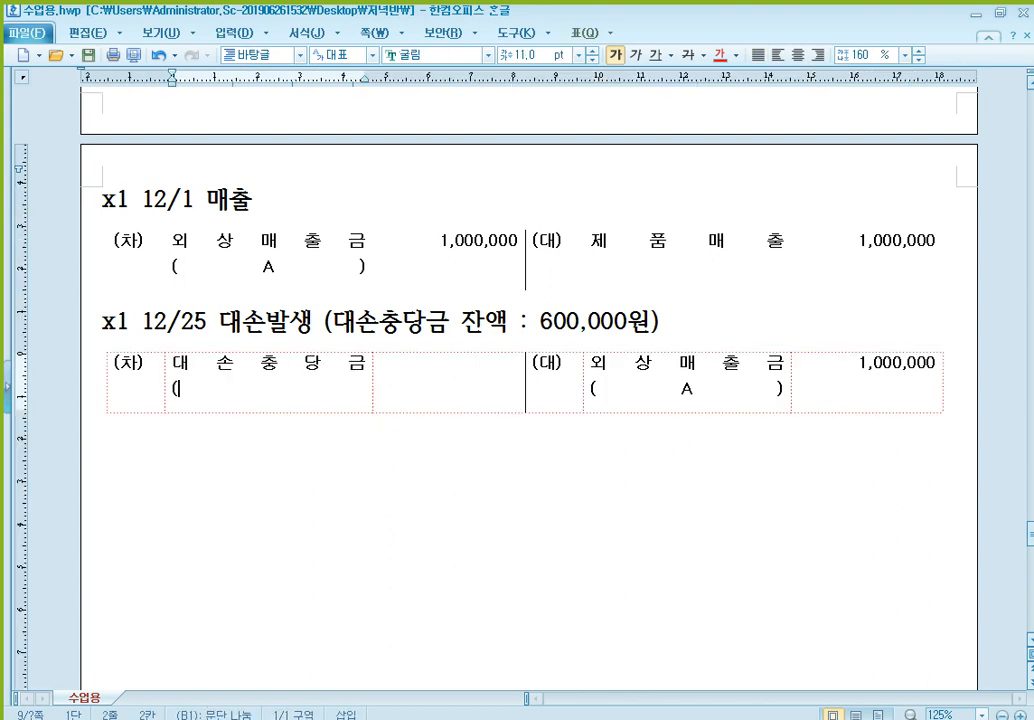
type("109)")
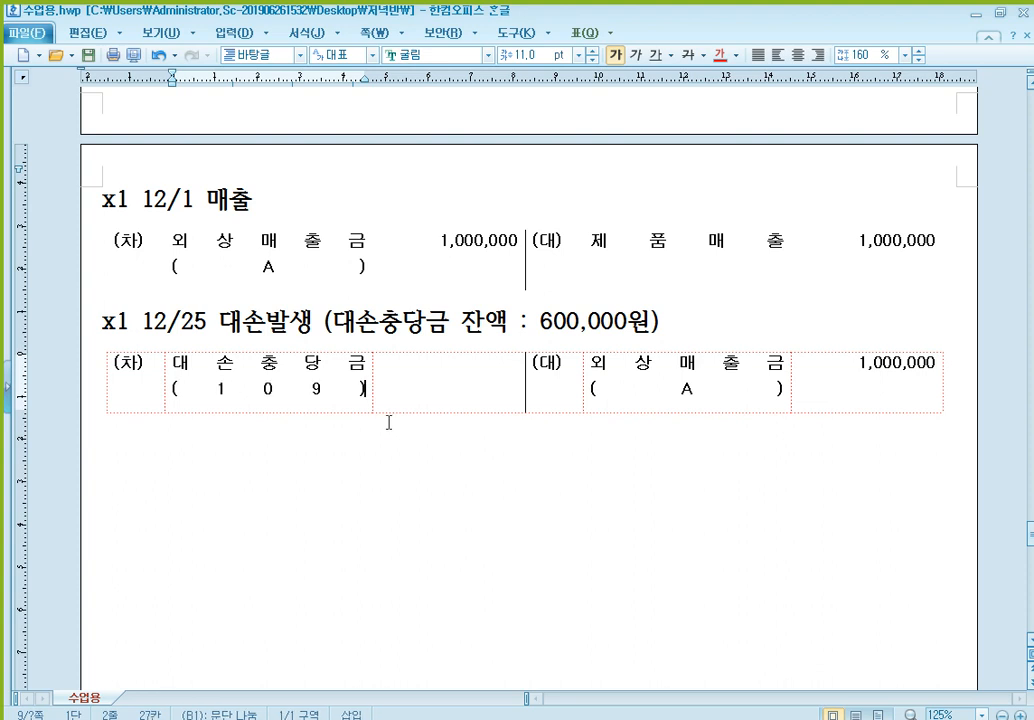
key("Tab")
type("6")
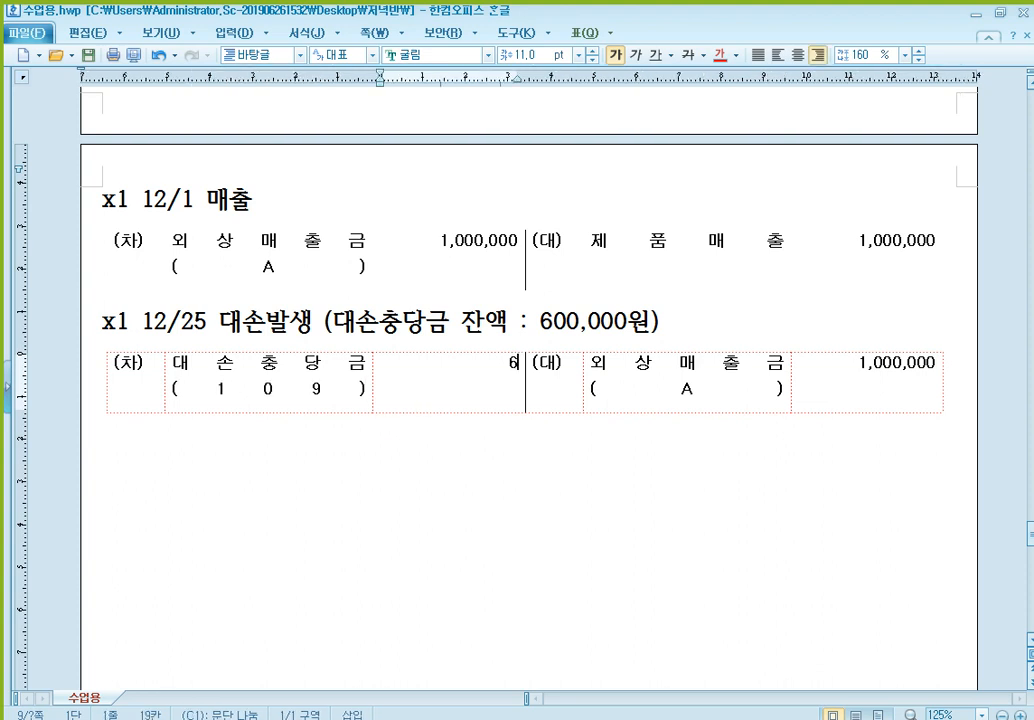
type("00,000")
- Add a second debit line to the 12/25 entry with 대손상각비 and the amount 400,000
key("Return")
key("Return")
type("400,000")
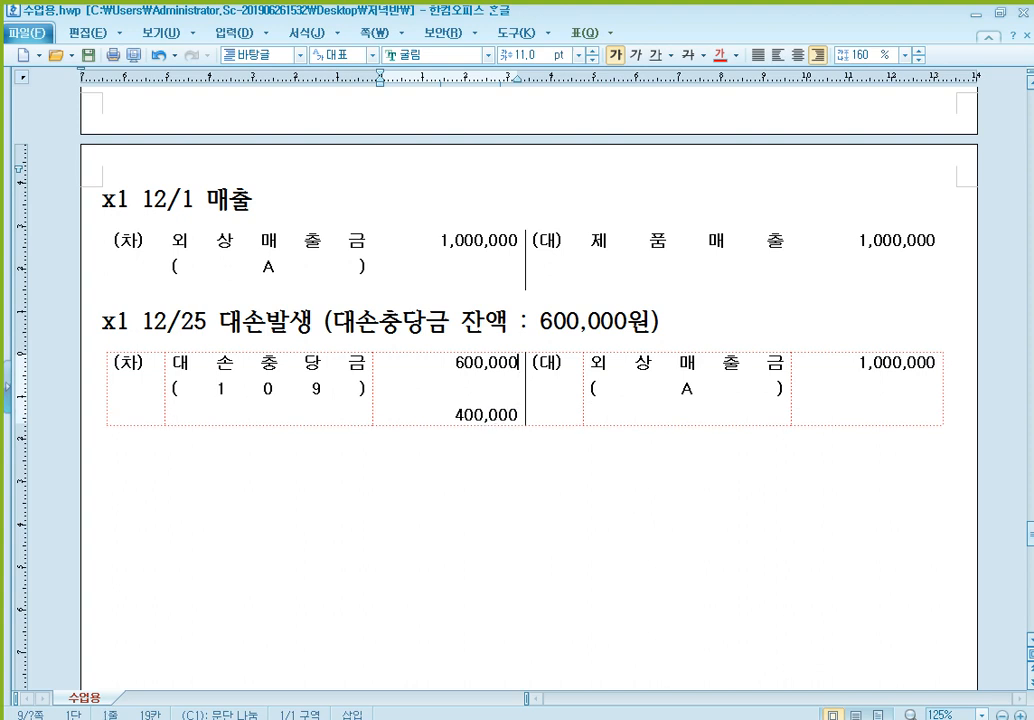
key("shift+Tab")
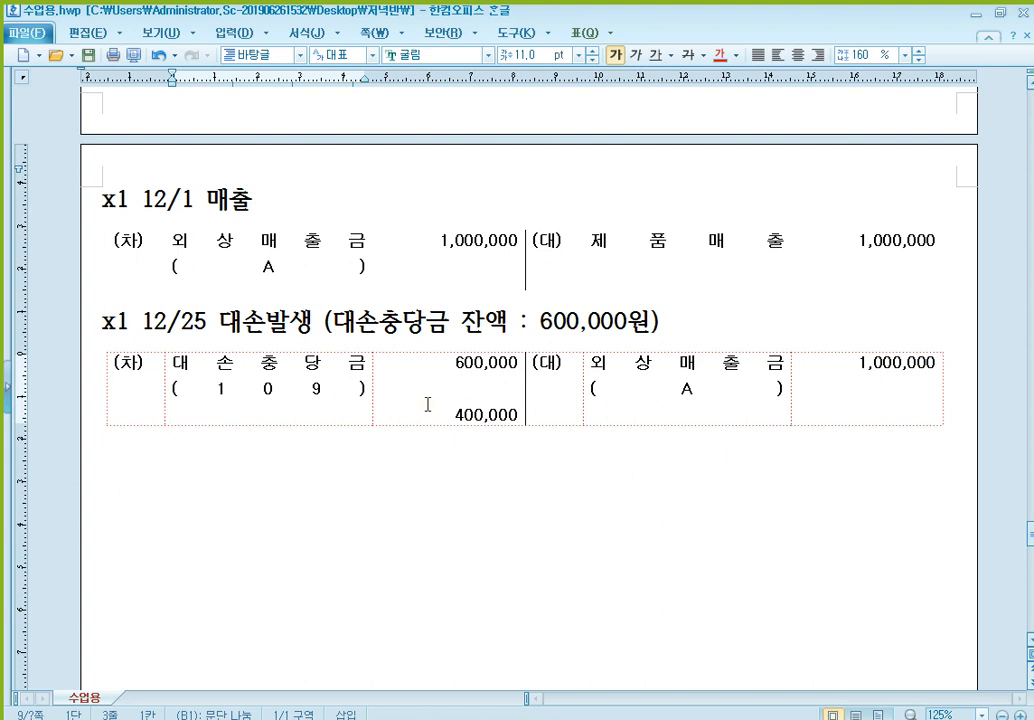
type("eoth")
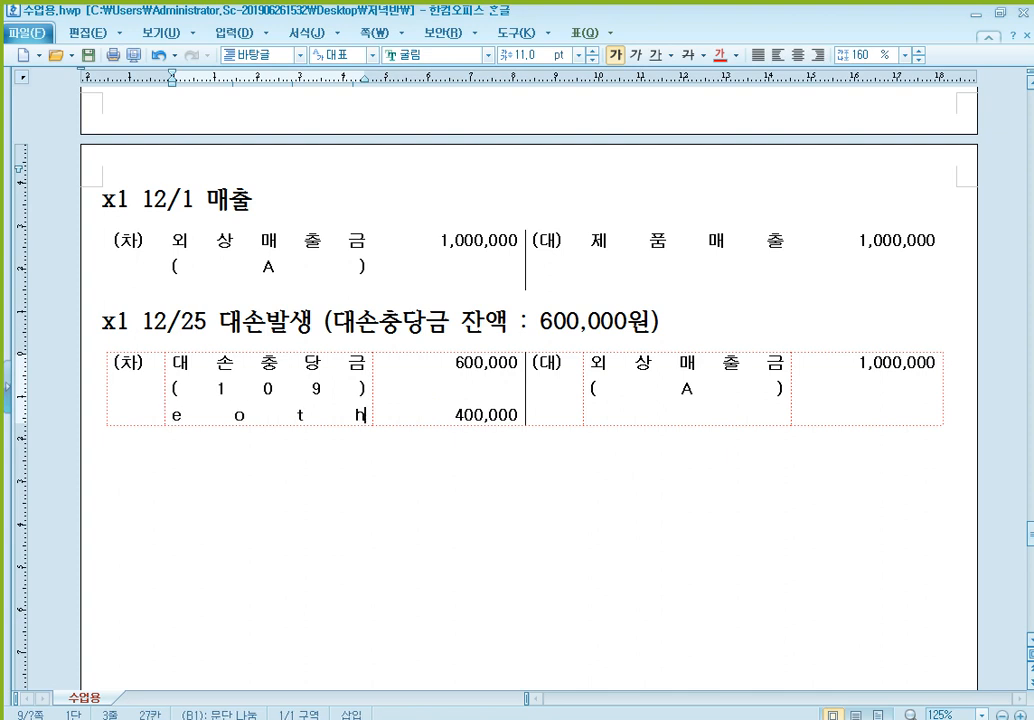
key("BackSpace")
key("BackSpace")
key("BackSpace")
key("BackSpace")
type("대손상각ㅂ")
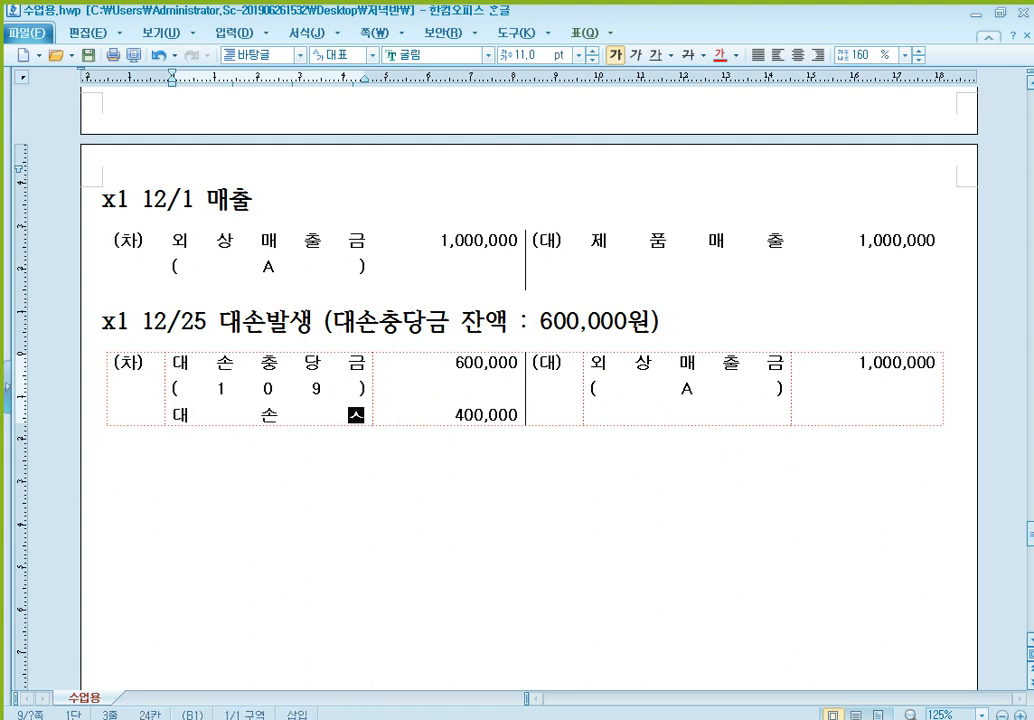
type("ㅣ")
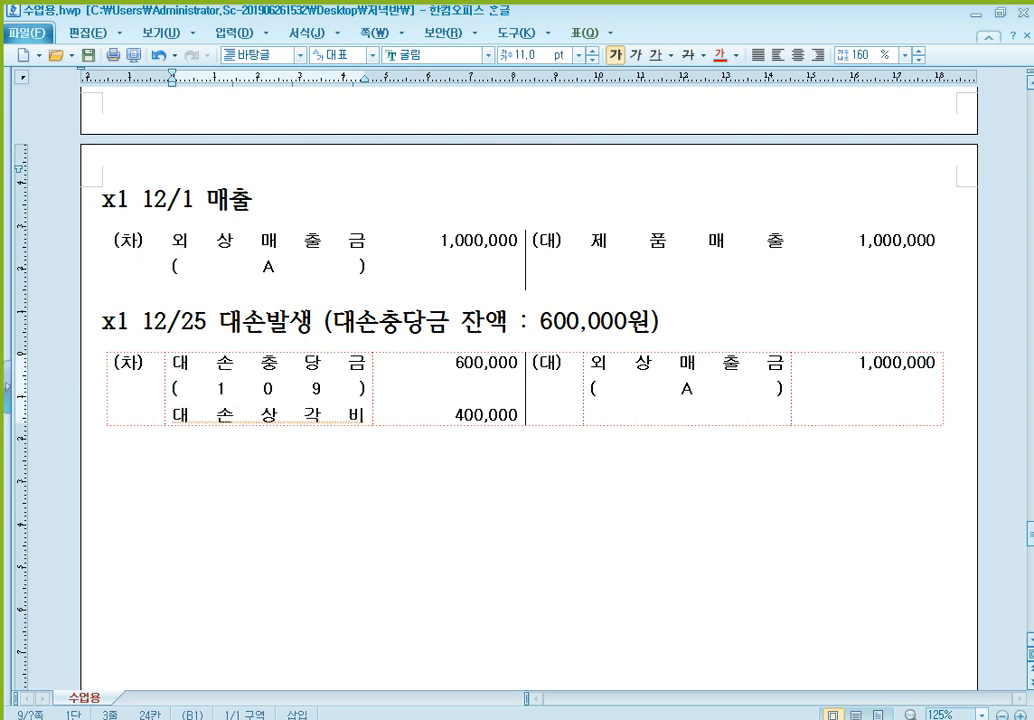
key("Down")
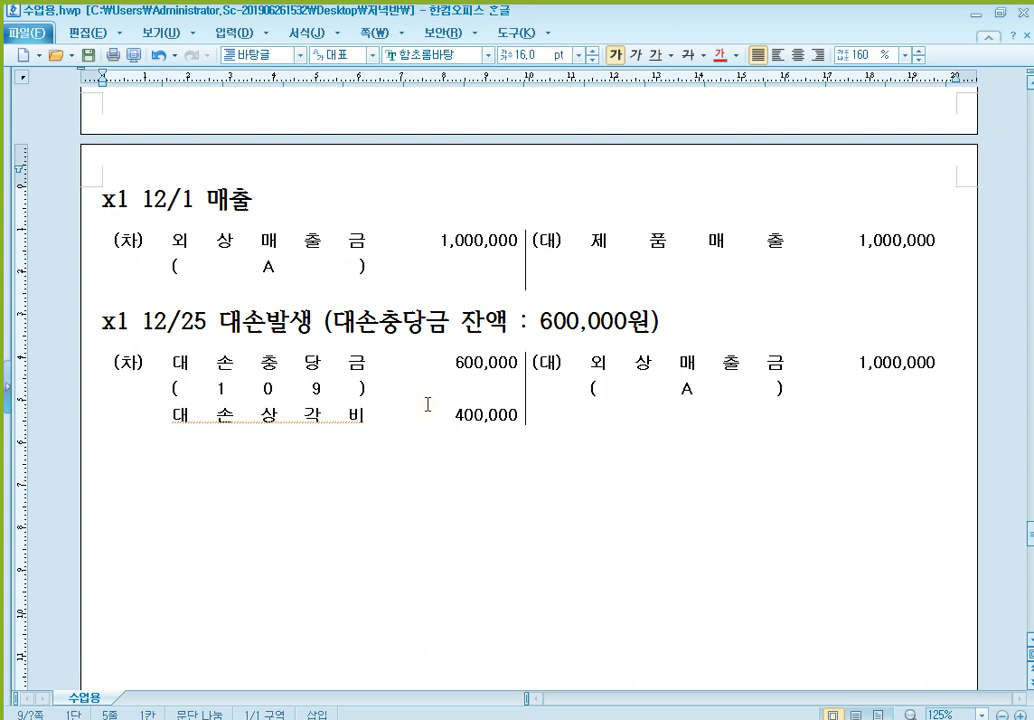
- Write the section heading "** 대손금 회수" below the 12/25 journal entry
type("** 횟")
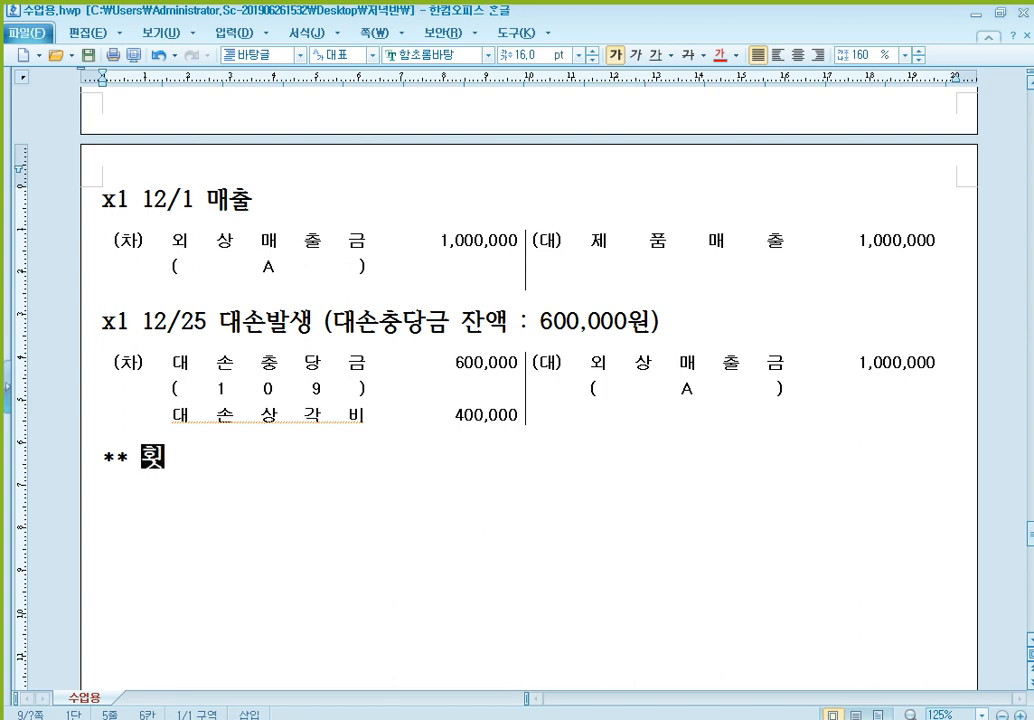
type("ㅜ")
key("BackSpace")
key("BackSpace")
key("BackSpace")
type("대손금 회수")
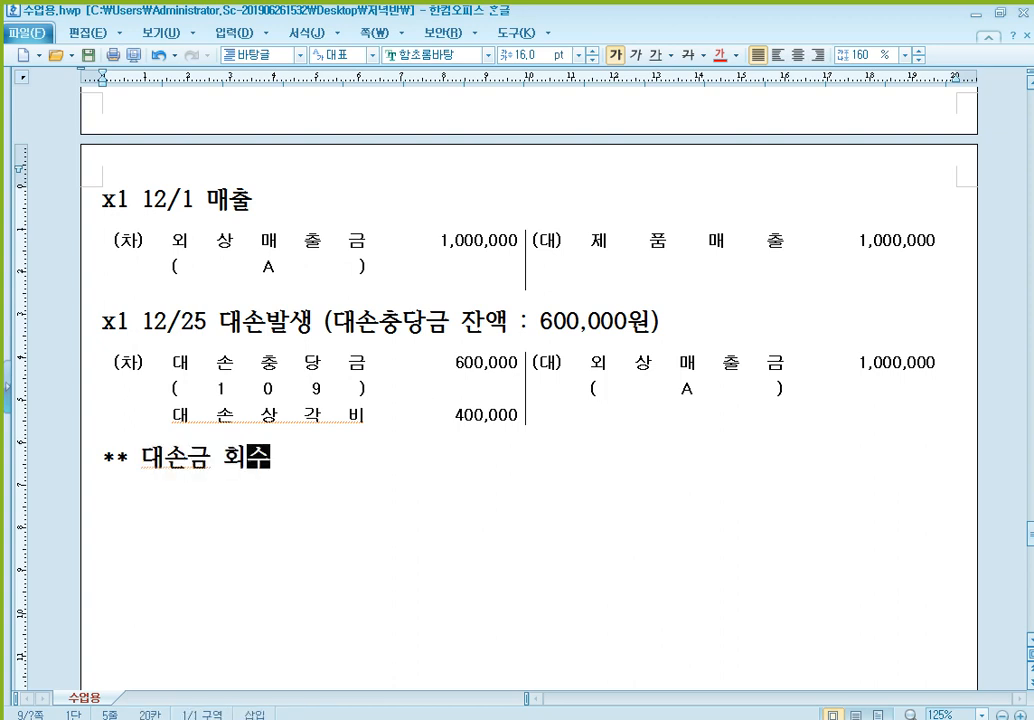
- Add the numbered line "1) x1 12/30 대손금 회수" under the 대손금 회수 heading
key("Return")
type("1) ")
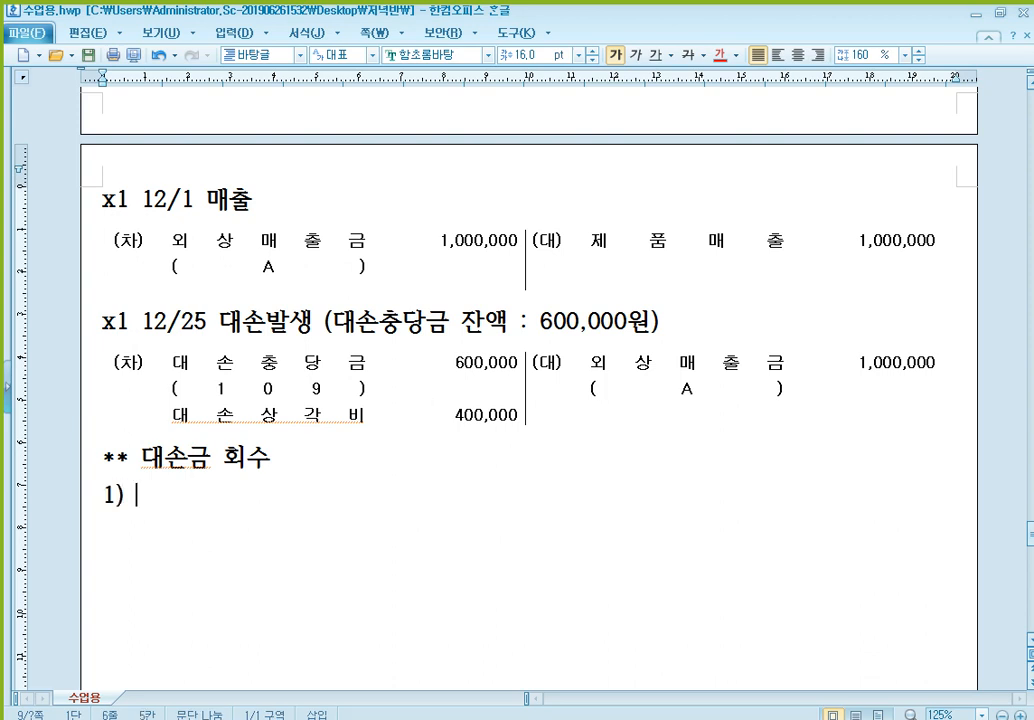
type("ㅌ")
key("BackSpace")
type("x1 12/30")
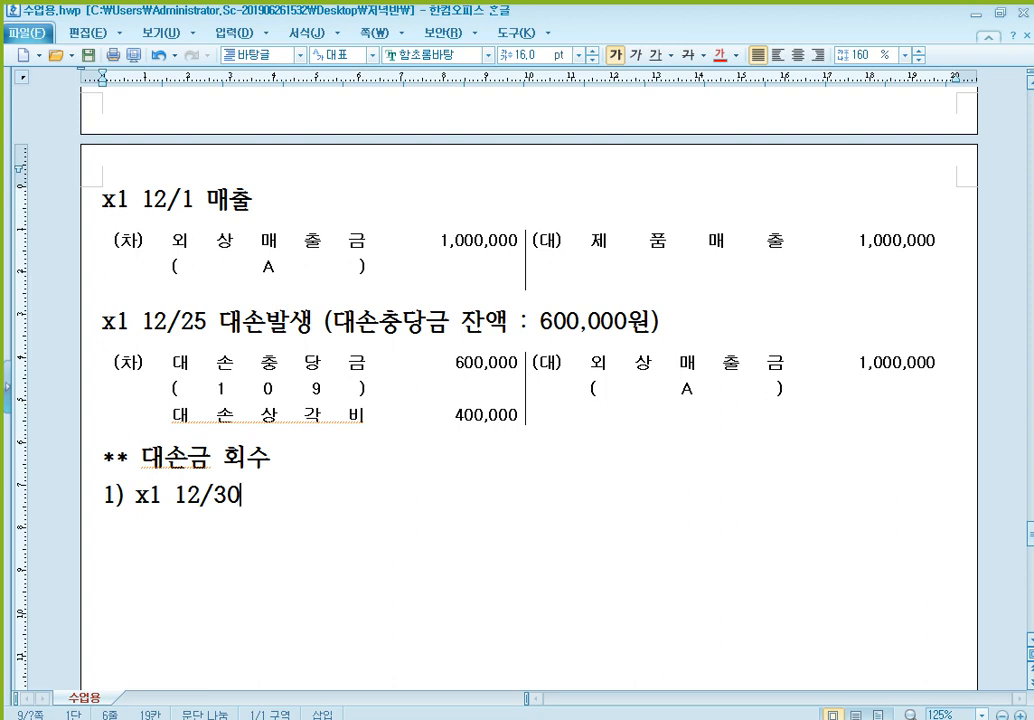
type(" 대손")
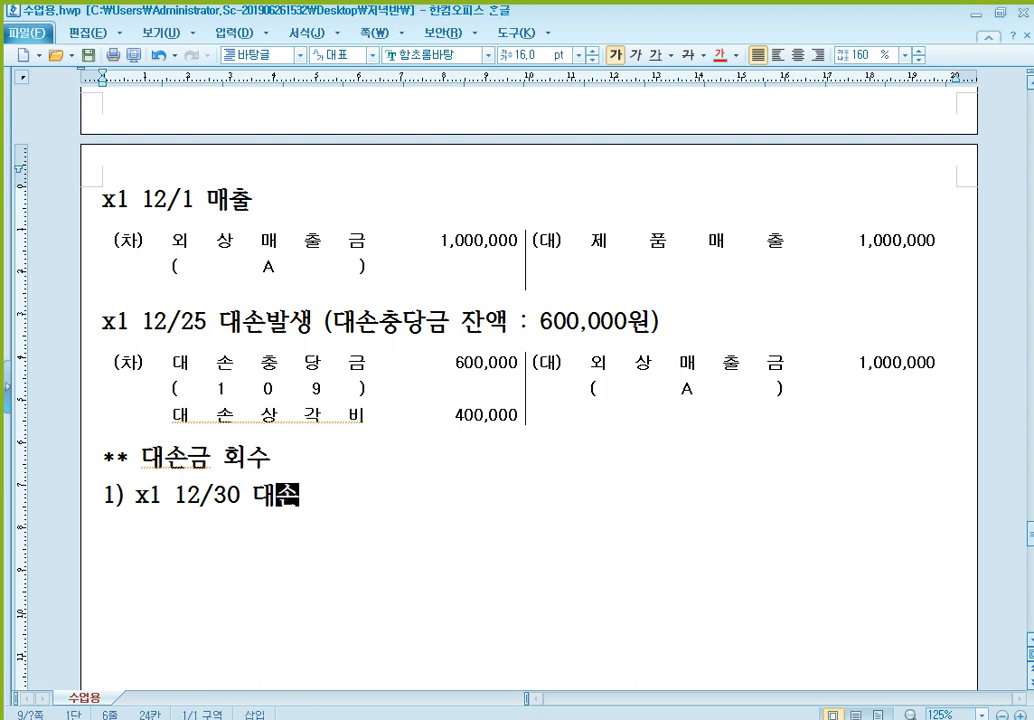
type("금 회수")
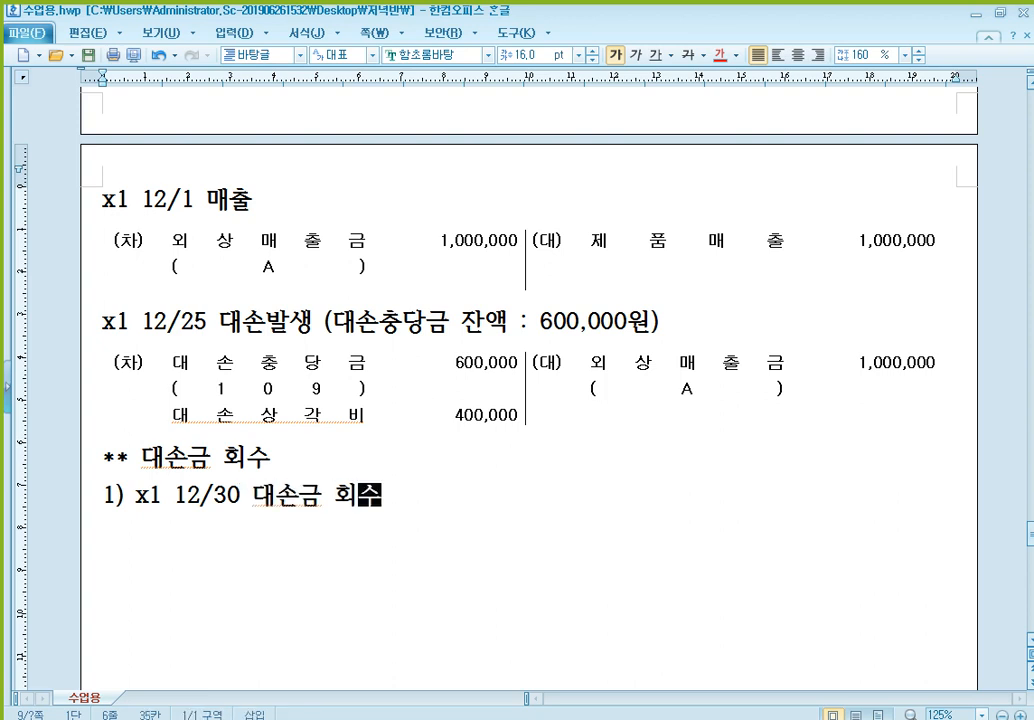
- Paste the blank (차)/(대) table below the 12/30 line and enter 현금 1,000,000 on the debit side
key("Return")
scroll(516, 415, "down", 3)
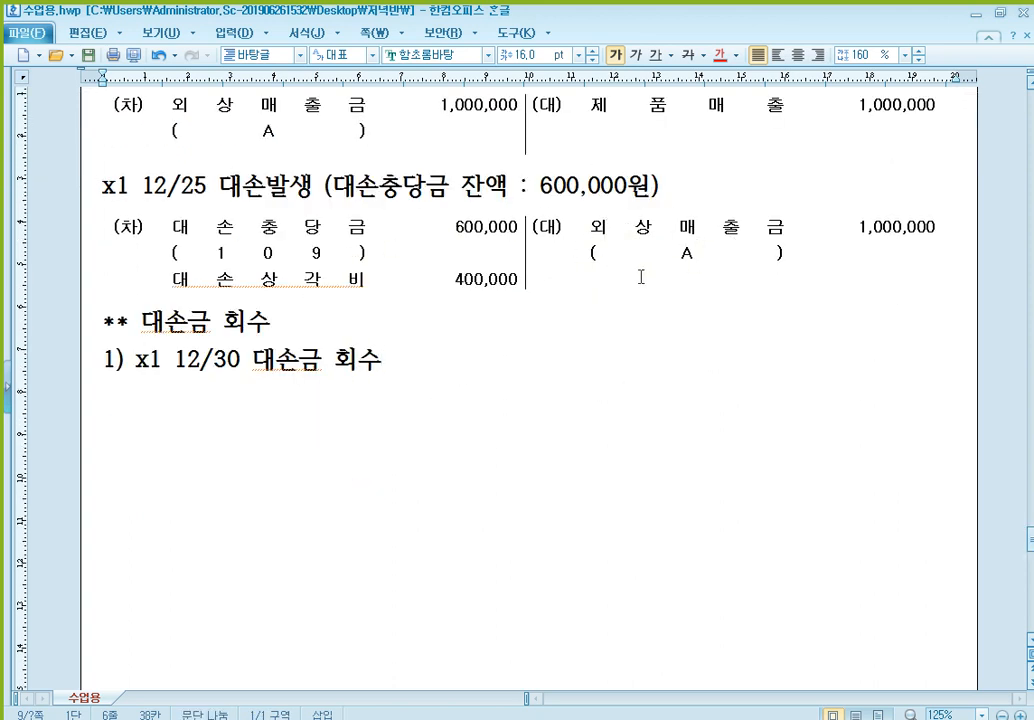
left_click(857, 248)
left_click(586, 420)
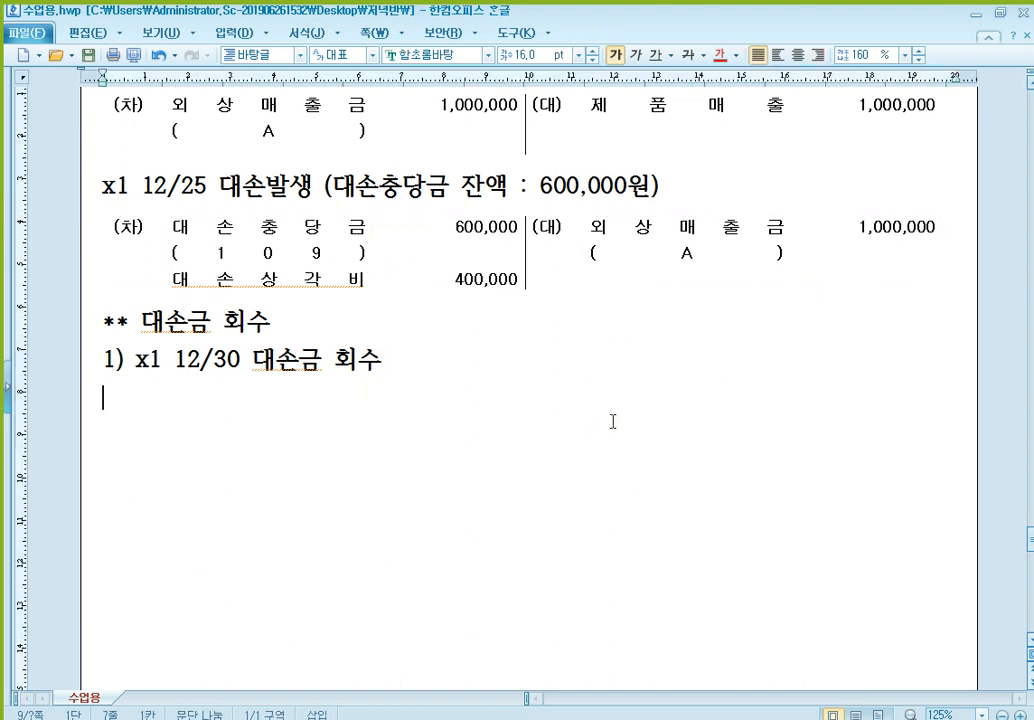
type("(차)\t(대)")
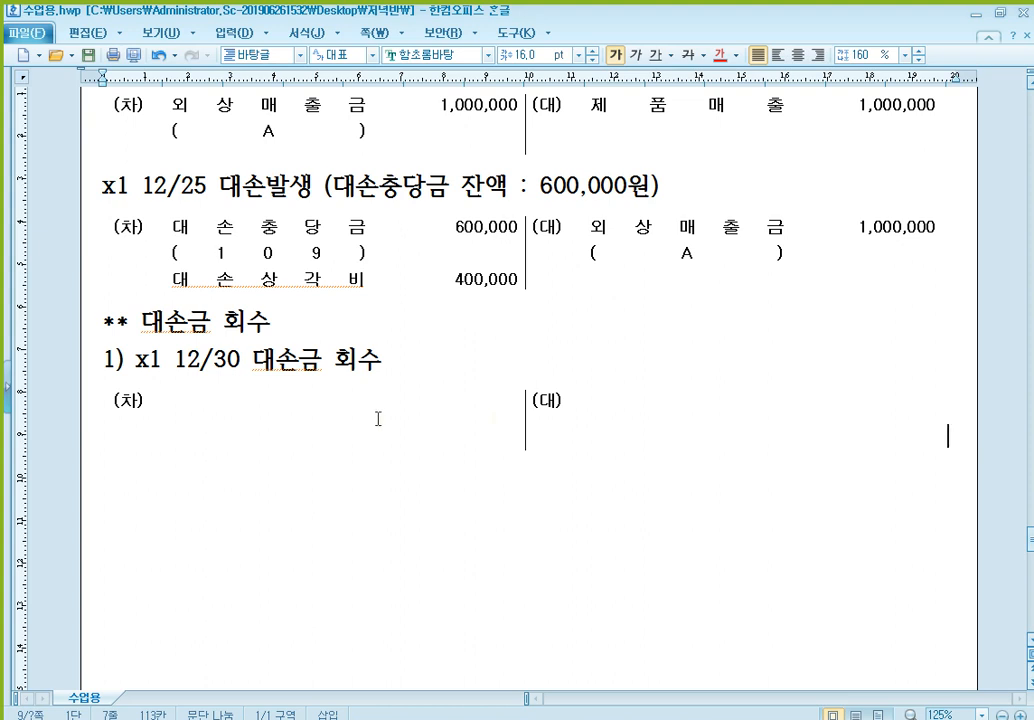
left_click(175, 400)
type("현금")
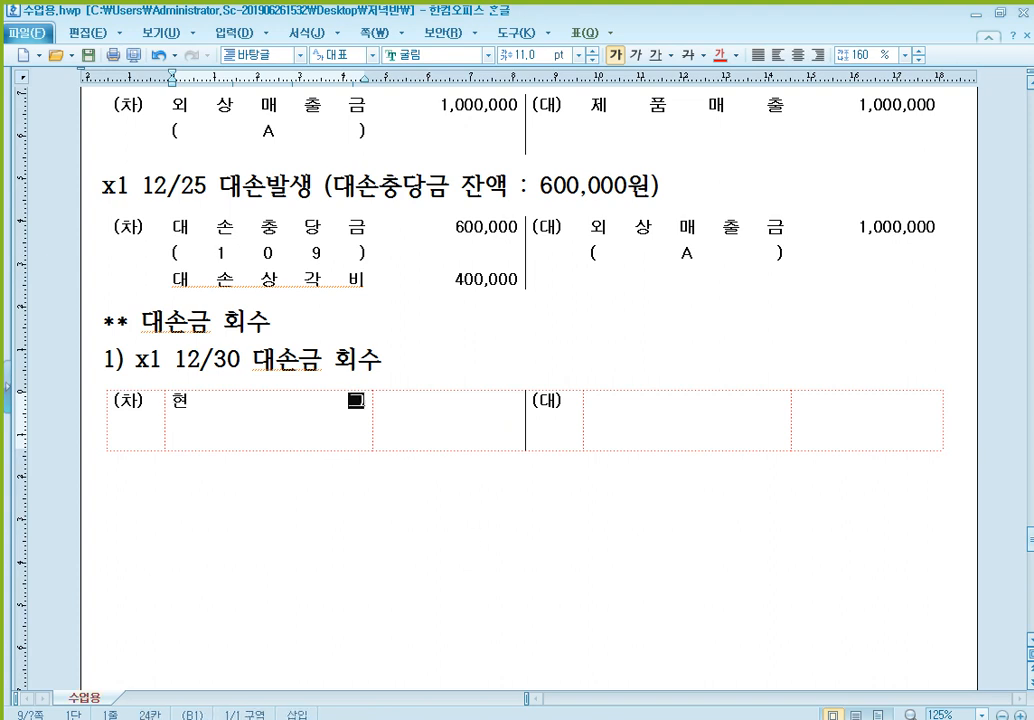
key("Tab")
type("1,000,000")
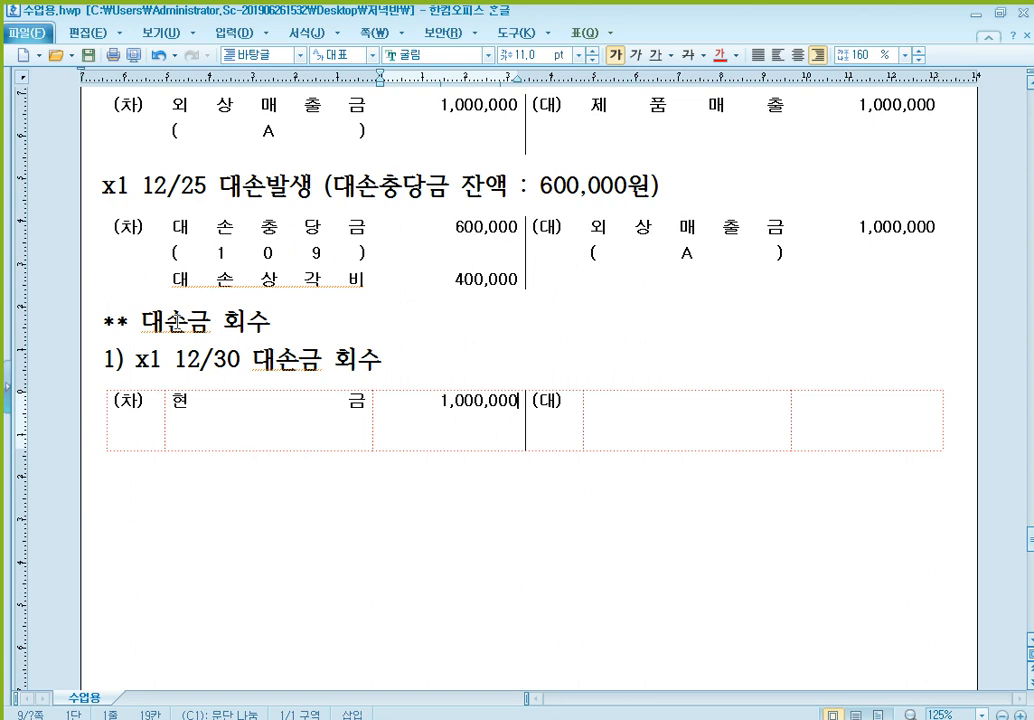
- Write the note "** 당기 대손발생분 회수" below the 12/30 journal entry table
left_click(111, 192)
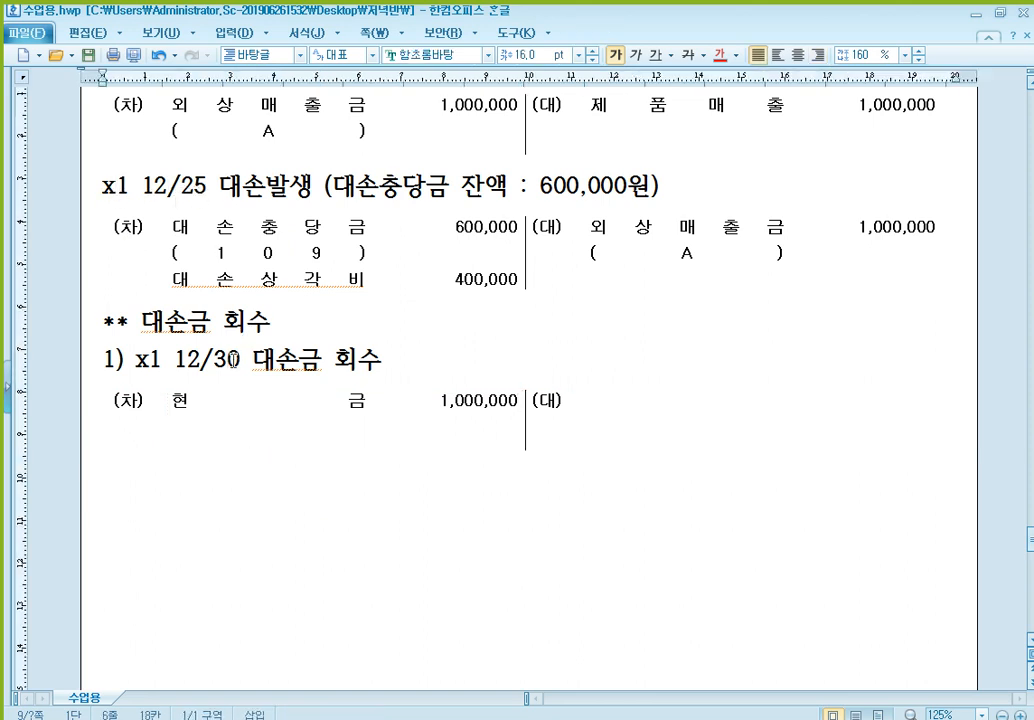
left_click(405, 485)
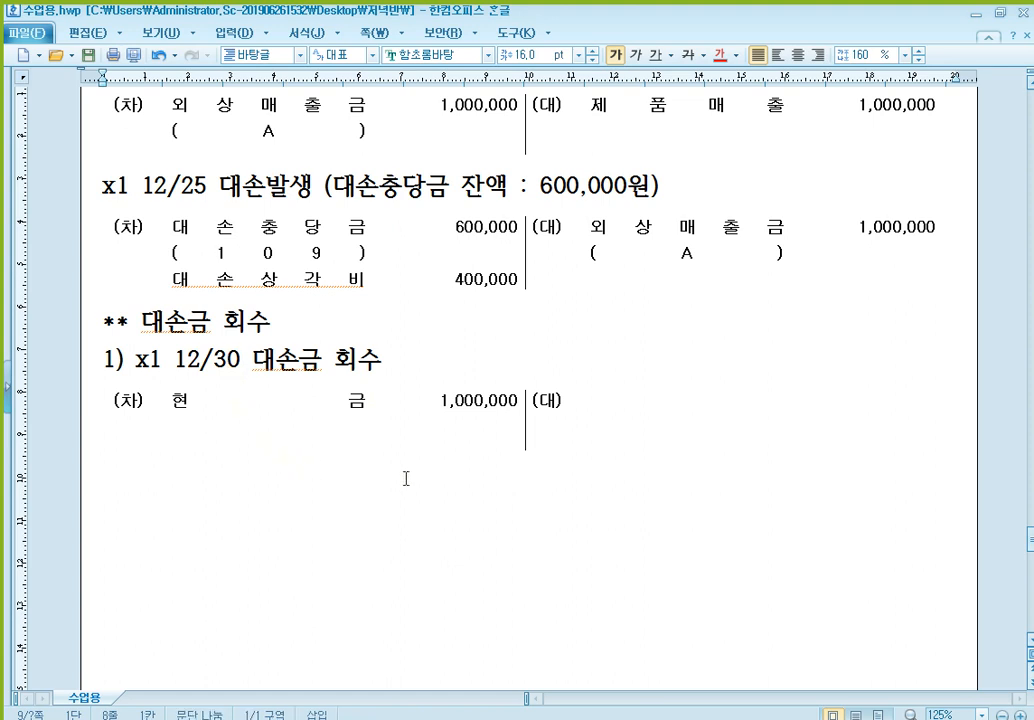
type("** 당기 대손비")
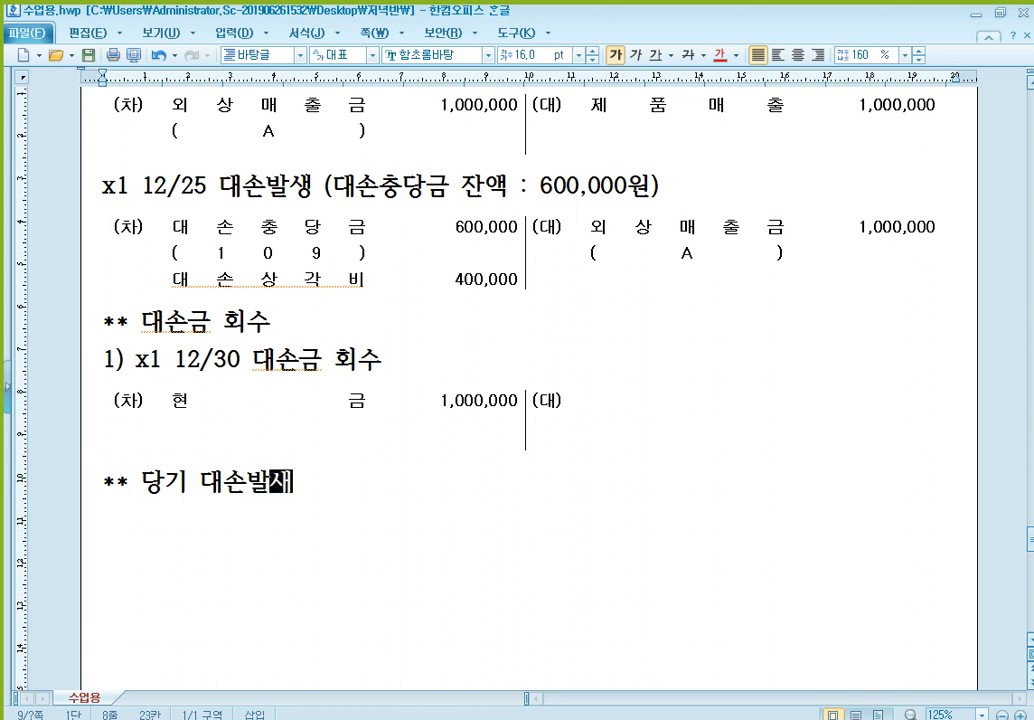
type("생분 ")
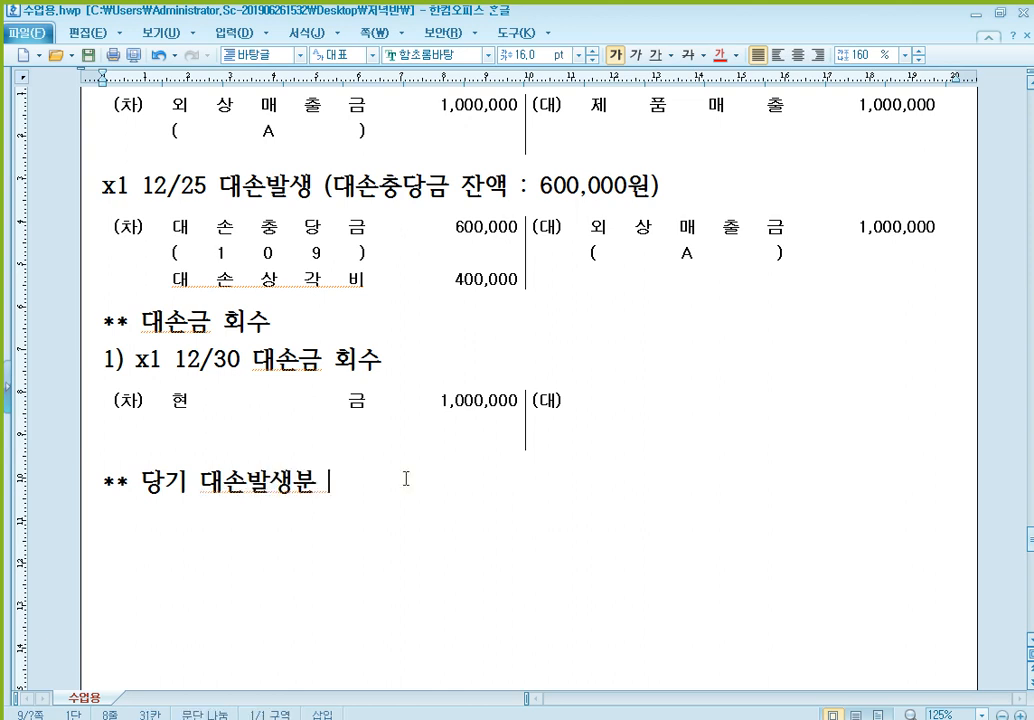
type("회수")
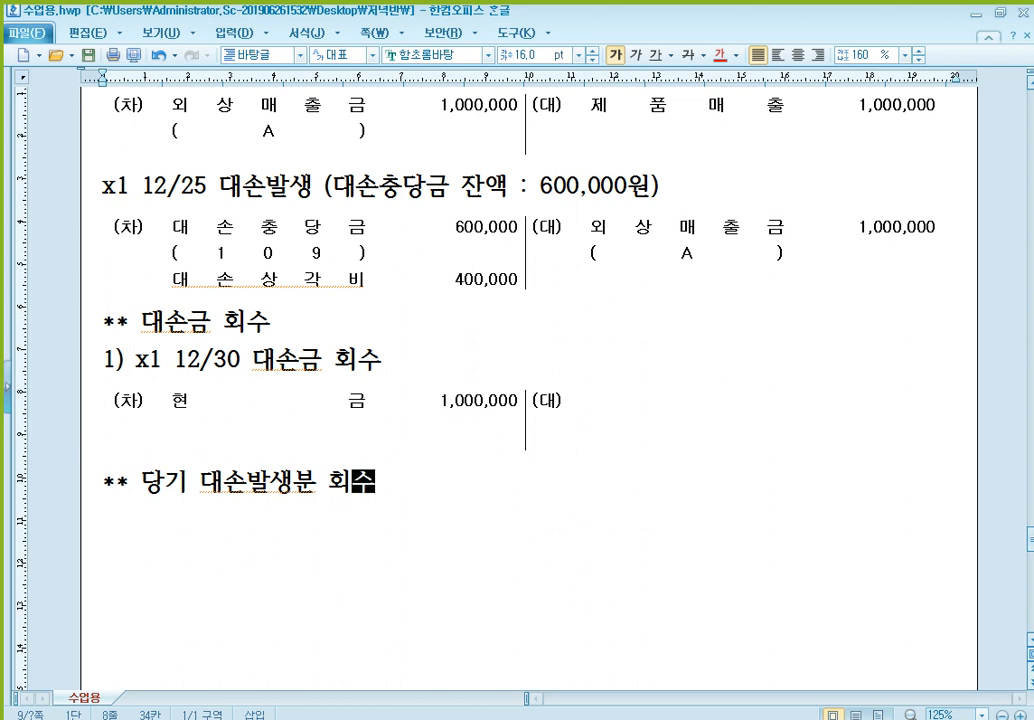
scroll(528, 380, "up", 2)
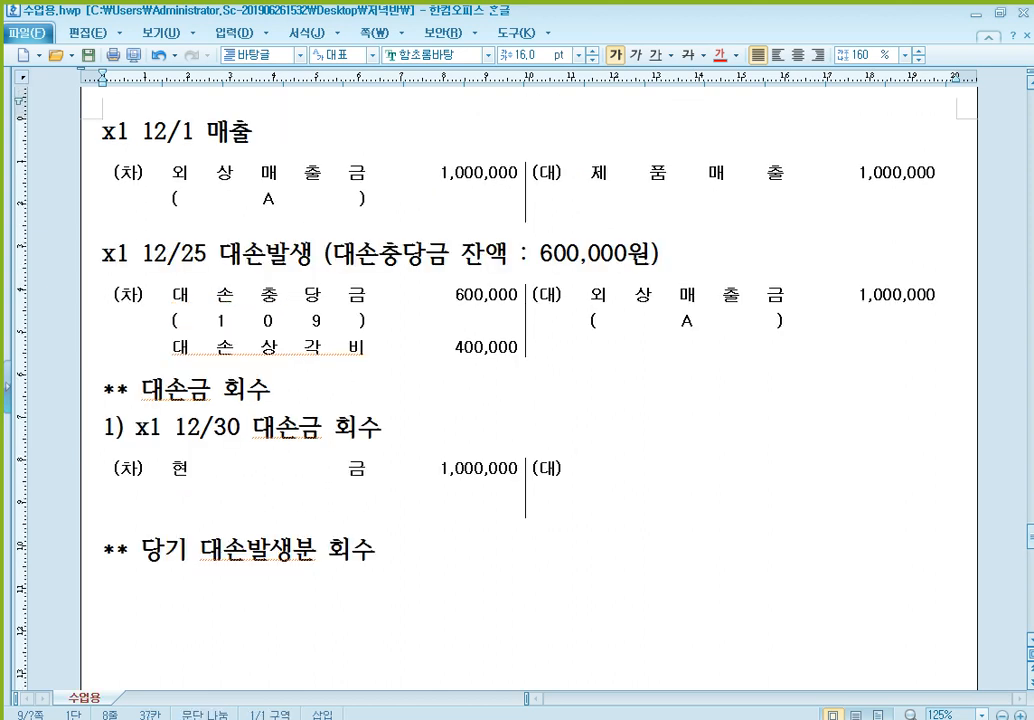
left_click(650, 172)
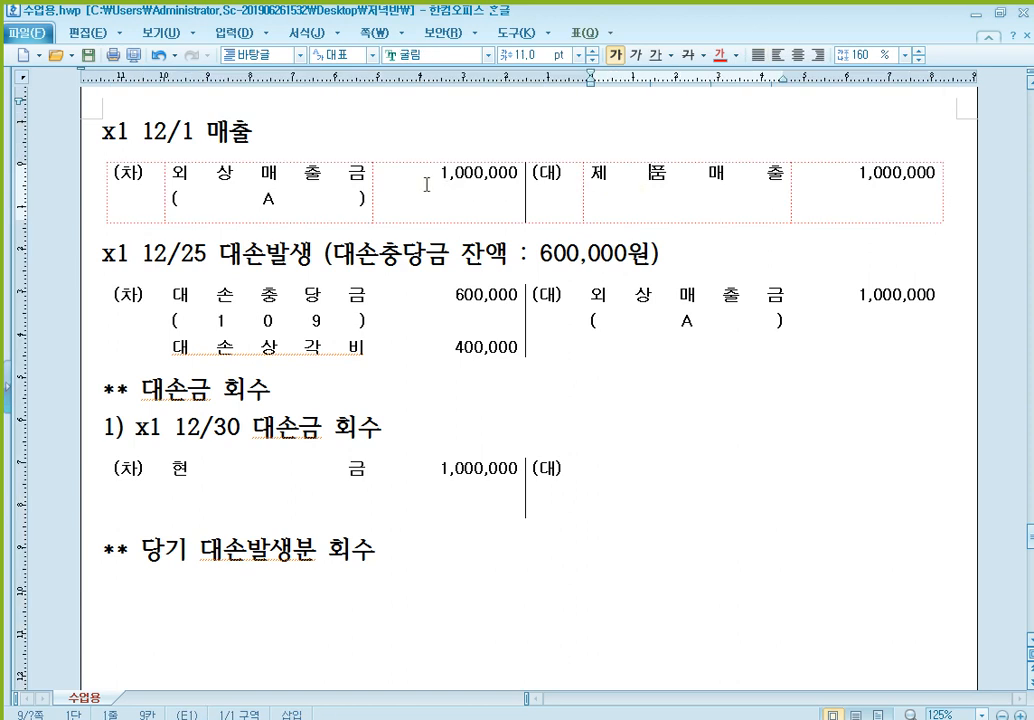
left_click(691, 197)
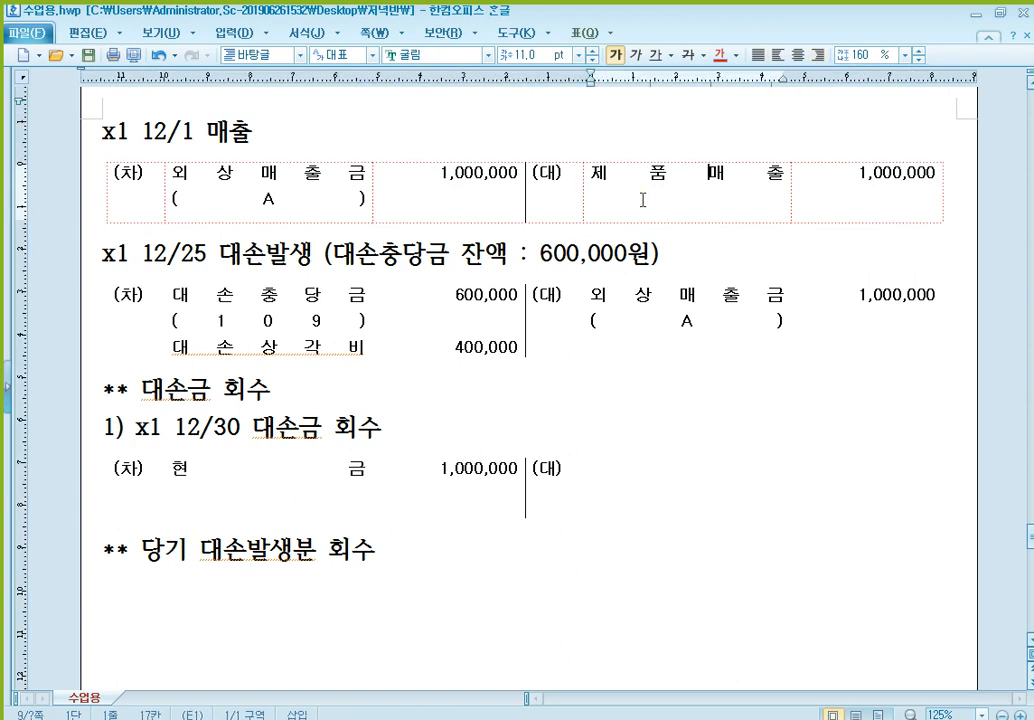
left_click(605, 318)
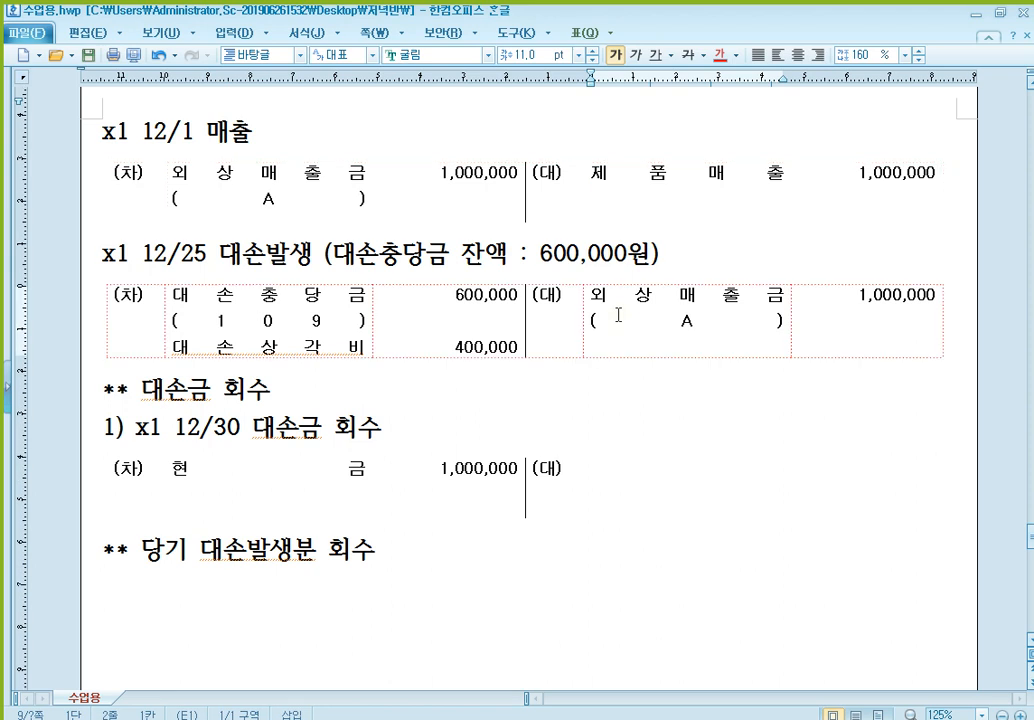
left_click(446, 476)
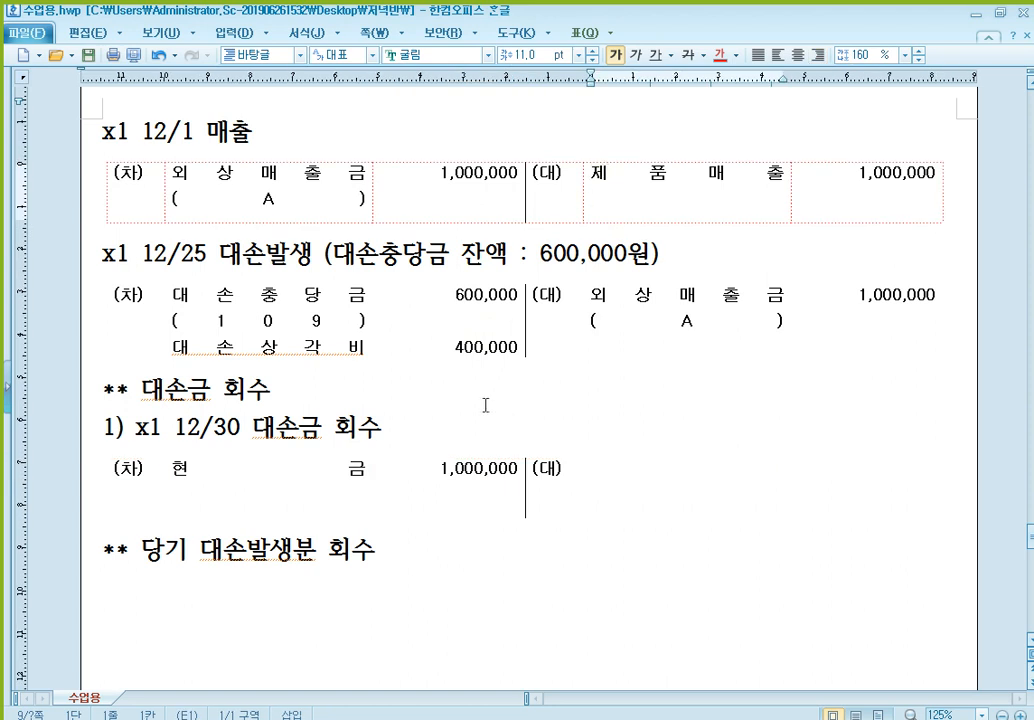
left_click(465, 462)
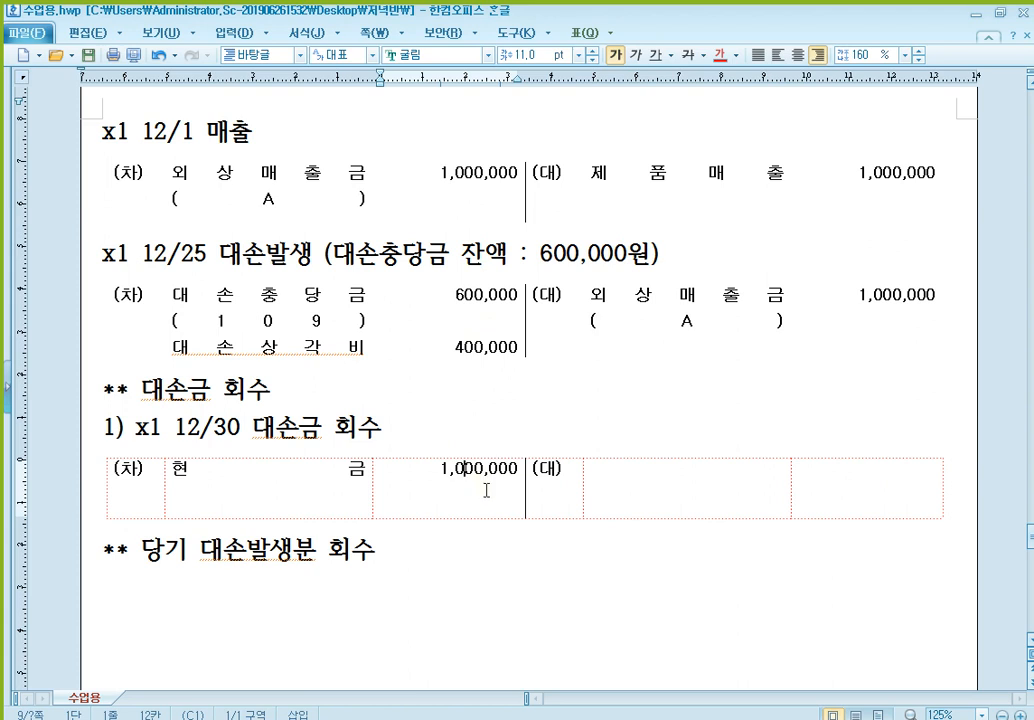
- Color the debit accounts and amounts of the 12/25 대손발생 entry red
left_click_drag(316, 323, 422, 314)
left_click(720, 55)
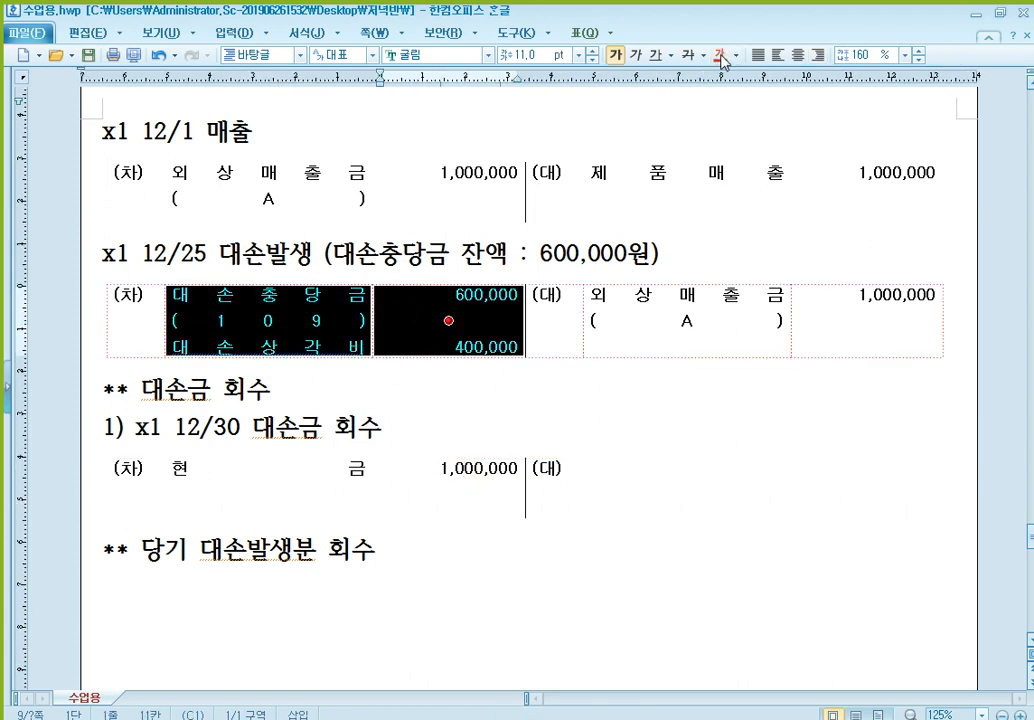
left_click(688, 490)
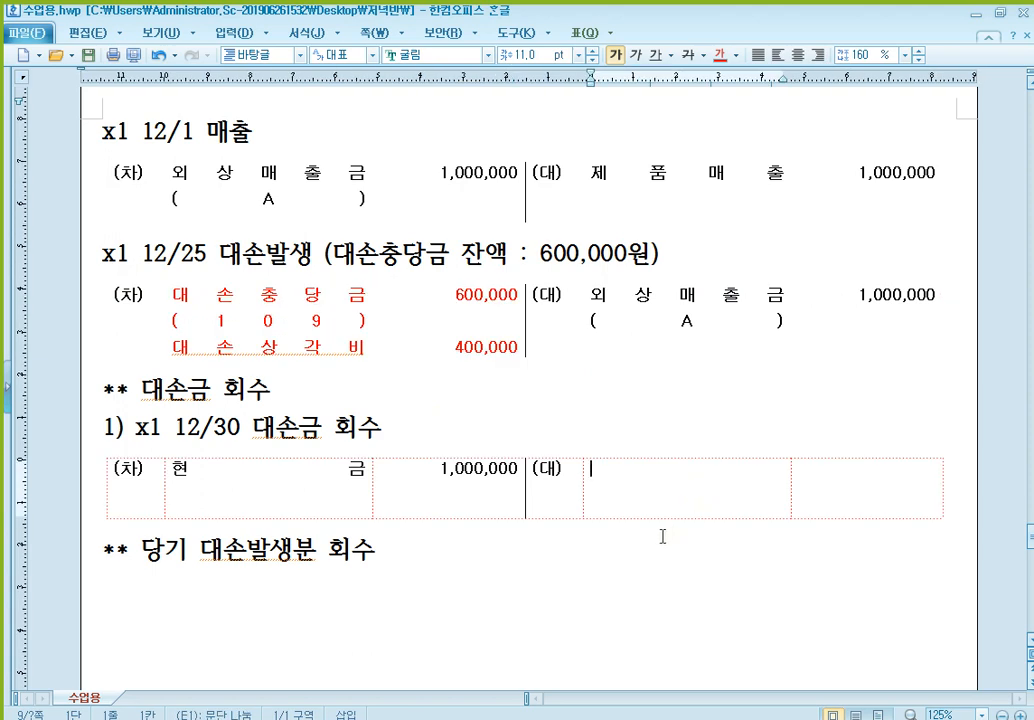
- Extend the 당기 대손발생분 회수 note with "=> 대손회계처리 취소 분개"
scroll(565, 378, "down", 1)
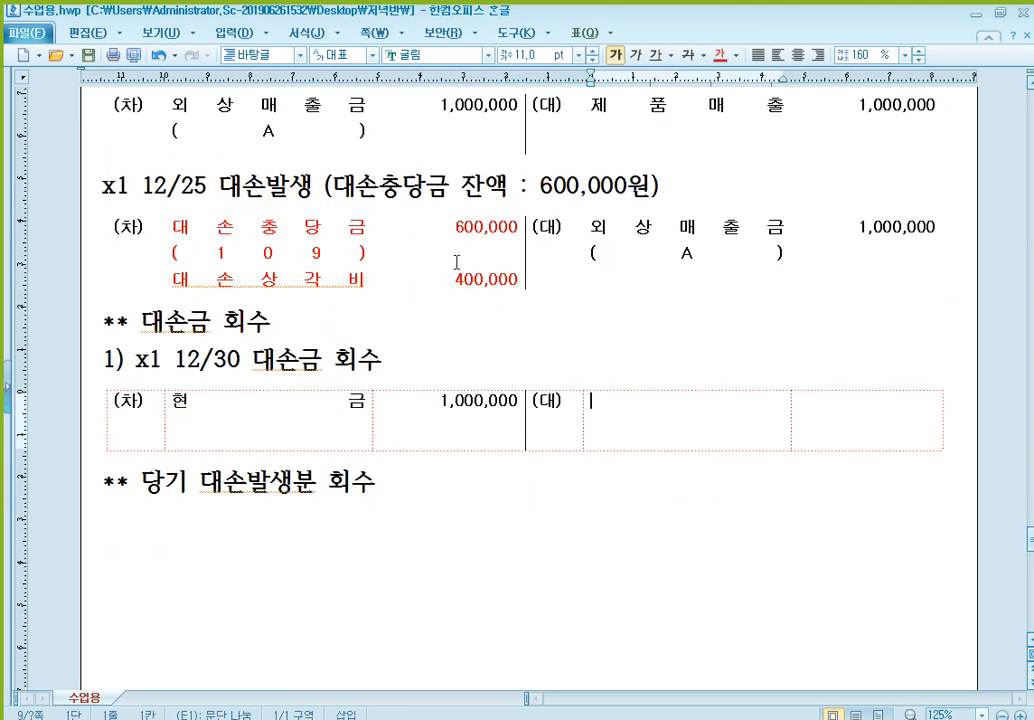
left_click(565, 503)
type("=")
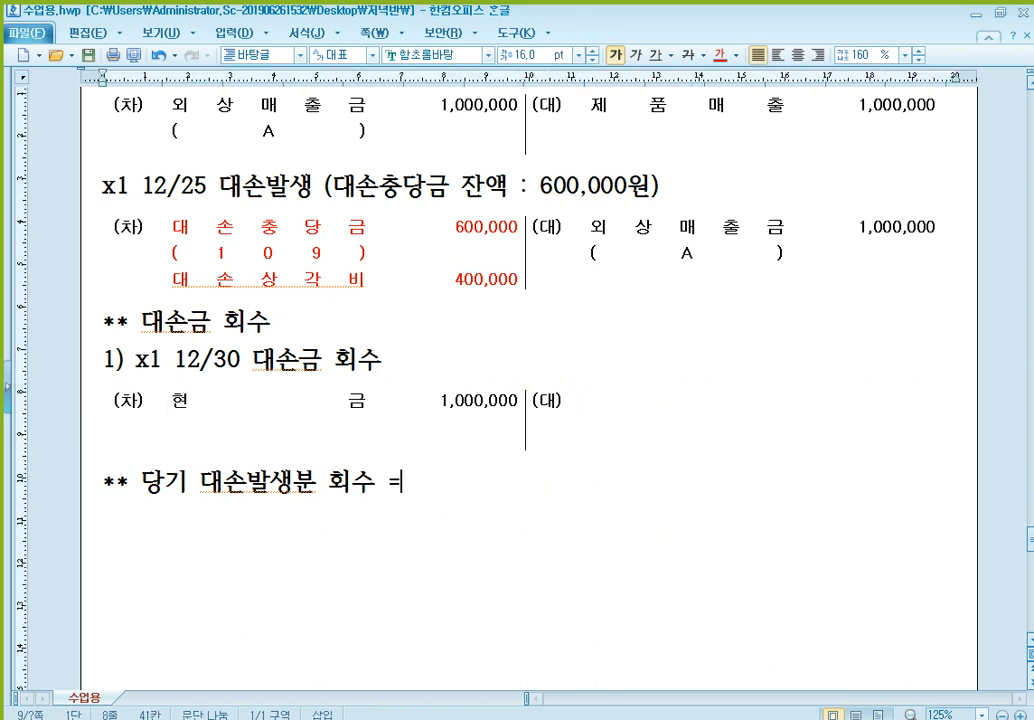
type(">대손ㅊ")
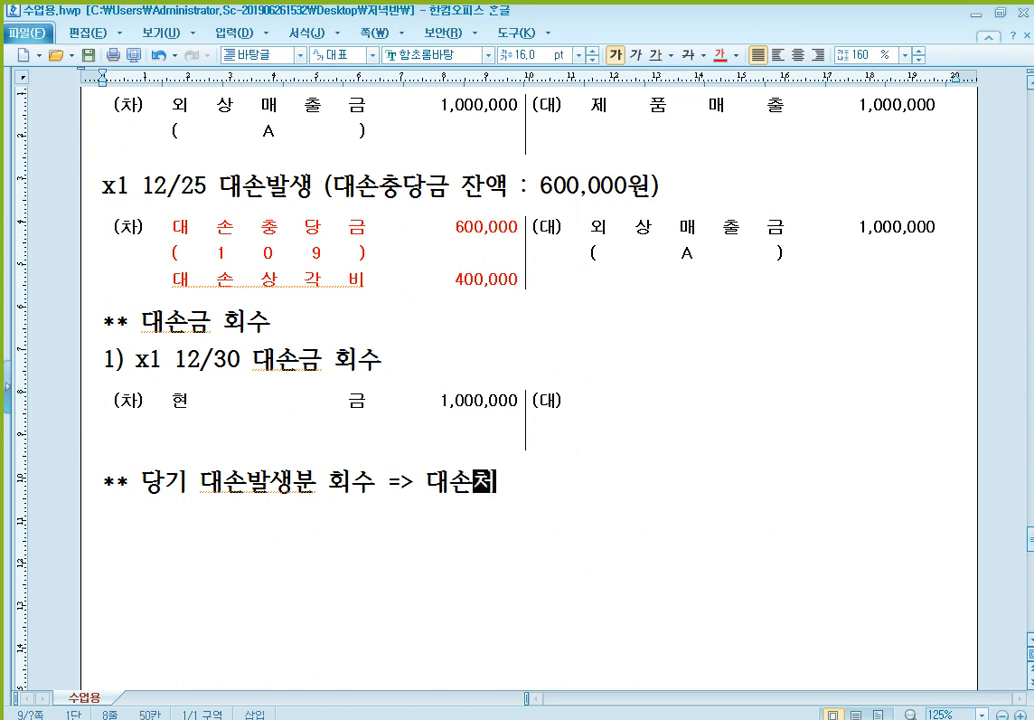
type("ㅓ리")
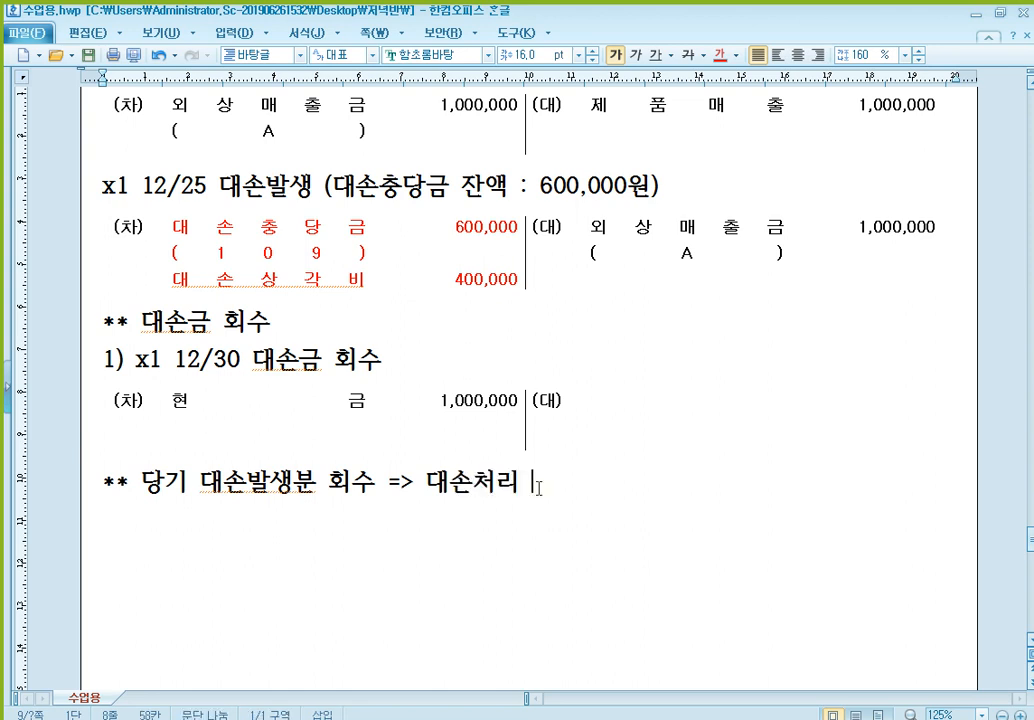
key("BackSpace")
key("BackSpace")
type("회계")
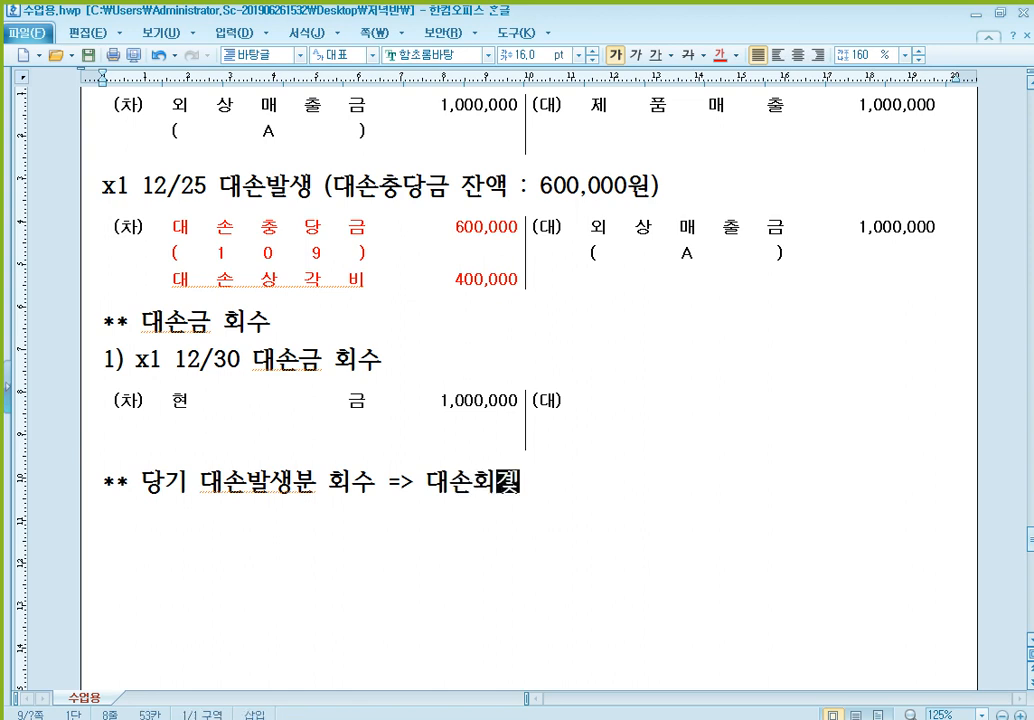
type("처리 취")
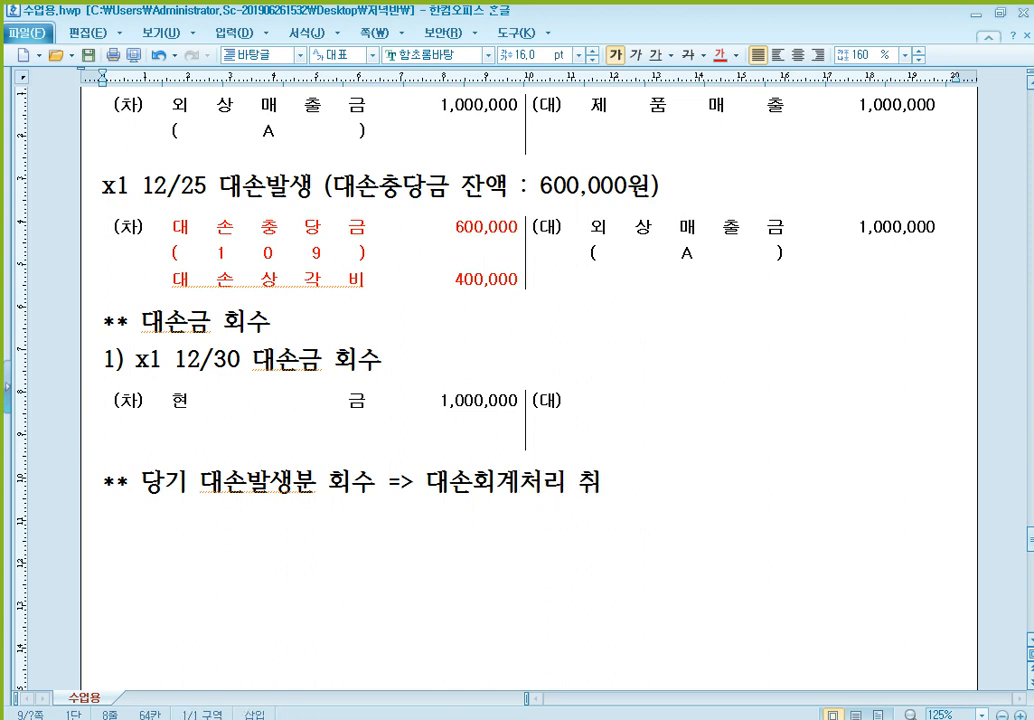
type("소분개")
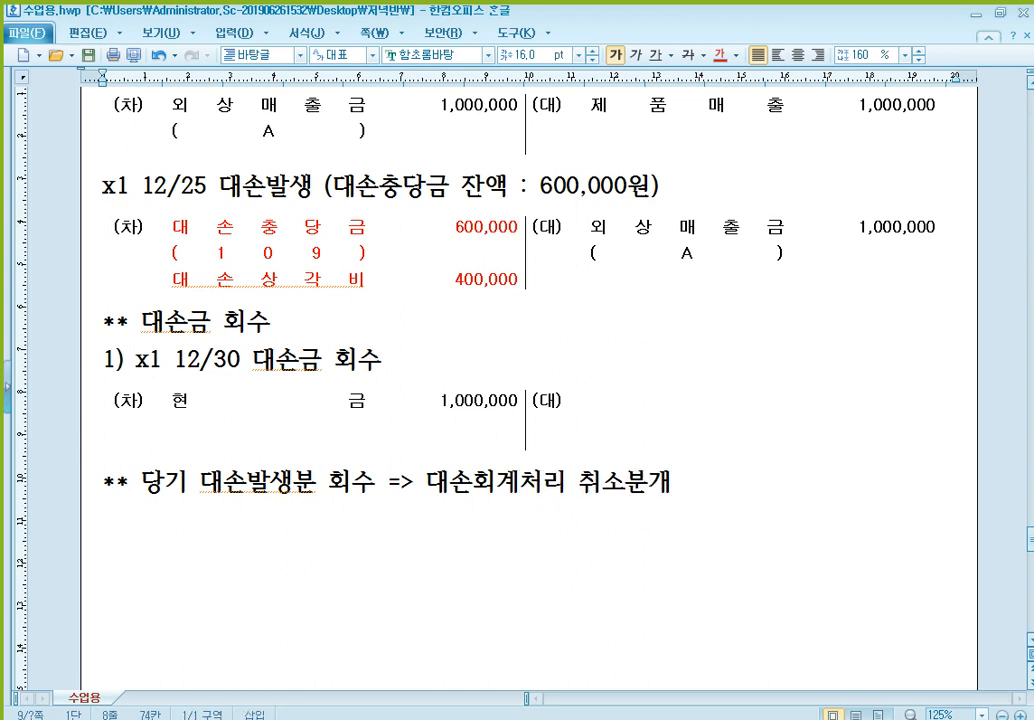
- Enter 대손충당금 with (109) beneath it as the credit account of the 12/30 entry
left_click(655, 415)
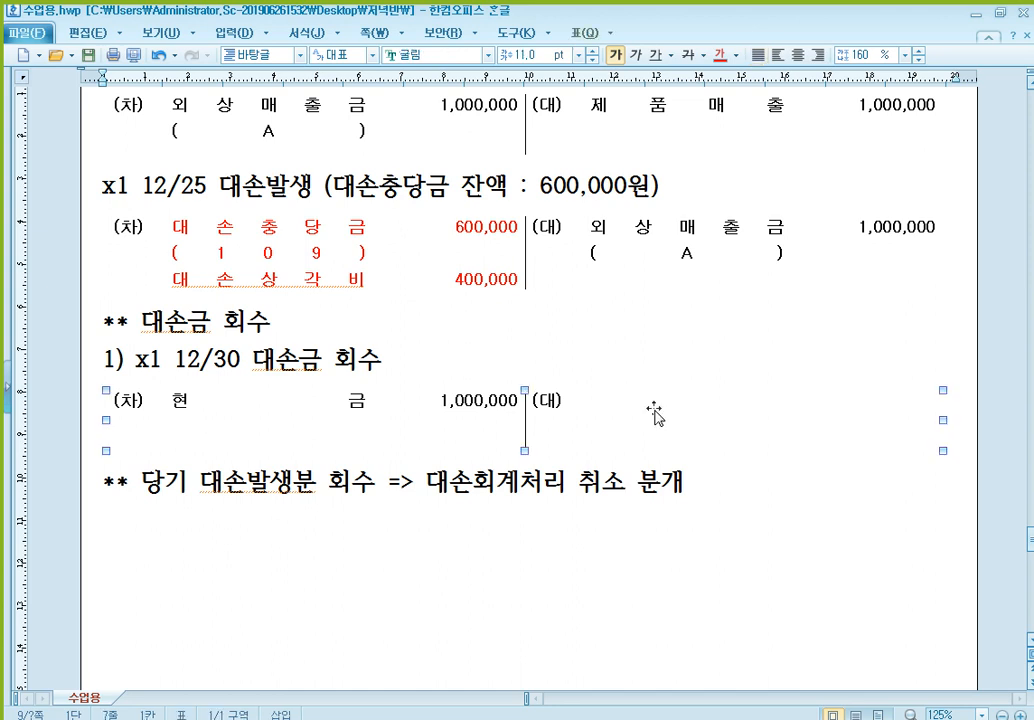
left_click(632, 418)
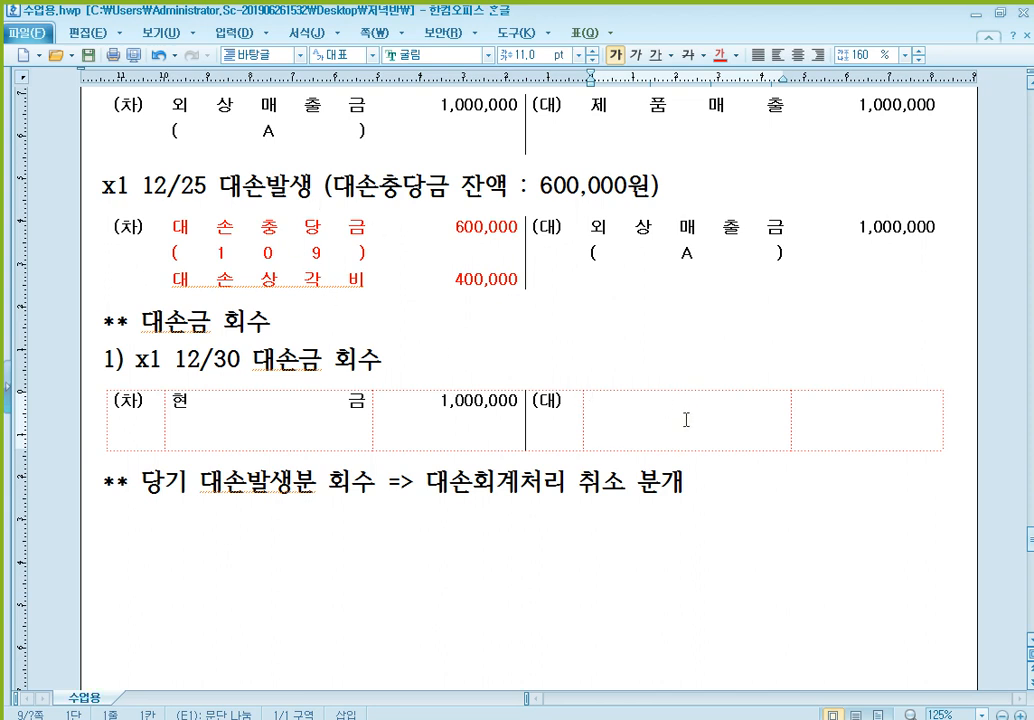
type("대손충당")
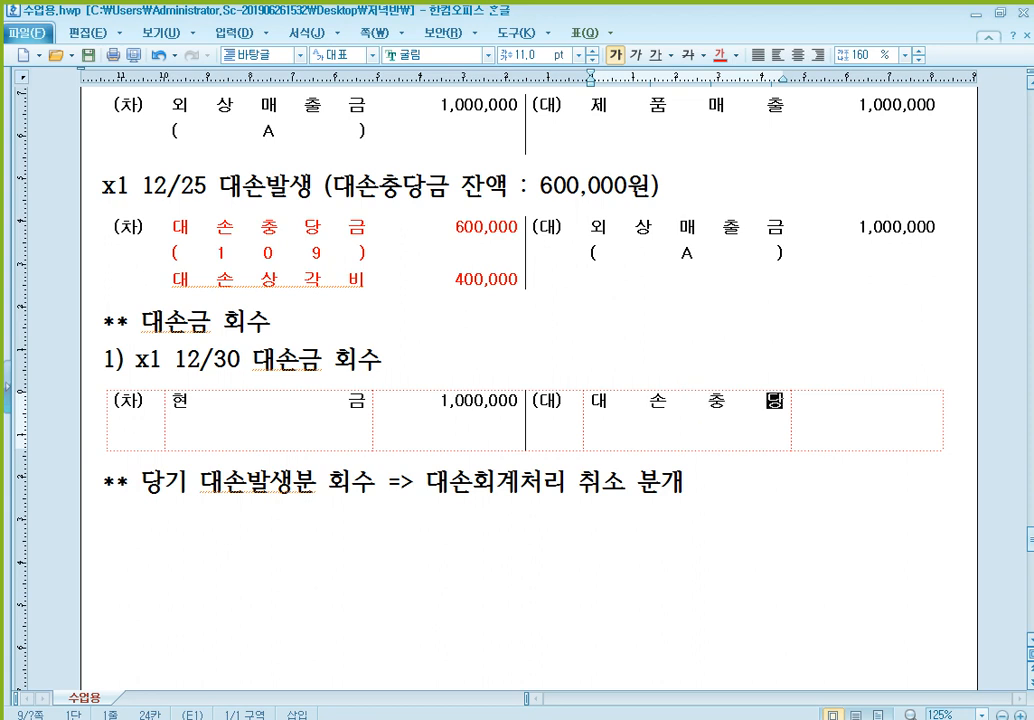
type("금")
key("Return")
type("(109)")
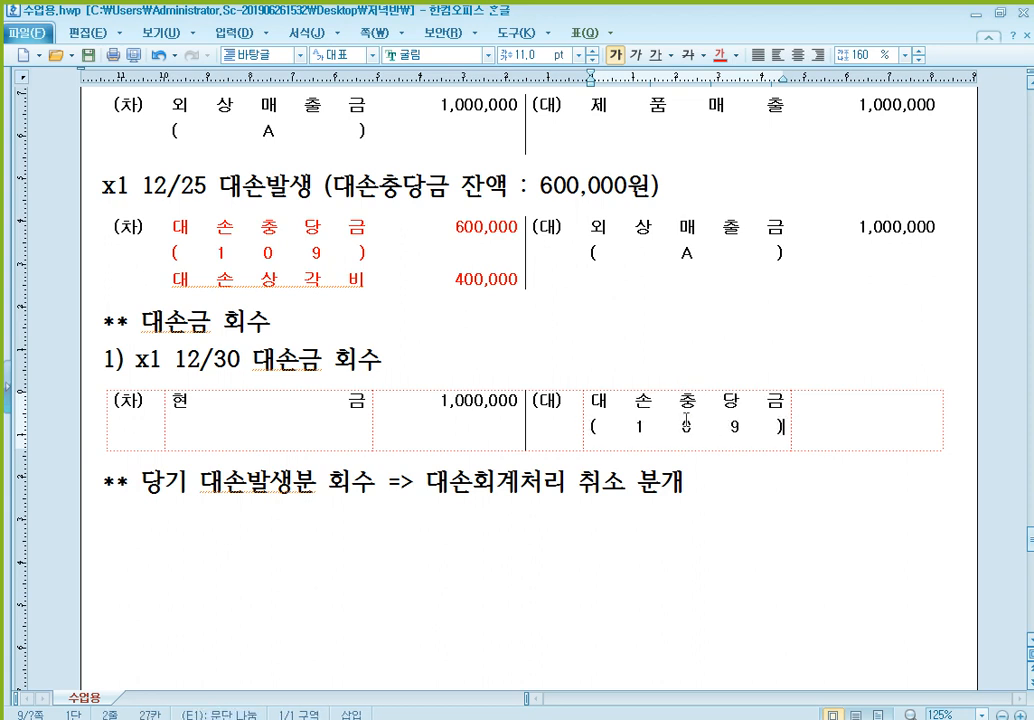
- Add 대손상각비 as the second credit account of the 12/30 entry, below (109)
key("Return")
type("대손사ㄱ")
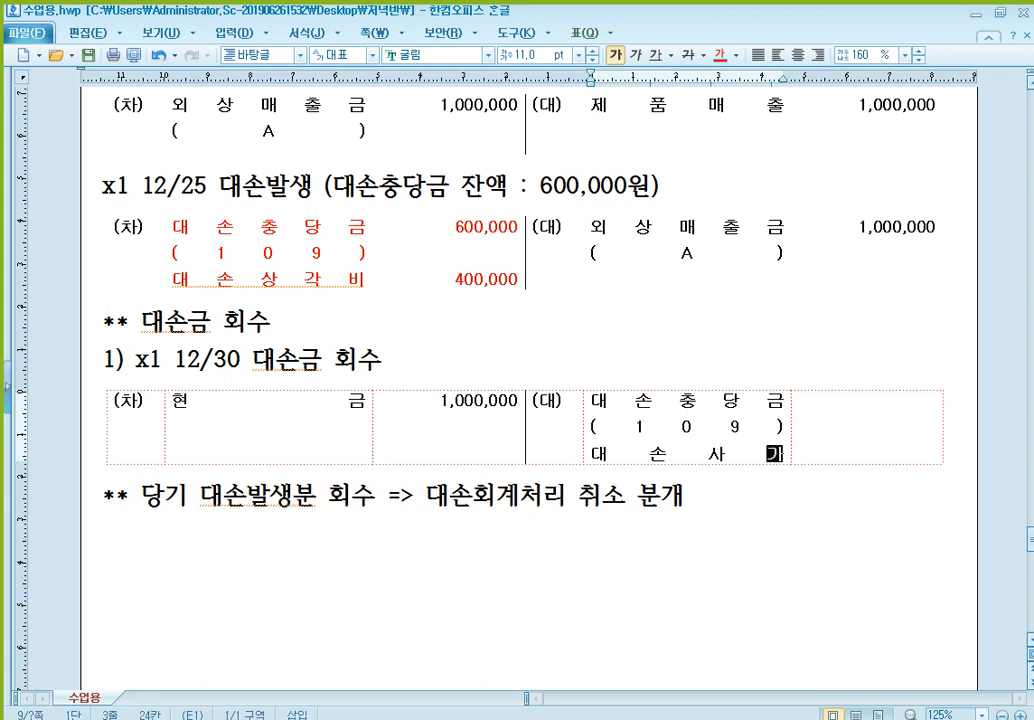
key("BackSpace")
key("BackSpace")
type("상가")
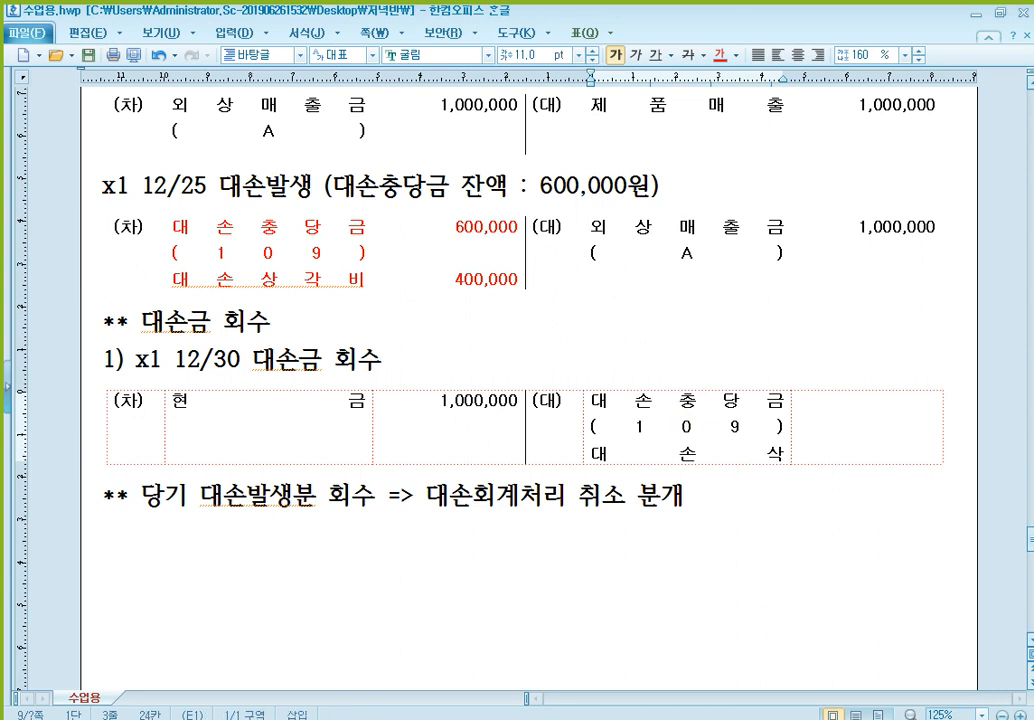
type("ㄱ비")
- Enter the 12/30 credit amounts: 600,000 for 대손충당금 and 400,000 aligned with 대손상각비
key("Tab")
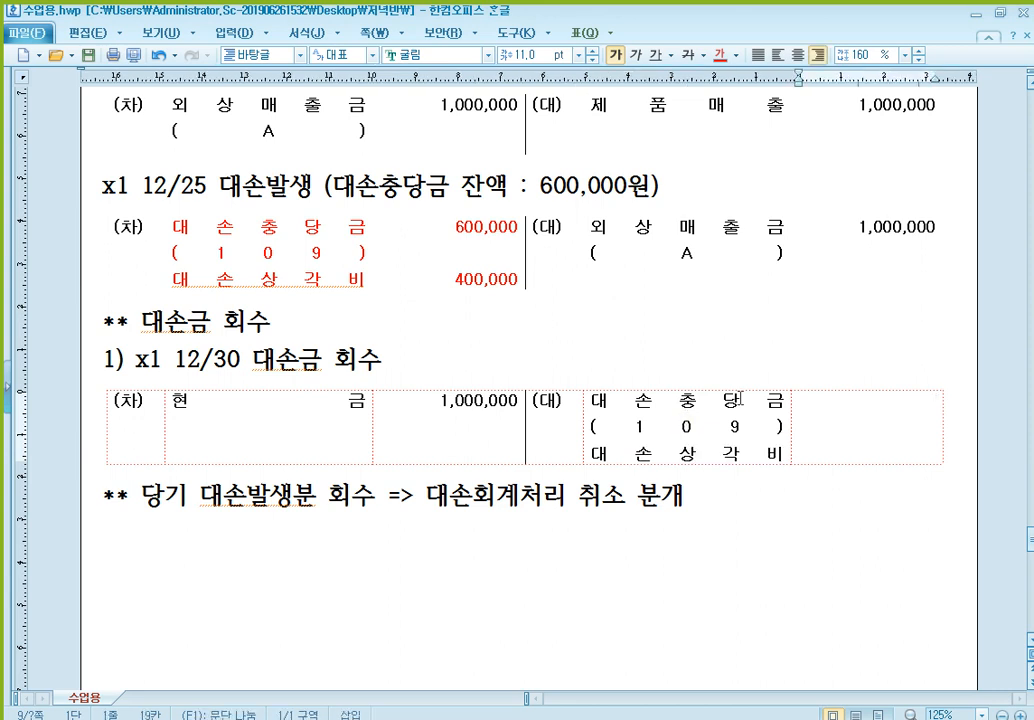
type("600,000  ")
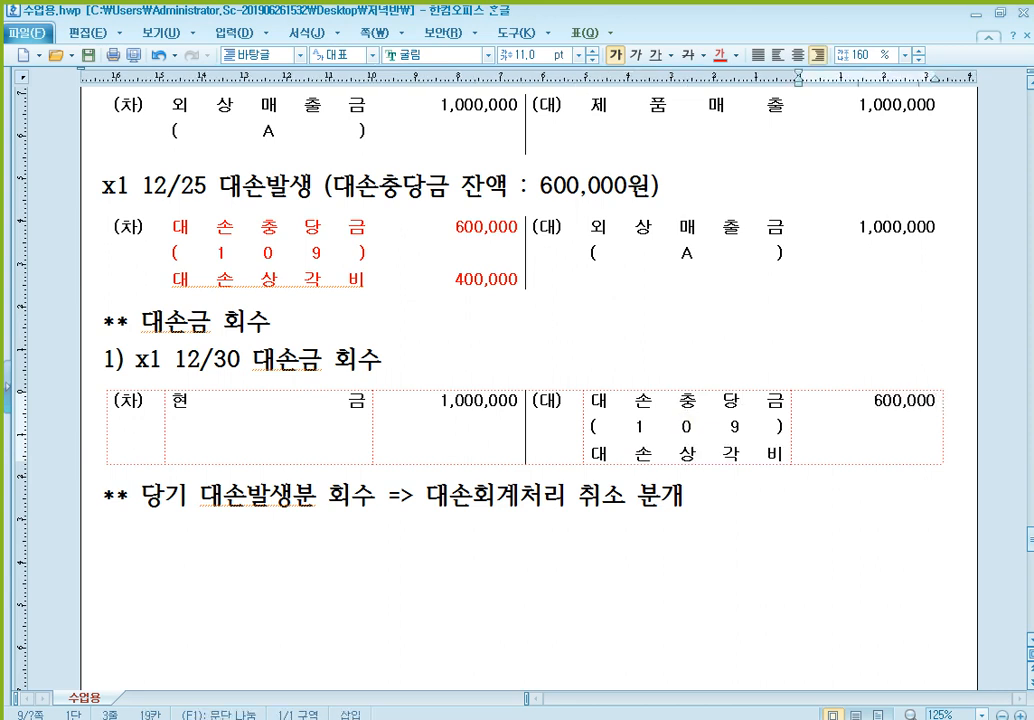
type("400,000")
left_click(469, 228)
left_click(761, 404)
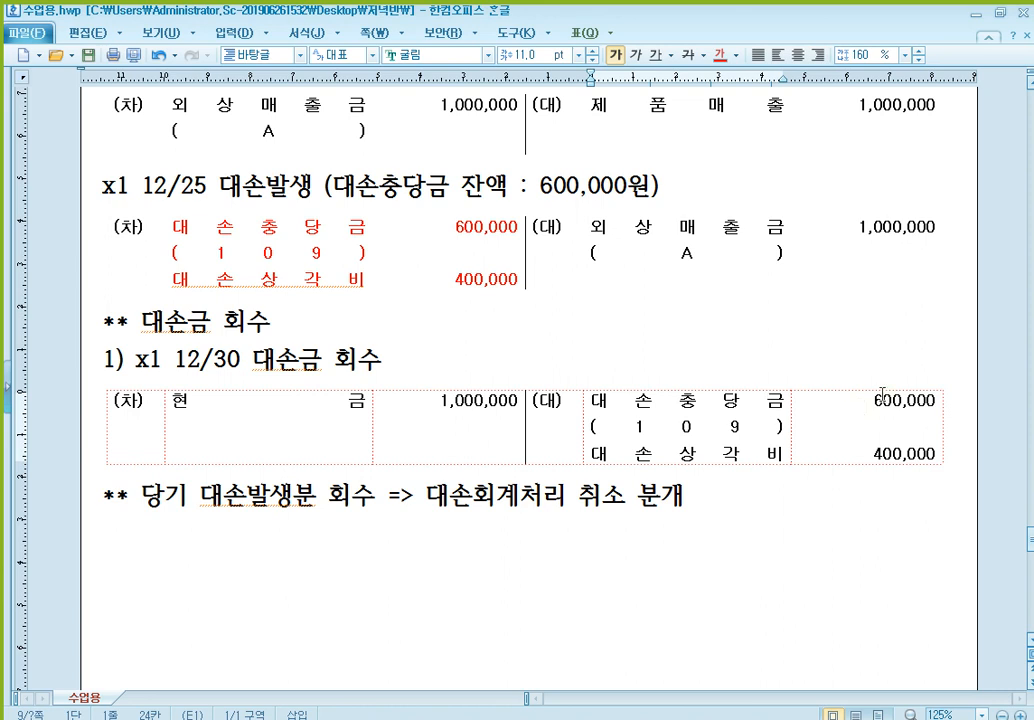
left_click(292, 228)
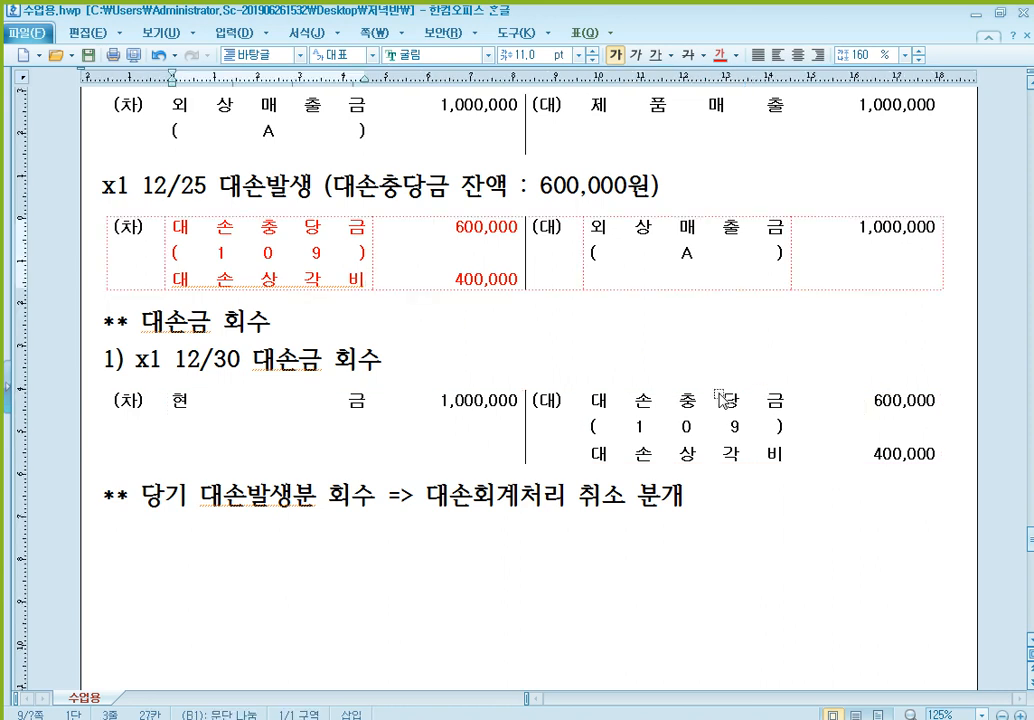
left_click(740, 453)
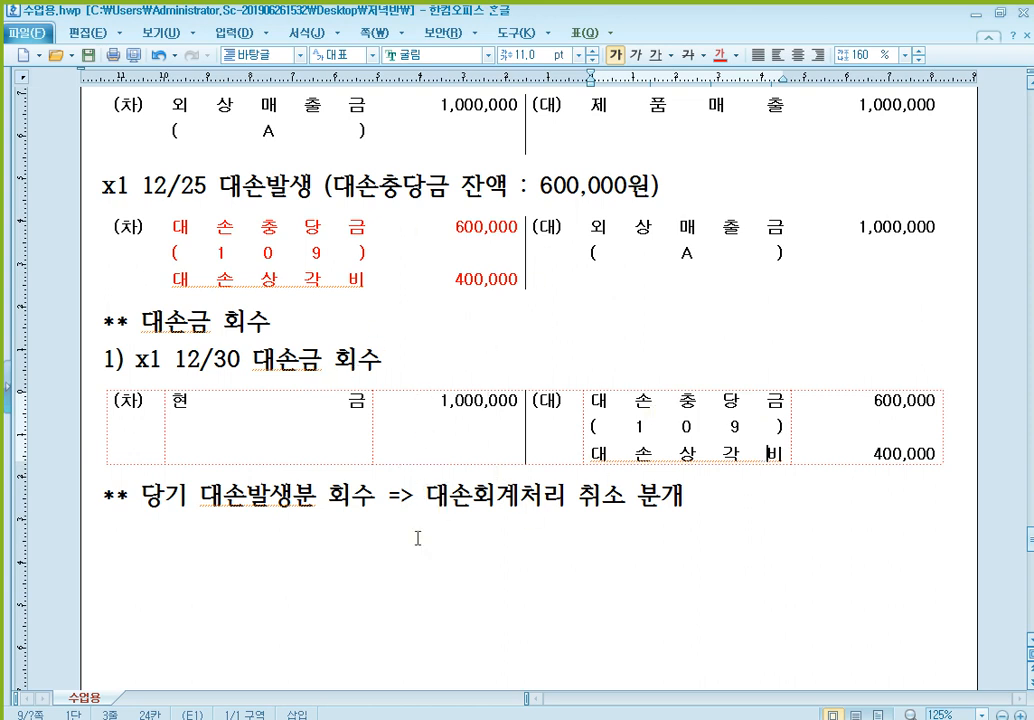
- Add the numbered line "2) x2 1/30 대손금 회수" below the 취소 분개 note
left_click(525, 572)
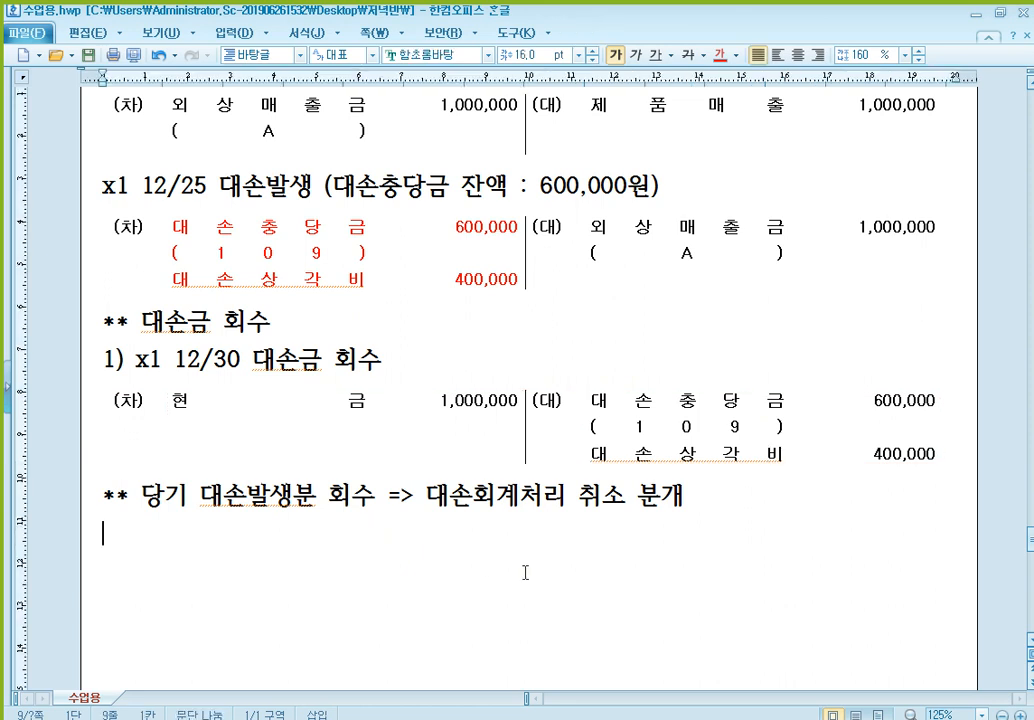
type("2) x2 1/")
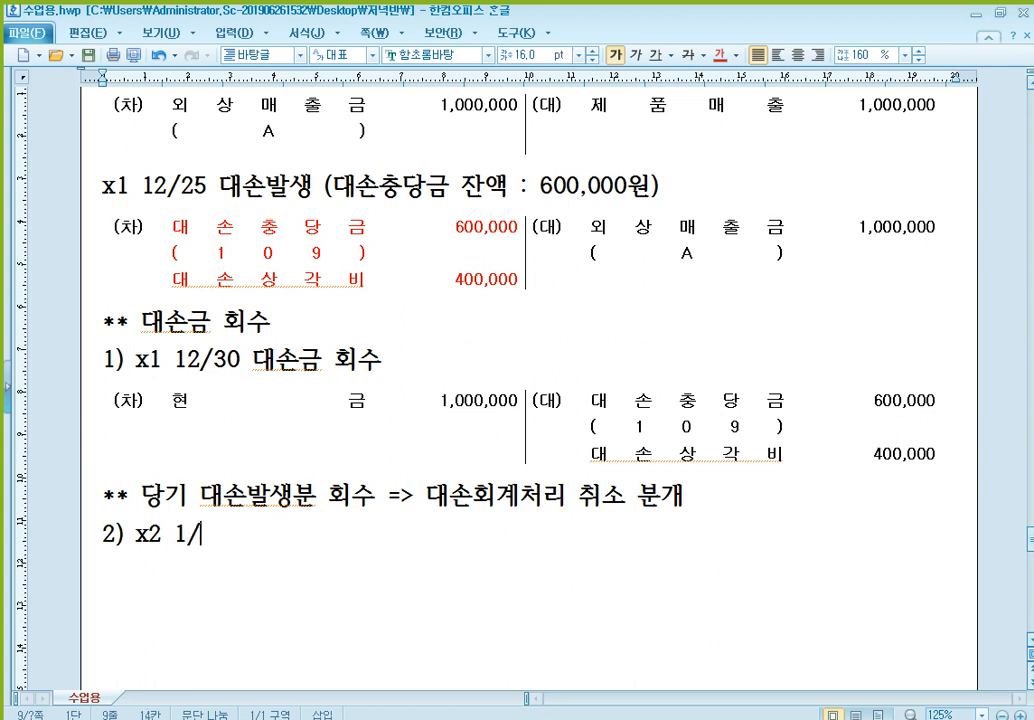
type("30 대손ㄱ금 회수")
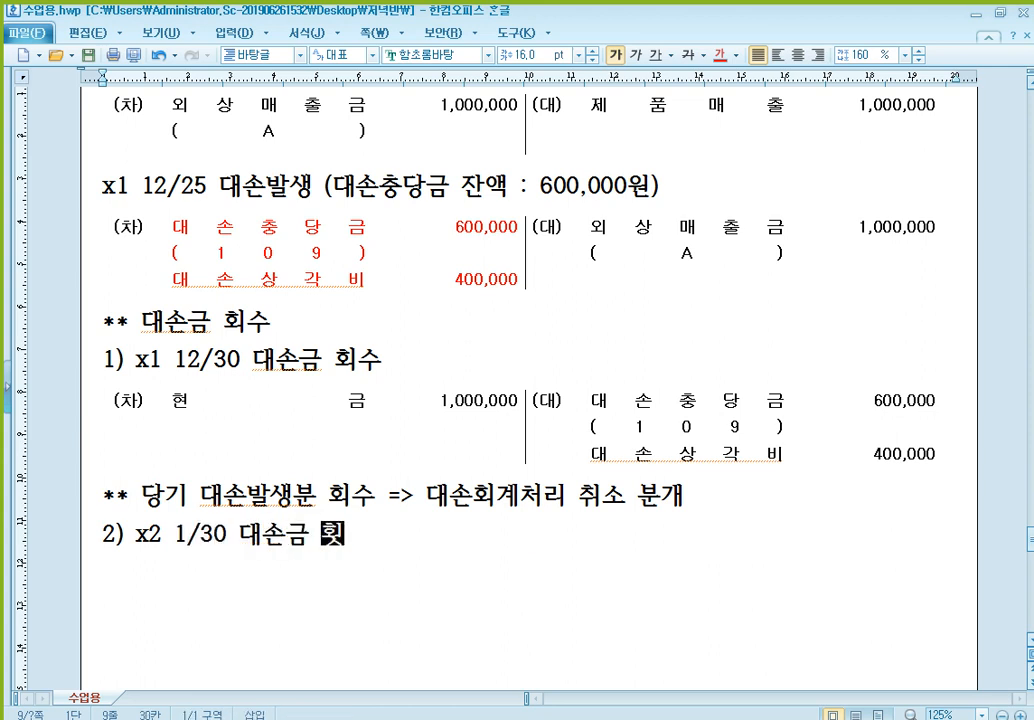
scroll(400, 509, "down", 2)
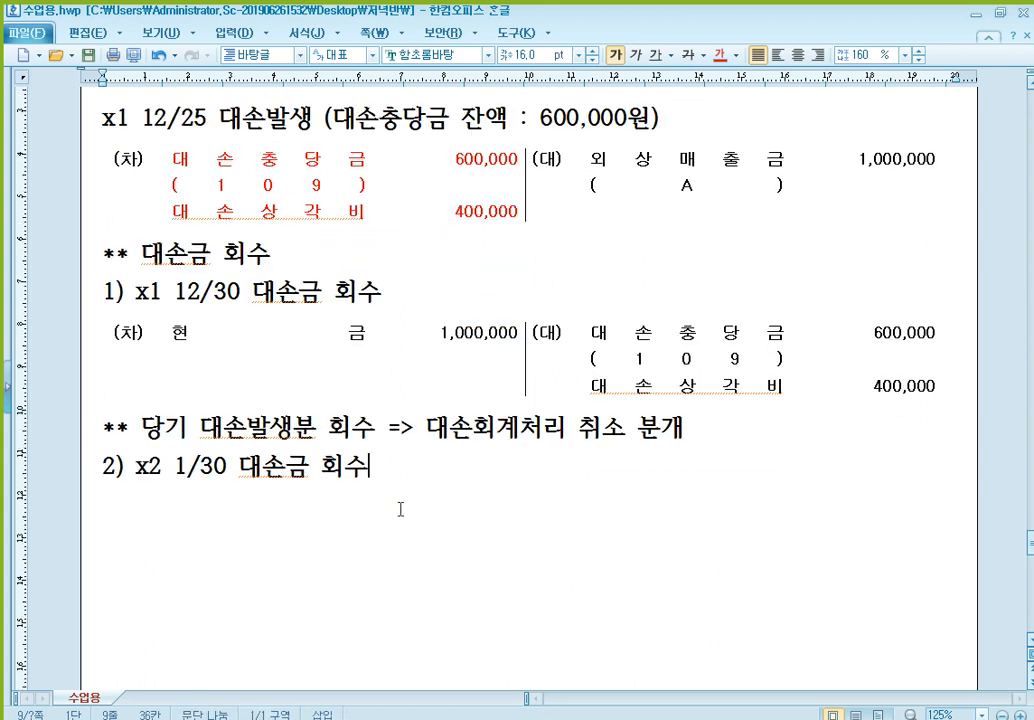
- Insert a blank line above the "2) x2 1/30 대손금 회수" line and paste an empty 차/대 journal entry table below it
left_click(100, 468)
key("Return")
scroll(190, 356, "down", 2)
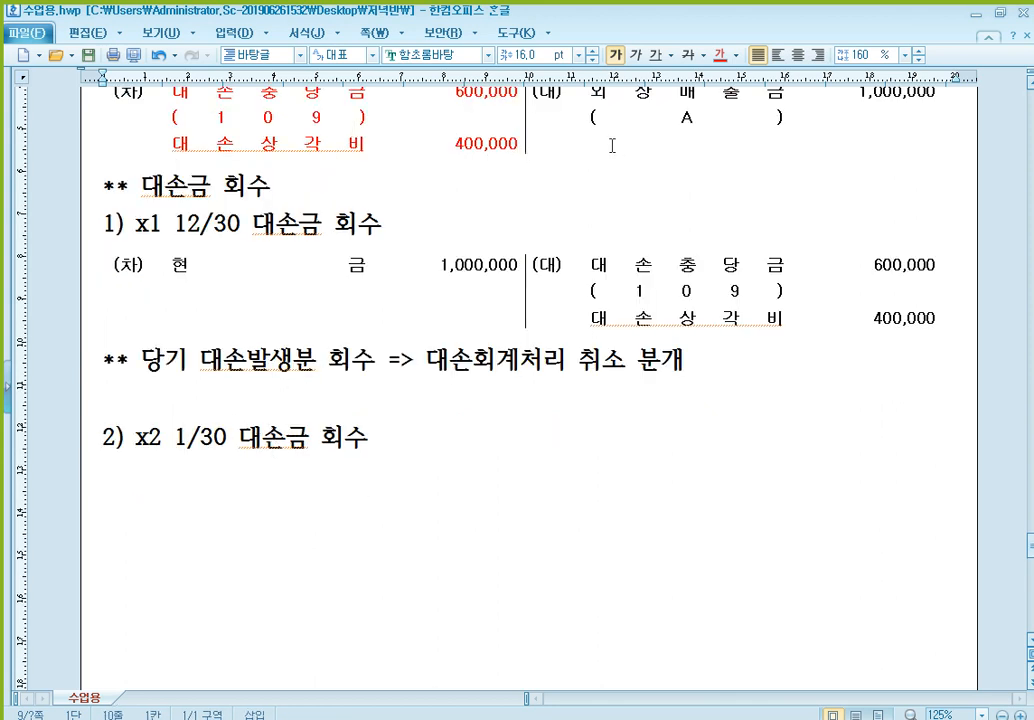
left_click(283, 473)
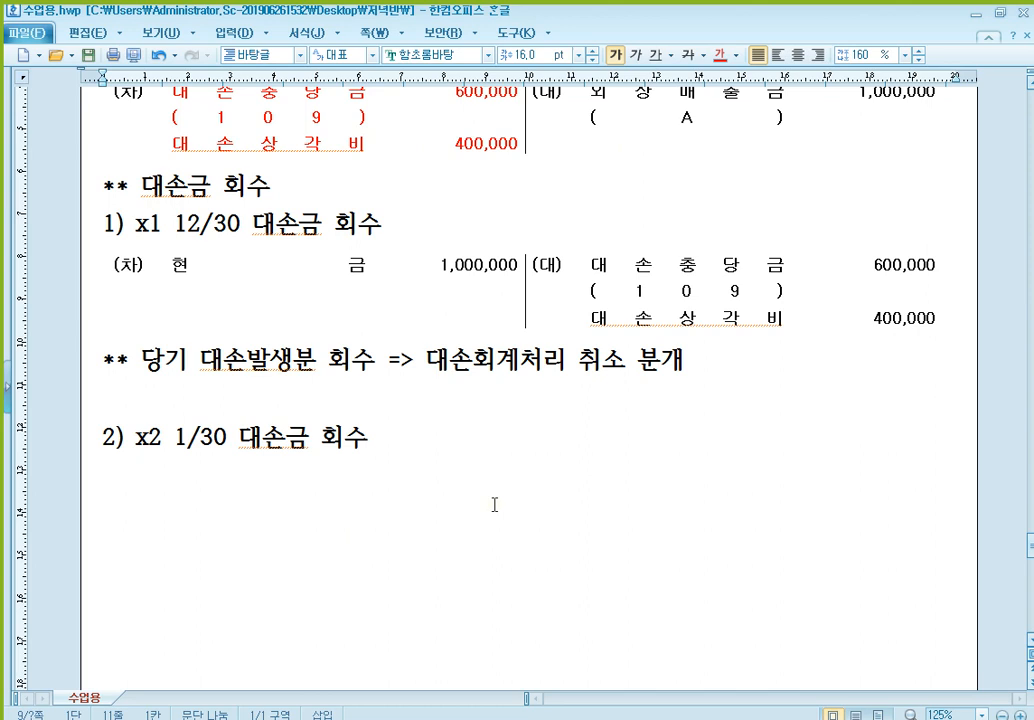
key("ctrl+v")
- Fill the debit side of the 1/30 entry with 현금 and the amount 1,000,000
left_click(263, 522)
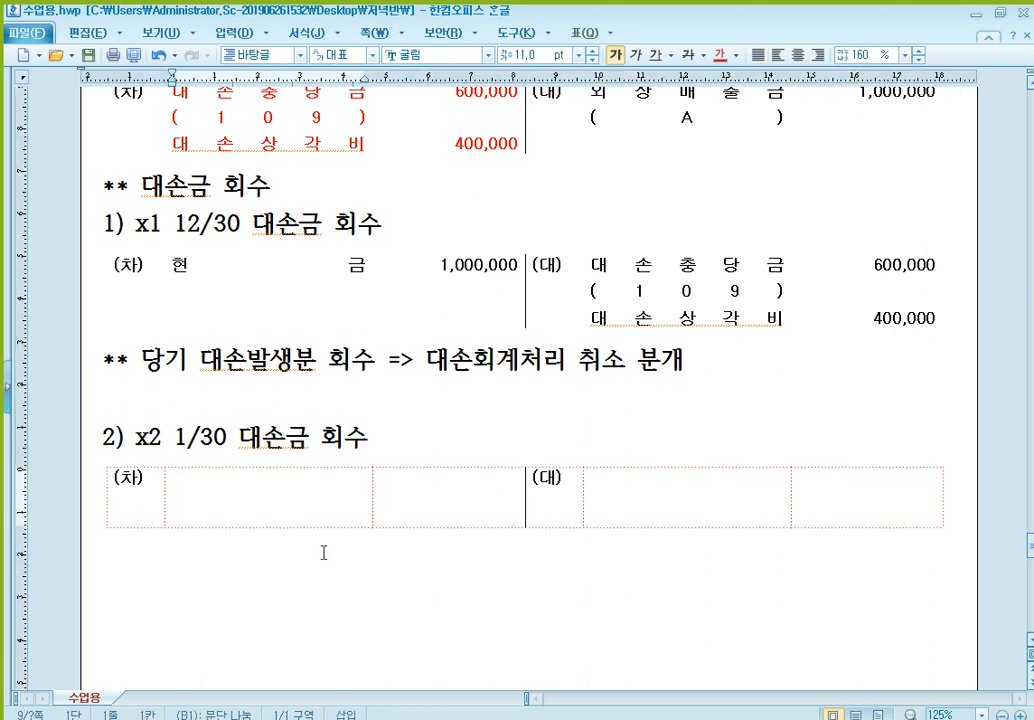
type("현                금")
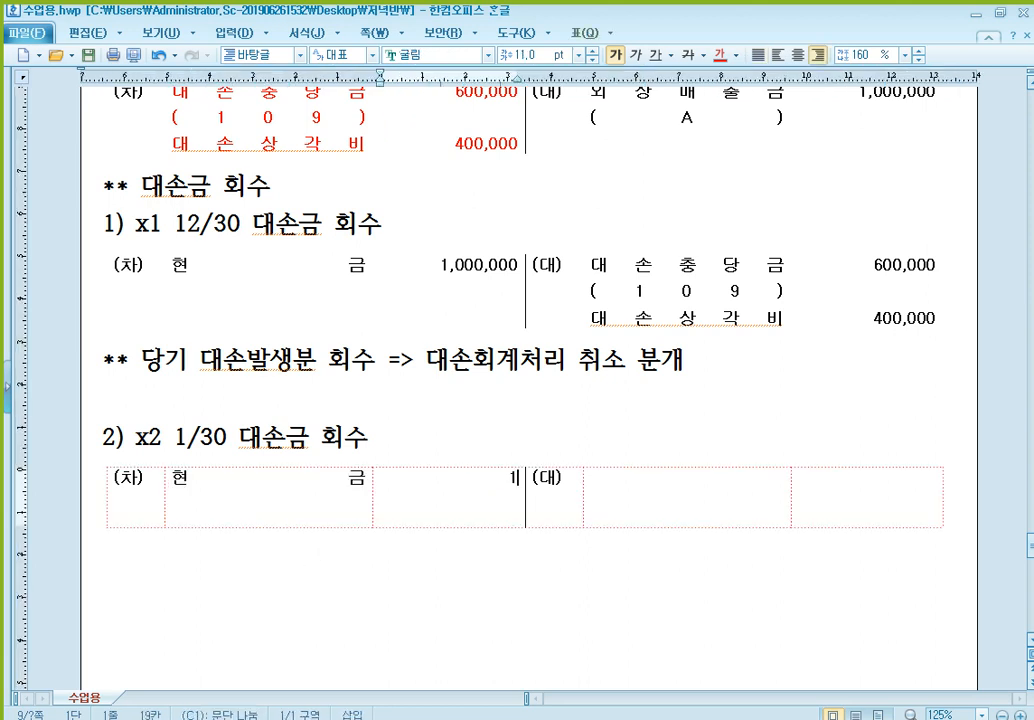
type("1,000,000")
left_click(613, 485)
- Start the note "** 전기, 전기이전 대손발생분 회수 =>" below the 1/30 journal entry
left_click(433, 557)
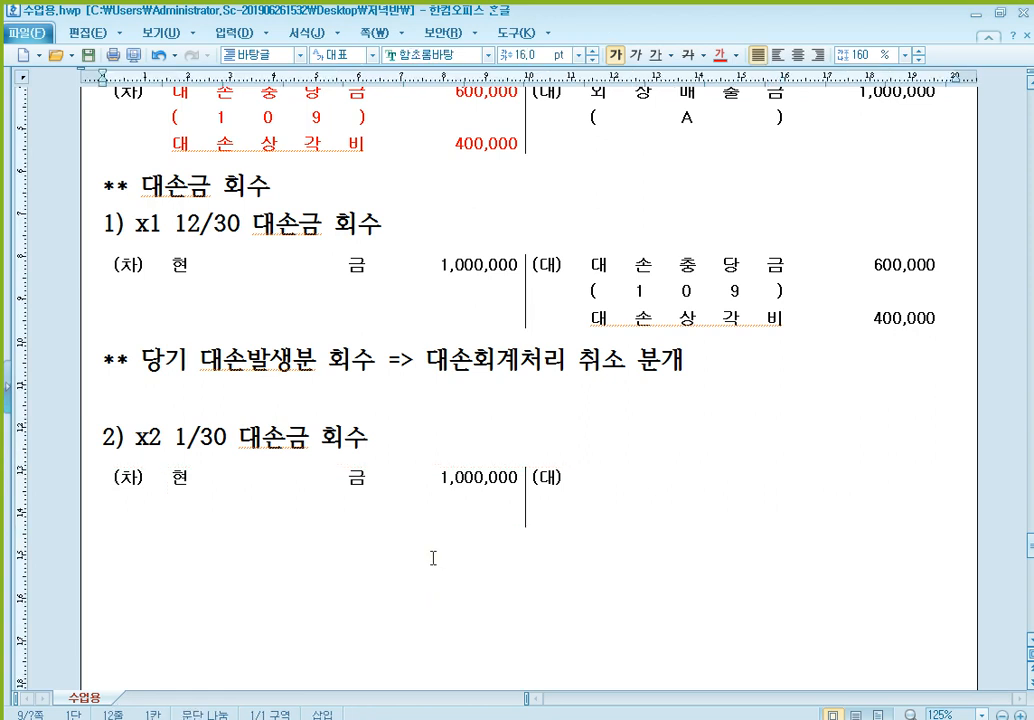
type("** 전기, 전기이저")
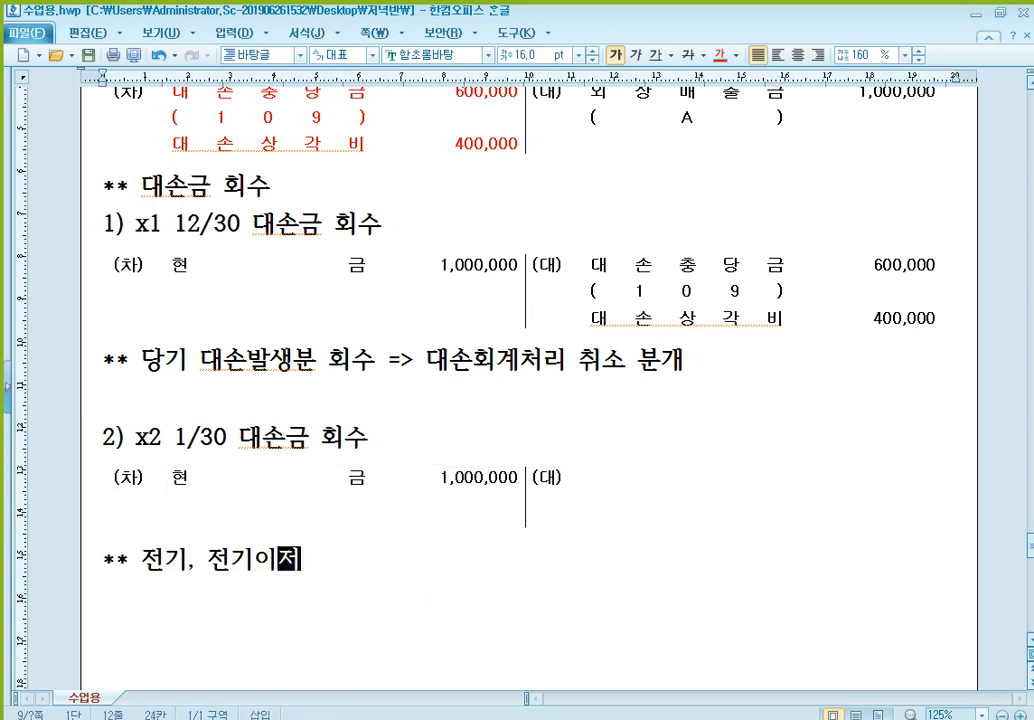
type("ㄴ 대손발생ㅂ")
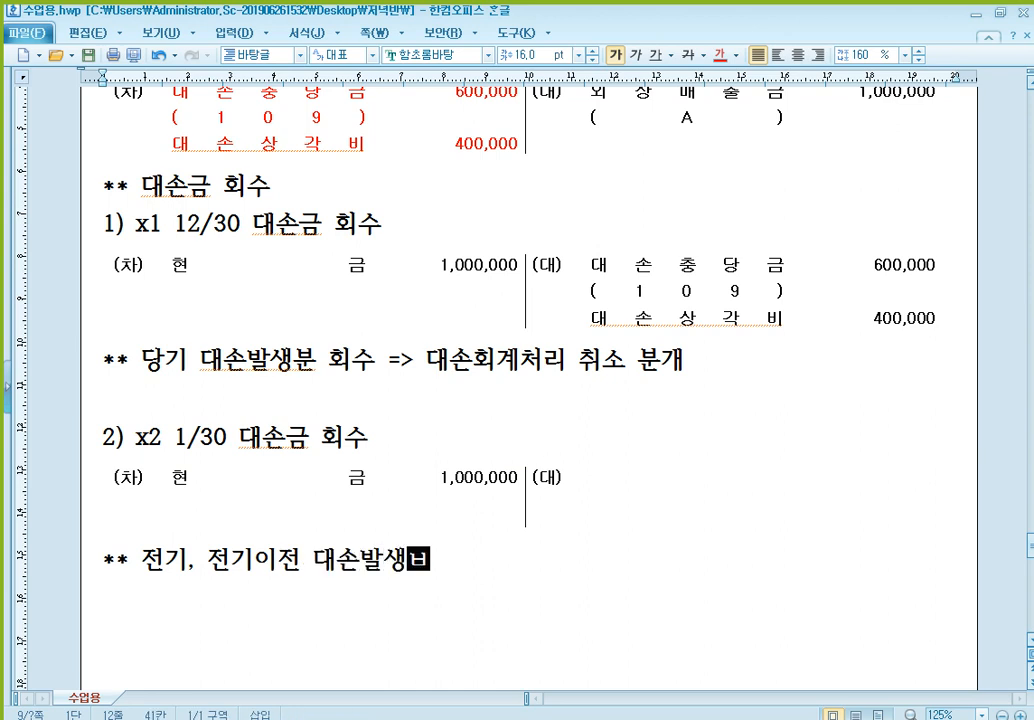
type("ㅜㄴ 회수")
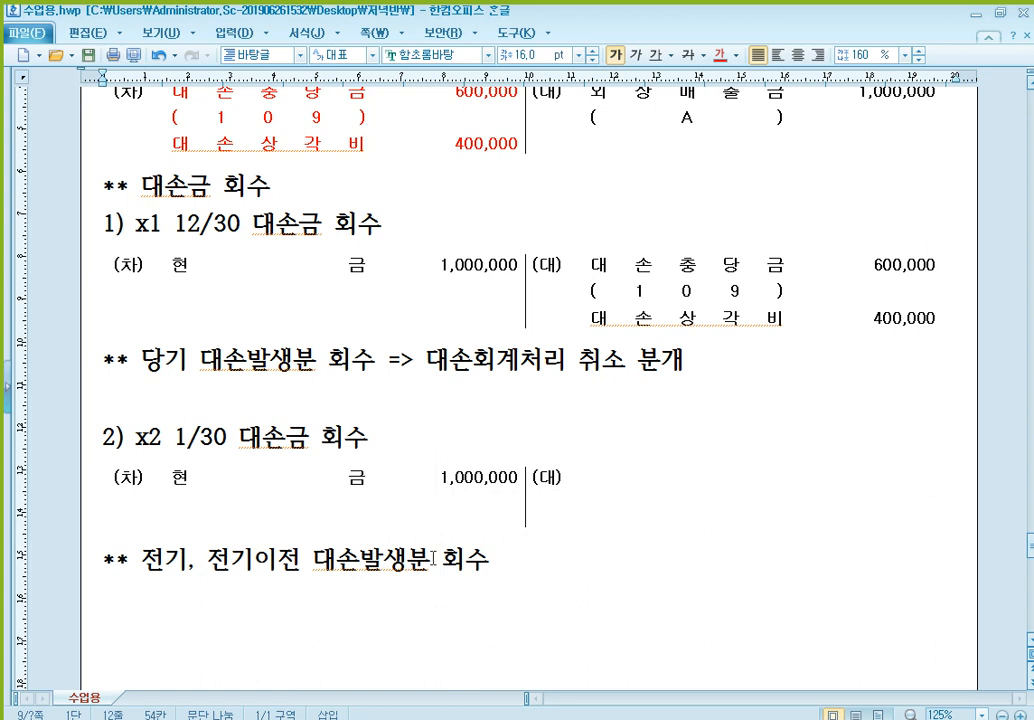
type(" =>")
- Review the 12/25 대손발생 entry and complete the 전기, 전기이전 note with "대손충당금 설정"
scroll(244, 337, "up", 3)
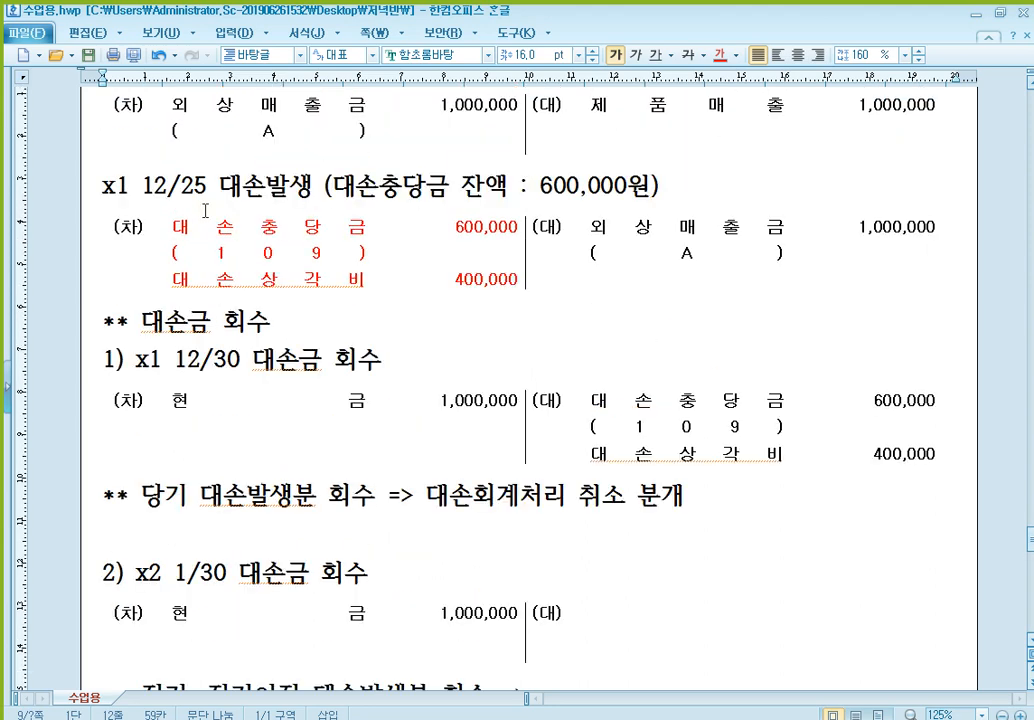
left_click(289, 231)
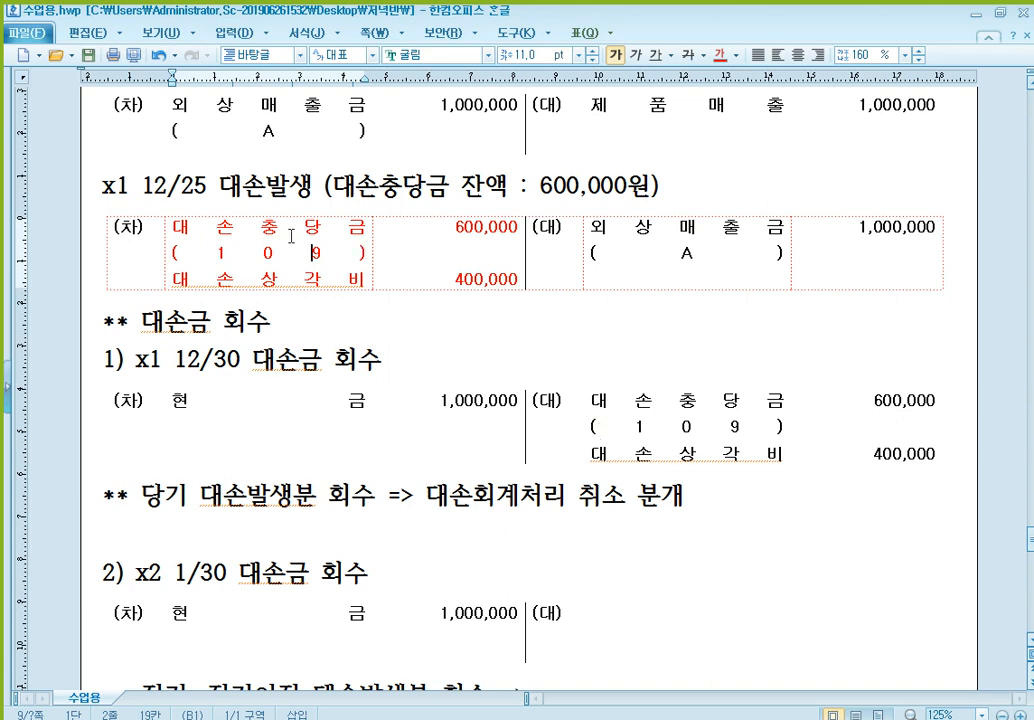
scroll(385, 299, "down", 1)
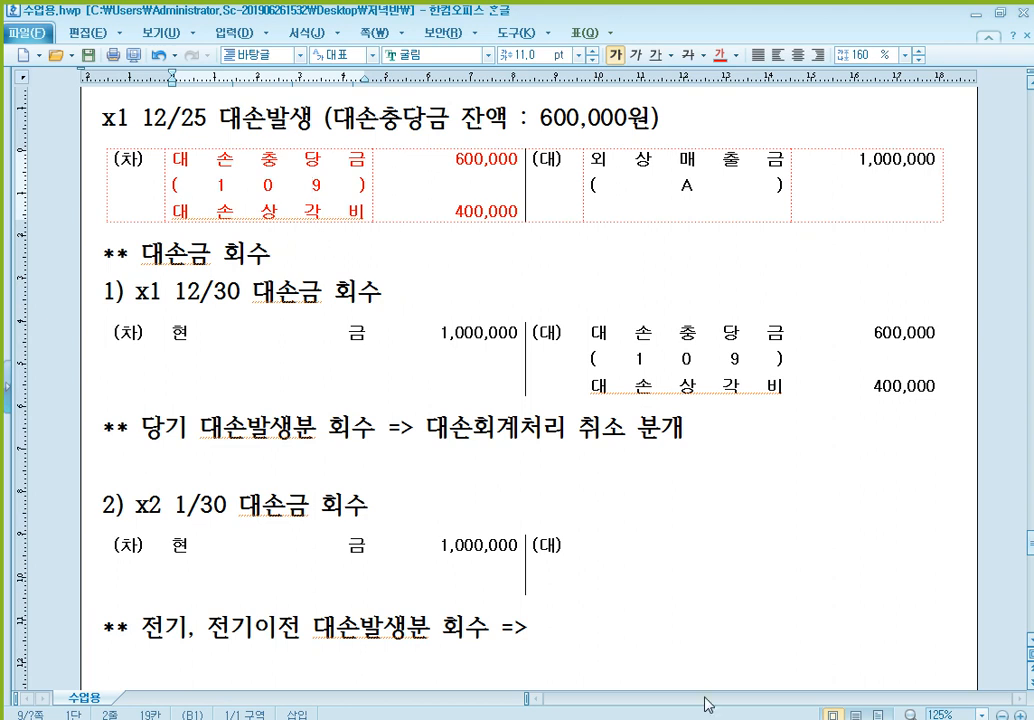
left_click(622, 624)
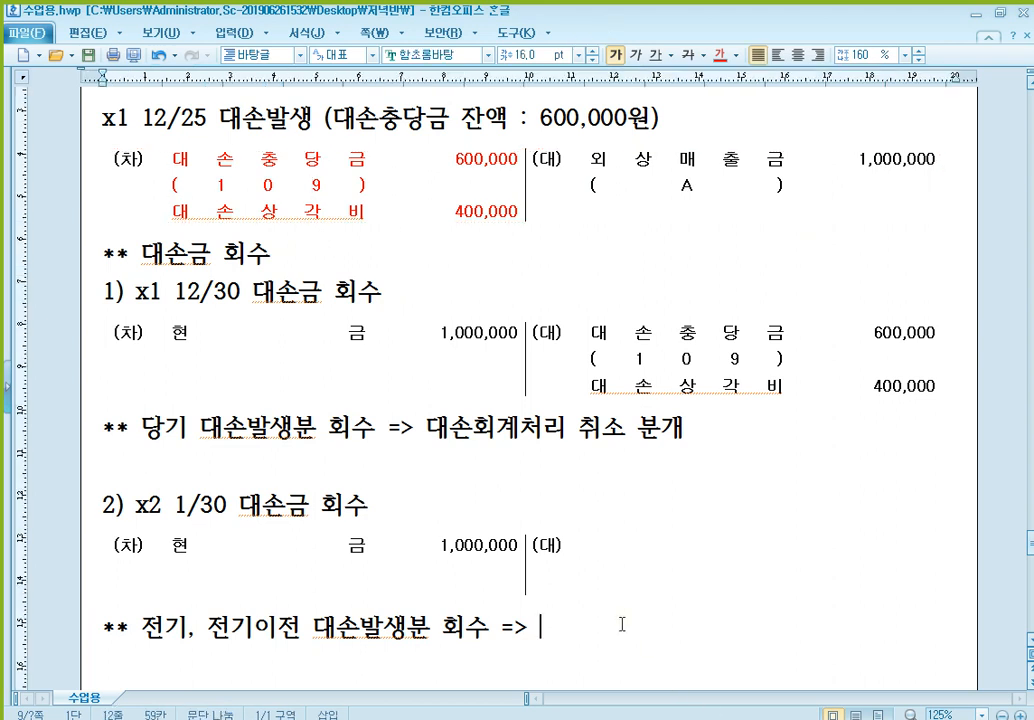
type("대손충")
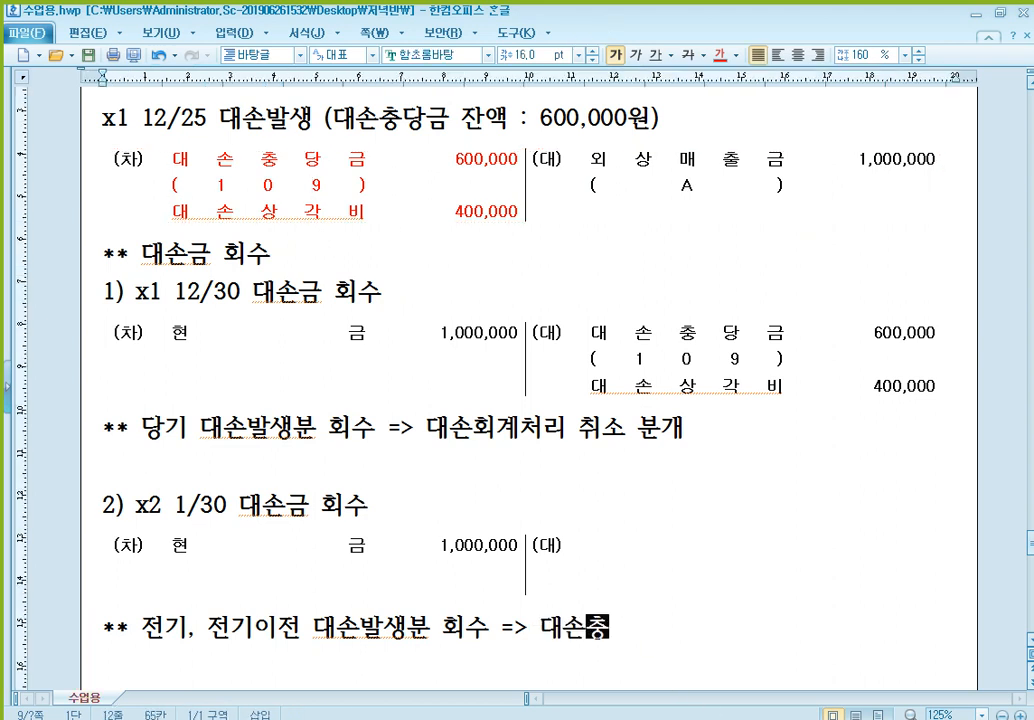
type("당그ㅁ 설ㅈ")
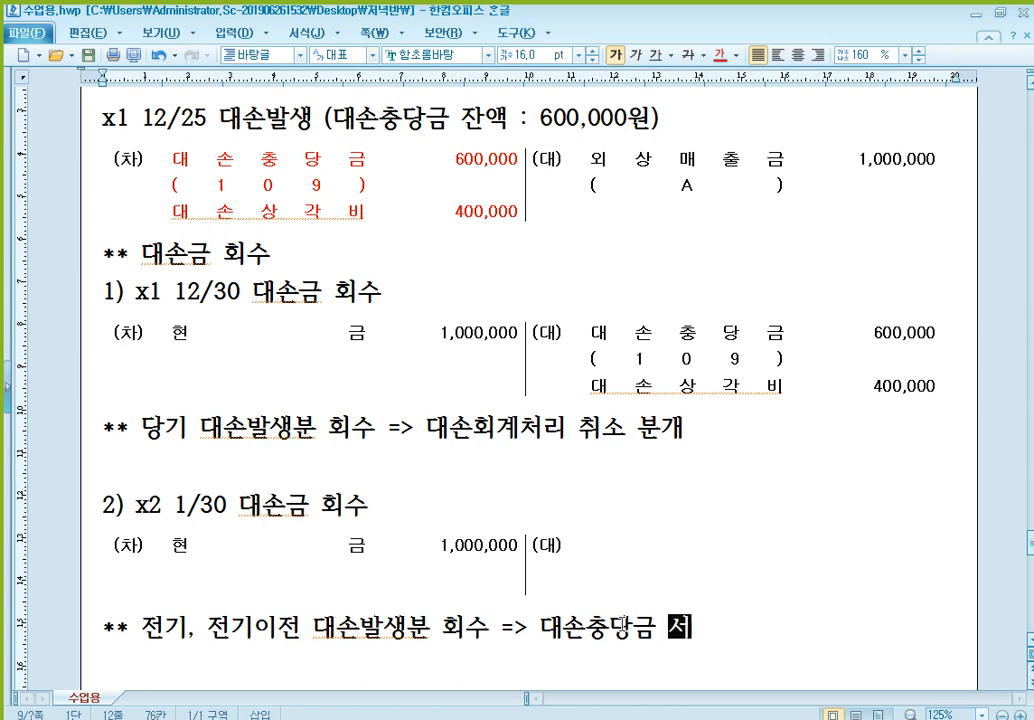
type("ㅓㅇ")
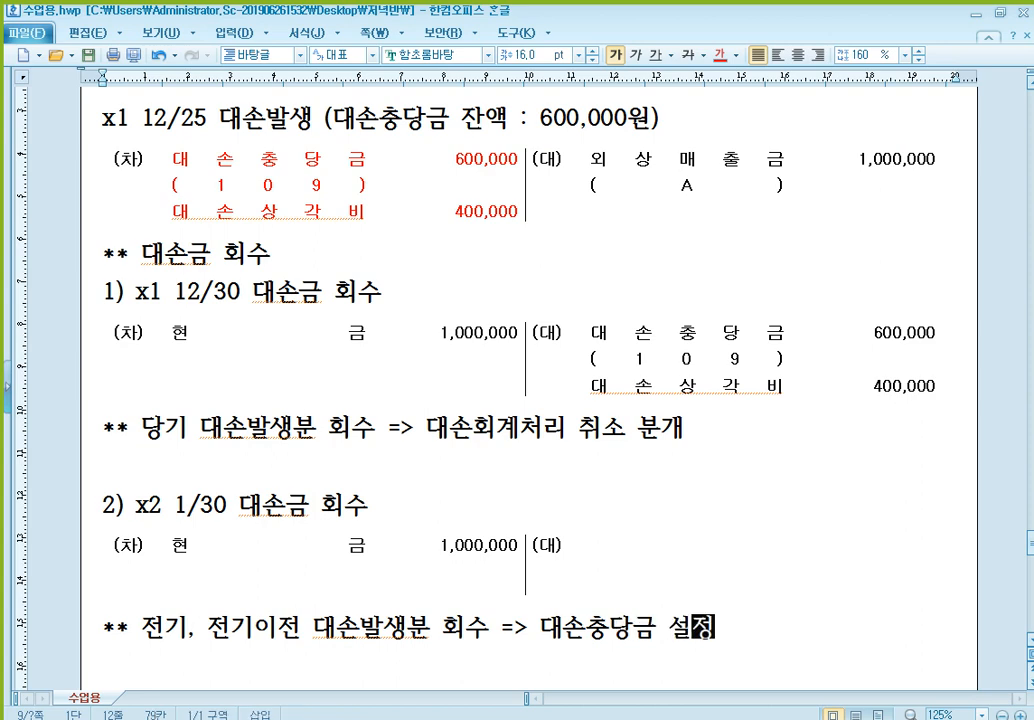
- Enter 대손충당금 as the credit account of the 1/30 entry with the amount 1,000,000
scroll(630, 594, "down", 1)
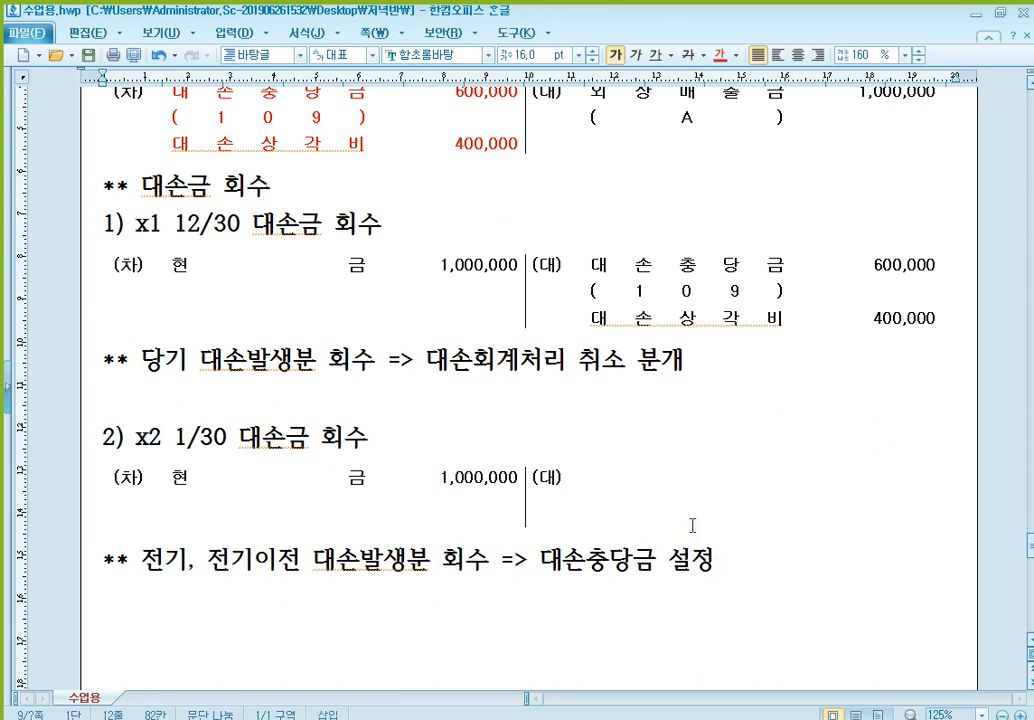
left_click(635, 505)
type("대손충당")
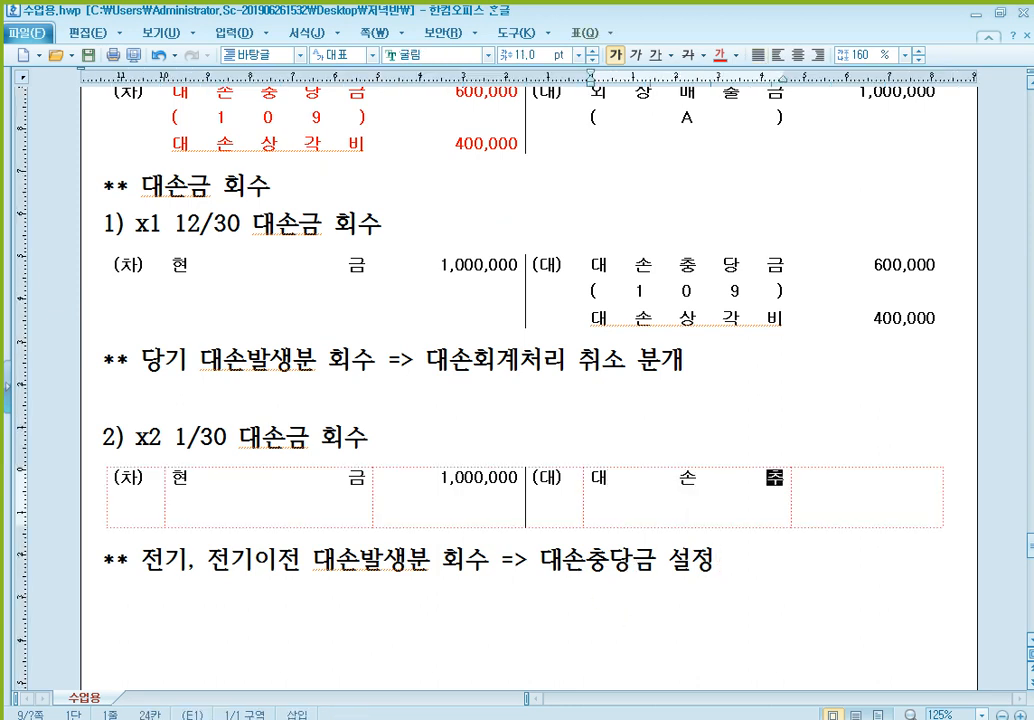
type("금")
key("Tab")
type("1,000,000")
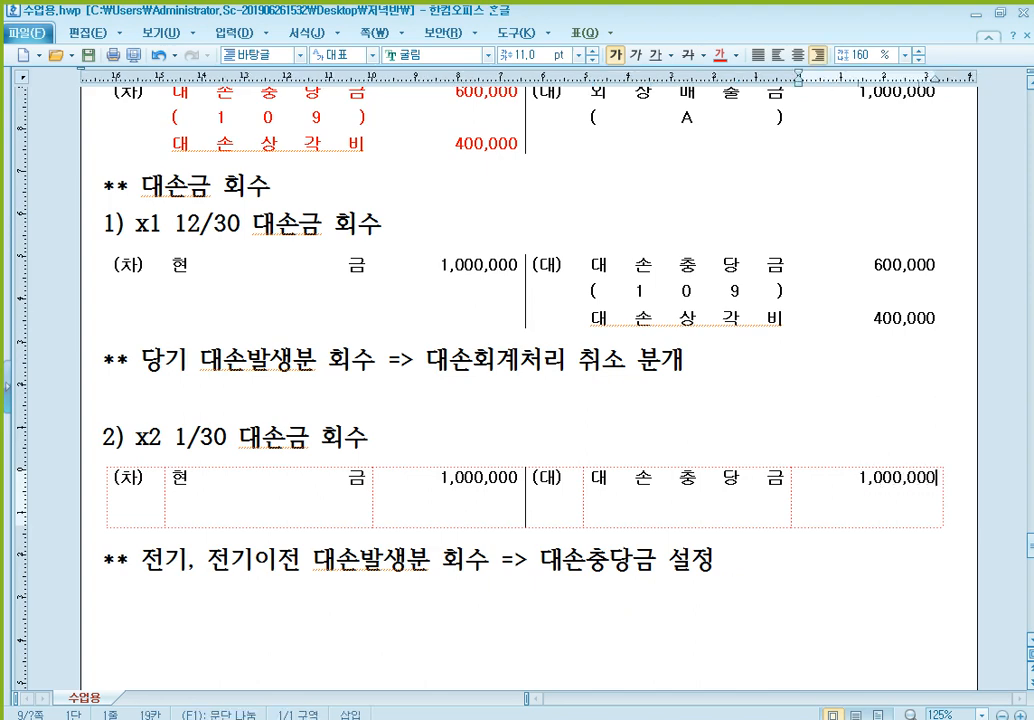
- Add (109) beneath 대손충당금 on the credit side of the 1/30 entry
scroll(672, 501, "up", 2)
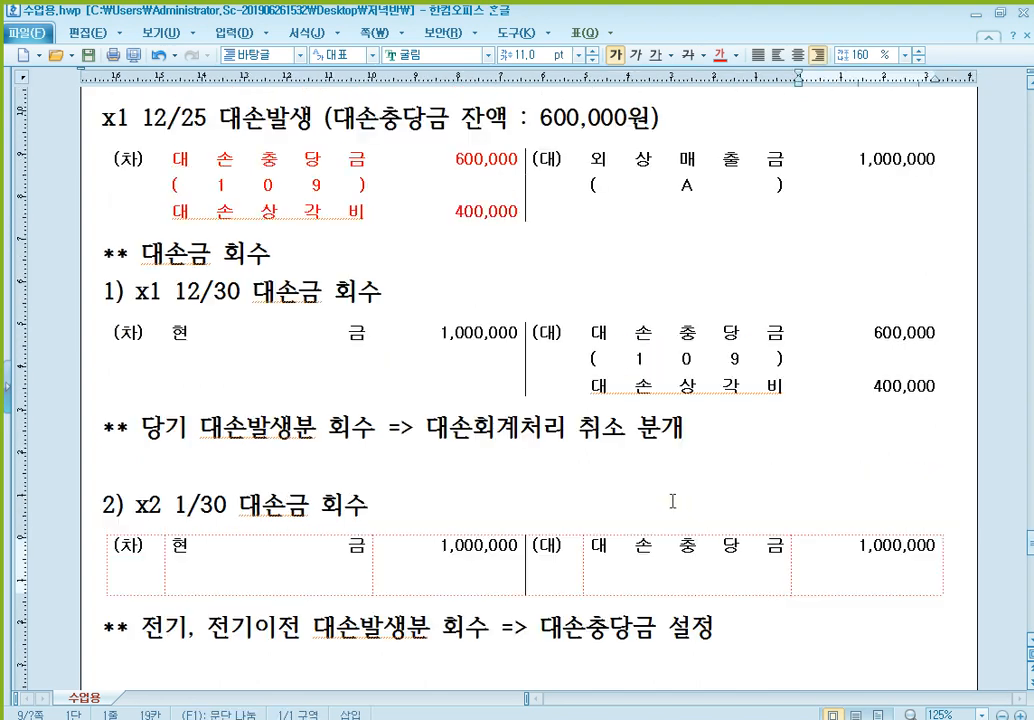
left_click(712, 166)
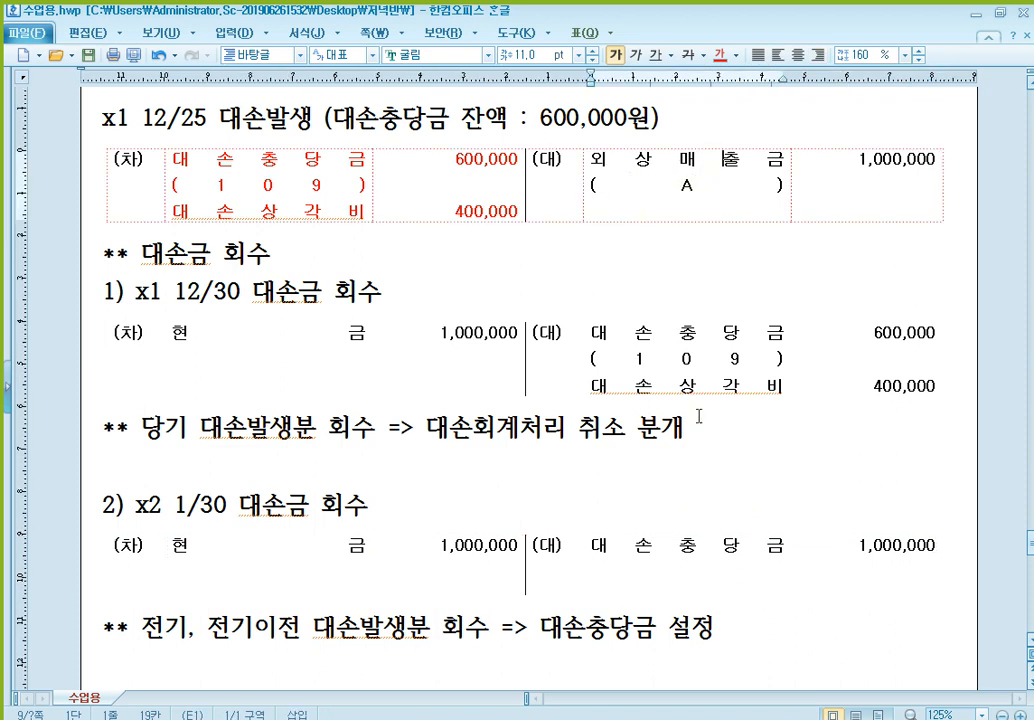
left_click(782, 578)
key("Return")
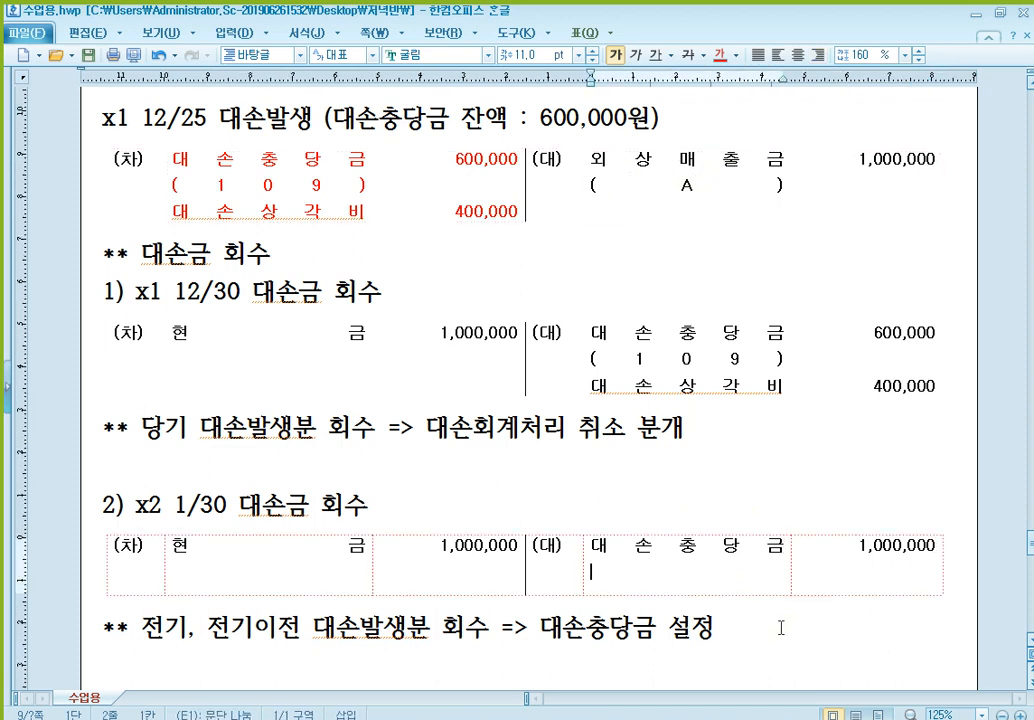
type("(109)")
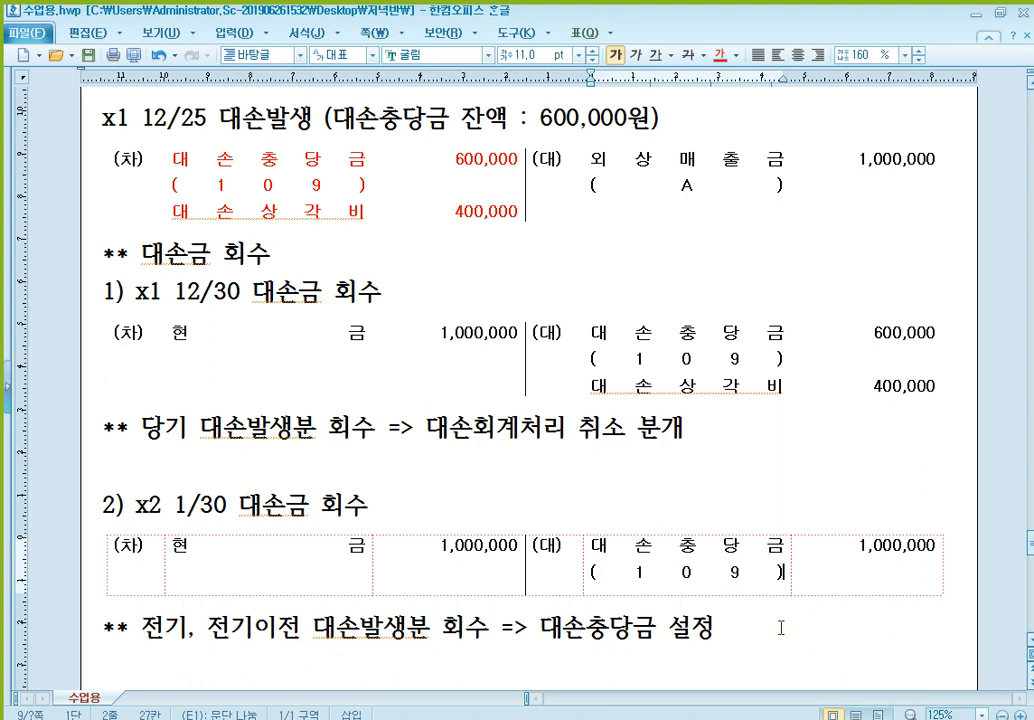
- Compare the credit accounts of the 12/30 and 1/30 대손금 회수 entries
scroll(781, 628, "down", 1)
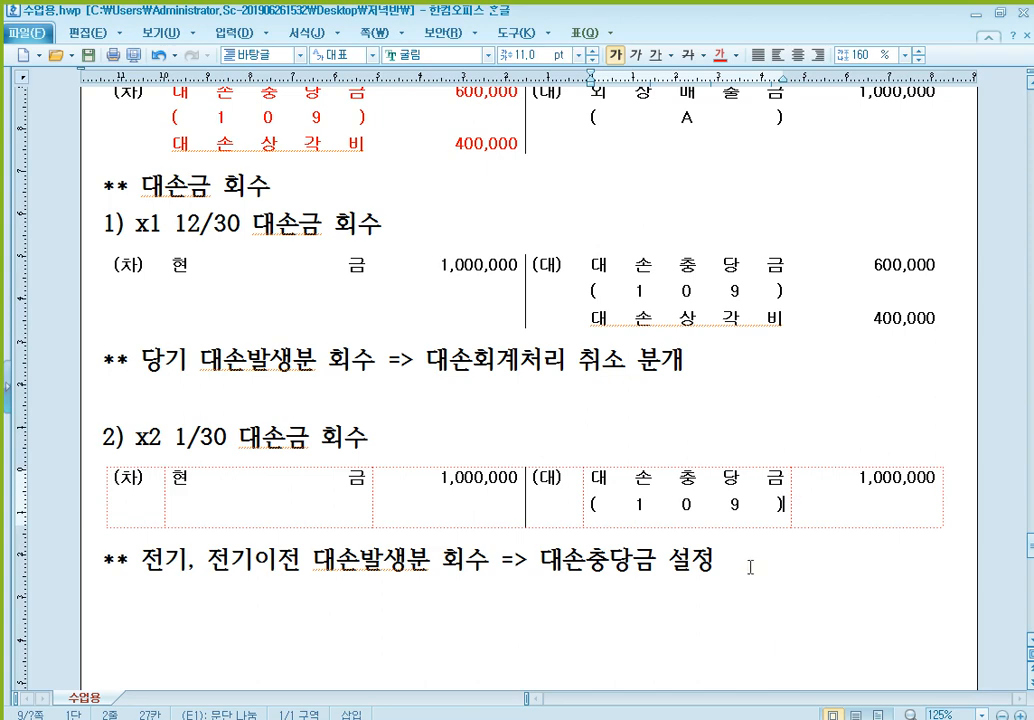
scroll(722, 498, "down", 2)
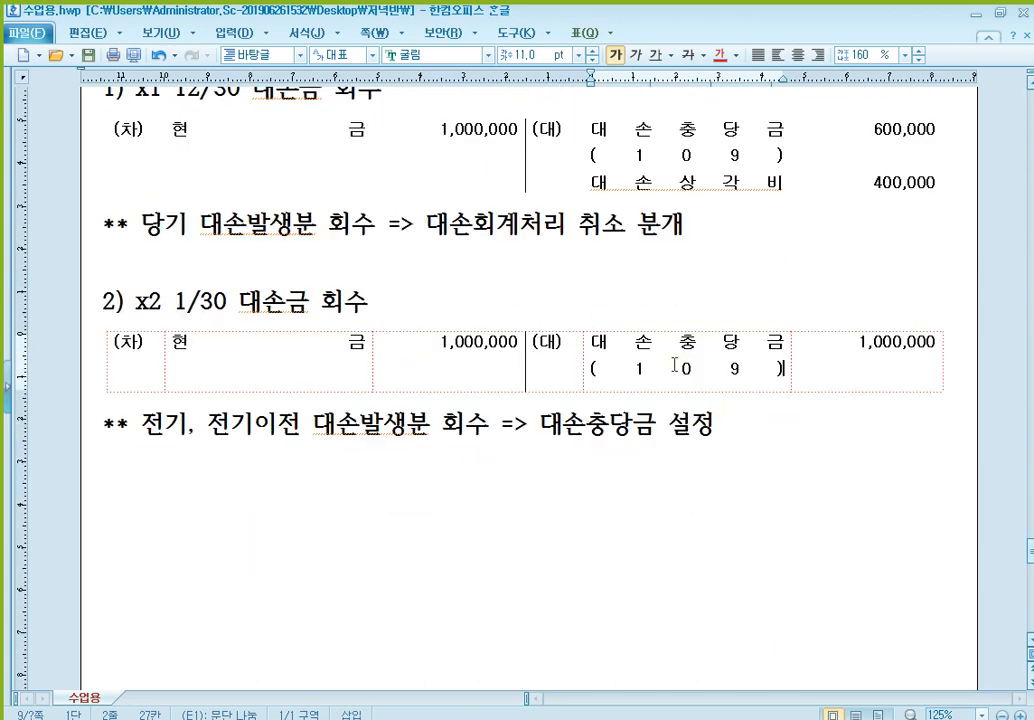
key("Up")
key("Up")
key("Up")
key("Up")
key("Up")
left_click(717, 366)
scroll(692, 307, "up", 1)
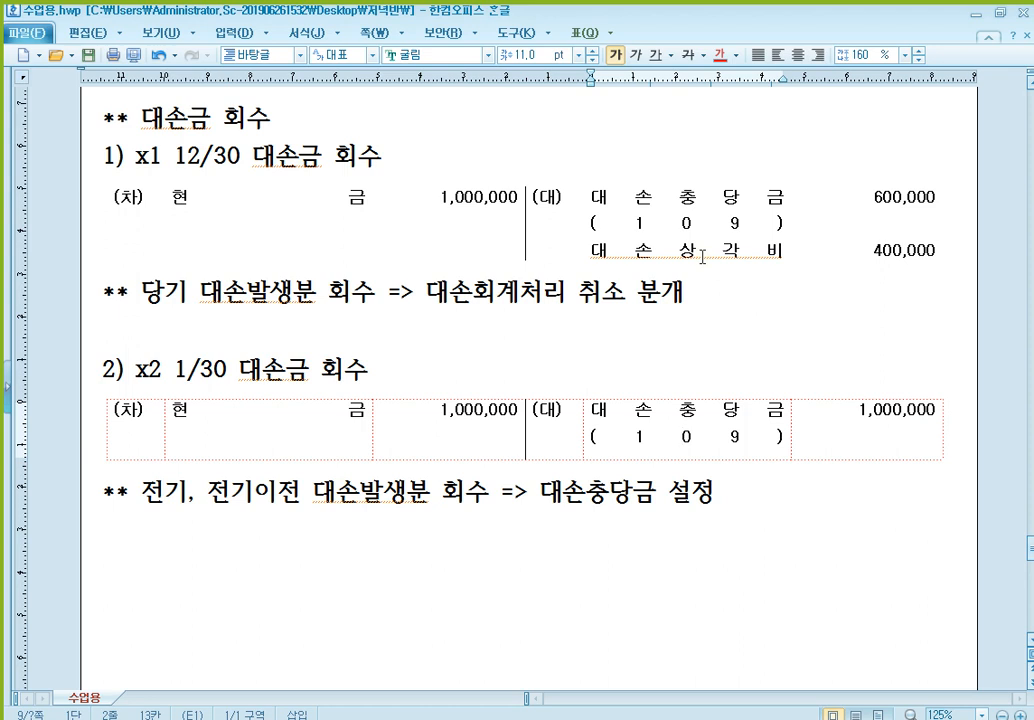
left_click(725, 436)
left_click(651, 436)
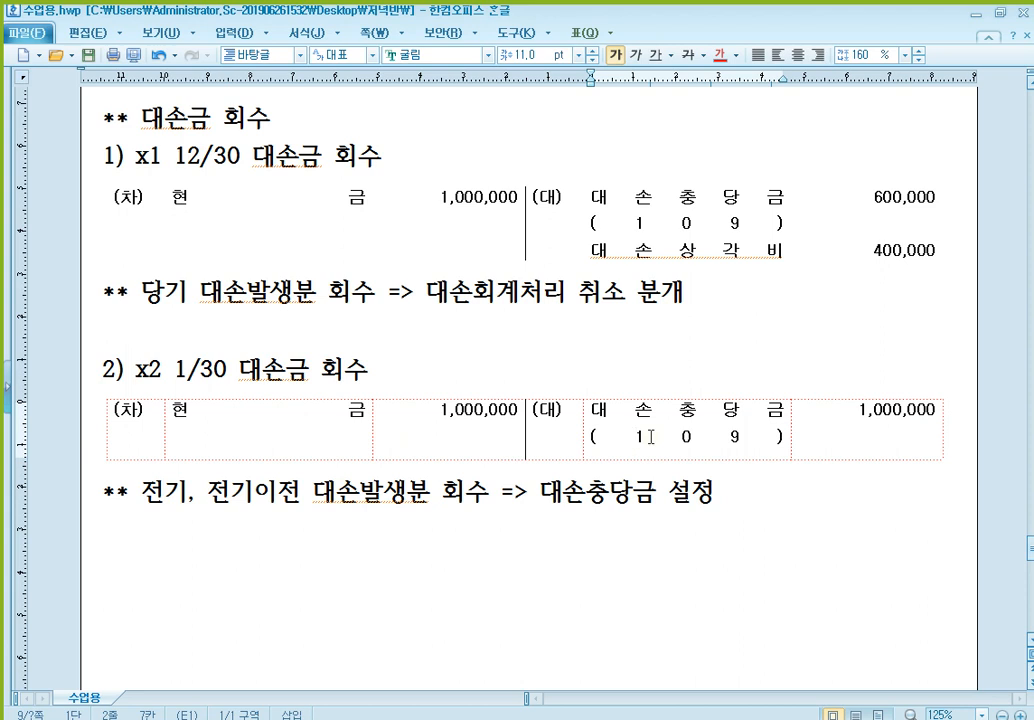
left_click(681, 248)
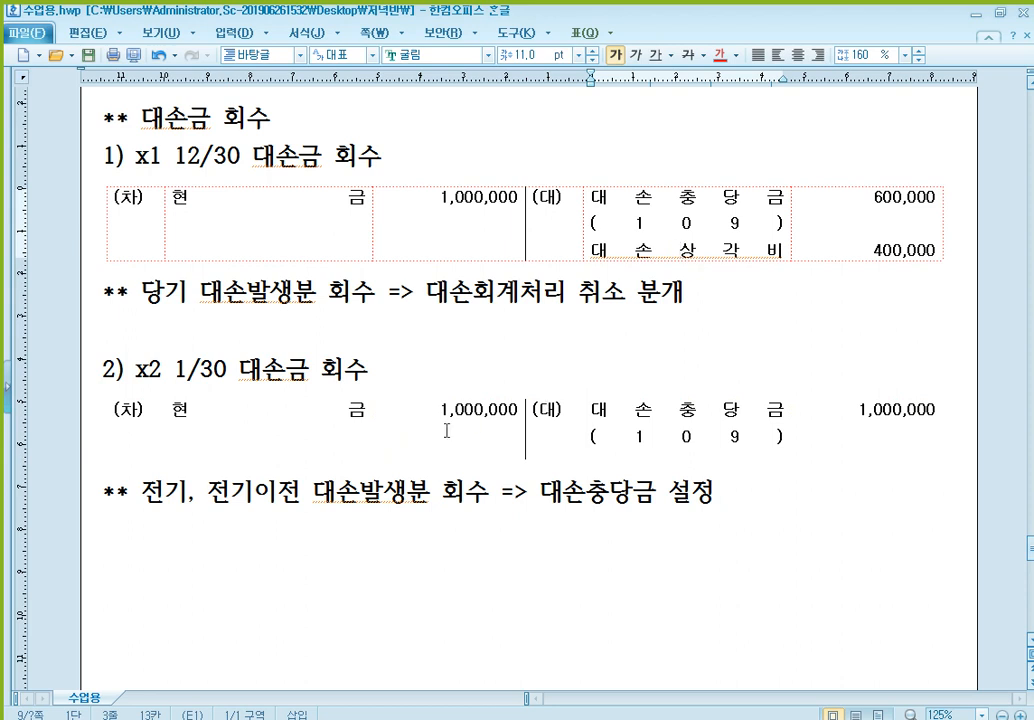
left_click(518, 410)
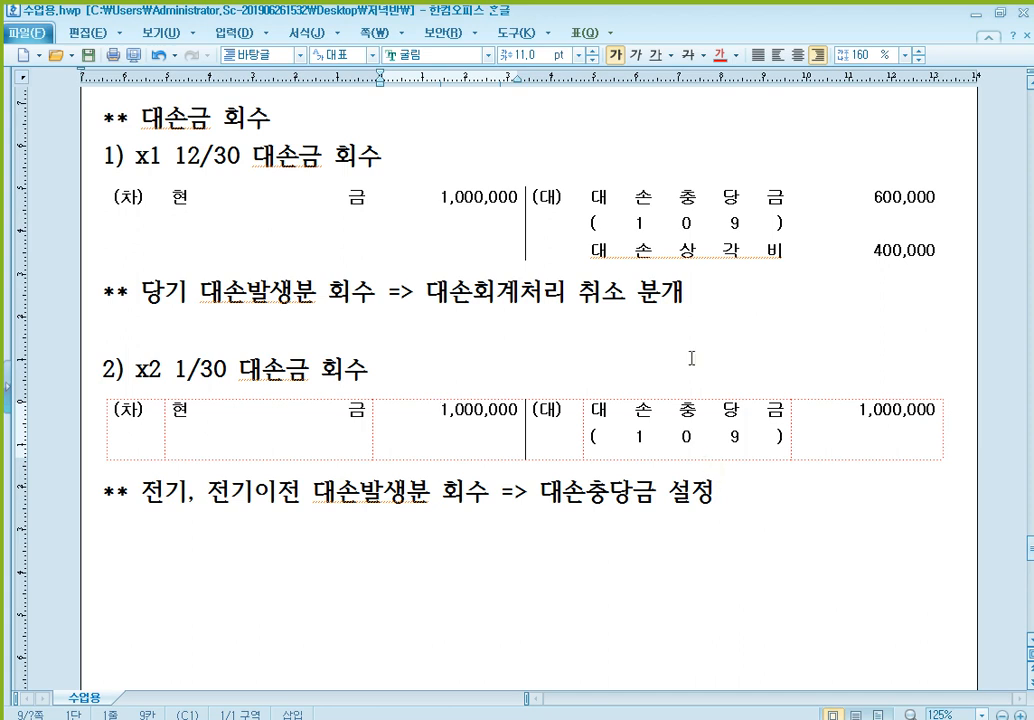
left_click(685, 233)
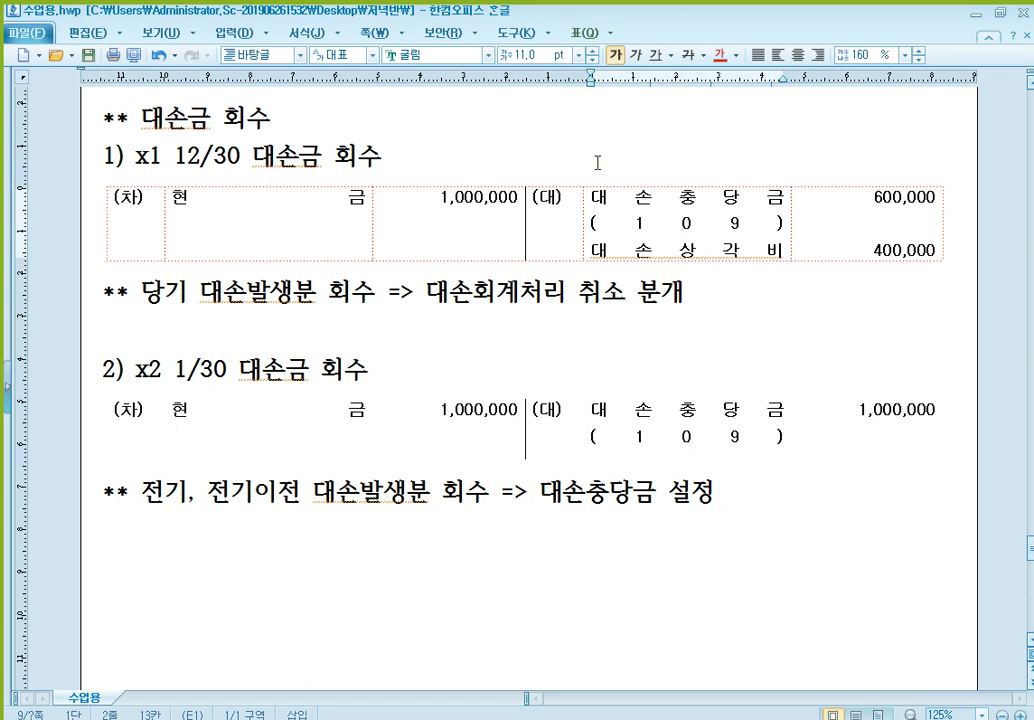
- Write the example "ex) 전기에 대손처리한 외상매출금 1,000,000원을 금일 보통예금통장으로 입금받다." below the 전기, 전기이전 note
scroll(455, 561, "down", 5)
left_click(251, 316)
type("ㄷ")
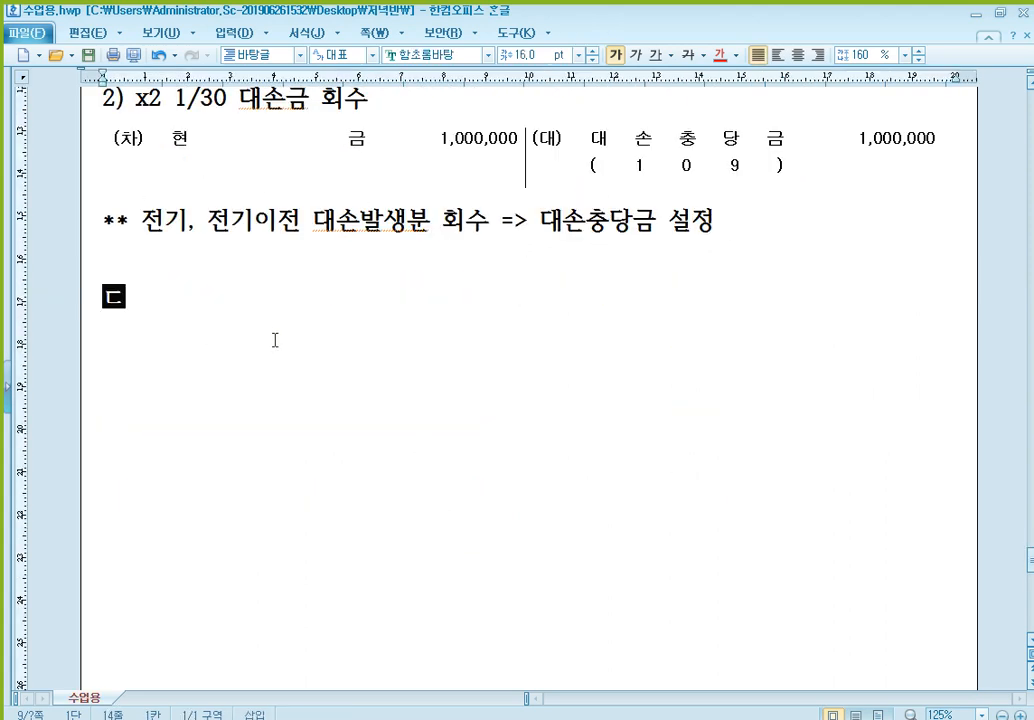
key("BackSpace")
type("ex)  ")
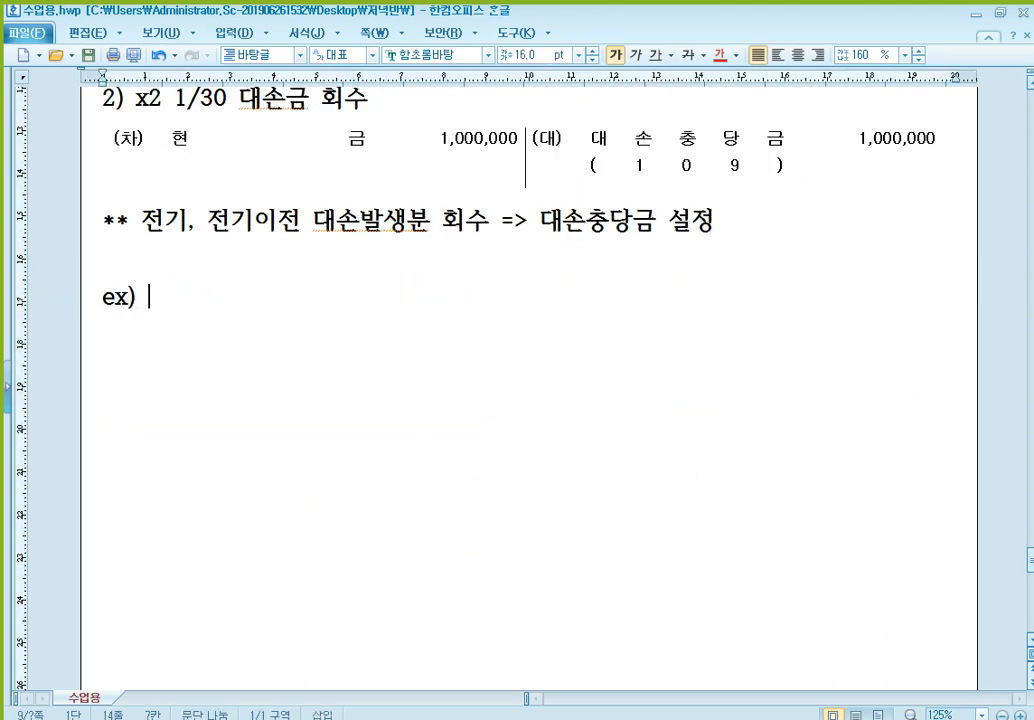
type("e")
key("BackSpace")
type("전ㄱ기에 대손ㅊ")
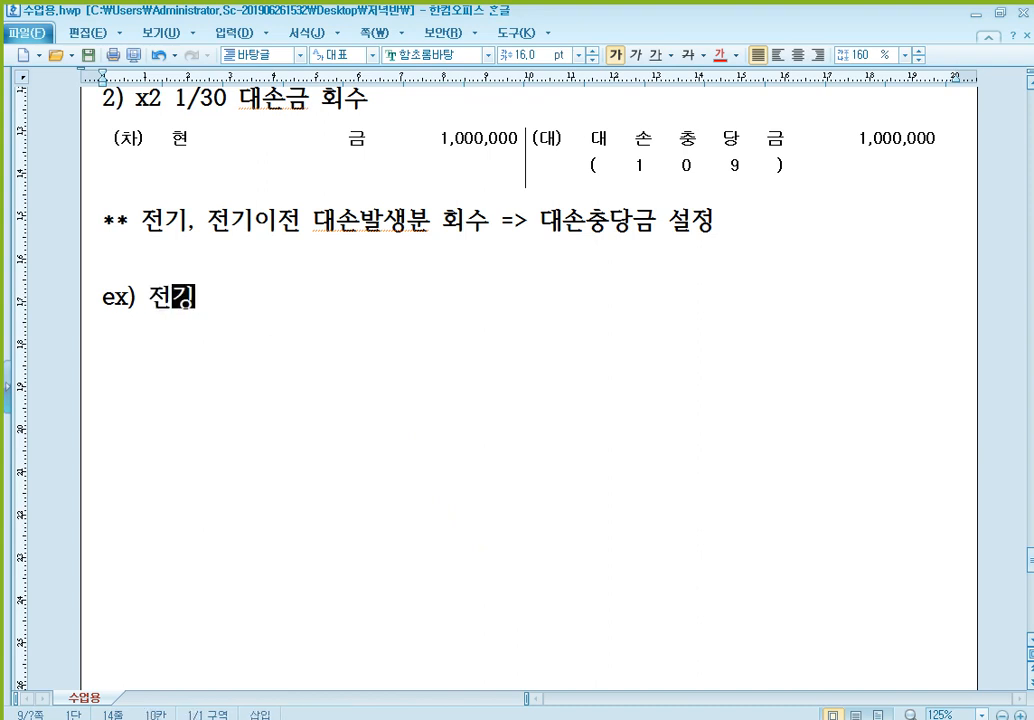
type("처리한 외상매출")
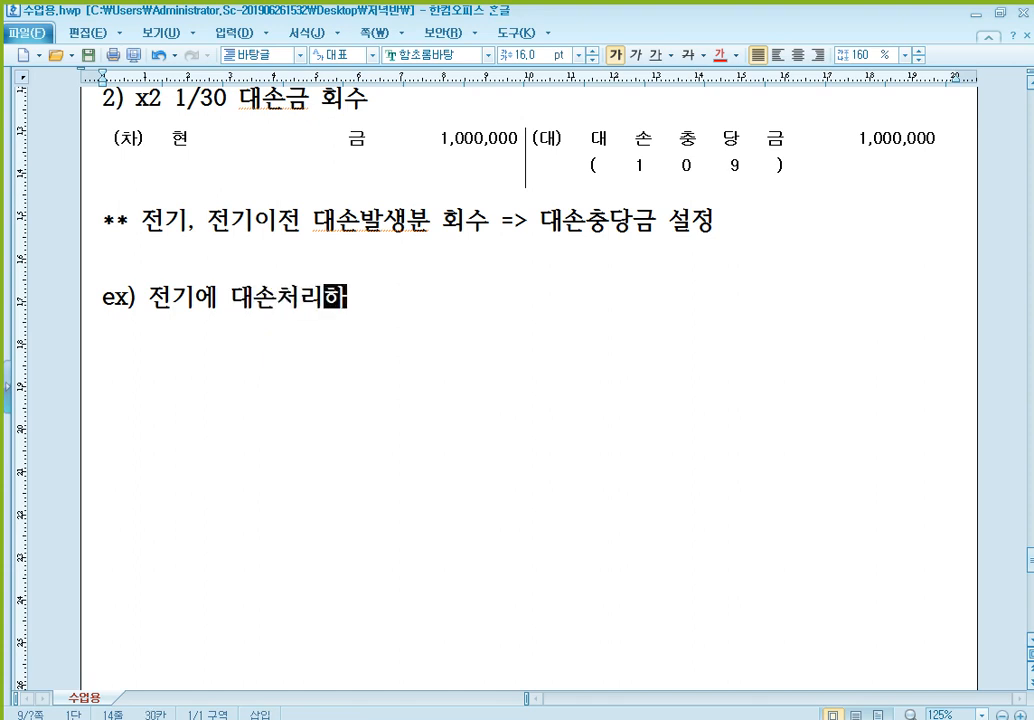
type("금")
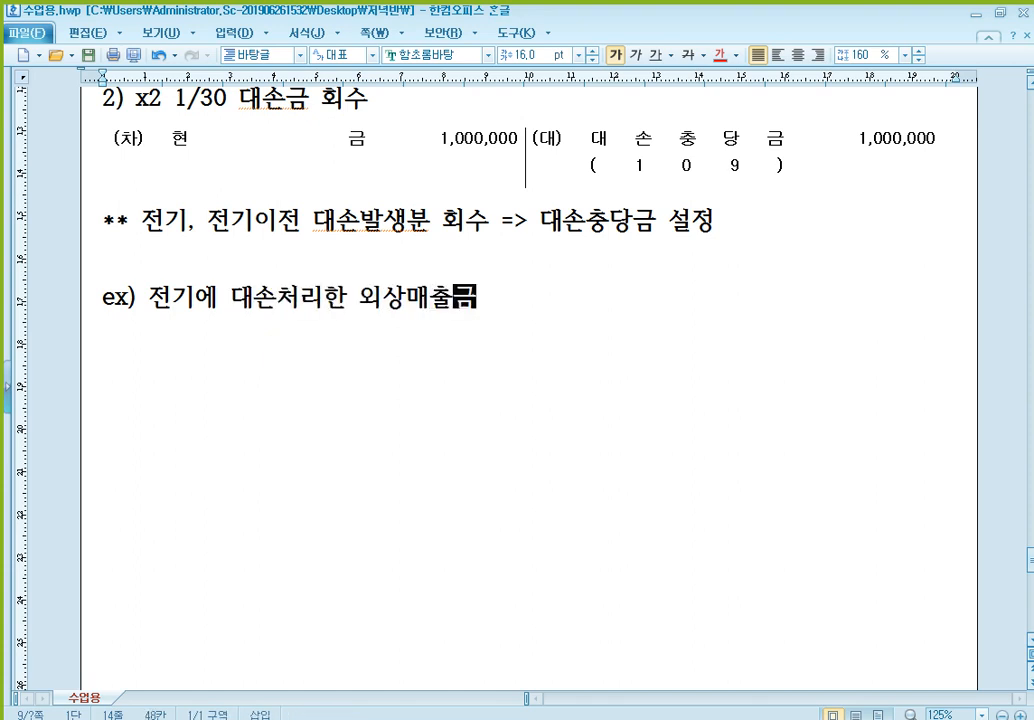
type(" 1,000,000")
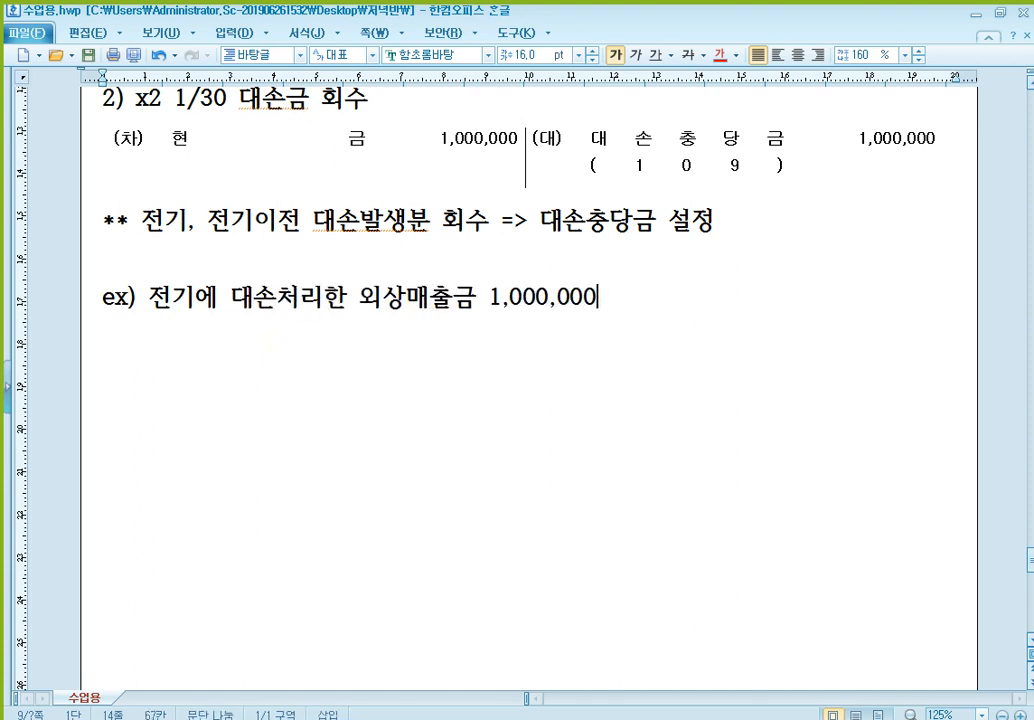
type("원을 금일 보통예금통장")
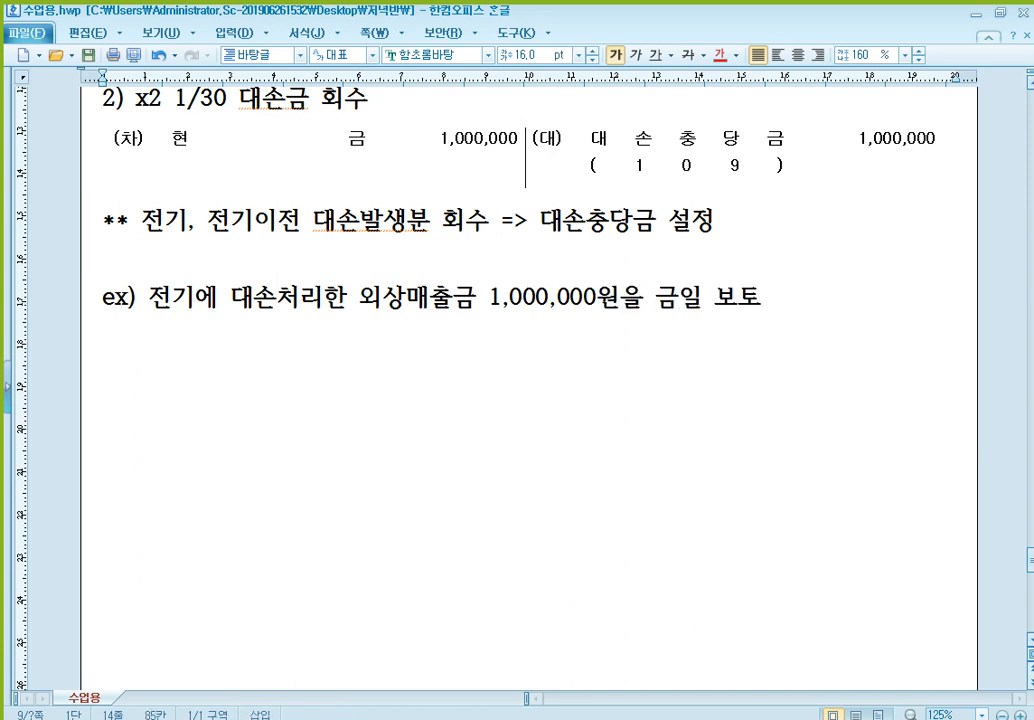
type("으로 ")
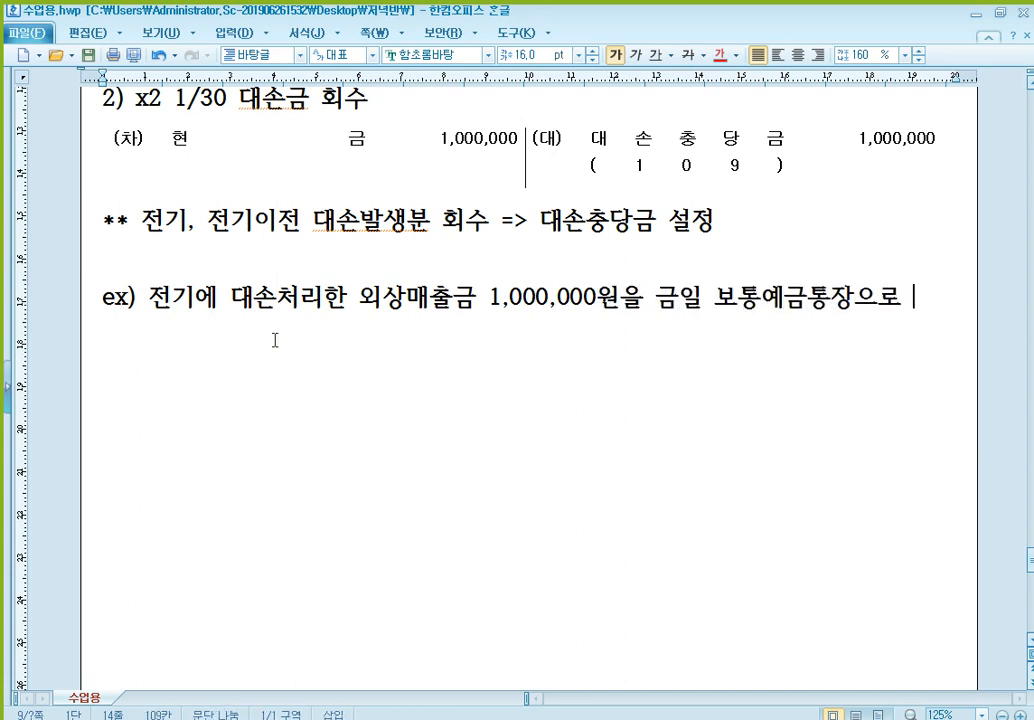
type("입금ㅂ받다.")
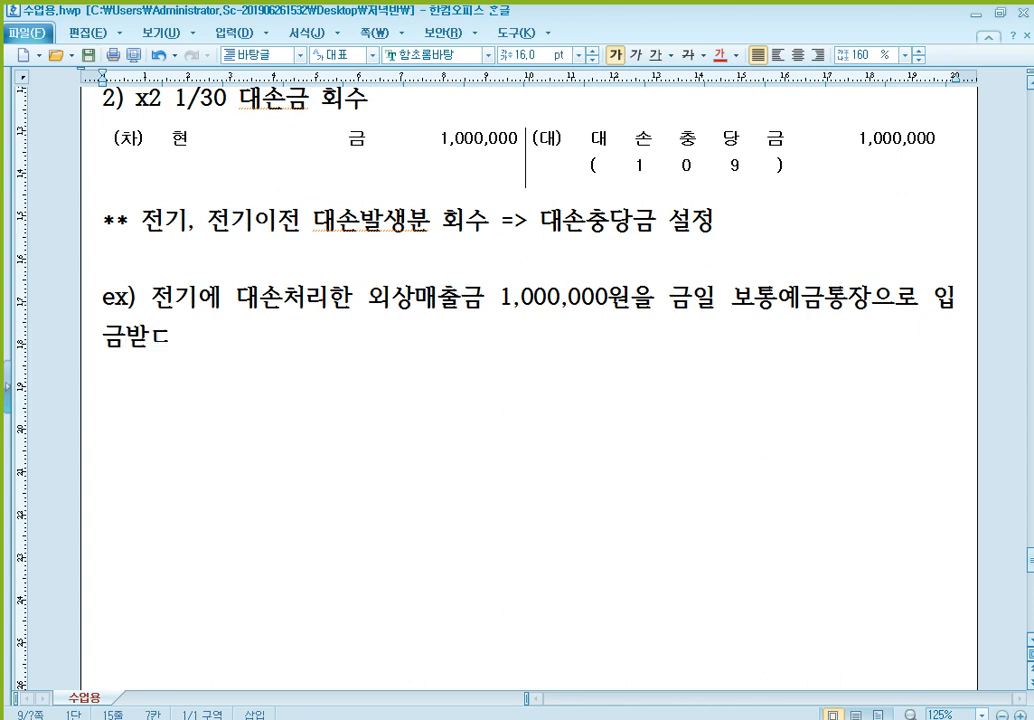
- Paste the blank (차)/(대) entry form below the example and enter 보통예금 1,000,000 on the debit side
key("Return")
type("(차)\t(대)")
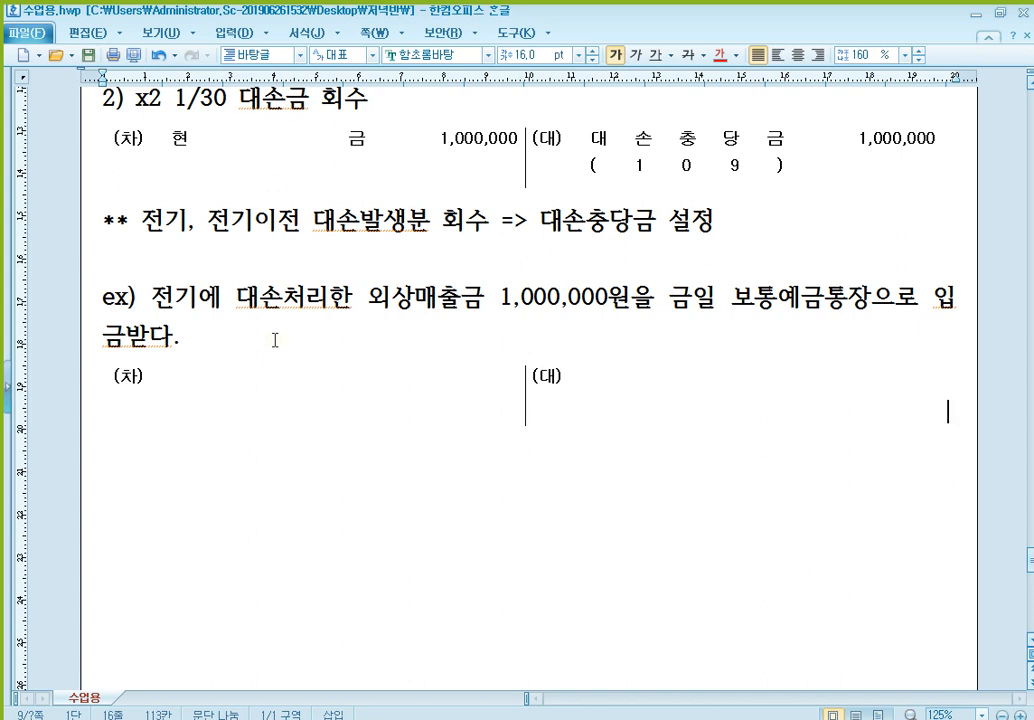
scroll(275, 340, "down", 2)
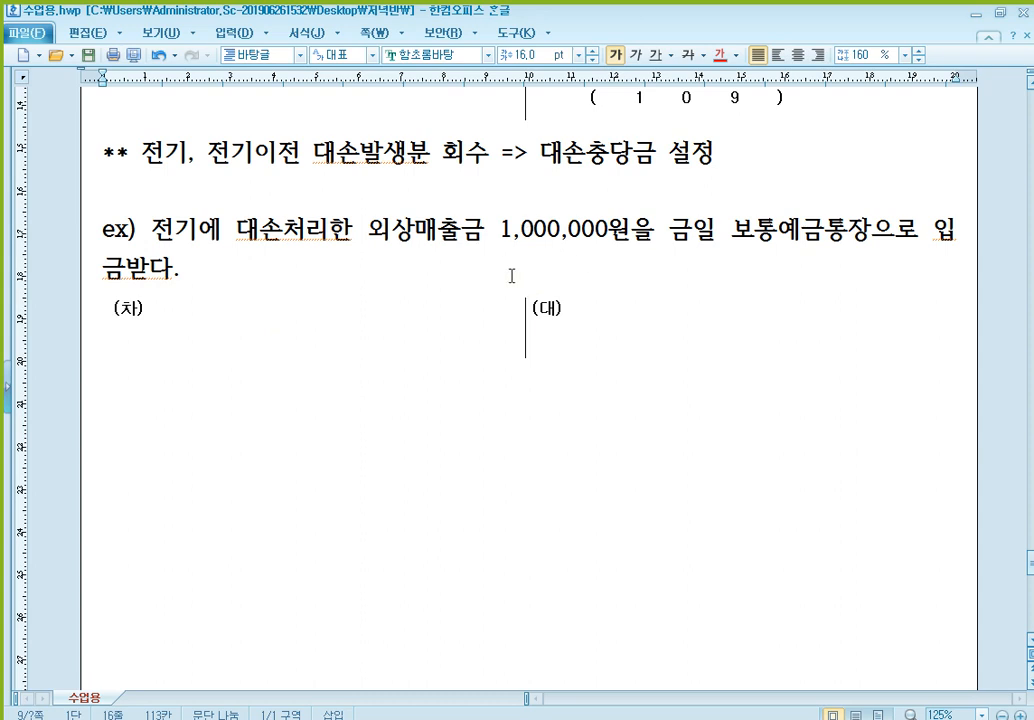
left_click(781, 228)
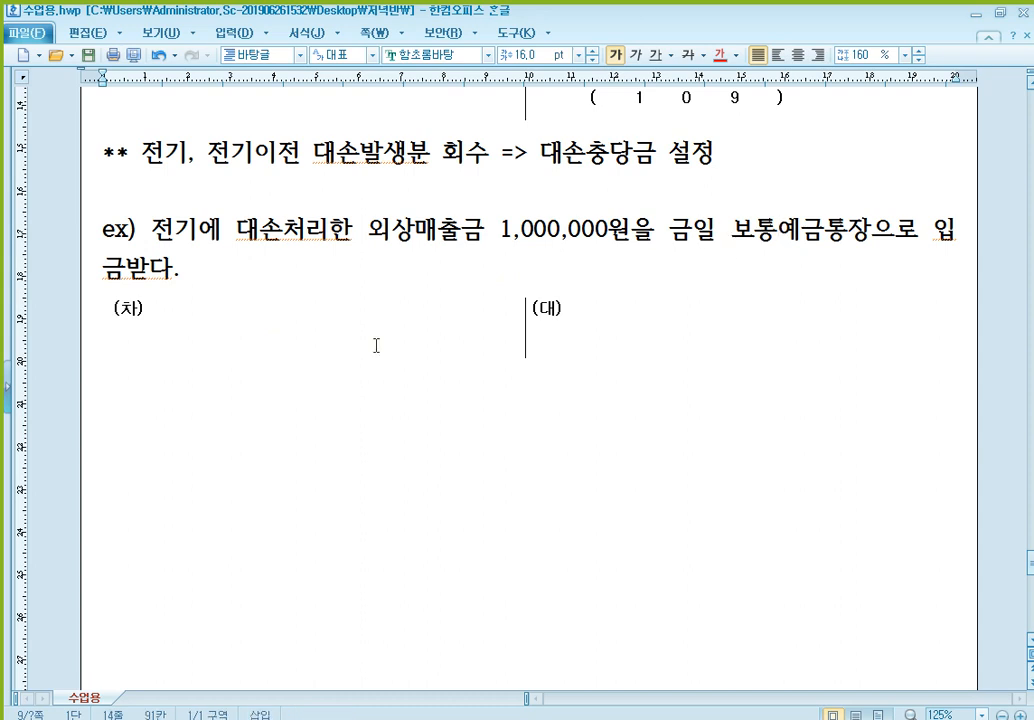
left_click(238, 337)
type("보통예금")
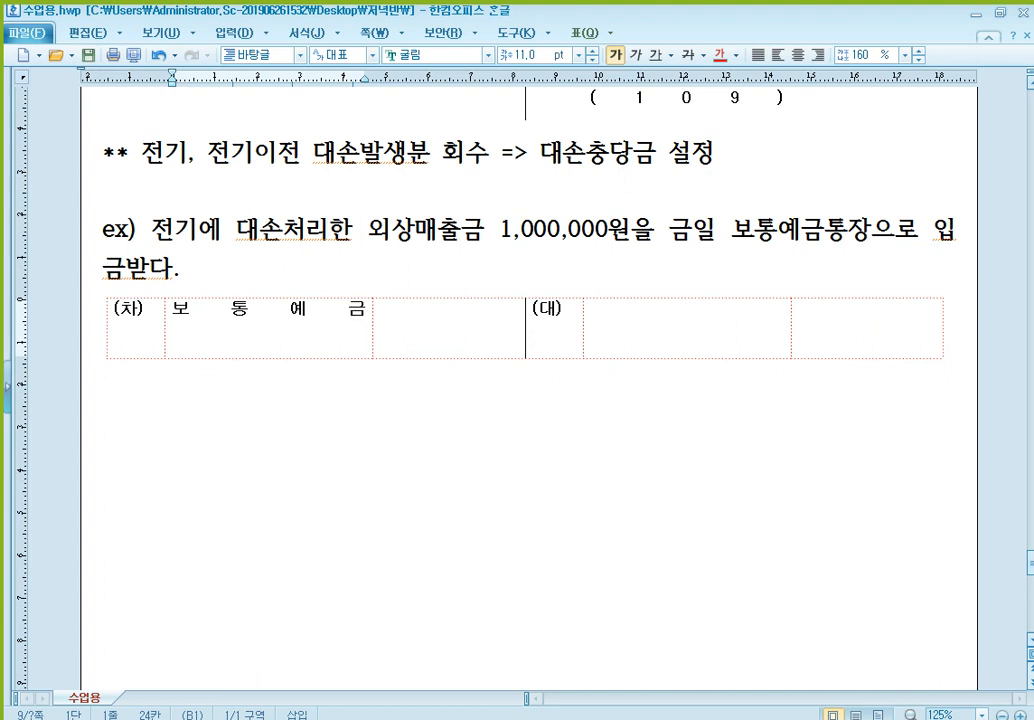
key("Tab")
type("1,000,000")
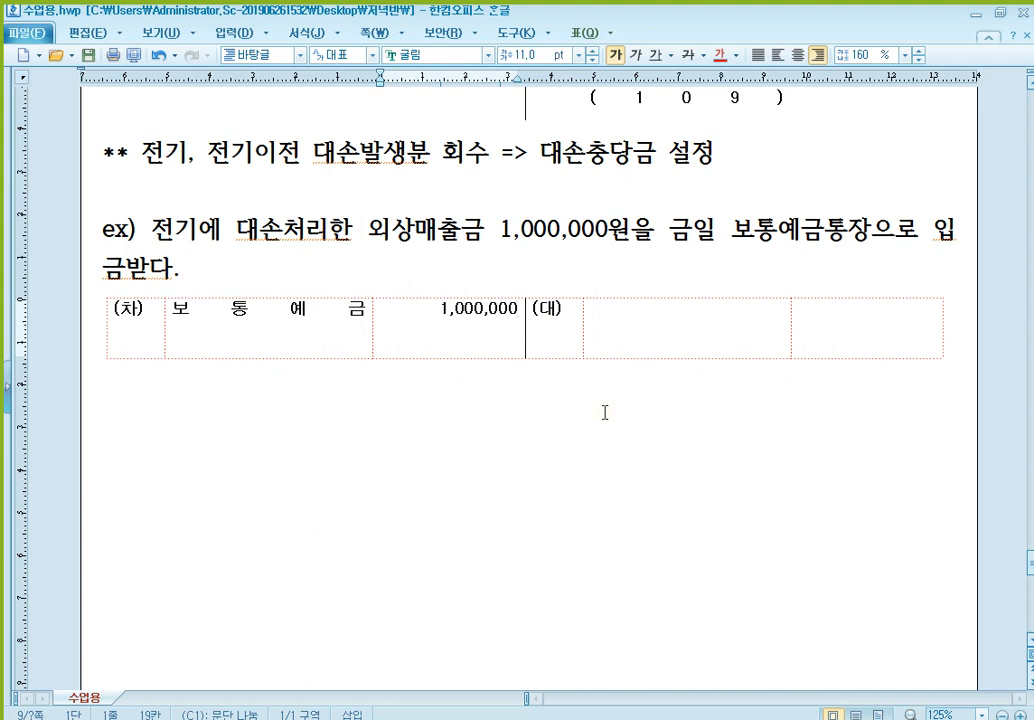
- Enter 대손충당금 with (109) beneath it as the example entry's credit account, with the amount 1,000,000
left_click(326, 308)
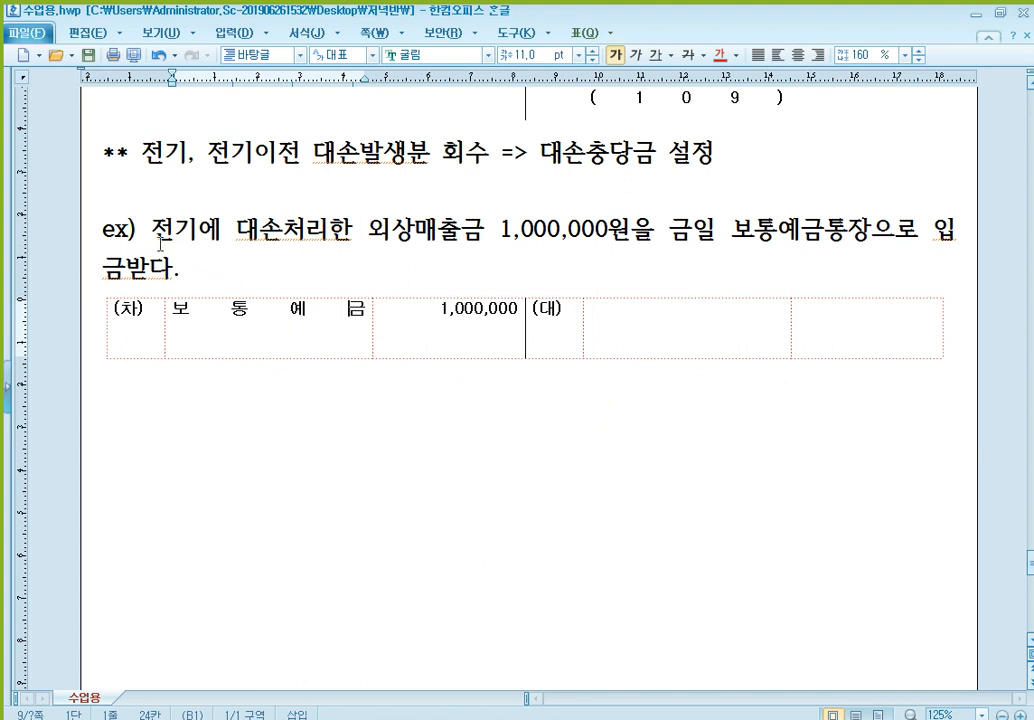
left_click_drag(153, 232, 192, 232)
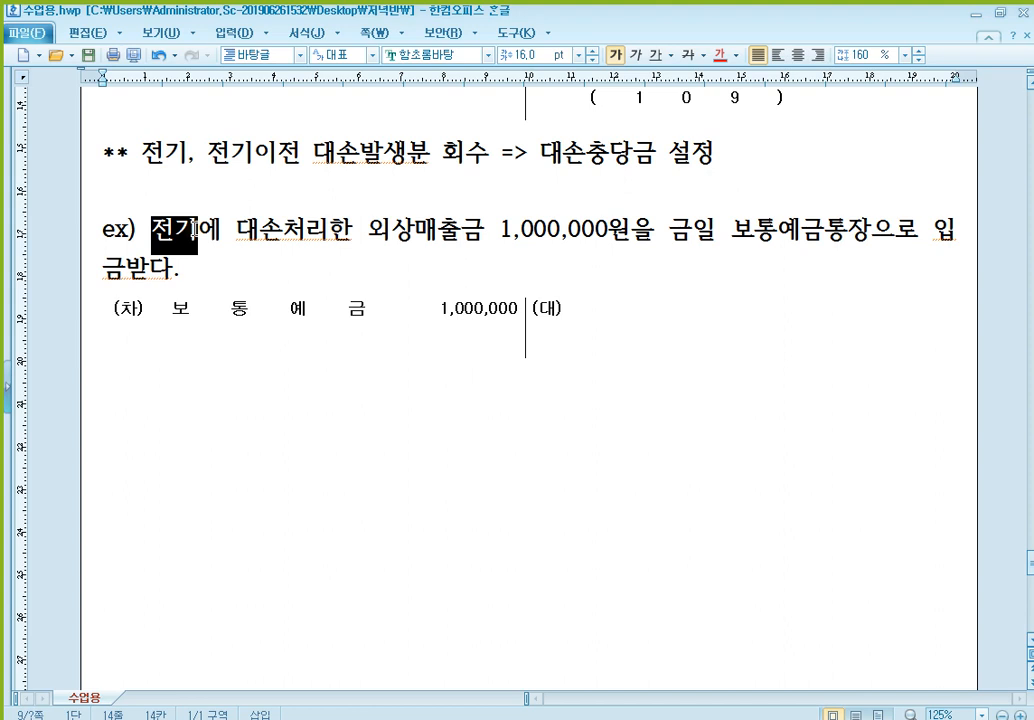
left_click(669, 323)
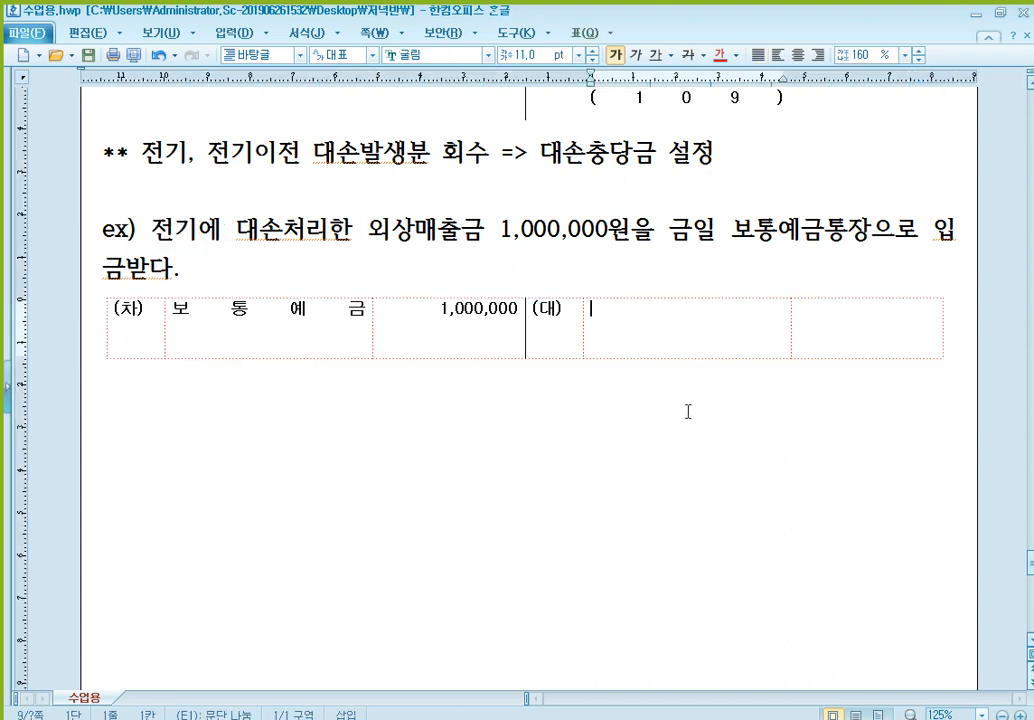
type("대손충")
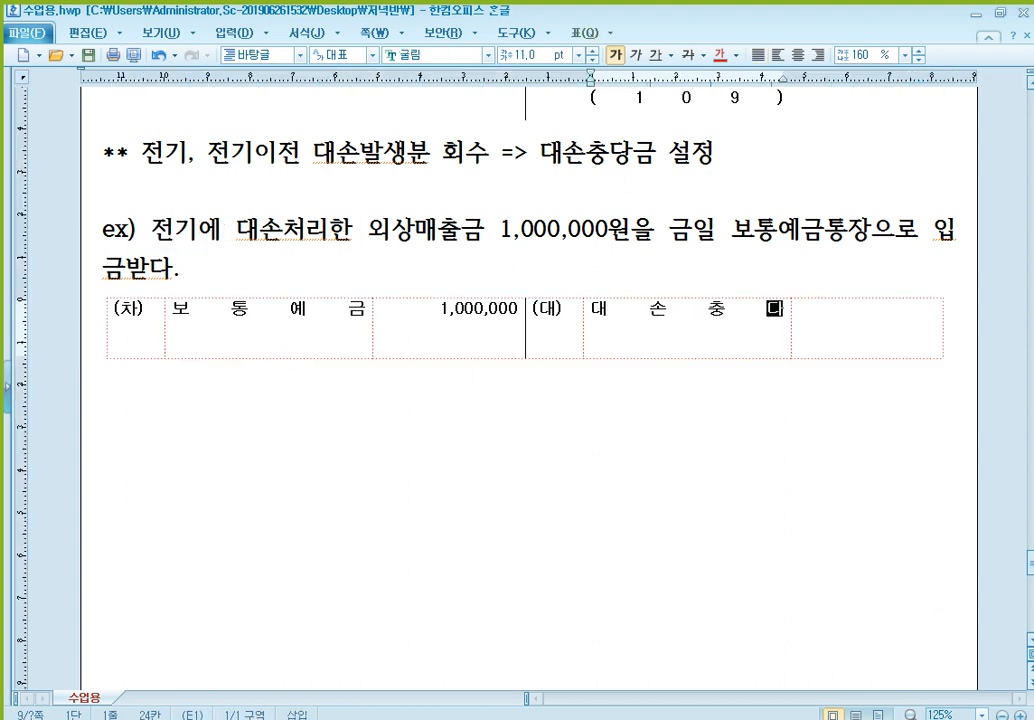
type("당금")
key("Return")
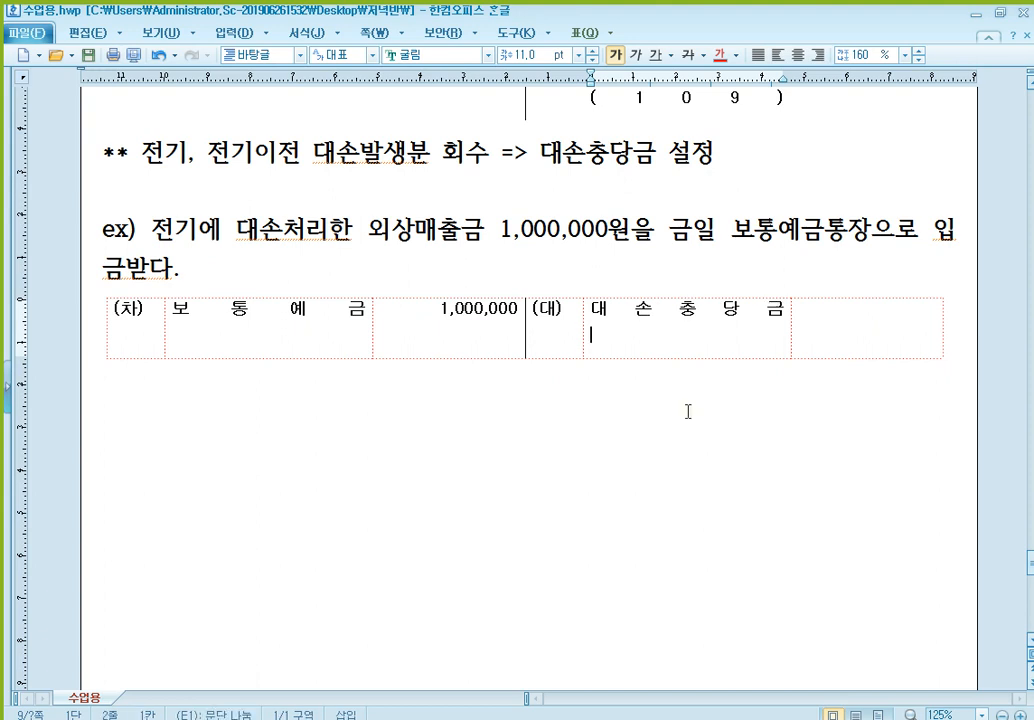
type("(")
left_click_drag(369, 230, 482, 229)
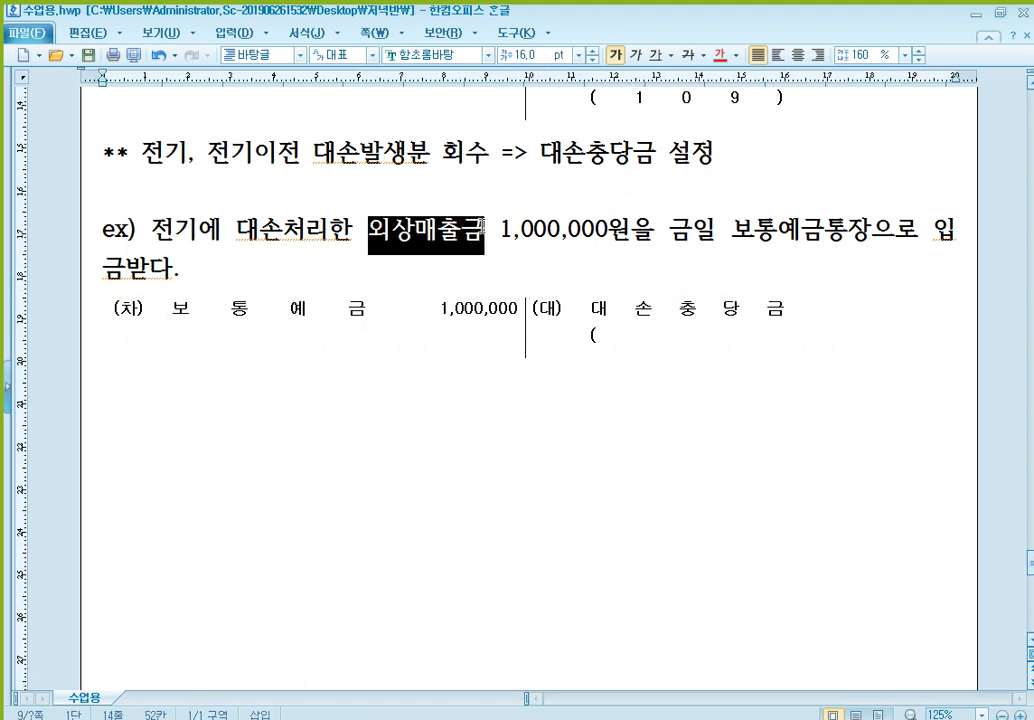
left_click(648, 316)
type("1       0       9")
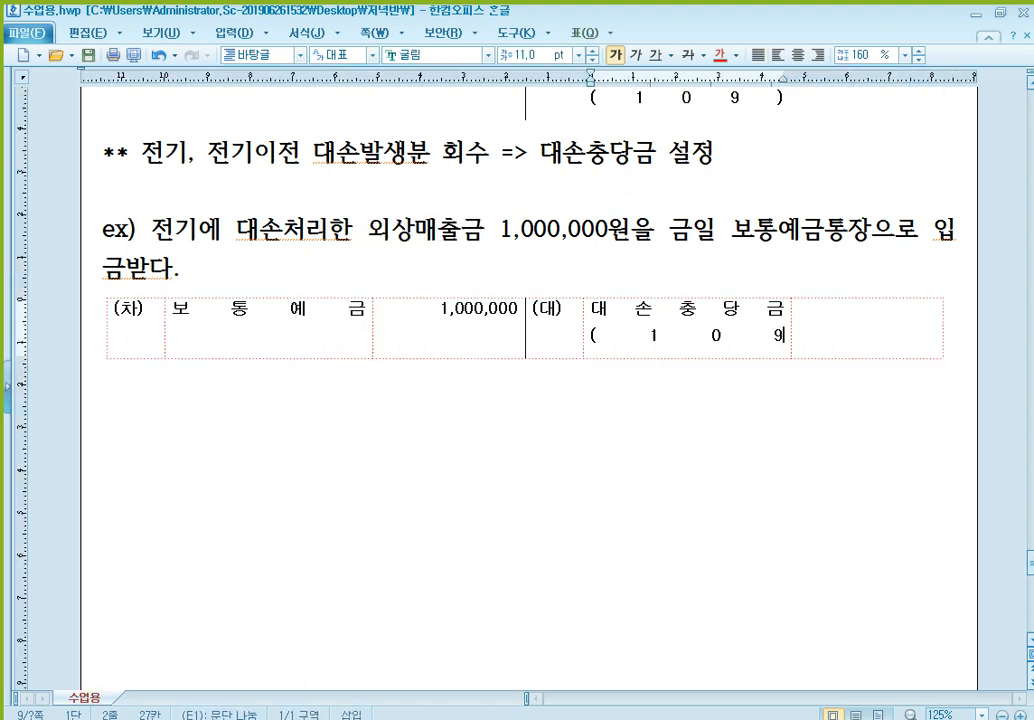
type("       )")
key("Tab")
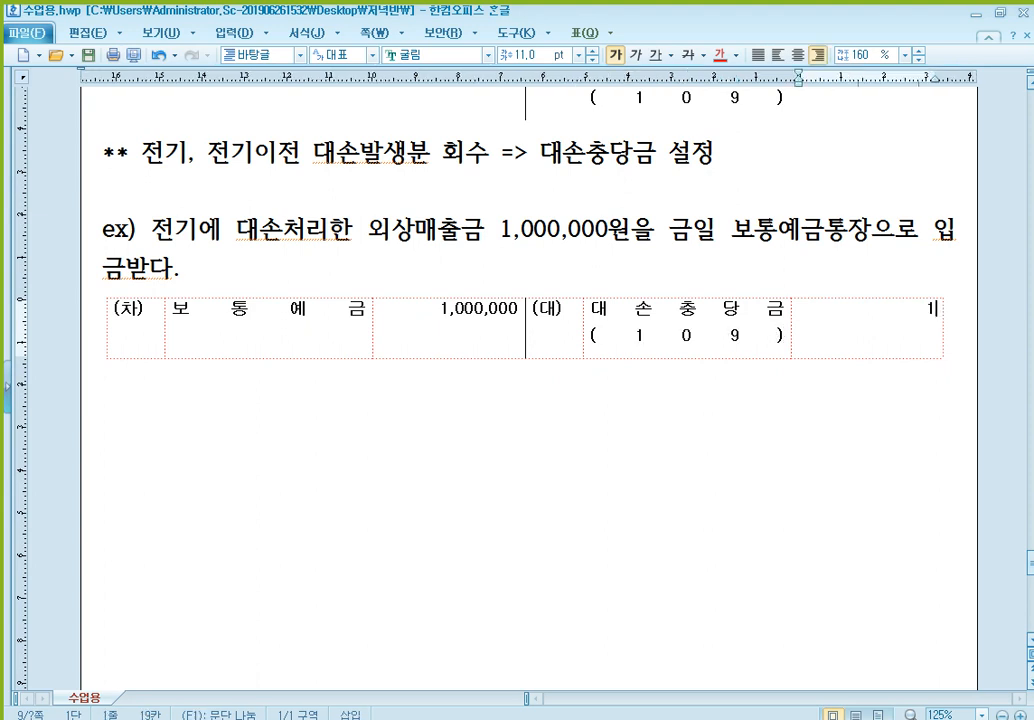
type("1,000,000")
- Paste a second blank entry form below the example entry and enter 대손충당금 (109) 1,000,000 on its credit side
key("Down")
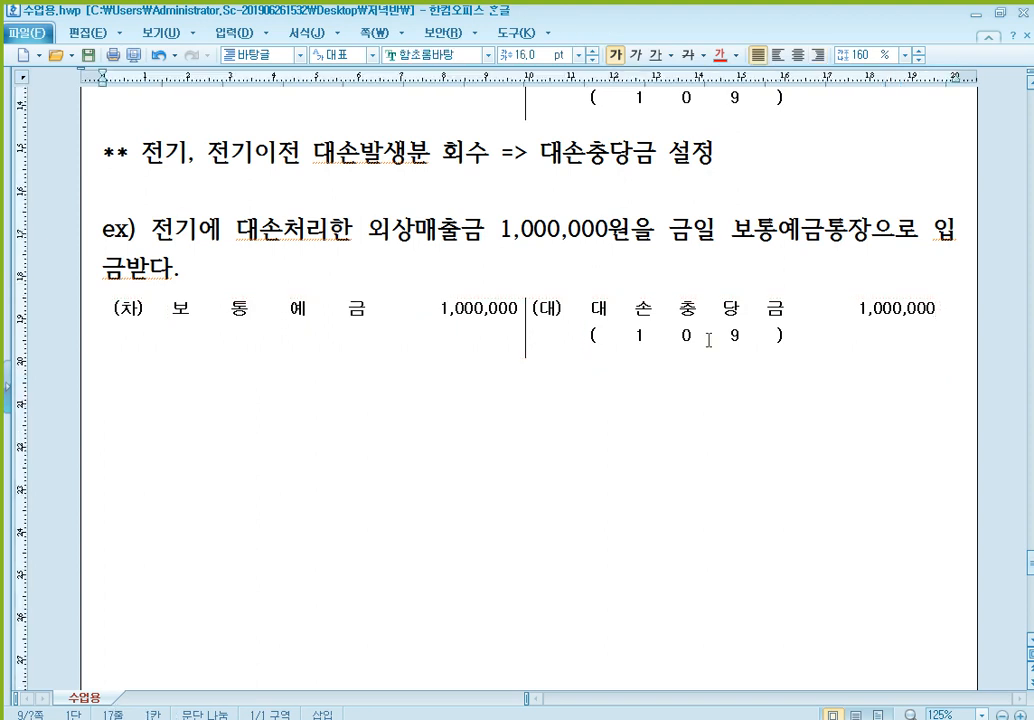
key("ctrl+v")
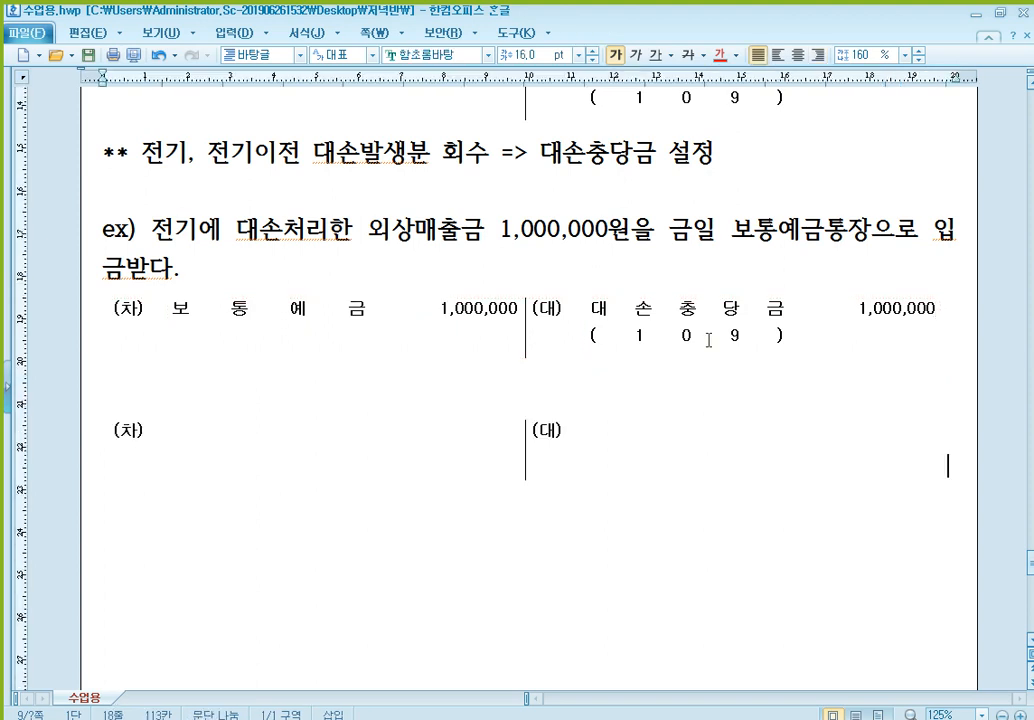
left_click(197, 236)
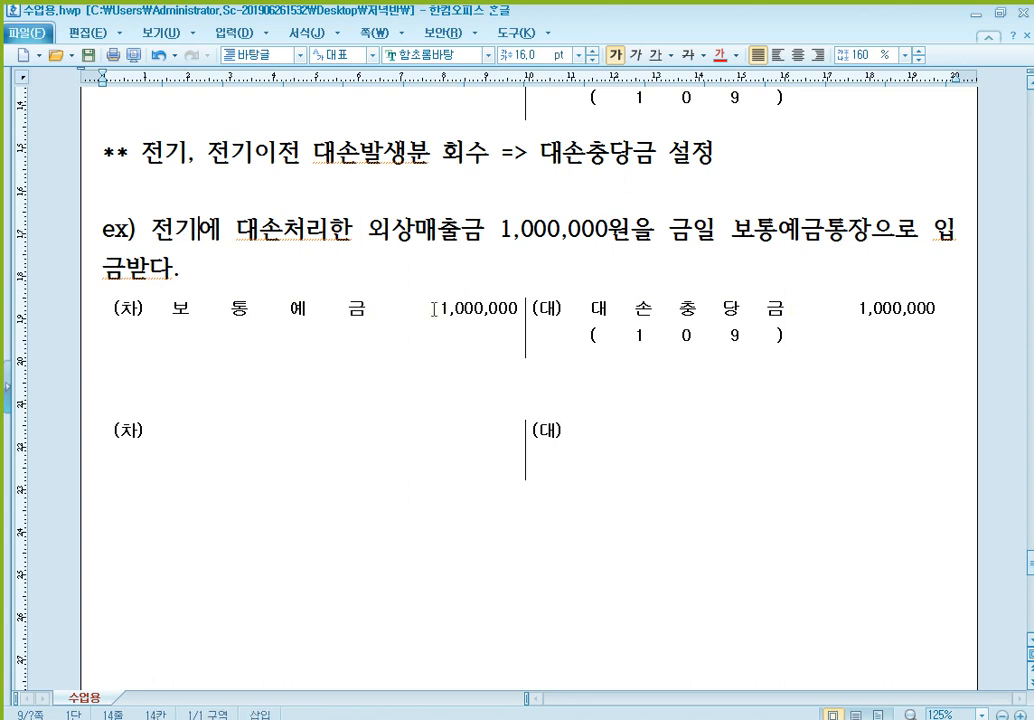
left_click(655, 445)
type("대손추")
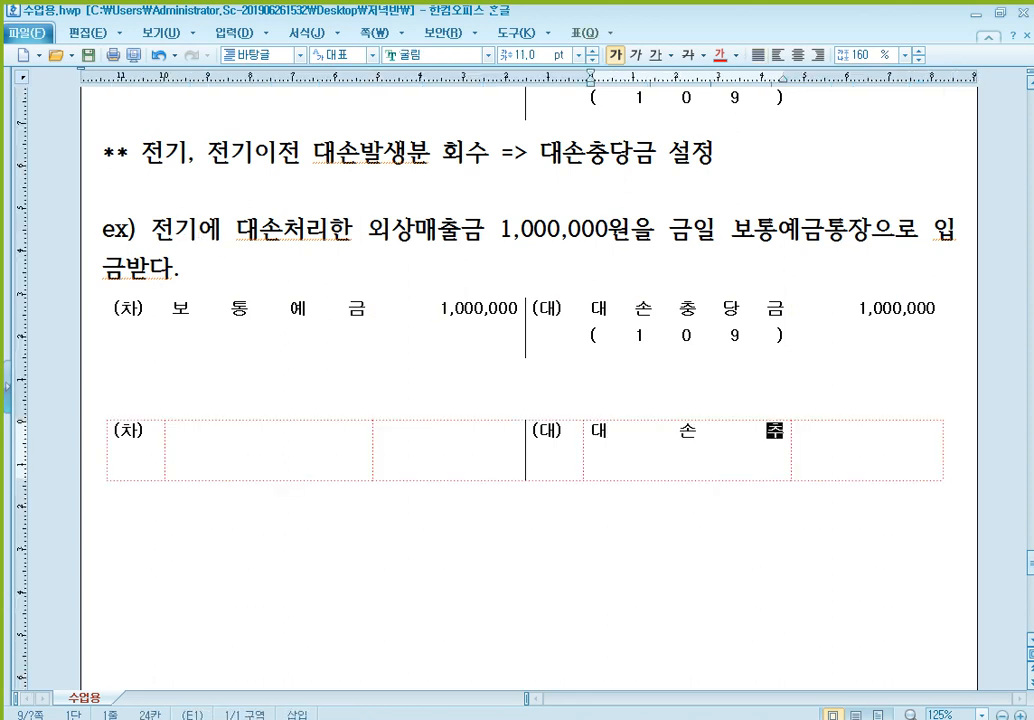
type("충당금")
key("Return")
type("(")
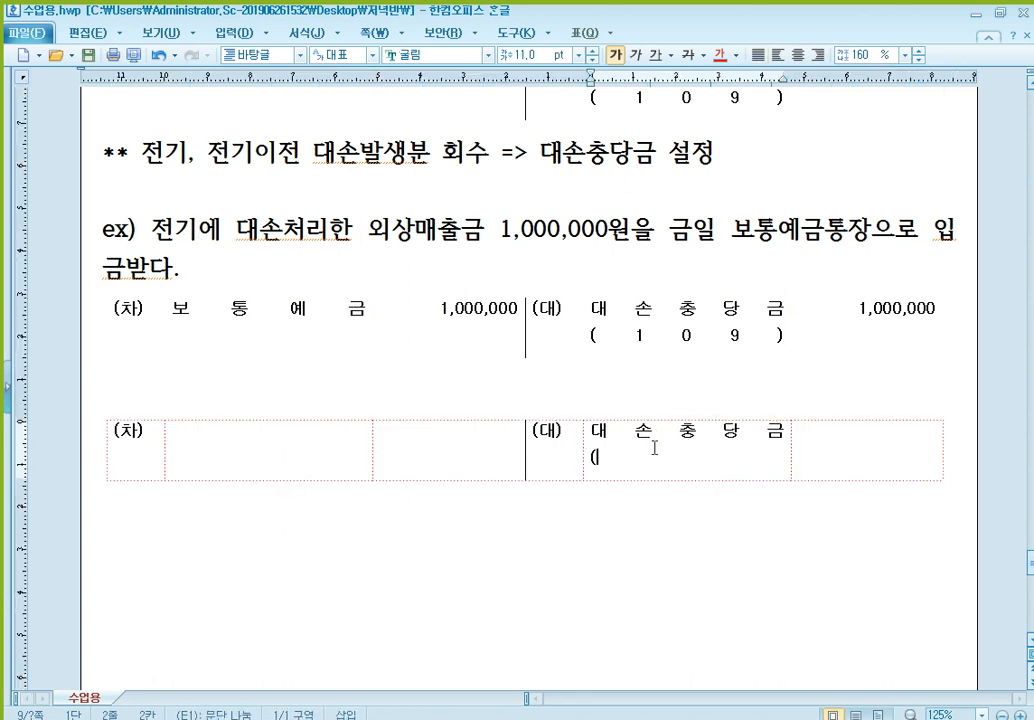
type("109)")
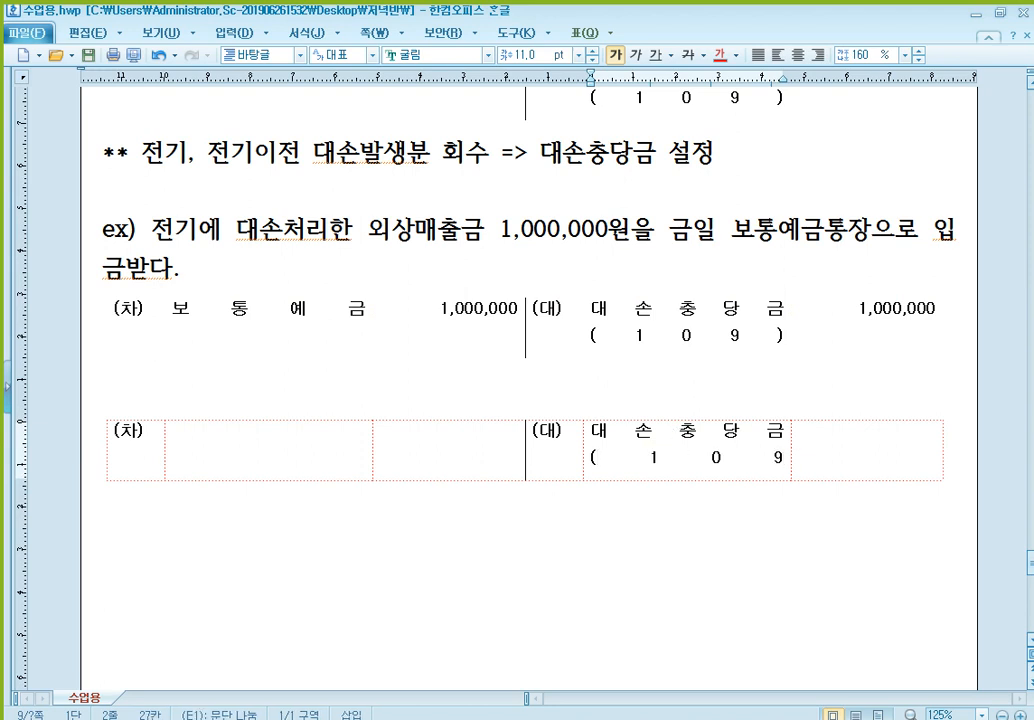
key("Tab")
type("1,000,000")
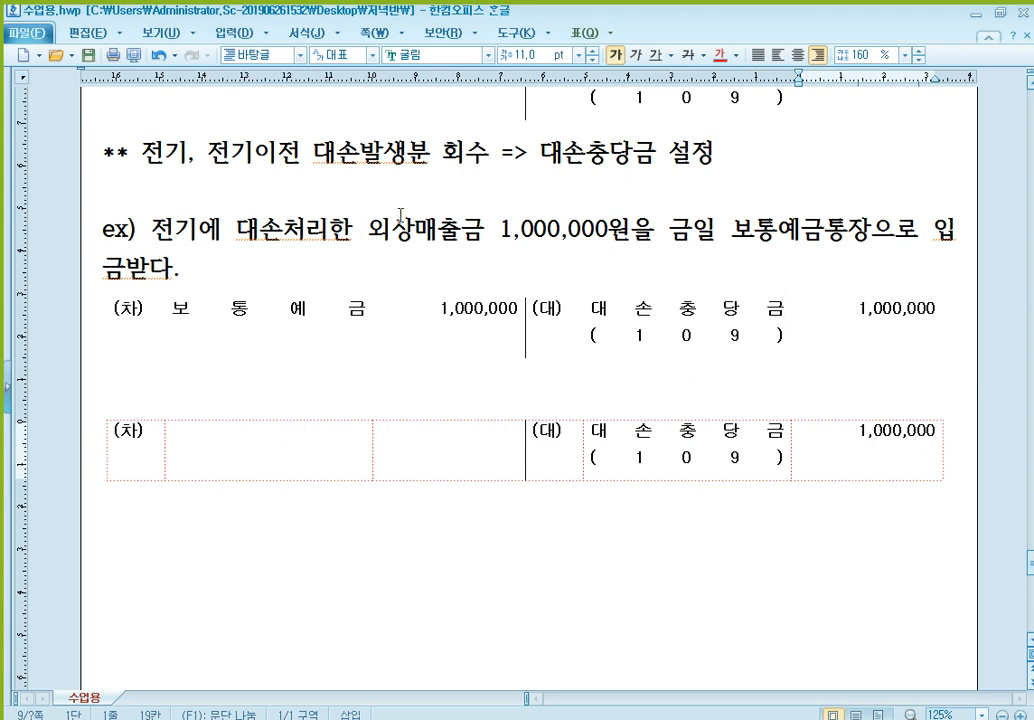
- Enter 외상매출금 with (A) beneath it on the second entry's debit side, with the amount 1,000,000
left_click(298, 428)
type("외 상 매 출 ")
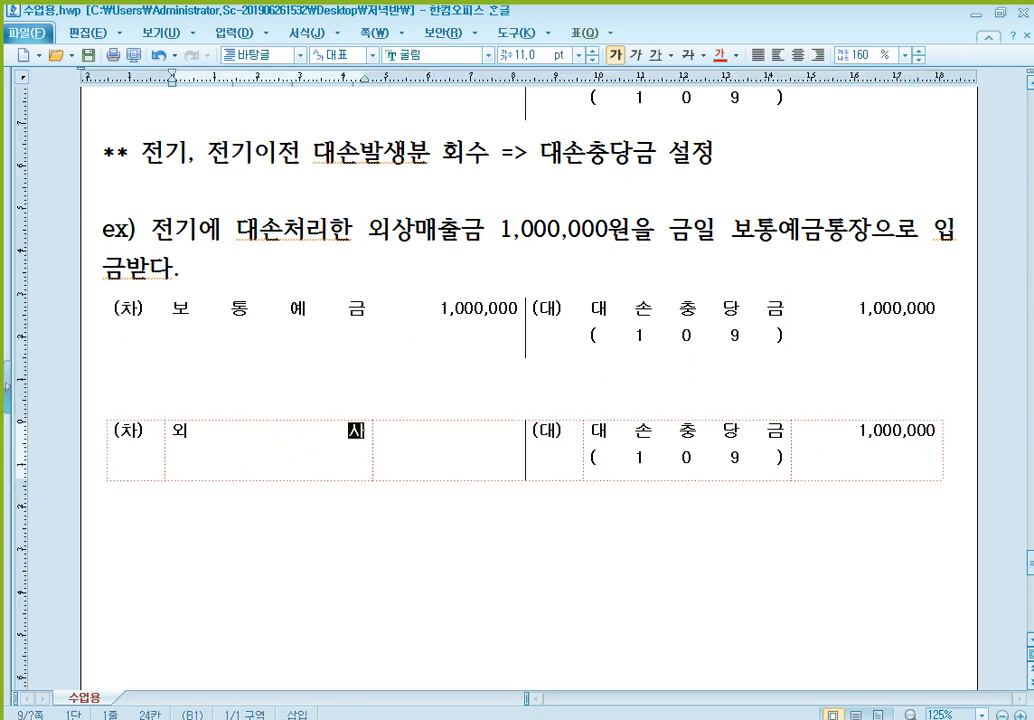
type("금")
key("Return")
type("(A)")
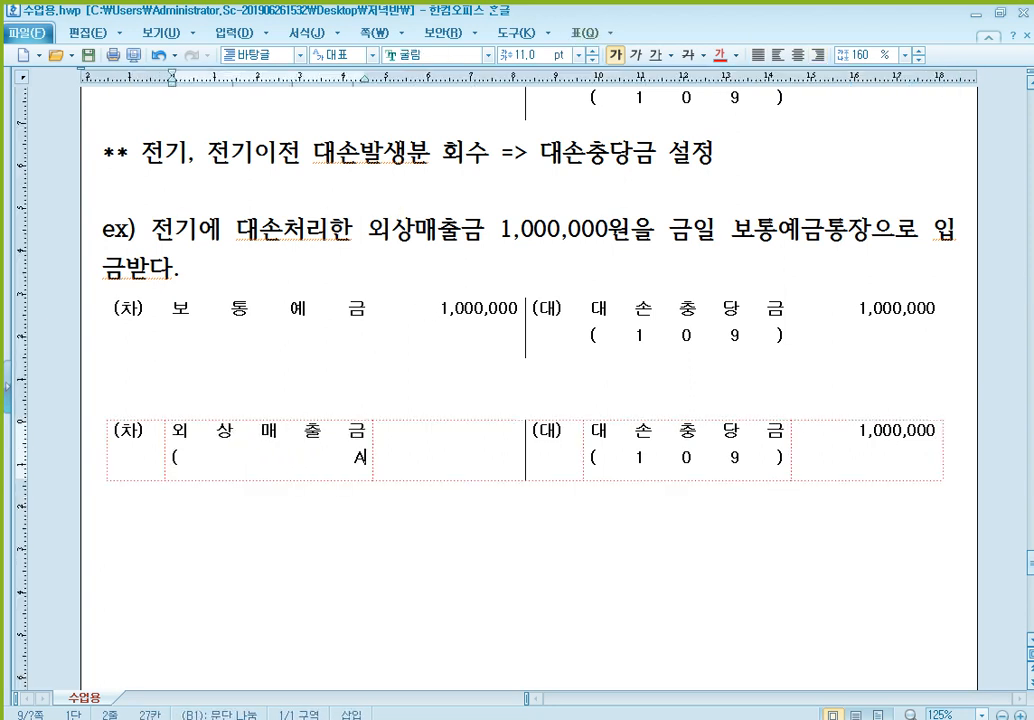
key("Tab")
type("1,000,000")
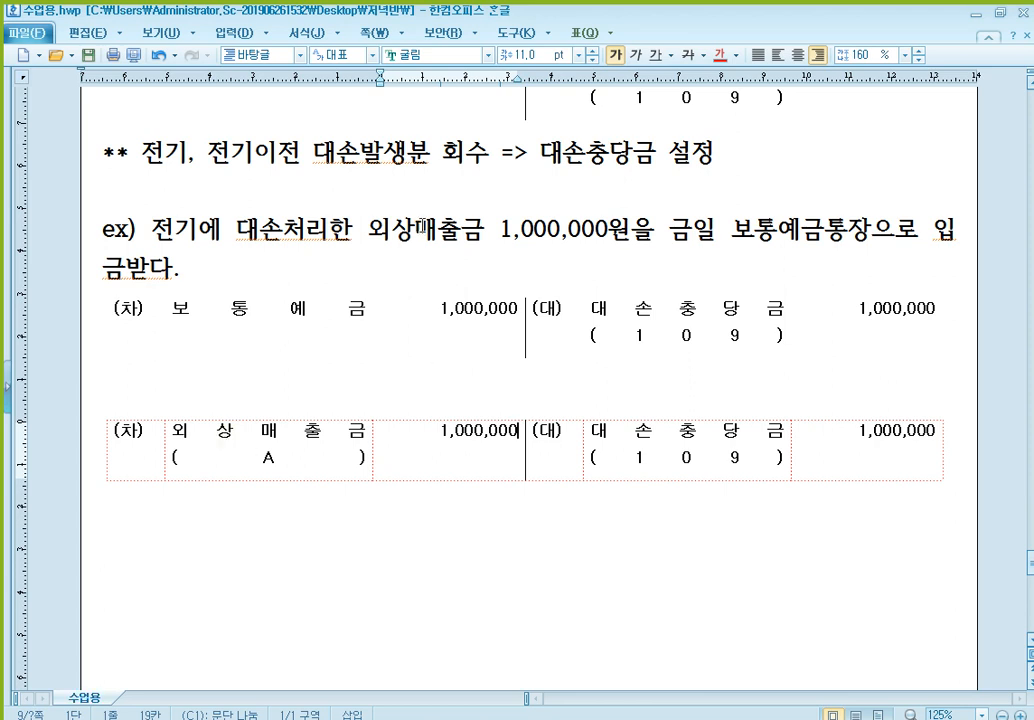
- Apply strikethrough to the entire second entry, 외상매출금 (A) against 대손충당금 (109)
left_click(437, 234)
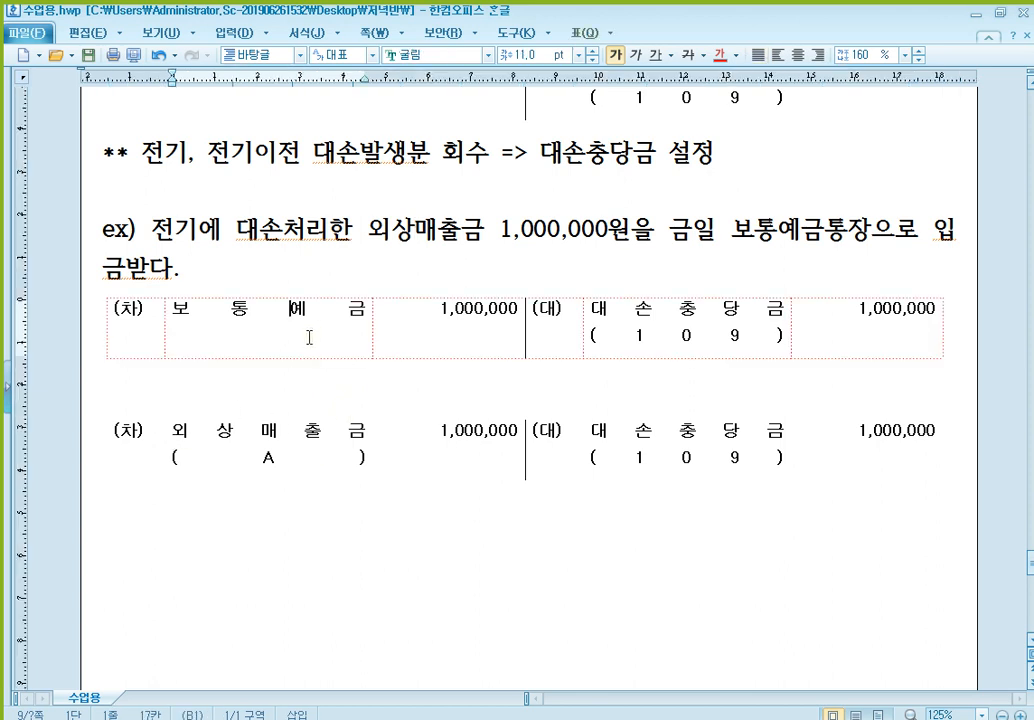
left_click_drag(136, 430, 901, 457)
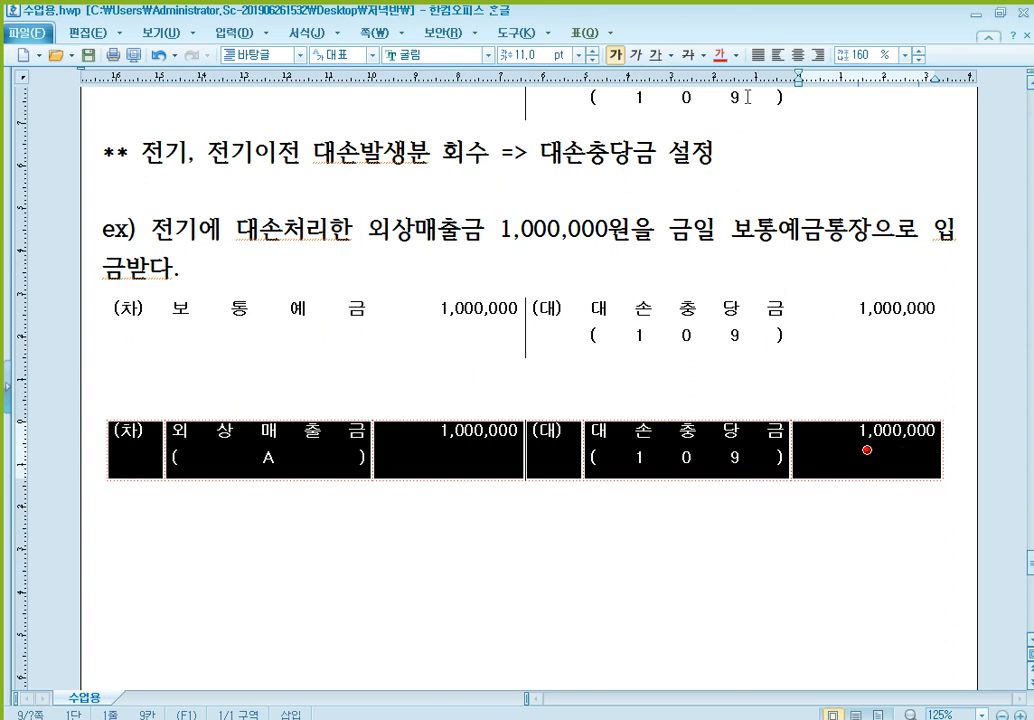
left_click(688, 55)
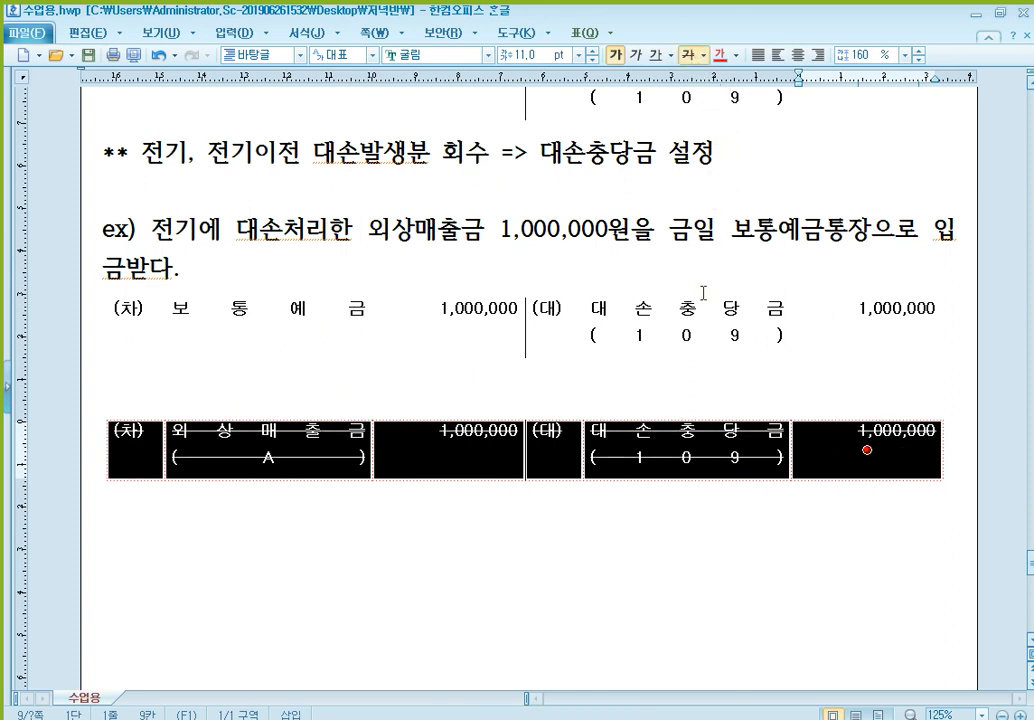
left_click(302, 320)
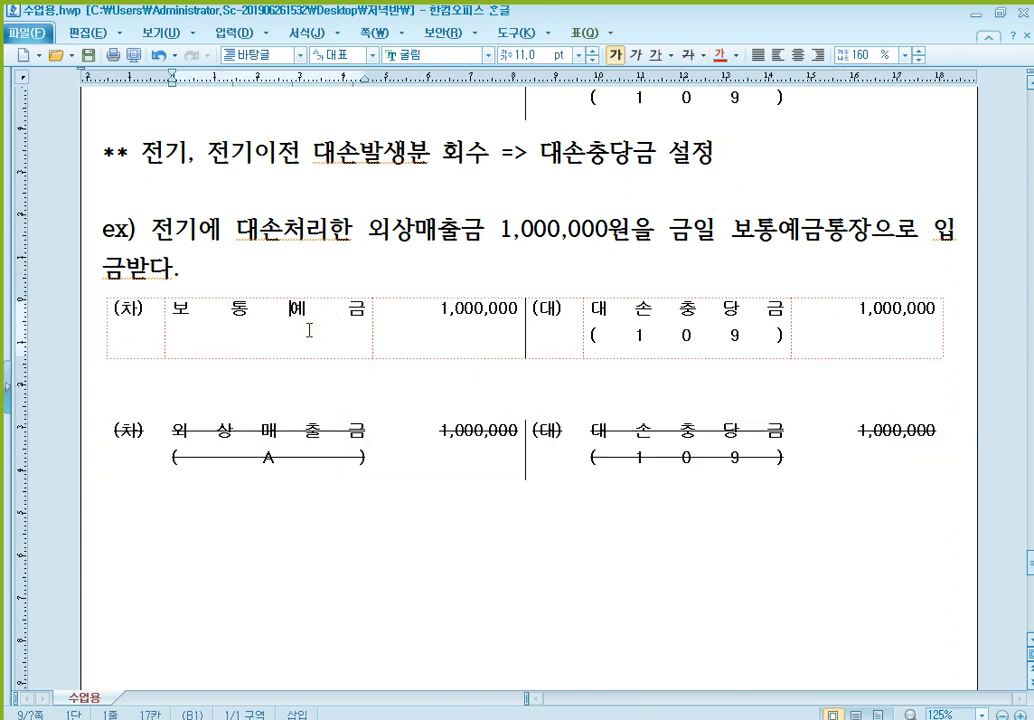
left_click(708, 341)
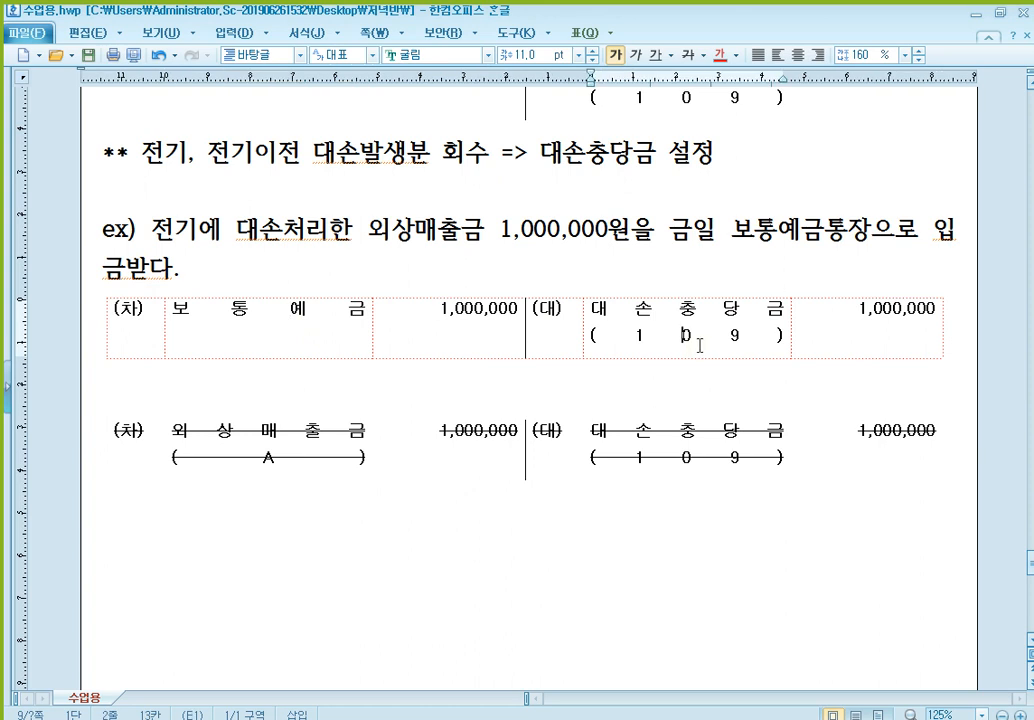
left_click(440, 462)
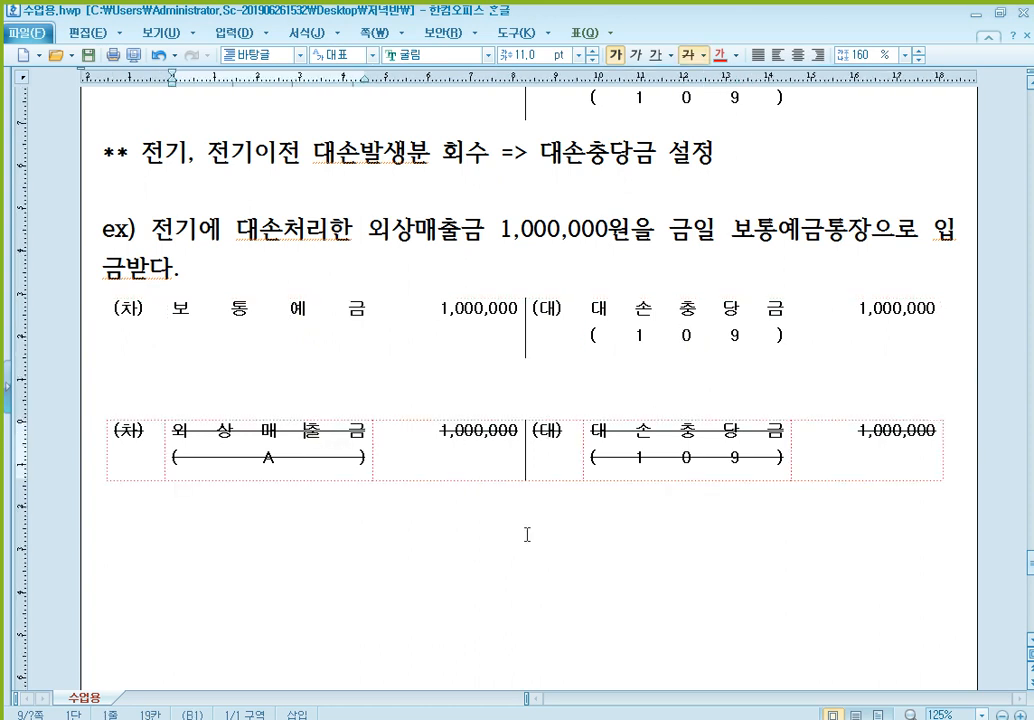